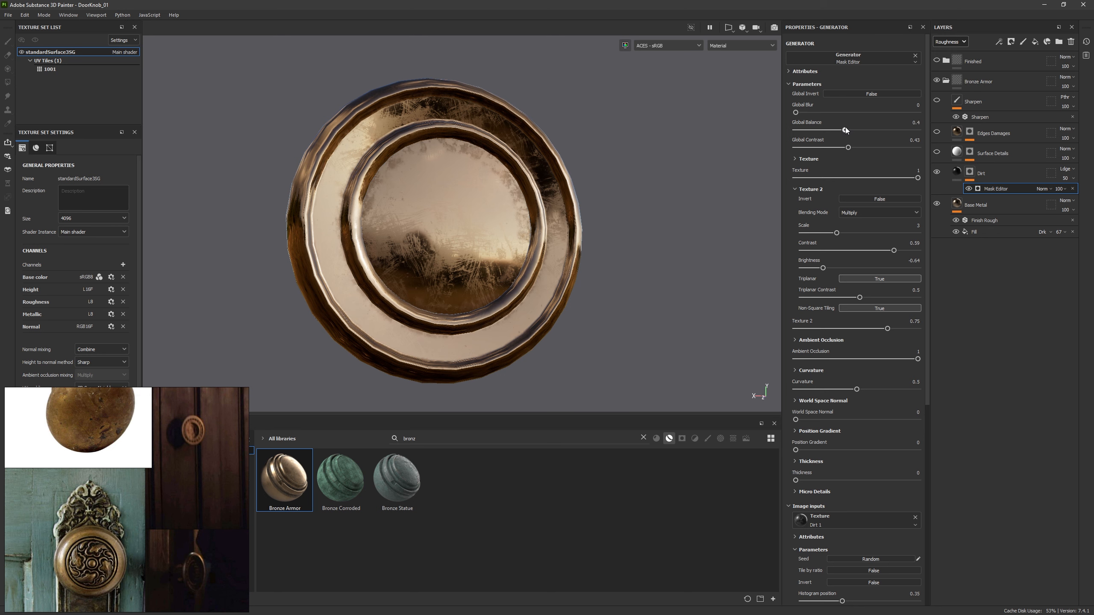
Step: Fine-tune the Dirt mask's Global Balance and set the Dirt layer's opacity to 100 in the Base color channel
{"action": "left_click_drag", "start_coordinate": [843, 128], "coordinate": [845, 129]}
{"action": "left_click_drag", "start_coordinate": [603, 224], "coordinate": [647, 237], "text": "alt"}
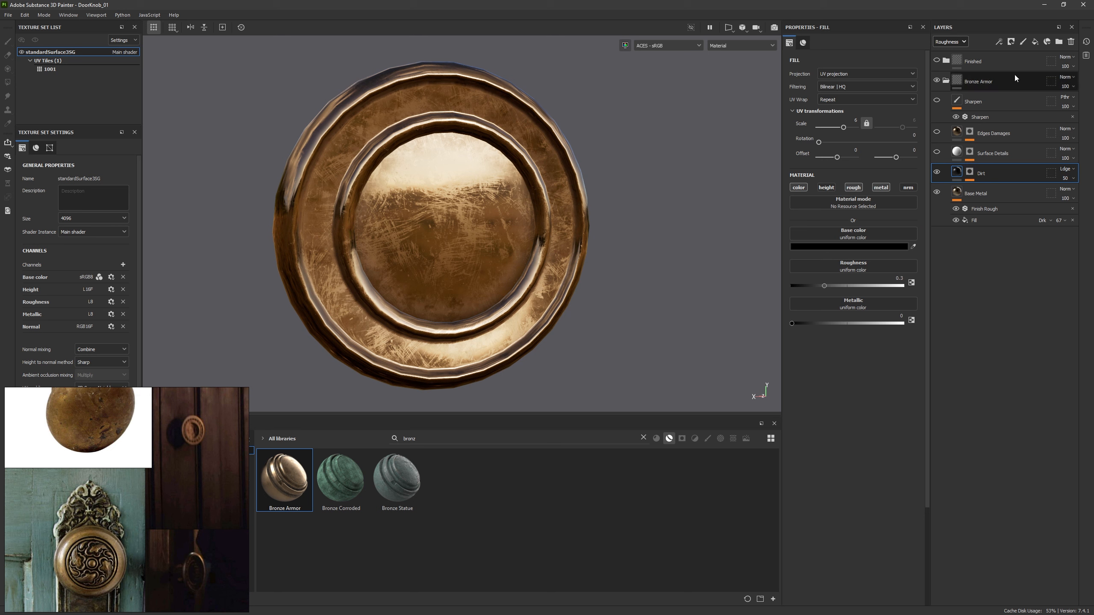
{"action": "left_click", "coordinate": [961, 41]}
{"action": "left_click", "coordinate": [945, 53]}
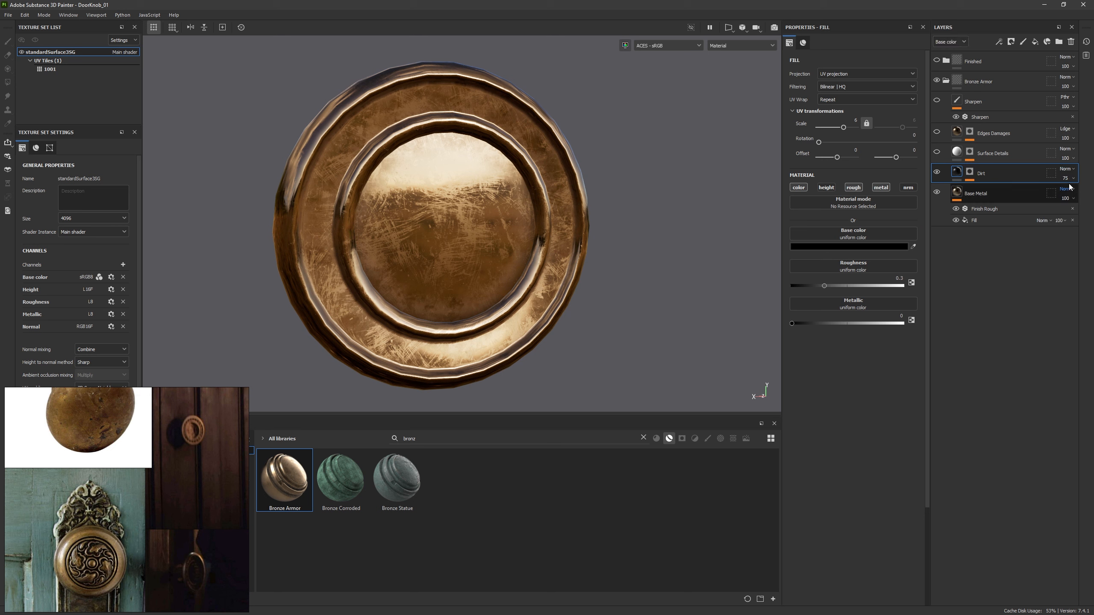
{"action": "left_click", "coordinate": [1065, 178]}
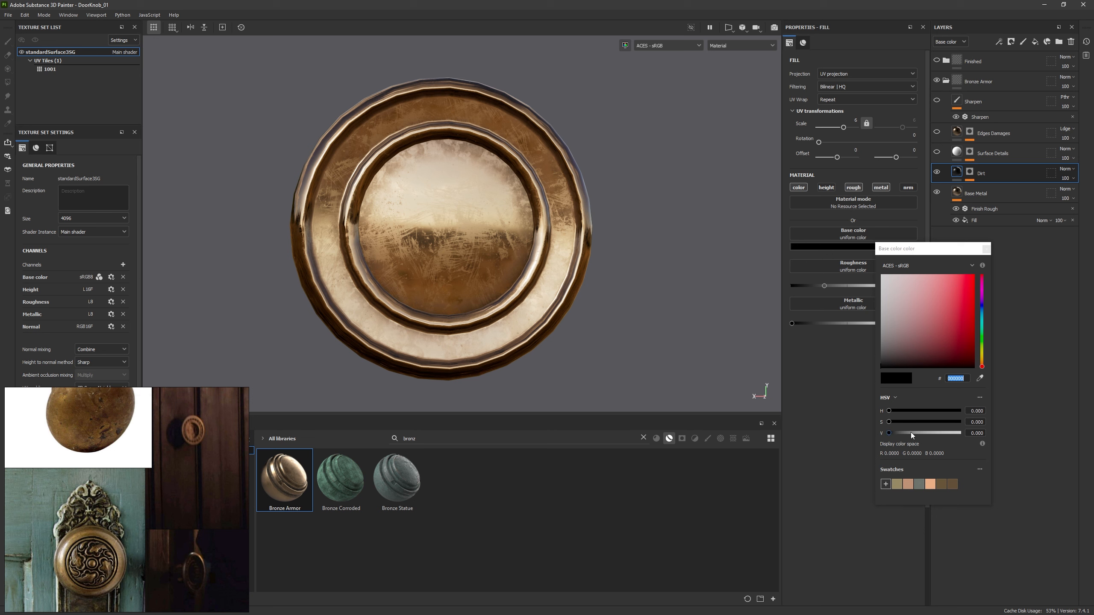
Step: Give the Dirt layer's fill a very dark brown base color and a roughness of about 0.40
{"action": "left_click_drag", "start_coordinate": [889, 433], "coordinate": [908, 423]}
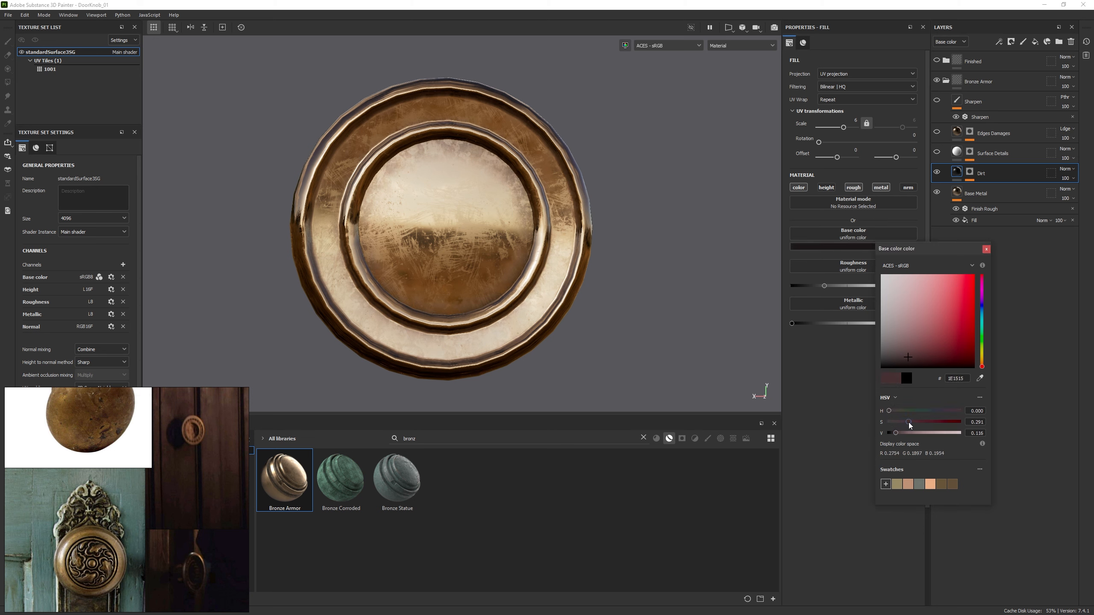
{"action": "left_click", "coordinate": [627, 351]}
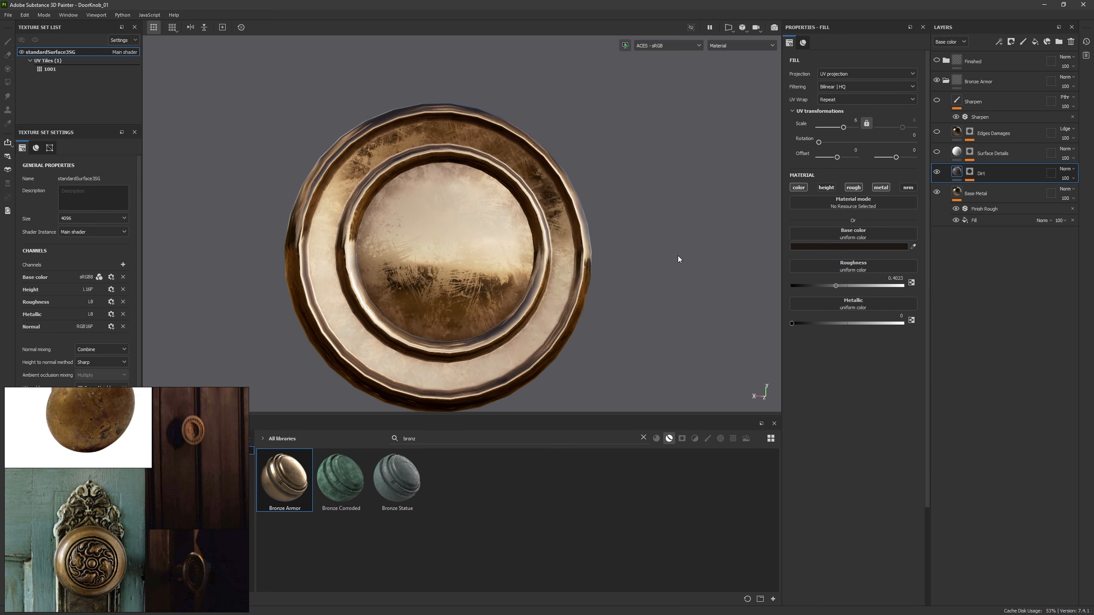
Step: Make the Surface Details layer visible, show its mask on the model and open its Mask Editor settings
{"action": "left_click", "coordinate": [937, 152]}
{"action": "mouse_move", "coordinate": [570, 268]}
{"action": "left_mouse_down", "text": "alt"}
{"action": "mouse_move", "coordinate": [559, 271]}
{"action": "mouse_move", "coordinate": [580, 277]}
{"action": "left_mouse_up", "text": "alt"}
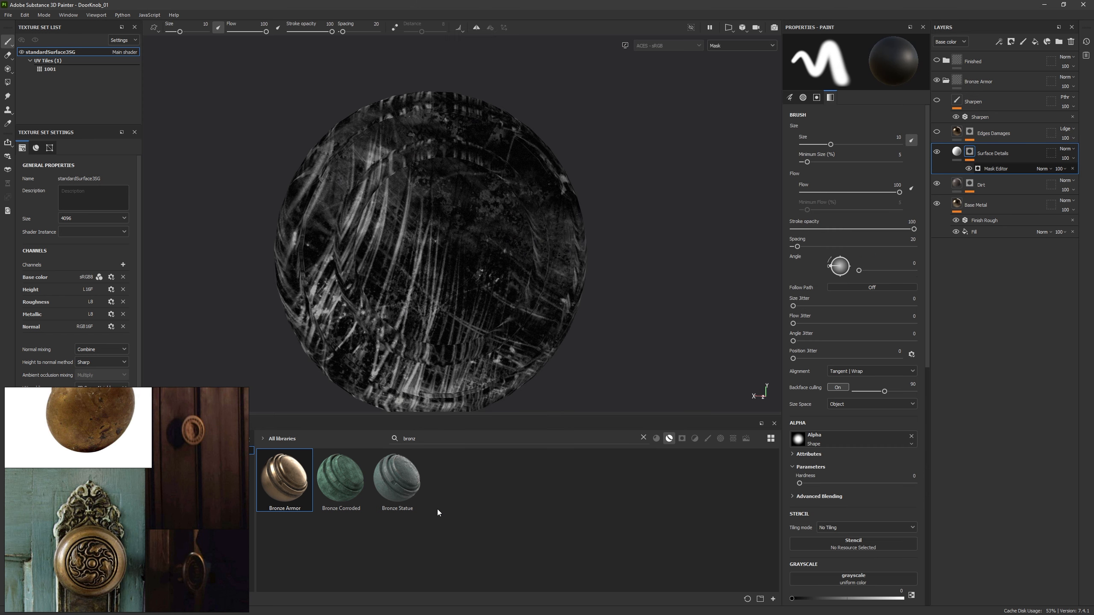
{"action": "left_click", "coordinate": [995, 169]}
{"action": "left_click_drag", "start_coordinate": [517, 276], "coordinate": [544, 186], "text": "alt"}
{"action": "scroll", "coordinate": [544, 186], "scroll_direction": "down", "scroll_amount": 3}
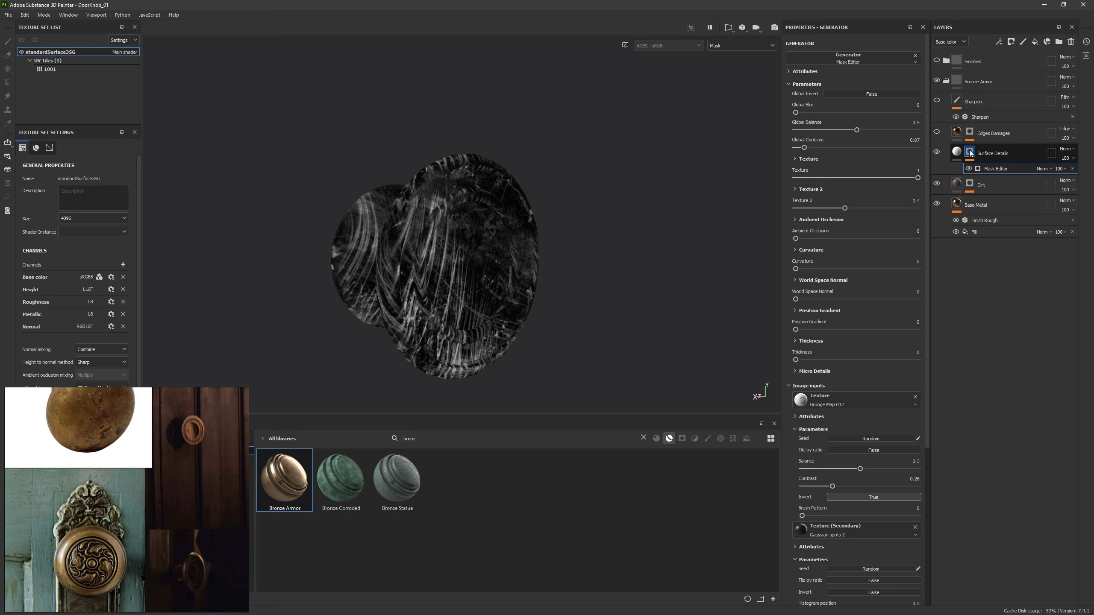
{"action": "left_click", "coordinate": [999, 153]}
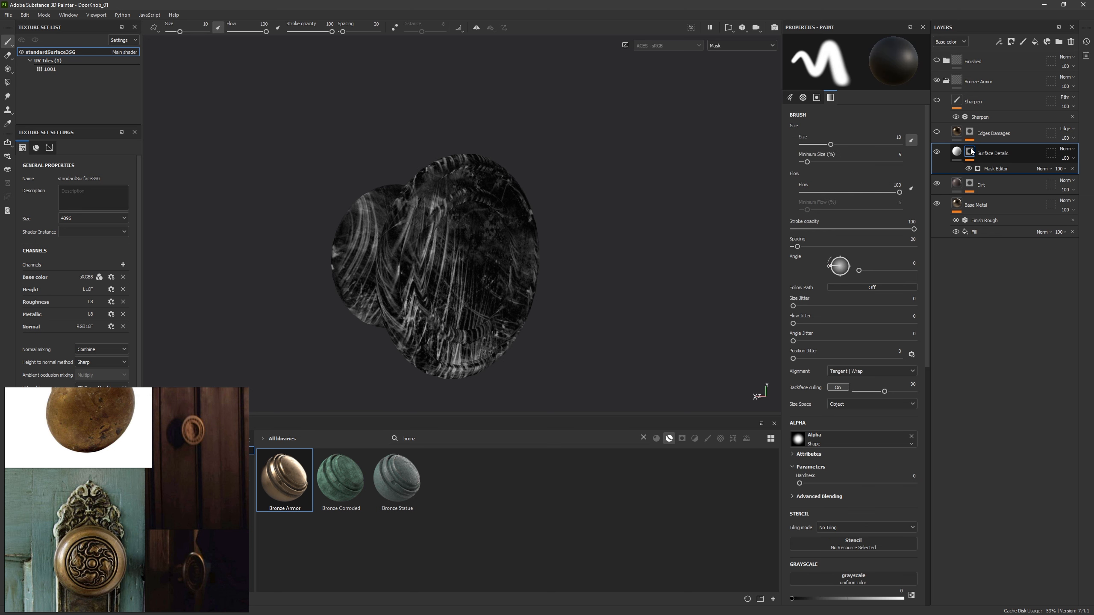
{"action": "left_click", "coordinate": [996, 171]}
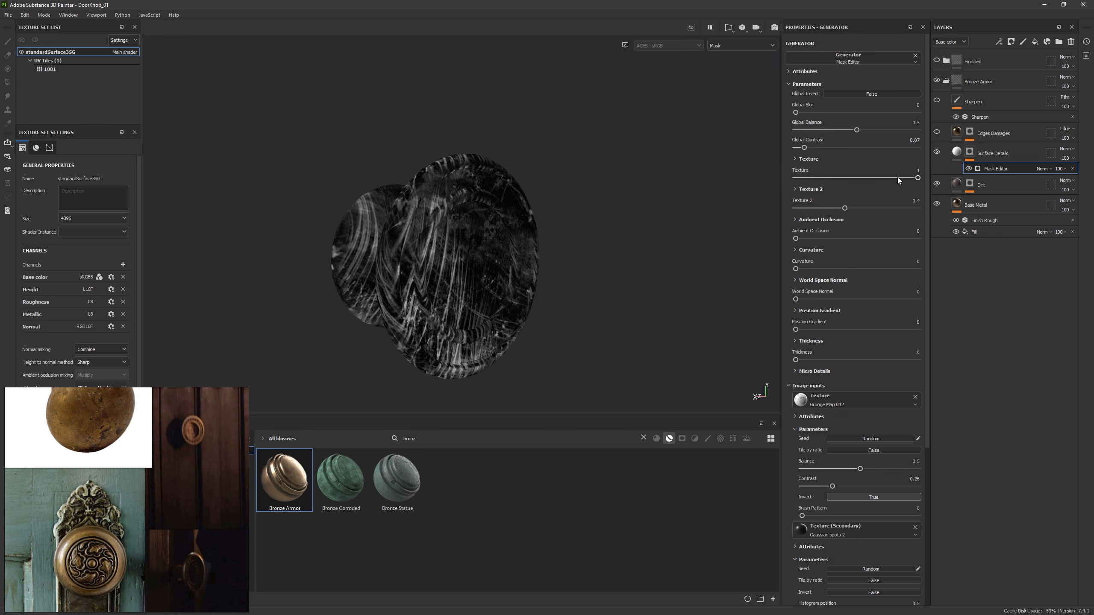
Step: Increase the scale and contrast of the first Texture in the Surface Details mask for finer, sharper scratches
{"action": "left_click", "coordinate": [810, 159]}
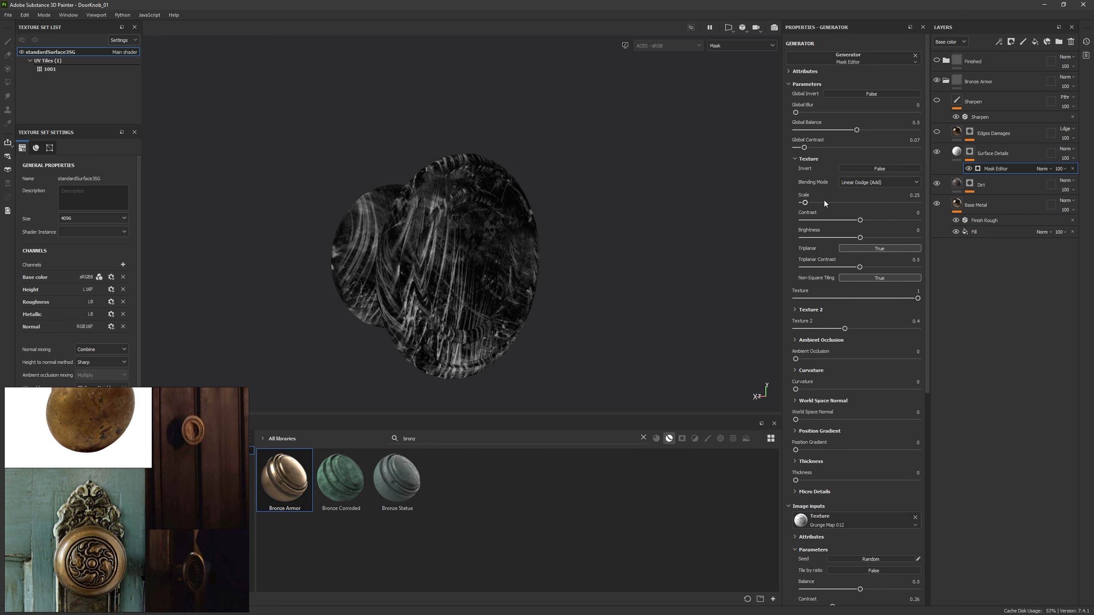
{"action": "mouse_move", "coordinate": [824, 200]}
{"action": "left_mouse_down"}
{"action": "mouse_move", "coordinate": [871, 200]}
{"action": "mouse_move", "coordinate": [808, 207]}
{"action": "left_mouse_up"}
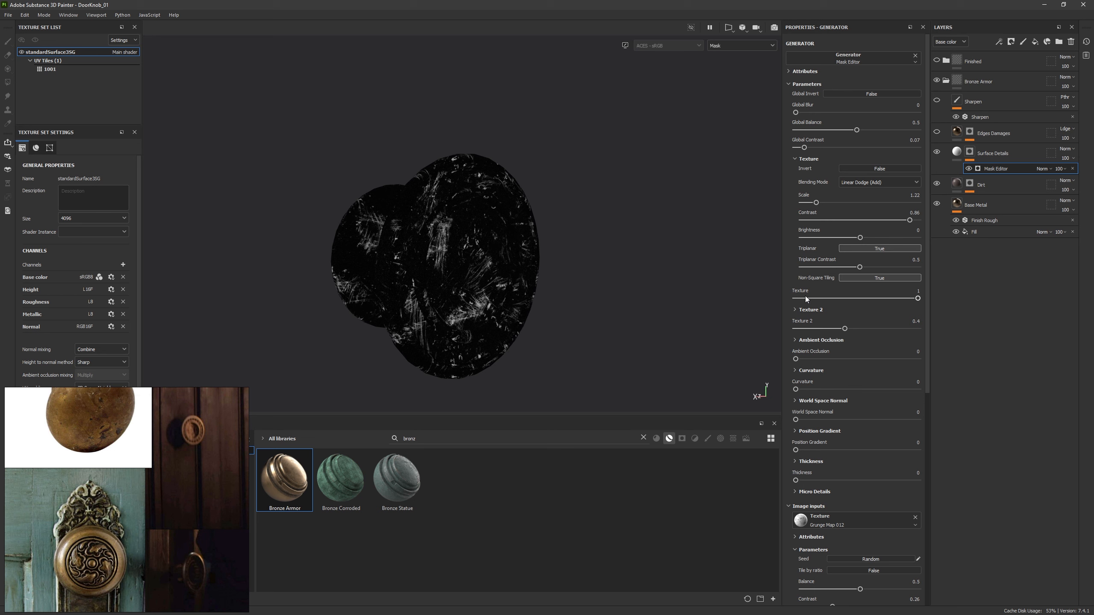
{"action": "left_click_drag", "start_coordinate": [822, 203], "coordinate": [844, 195]}
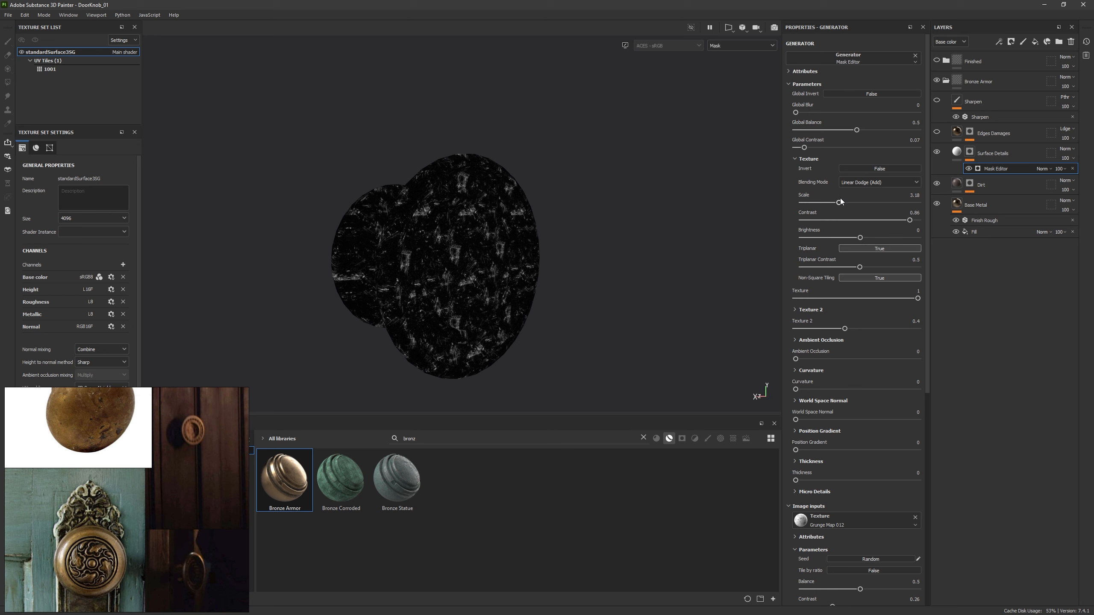
{"action": "left_click_drag", "start_coordinate": [840, 199], "coordinate": [951, 220]}
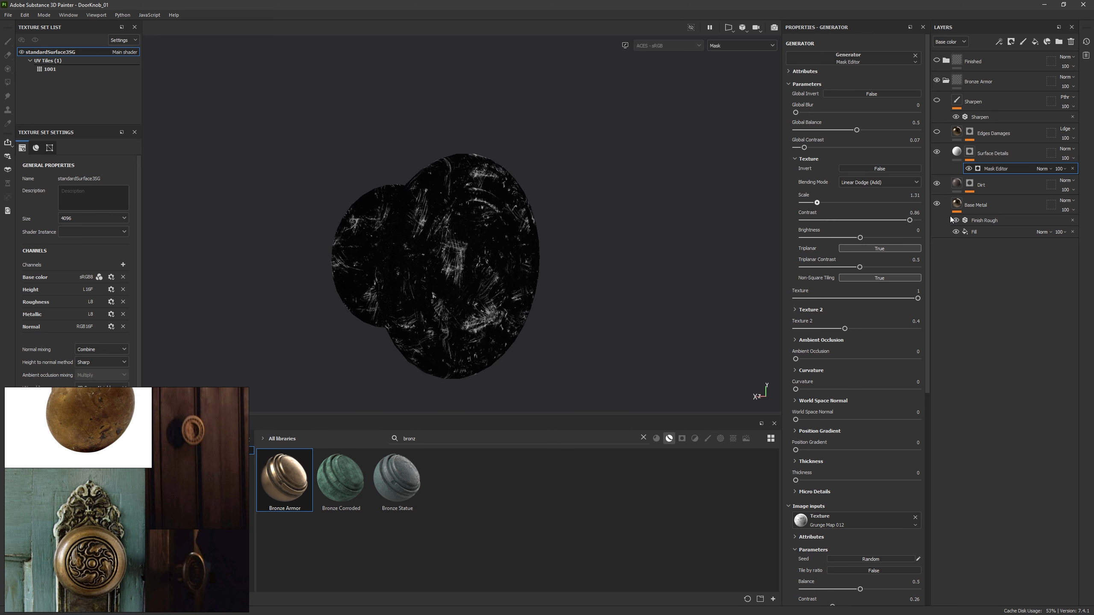
{"action": "left_click_drag", "start_coordinate": [880, 224], "coordinate": [829, 233]}
{"action": "left_click", "coordinate": [808, 159]}
Step: Set the Texture 2 scale in the Surface Details mask to about 1.45
{"action": "left_click", "coordinate": [811, 190]}
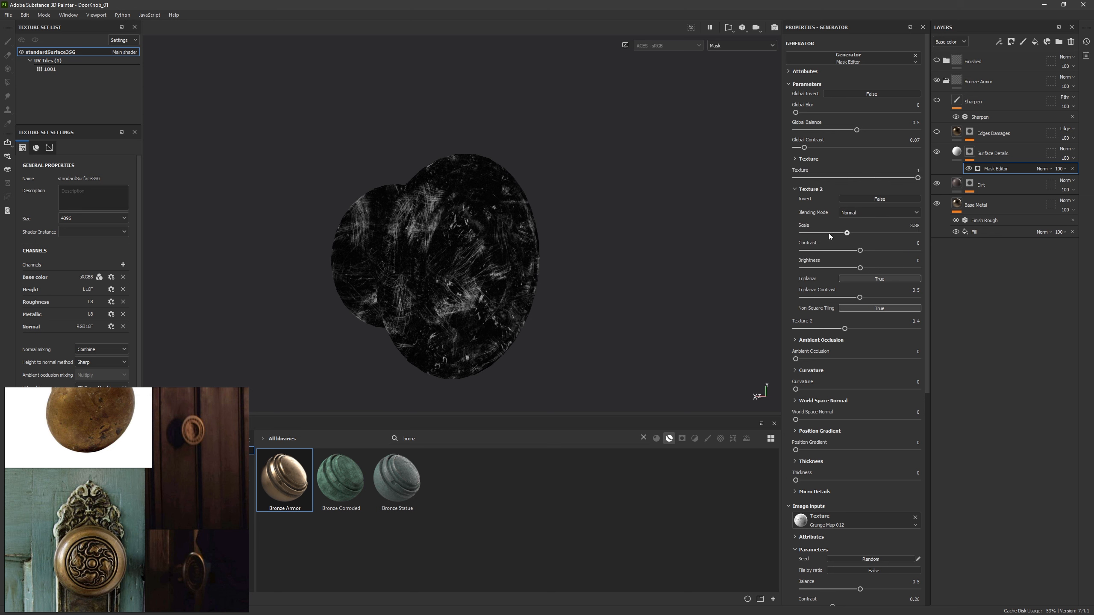
{"action": "left_click", "coordinate": [813, 233]}
{"action": "scroll", "coordinate": [611, 251], "scroll_direction": "up", "scroll_amount": 5}
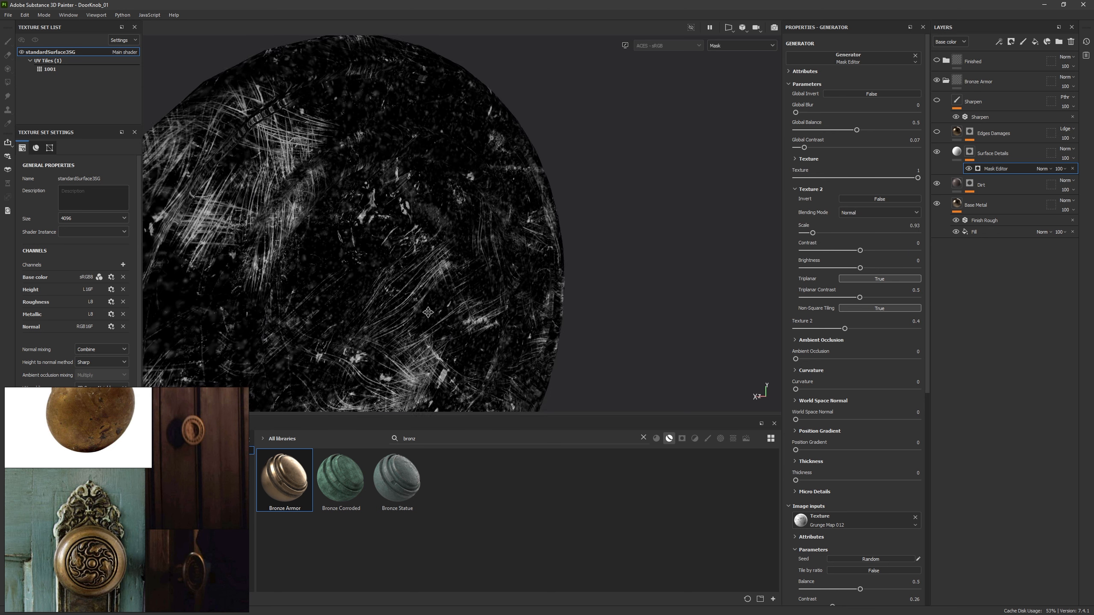
{"action": "left_click_drag", "start_coordinate": [928, 241], "coordinate": [926, 438]}
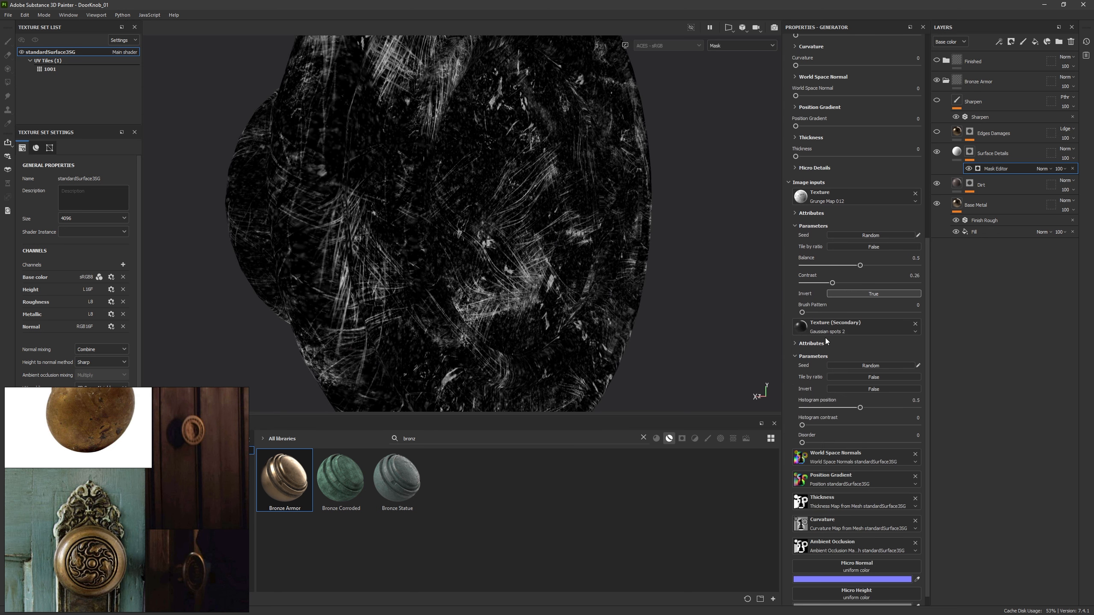
{"action": "left_click_drag", "start_coordinate": [927, 309], "coordinate": [928, 141]}
Step: Set the Texture 2 strength in the Surface Details mask to about 0.81 and change its blending mode
{"action": "left_click_drag", "start_coordinate": [820, 269], "coordinate": [909, 266]}
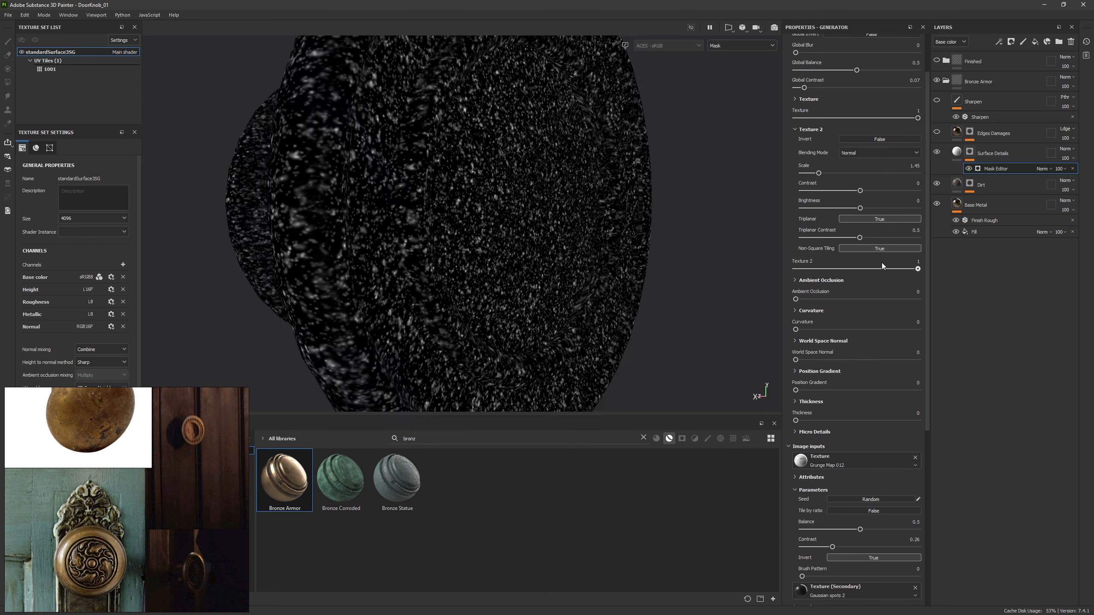
{"action": "left_click_drag", "start_coordinate": [840, 268], "coordinate": [894, 268]}
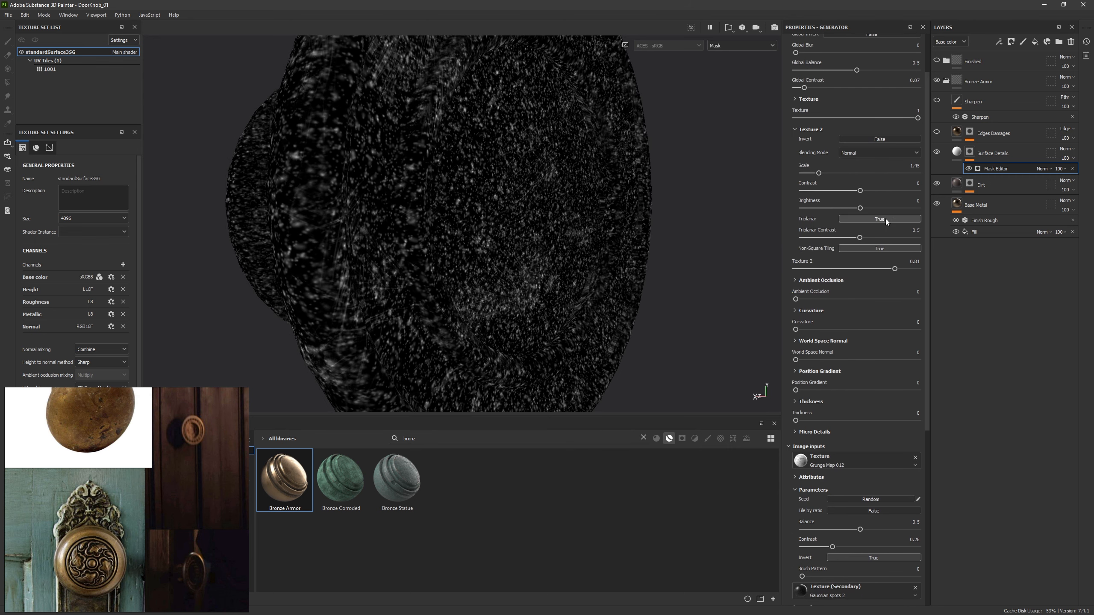
{"action": "left_click", "coordinate": [858, 152]}
{"action": "left_click", "coordinate": [868, 172]}
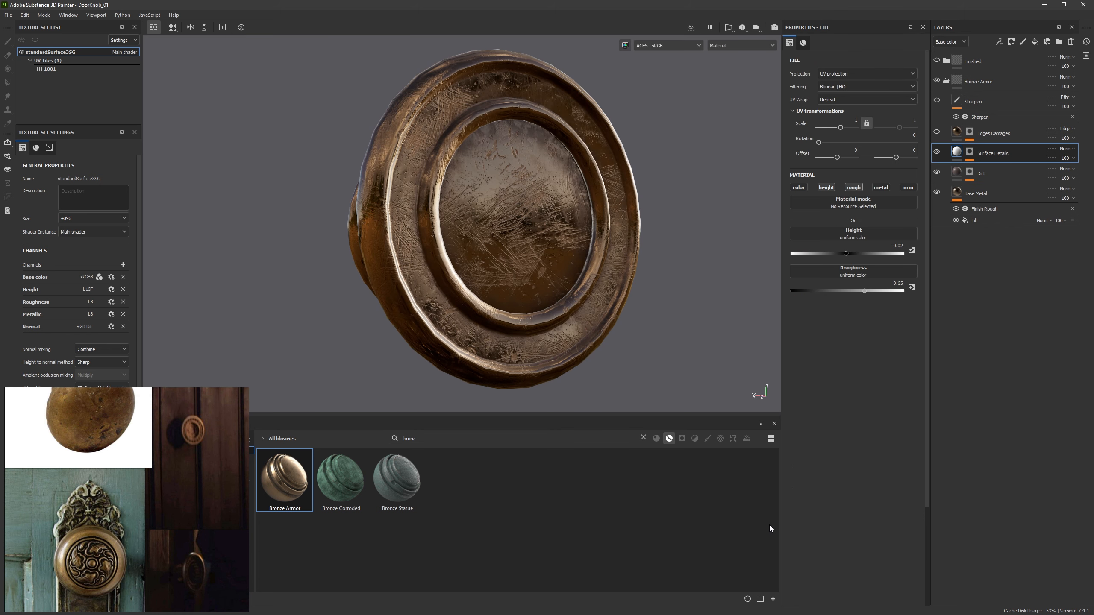
Step: Set the Surface Details fill's height to about -0.0015 and its roughness to about 0.21
{"action": "left_click_drag", "start_coordinate": [816, 269], "coordinate": [842, 280], "text": "shift"}
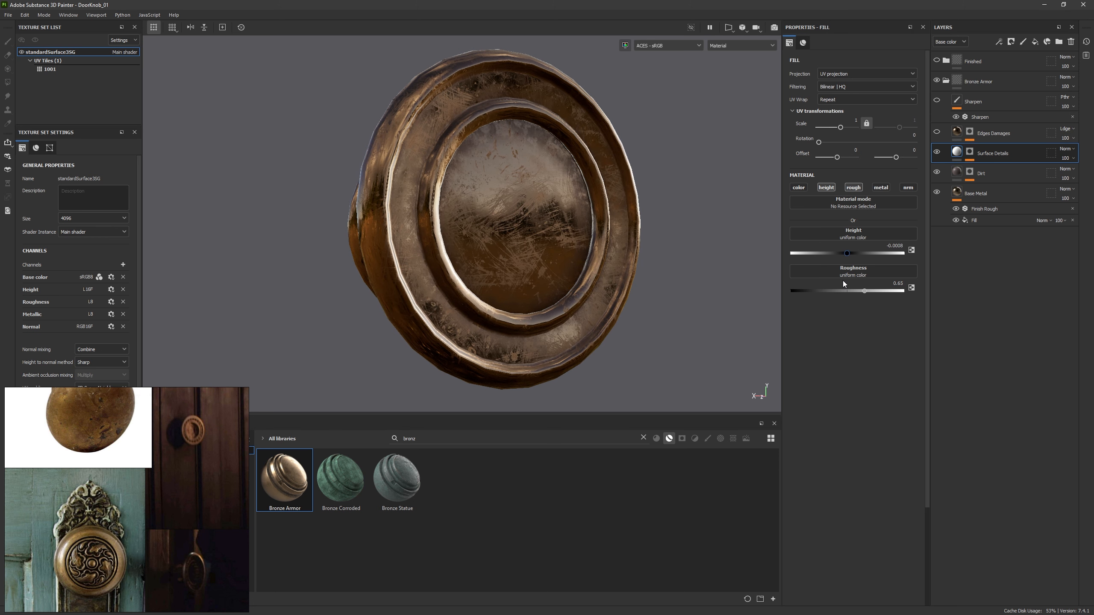
{"action": "left_click_drag", "start_coordinate": [862, 292], "coordinate": [850, 292]}
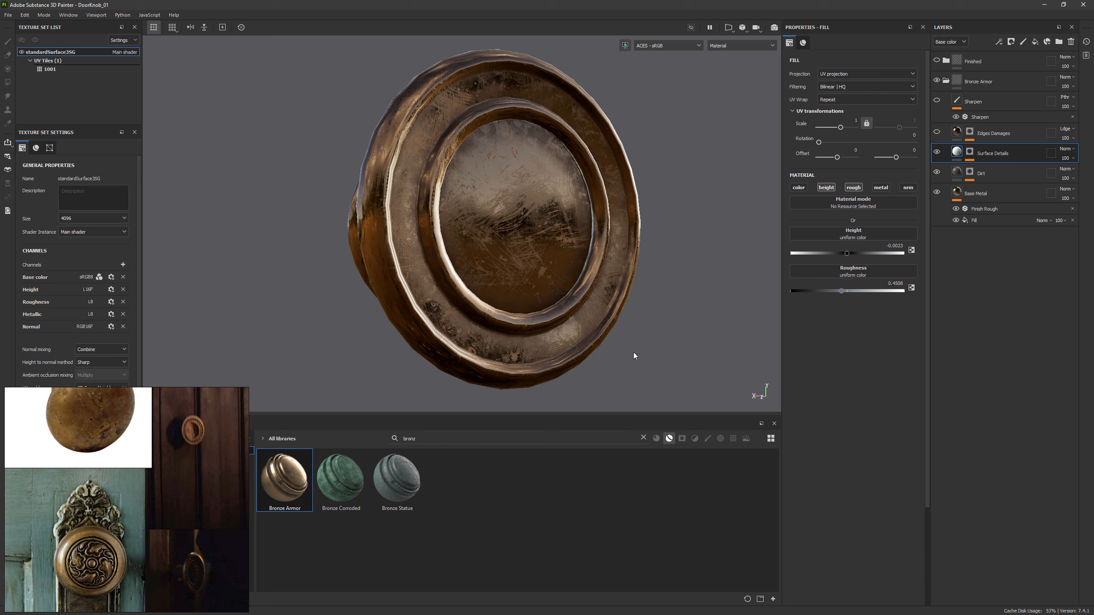
{"action": "left_click_drag", "start_coordinate": [633, 352], "coordinate": [451, 401], "text": "shift"}
Step: Make the Edges Damages layer visible and toggle the height channel of its fill
{"action": "left_click", "coordinate": [936, 131]}
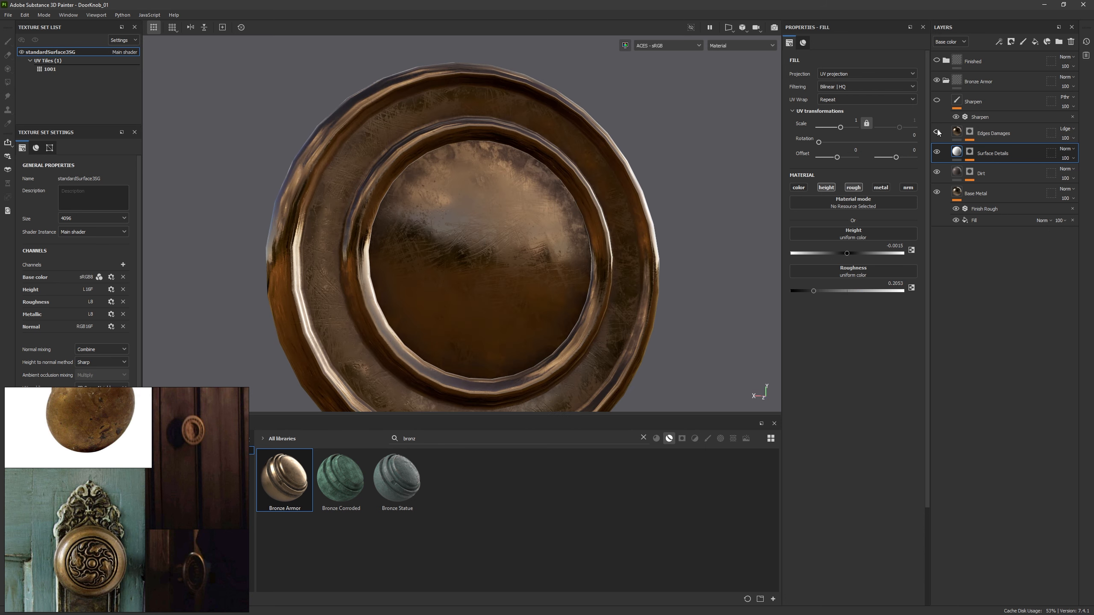
{"action": "left_click_drag", "start_coordinate": [554, 288], "coordinate": [563, 271], "text": "alt"}
{"action": "right_click_drag", "start_coordinate": [563, 271], "coordinate": [669, 242], "text": "shift"}
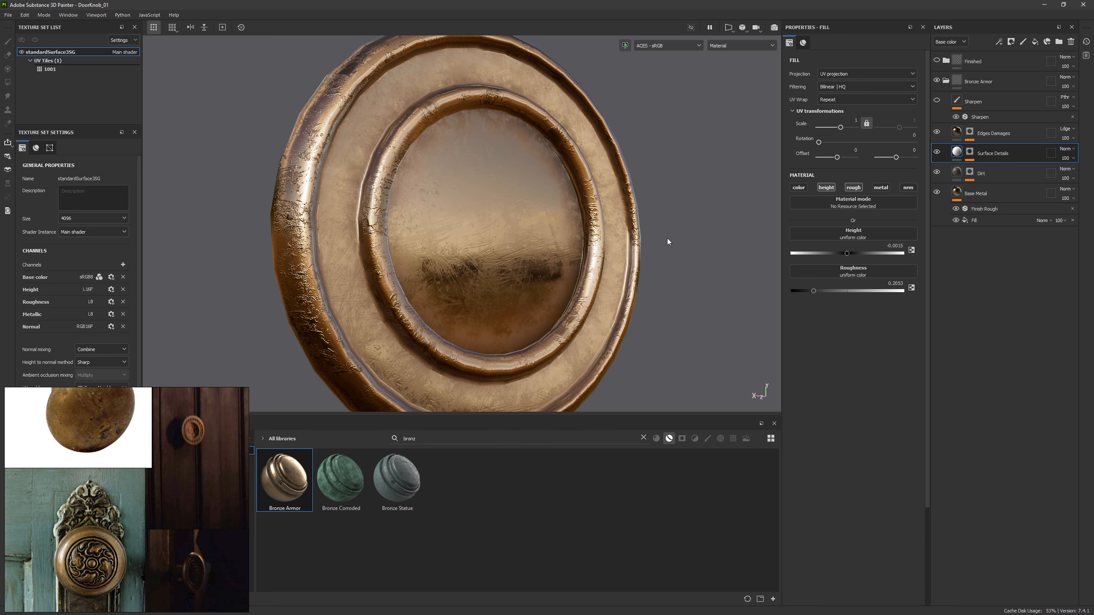
{"action": "left_click", "coordinate": [993, 134]}
{"action": "left_click", "coordinate": [826, 188]}
Step: Show the Edges Damages mask and adjust its Mask Editor curvature to Sharp 0.41 and Soft about 0.19
{"action": "left_click", "coordinate": [969, 132], "text": "alt"}
{"action": "left_click", "coordinate": [999, 149]}
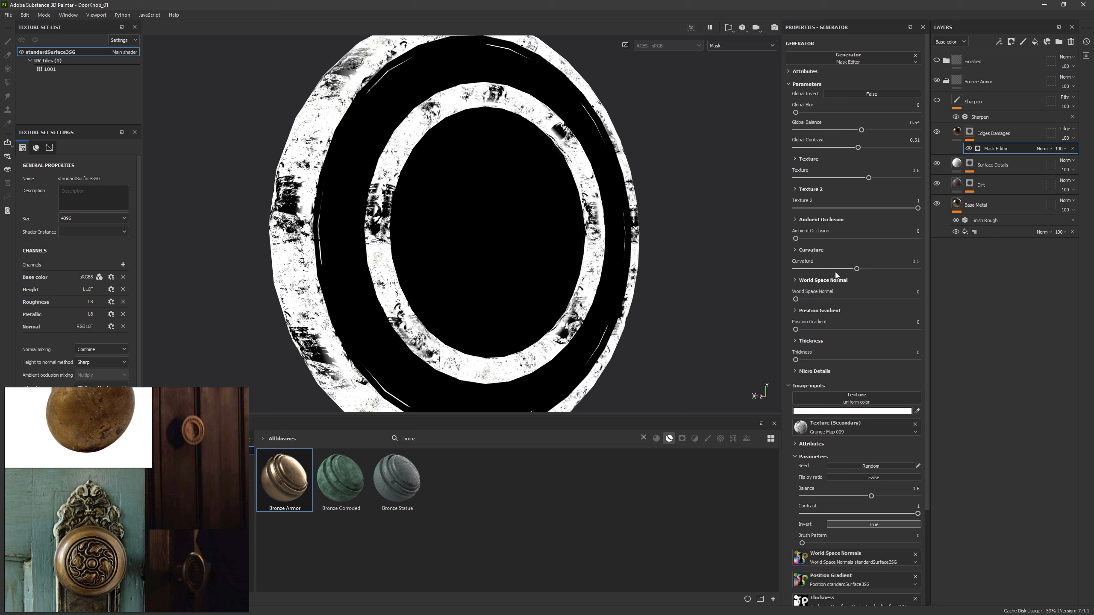
{"action": "left_click", "coordinate": [811, 250]}
{"action": "left_click_drag", "start_coordinate": [918, 309], "coordinate": [824, 344]}
Step: Set the Edges Damages mask's Global Blur to 0.84 and Global Balance to 0.58, with the first Texture's blending mode on Normal
{"action": "left_click_drag", "start_coordinate": [796, 112], "coordinate": [801, 112]}
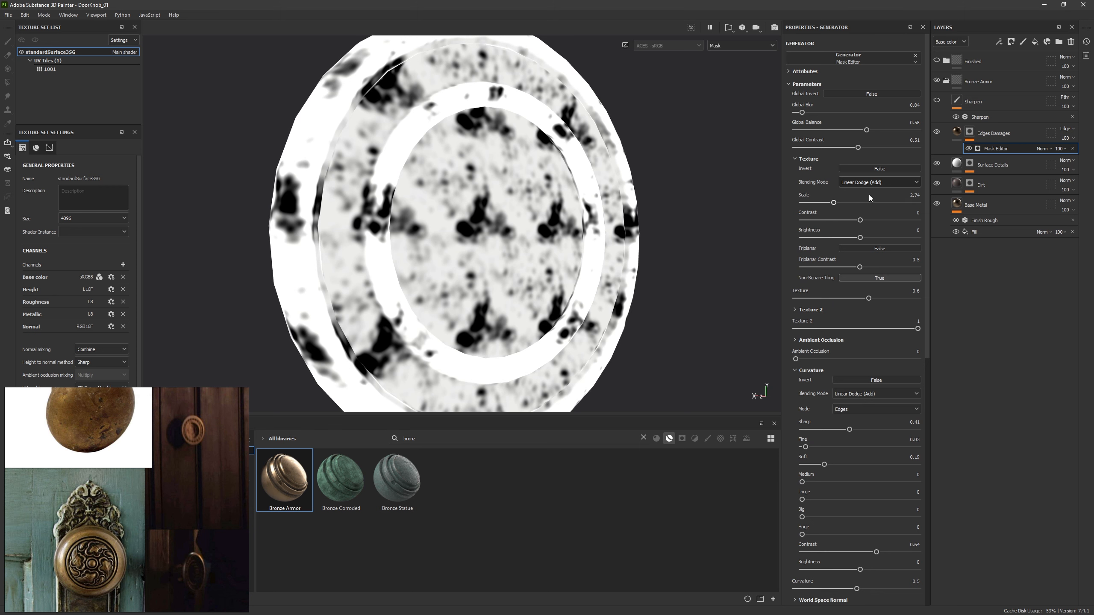
{"action": "left_click_drag", "start_coordinate": [927, 341], "coordinate": [925, 541]}
{"action": "scroll", "coordinate": [864, 351], "scroll_direction": "up", "scroll_amount": 8}
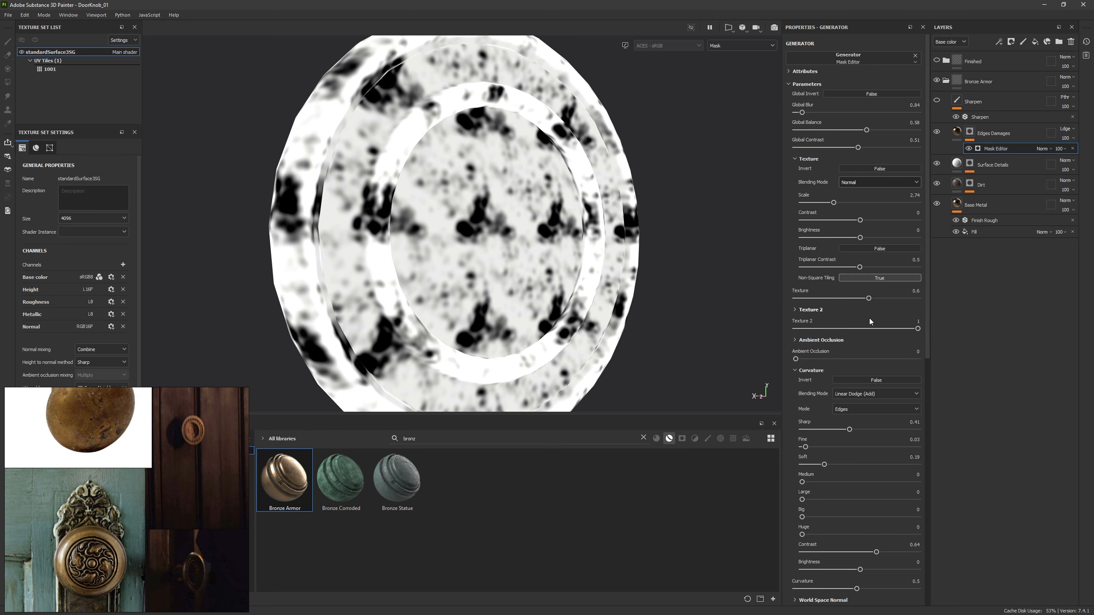
{"action": "mouse_move", "coordinate": [928, 272]}
{"action": "left_mouse_down"}
{"action": "mouse_move", "coordinate": [922, 467]}
{"action": "mouse_move", "coordinate": [914, 263]}
{"action": "left_mouse_up"}
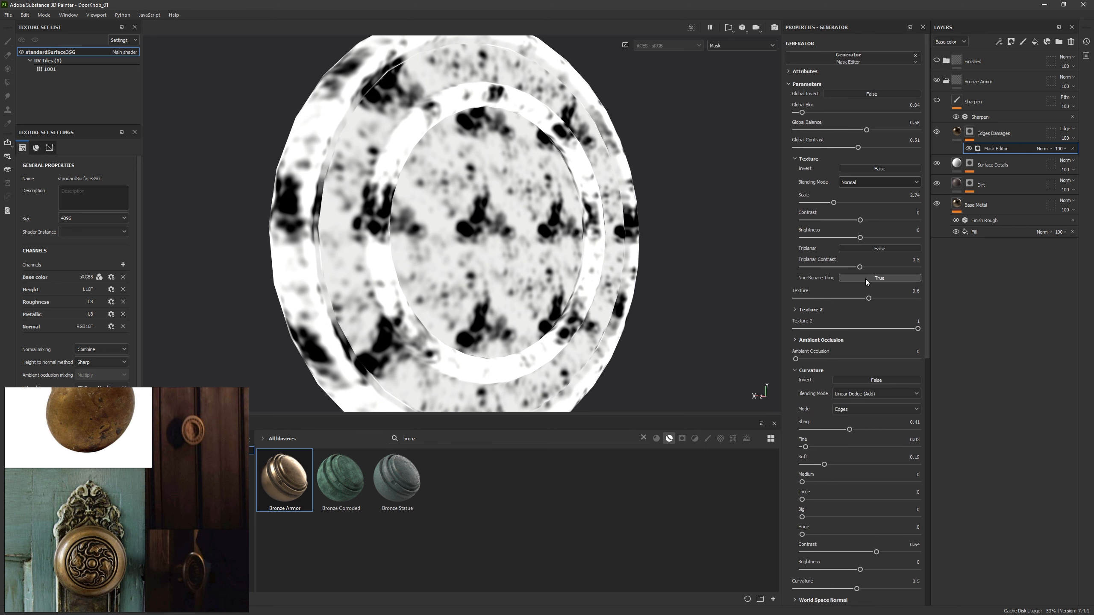
Step: Adjust Texture 2 in the Edges Damages mask to a scale of 3.33 and a contrast of 0.06
{"action": "left_click", "coordinate": [822, 159]}
{"action": "left_click", "coordinate": [822, 188]}
{"action": "mouse_move", "coordinate": [847, 233]}
{"action": "left_mouse_down"}
{"action": "mouse_move", "coordinate": [875, 231]}
{"action": "mouse_move", "coordinate": [827, 233]}
{"action": "left_mouse_up"}
{"action": "left_click_drag", "start_coordinate": [857, 251], "coordinate": [844, 256]}
{"action": "key", "text": "ctrl+z"}
{"action": "key", "text": "ctrl+z"}
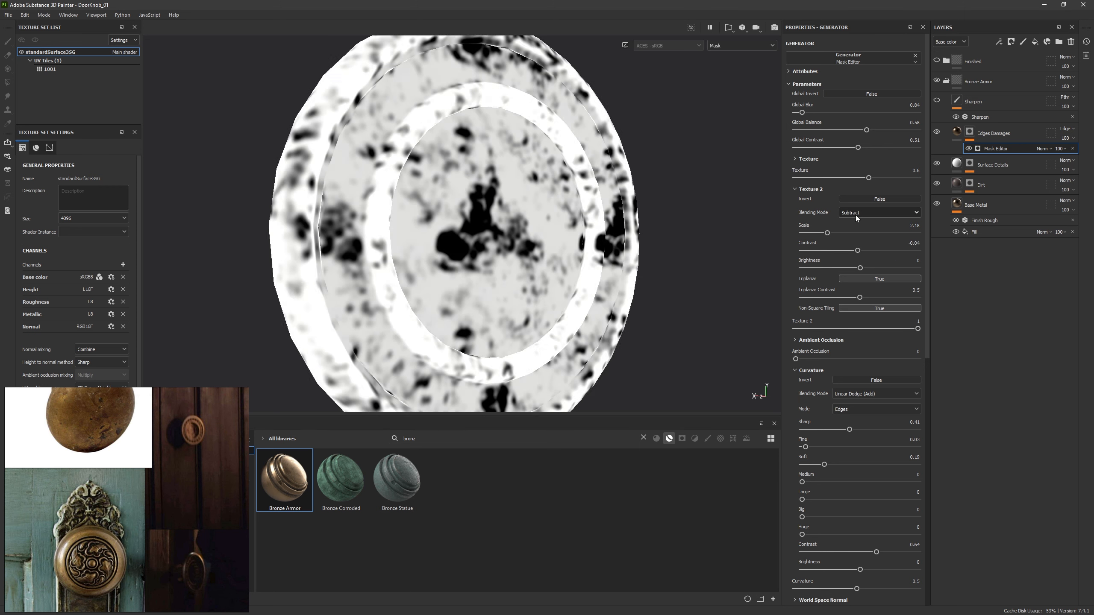
Step: Browse the texture assets with the search cleared and assign BnW Spots 1 as the Edges Damages mask's secondary texture
{"action": "left_click", "coordinate": [721, 439]}
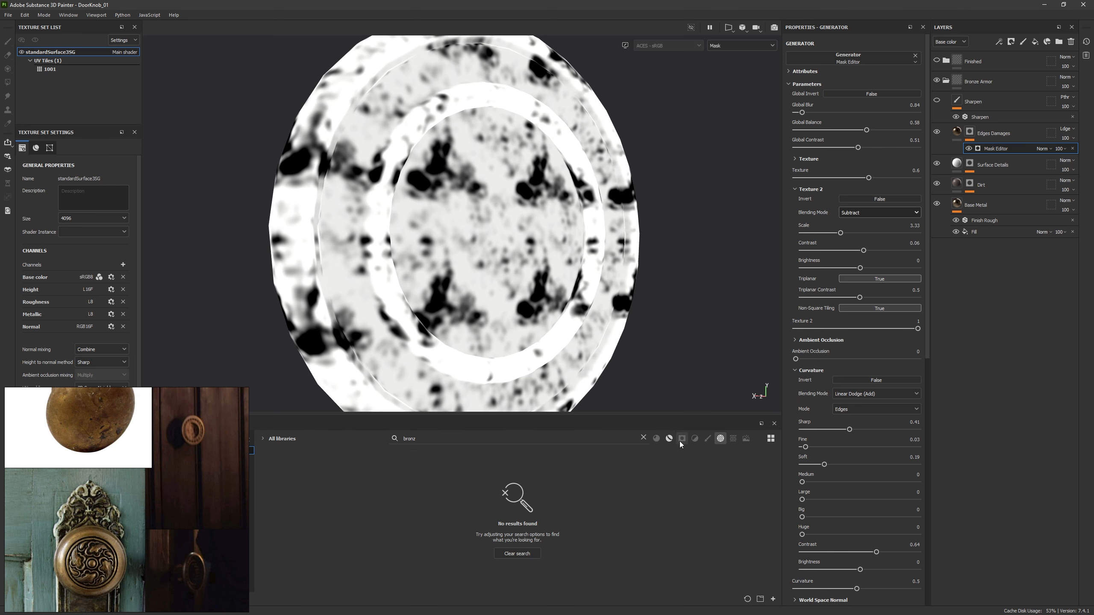
{"action": "left_click", "coordinate": [644, 439]}
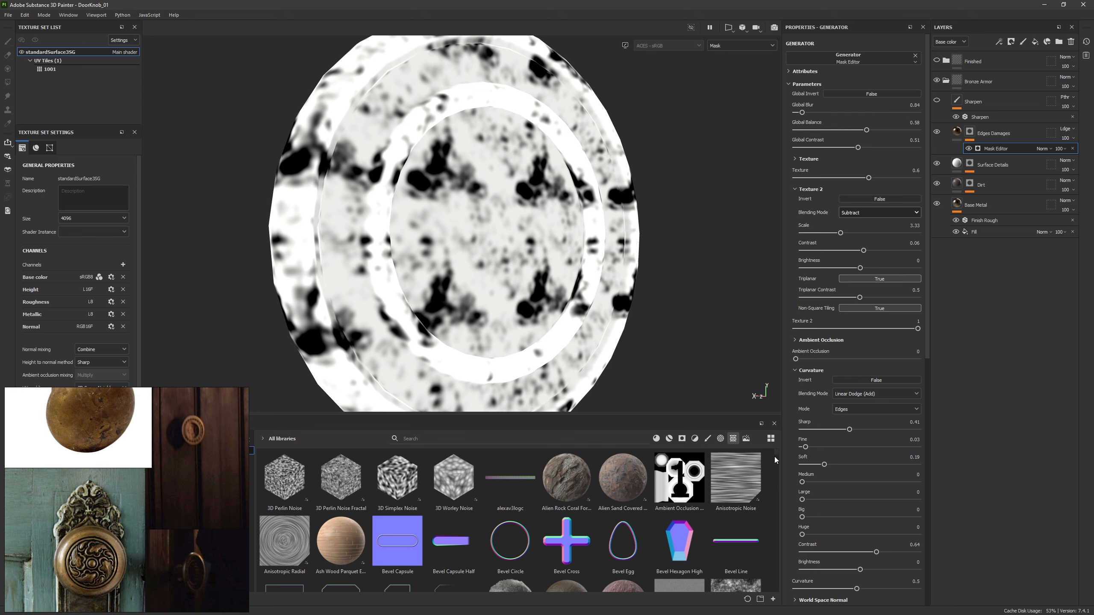
{"action": "scroll", "coordinate": [774, 460], "scroll_direction": "down", "scroll_amount": 3}
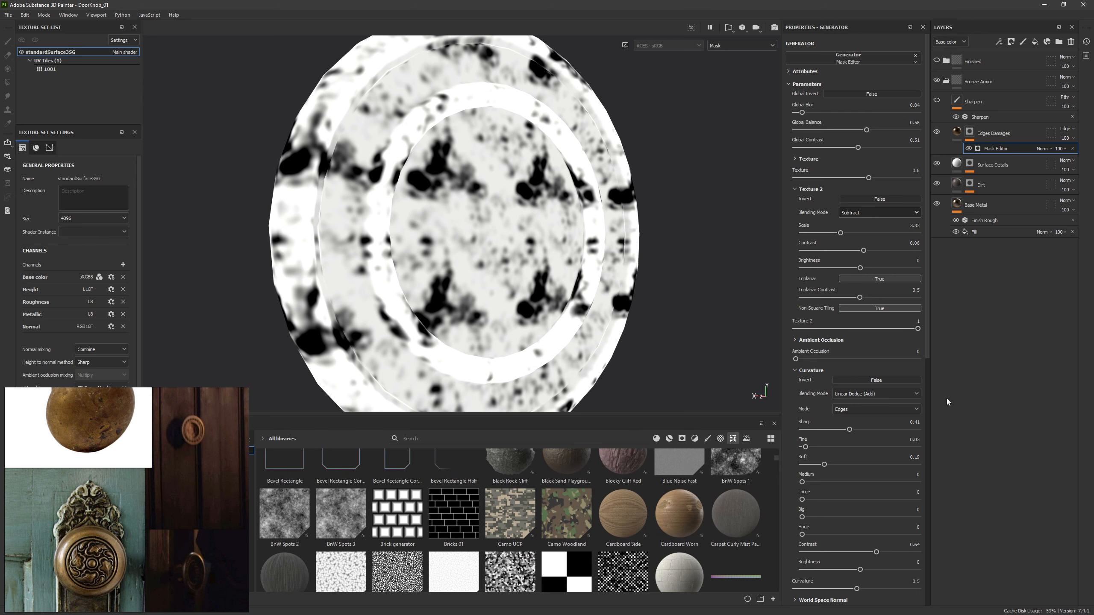
{"action": "left_click_drag", "start_coordinate": [929, 341], "coordinate": [933, 488]}
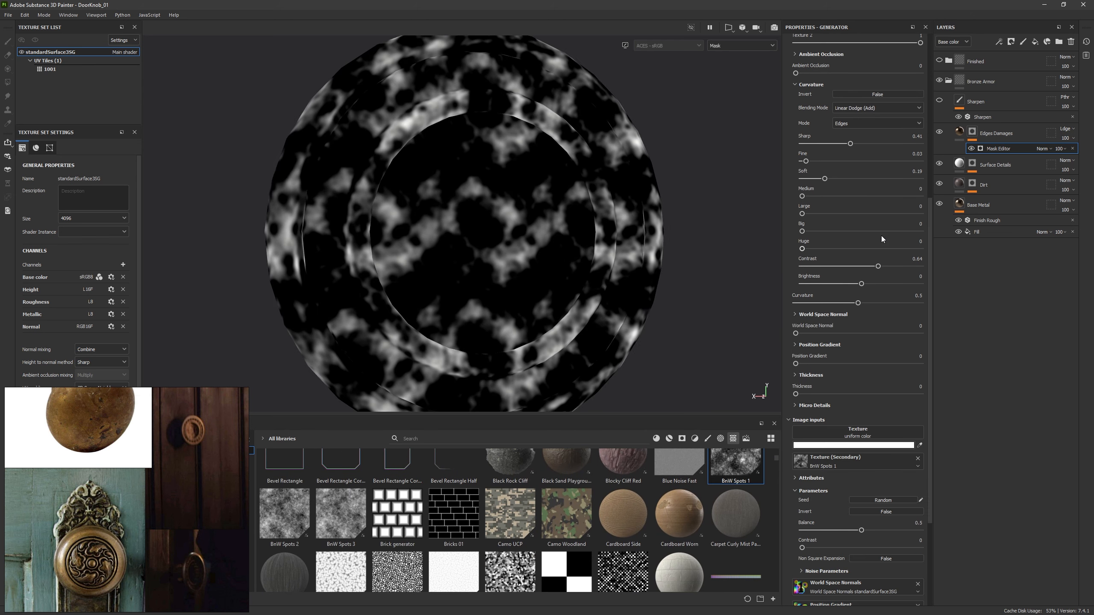
Step: Lower the Edges Damages mask's Global Blur and raise its Global Balance to 0.65 and Global Contrast to 0.59
{"action": "scroll", "coordinate": [881, 236], "scroll_direction": "up", "scroll_amount": 3}
{"action": "left_click_drag", "start_coordinate": [929, 107], "coordinate": [931, 57]}
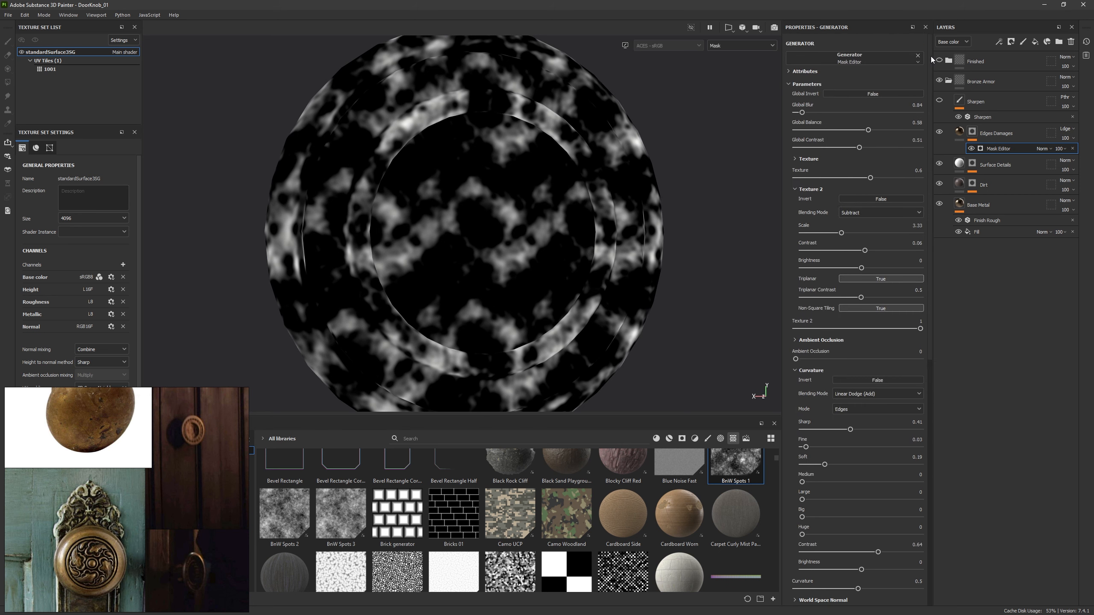
{"action": "left_click_drag", "start_coordinate": [802, 112], "coordinate": [797, 112]}
{"action": "left_click_drag", "start_coordinate": [868, 130], "coordinate": [908, 149]}
Step: Set the Edges Damages mask's curvature blending mode to Multiply, with Sharp at 0.32 and Fine at 0.18
{"action": "left_click", "coordinate": [856, 325]}
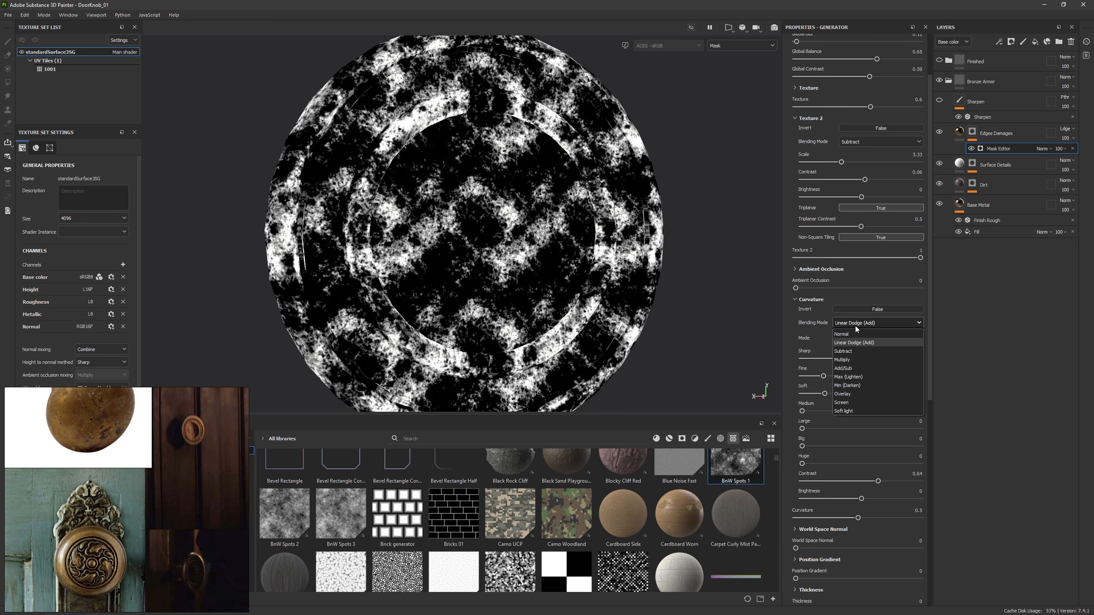
{"action": "left_click", "coordinate": [867, 360]}
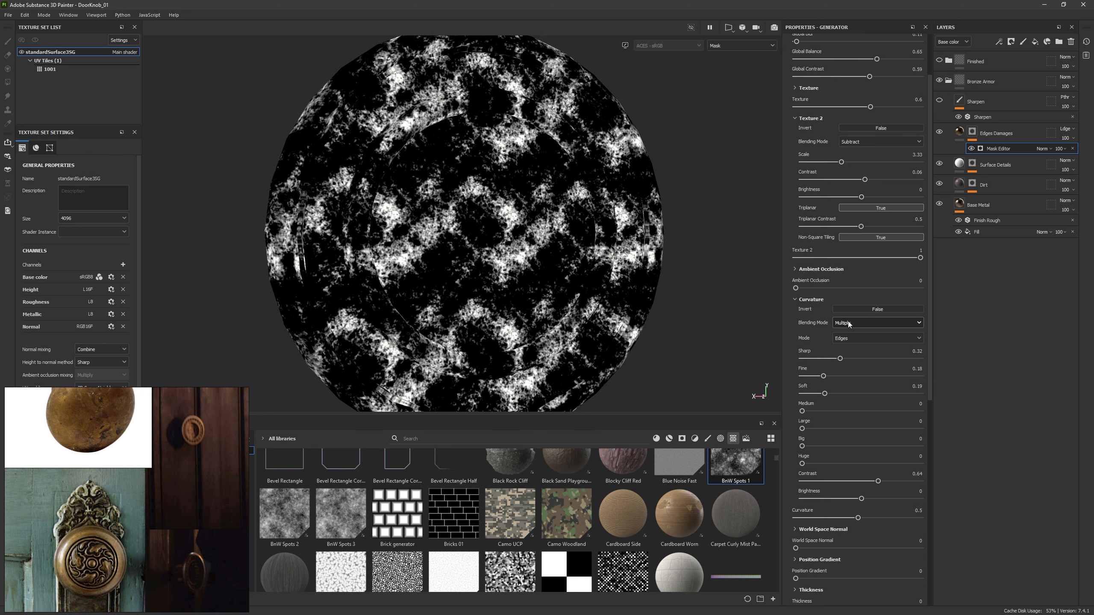
Step: Change the curvature blending mode of the Edges Damages mask to Normal
{"action": "left_click", "coordinate": [847, 322]}
{"action": "left_click", "coordinate": [862, 374]}
{"action": "left_click", "coordinate": [856, 324]}
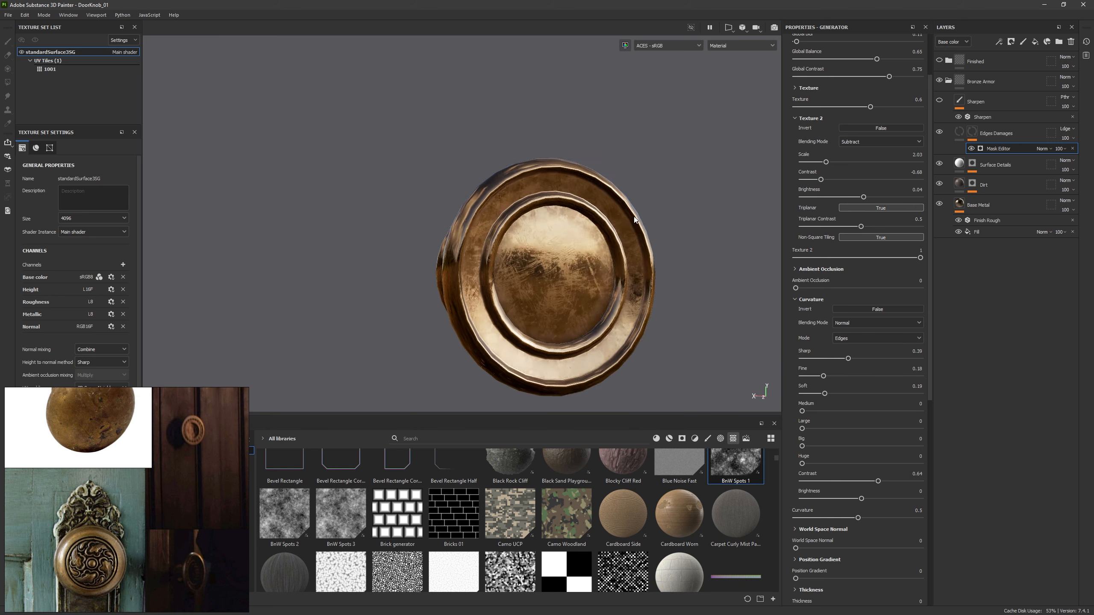
Step: Make the Sharpen layer in the Bronze Armor group visible and select it
{"action": "middle_click_drag", "start_coordinate": [634, 217], "coordinate": [569, 225], "text": "alt"}
{"action": "left_click", "coordinate": [940, 100]}
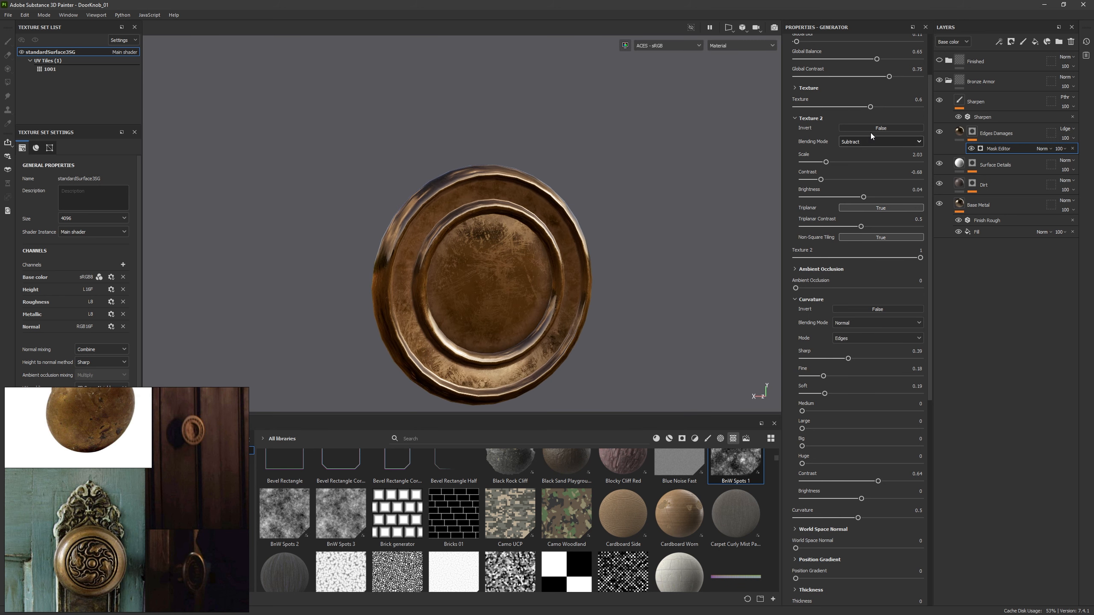
{"action": "left_click", "coordinate": [960, 101]}
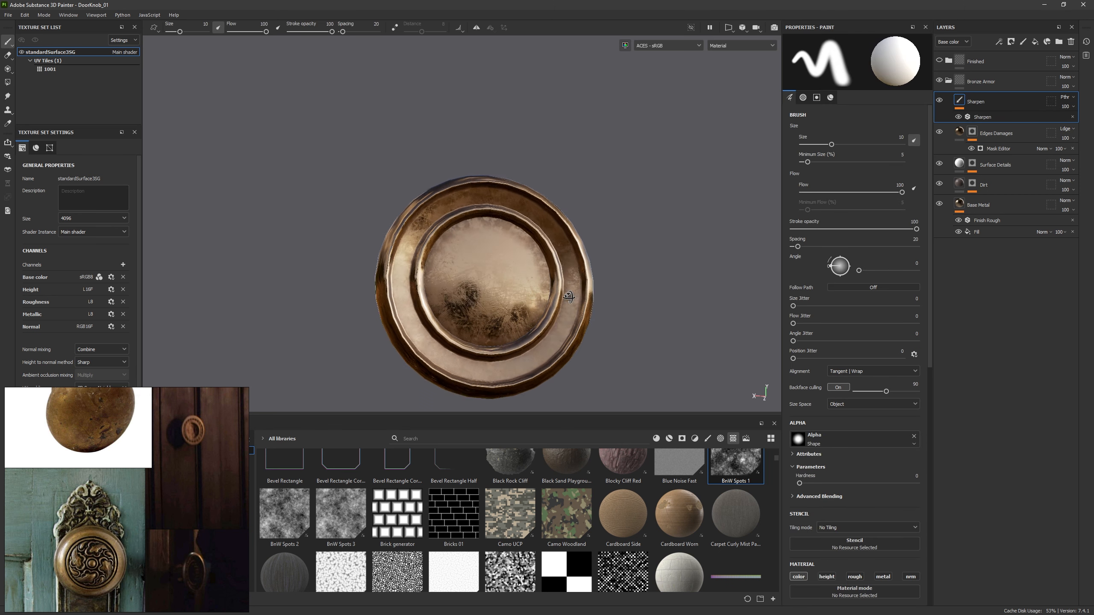
Step: Collapse and hide the Bronze Armor group, and expand and show the Finished group instead
{"action": "left_click", "coordinate": [947, 81]}
{"action": "left_click", "coordinate": [939, 82]}
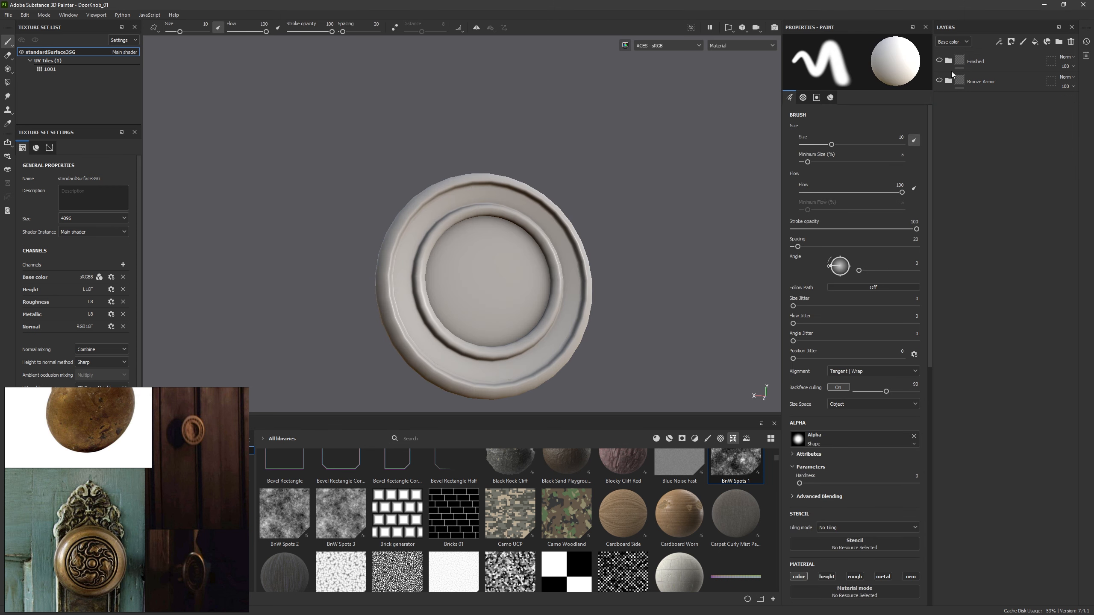
{"action": "left_click", "coordinate": [948, 61]}
{"action": "left_click", "coordinate": [938, 60]}
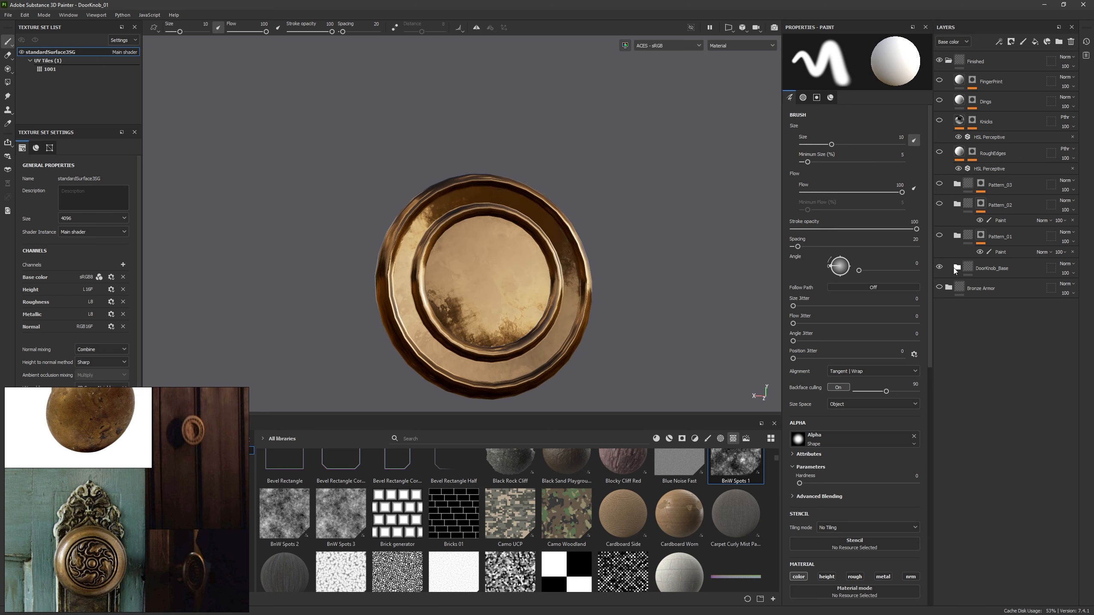
Step: Examine the door knob's finished base material from several angles and distances
{"action": "left_click_drag", "start_coordinate": [555, 319], "coordinate": [591, 361], "text": "alt"}
{"action": "right_click_drag", "start_coordinate": [590, 361], "coordinate": [646, 202], "text": "alt"}
{"action": "left_click_drag", "start_coordinate": [579, 303], "coordinate": [662, 220], "text": "alt"}
{"action": "right_click_drag", "start_coordinate": [662, 220], "coordinate": [596, 301], "text": "alt"}
{"action": "left_click_drag", "start_coordinate": [596, 301], "coordinate": [582, 280], "text": "alt"}
{"action": "right_click_drag", "start_coordinate": [582, 280], "coordinate": [604, 220], "text": "alt"}
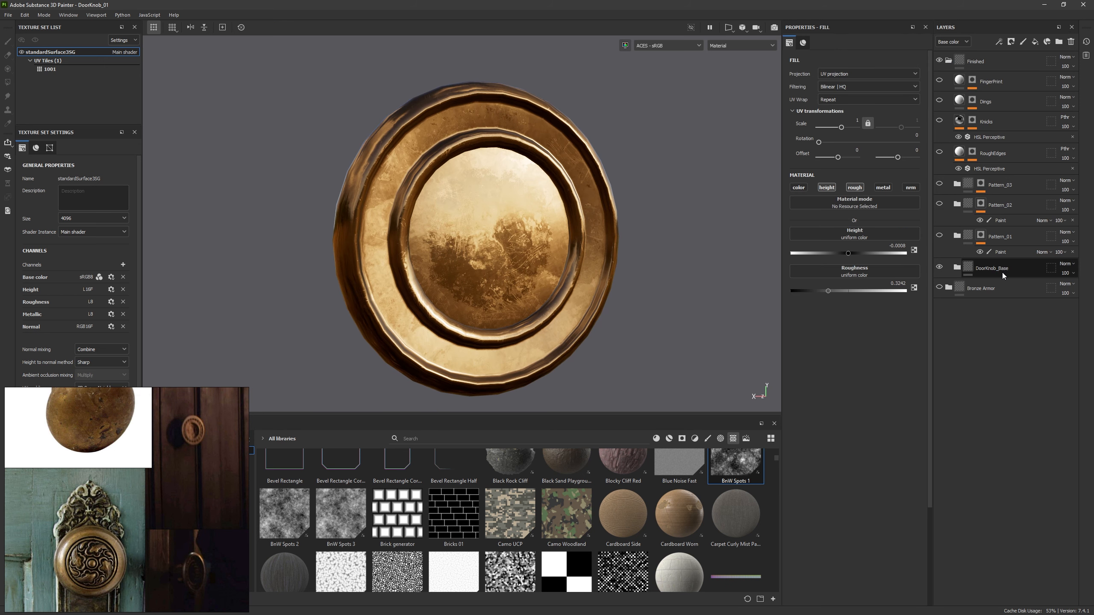
{"action": "left_click_drag", "start_coordinate": [543, 254], "coordinate": [502, 255], "text": "alt"}
Step: Expand the Pattern_01 group, hide its InnerPattern layer and view that layer's mask
{"action": "left_click", "coordinate": [957, 237]}
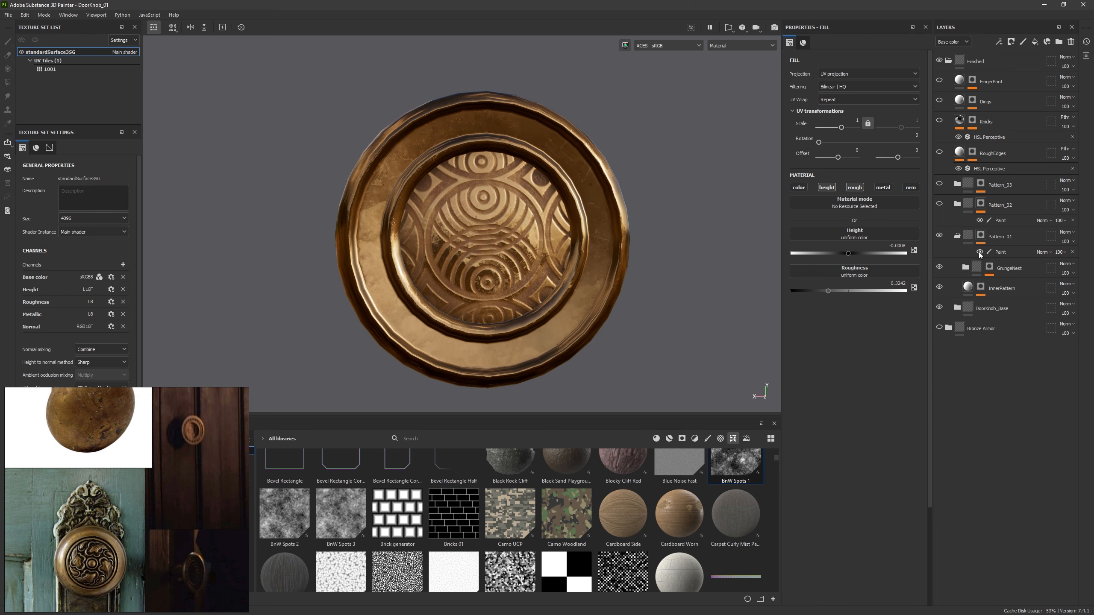
{"action": "left_click", "coordinate": [939, 288]}
{"action": "left_click", "coordinate": [981, 287], "text": "alt"}
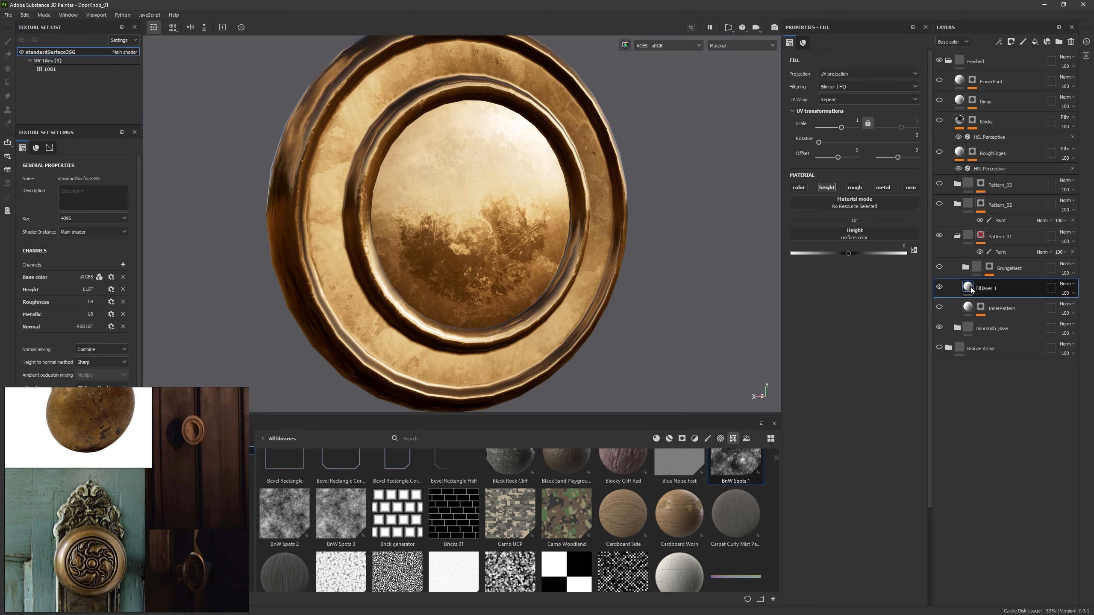
Step: Add a mask to the height-only Fill layer 1 in the Pattern_01 group
{"action": "right_click", "coordinate": [971, 290]}
{"action": "left_click", "coordinate": [997, 303]}
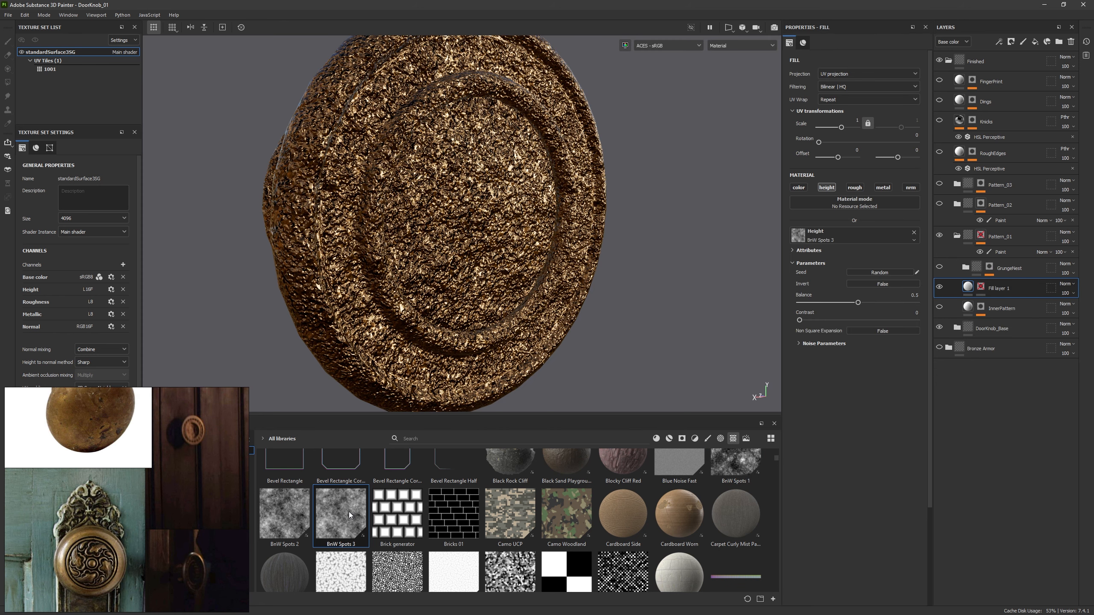
Step: Try BnW Spots 3 directly as Fill layer 1's height texture and examine its effect on the knob
{"action": "left_click", "coordinate": [914, 233]}
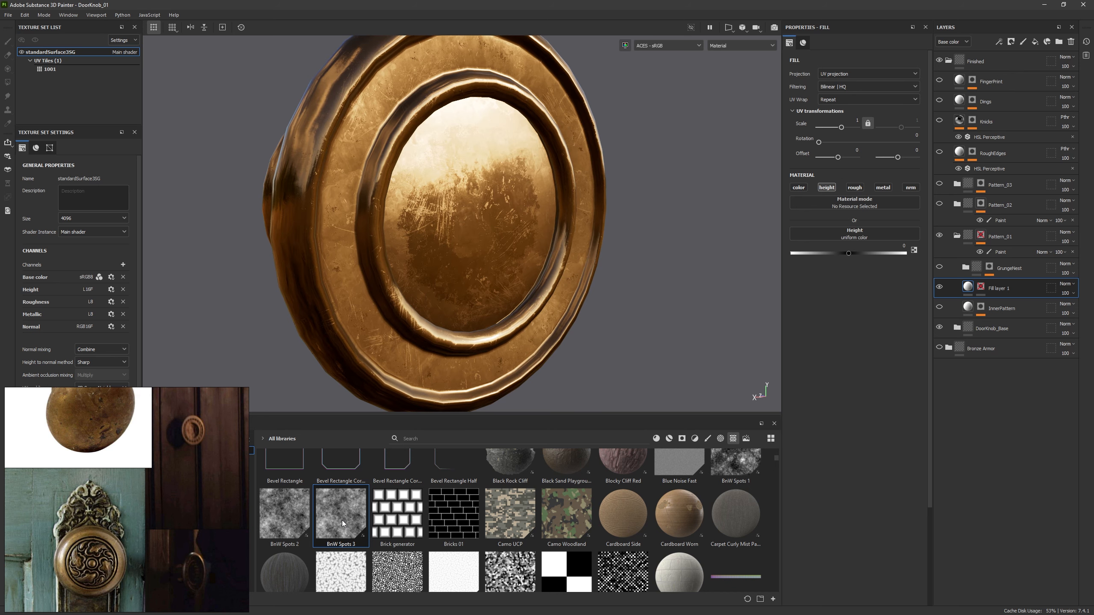
{"action": "left_click_drag", "start_coordinate": [344, 519], "coordinate": [840, 231]}
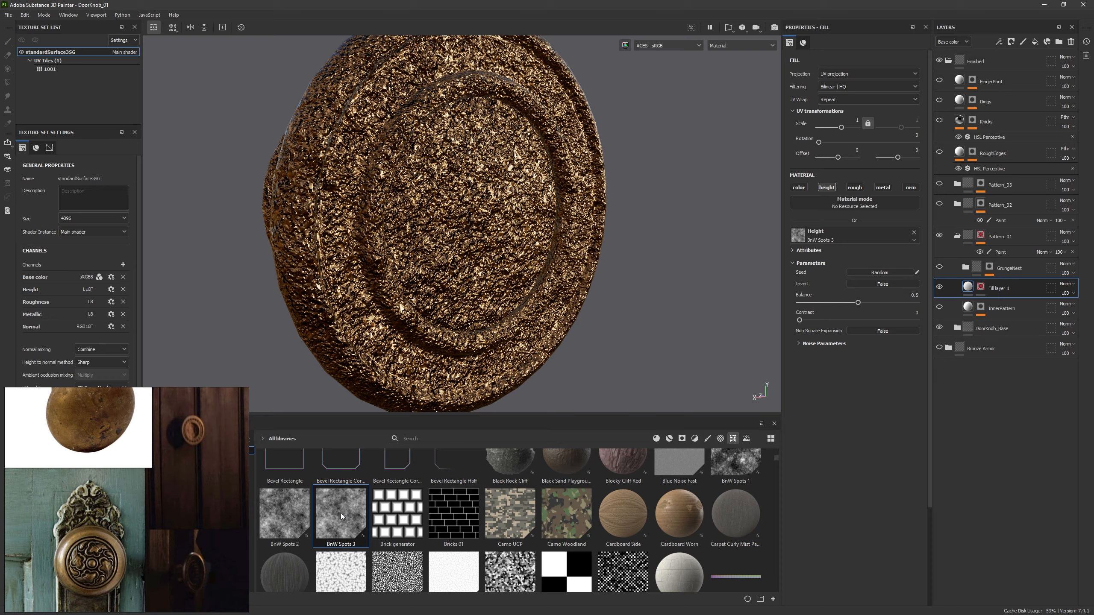
{"action": "mouse_move", "coordinate": [340, 513]}
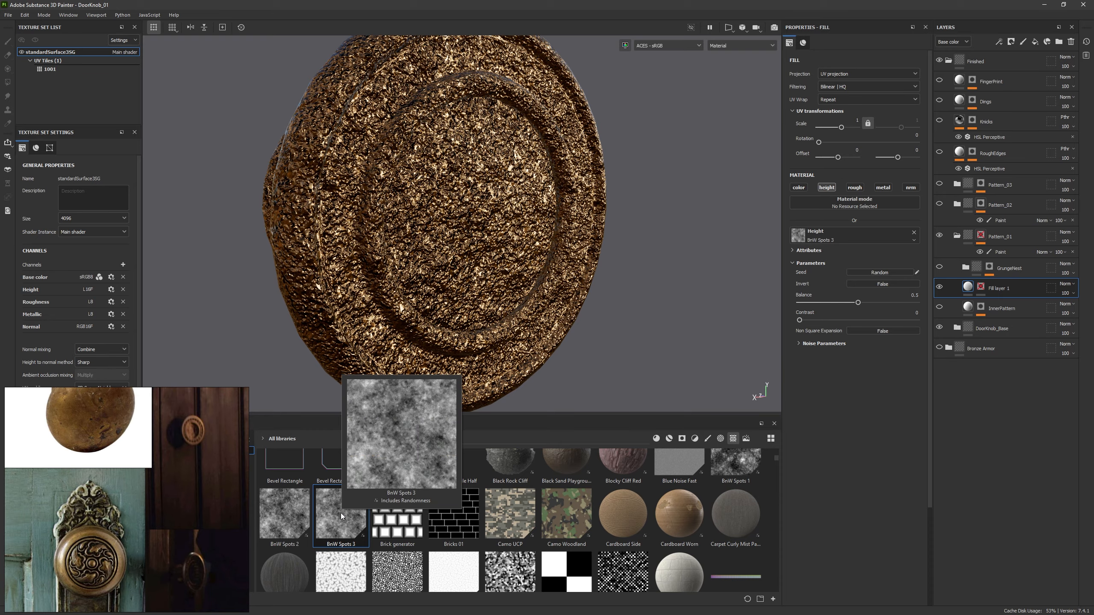
{"action": "left_click_drag", "start_coordinate": [366, 280], "coordinate": [494, 334], "text": "alt"}
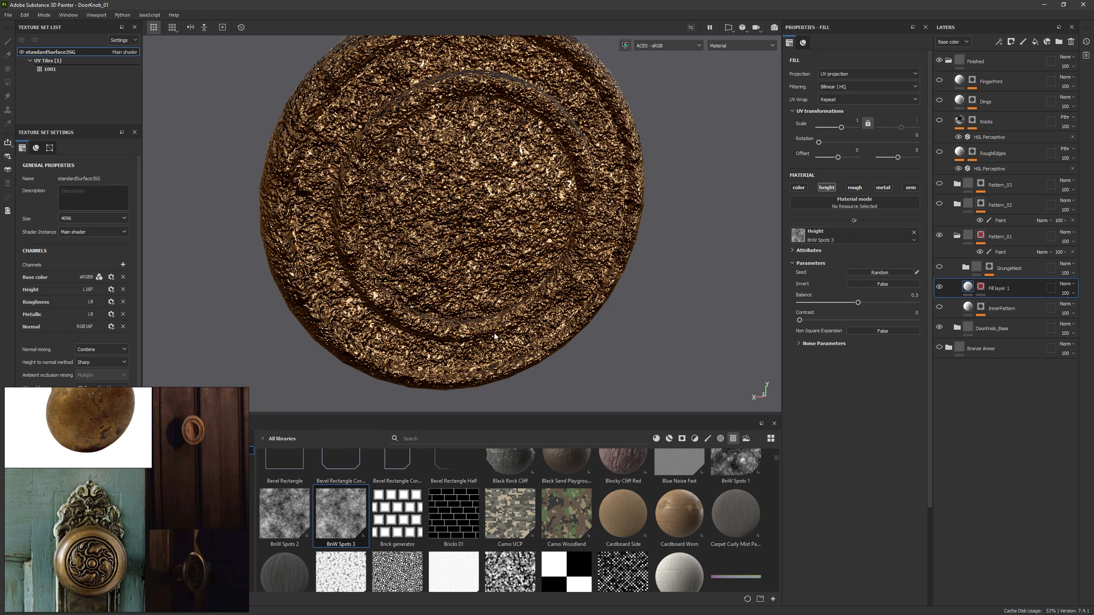
{"action": "left_click", "coordinate": [914, 232]}
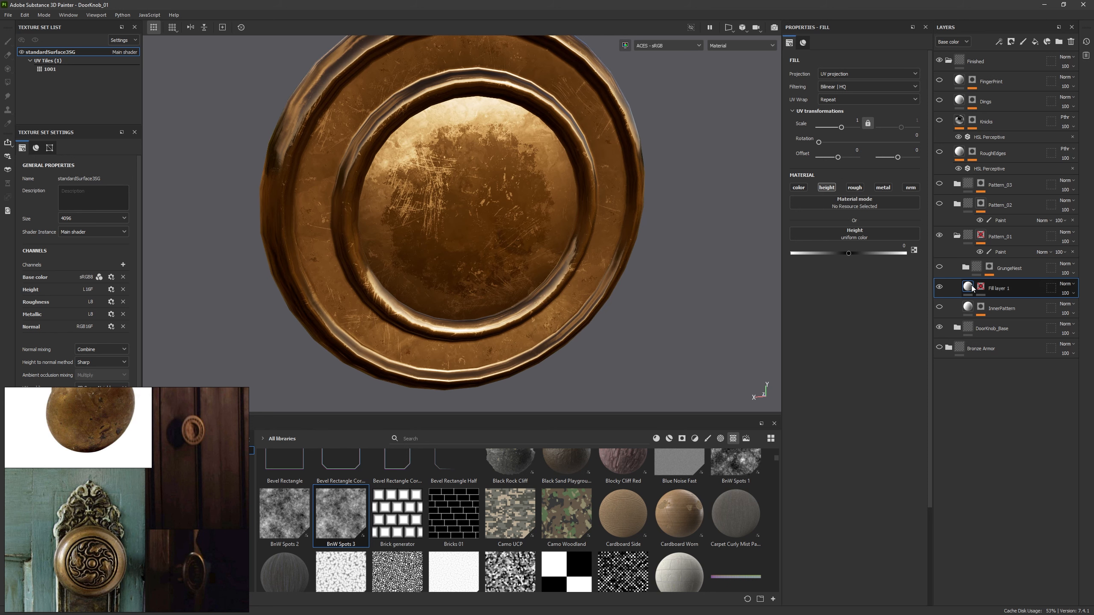
{"action": "left_click_drag", "start_coordinate": [622, 299], "coordinate": [646, 294], "text": "alt"}
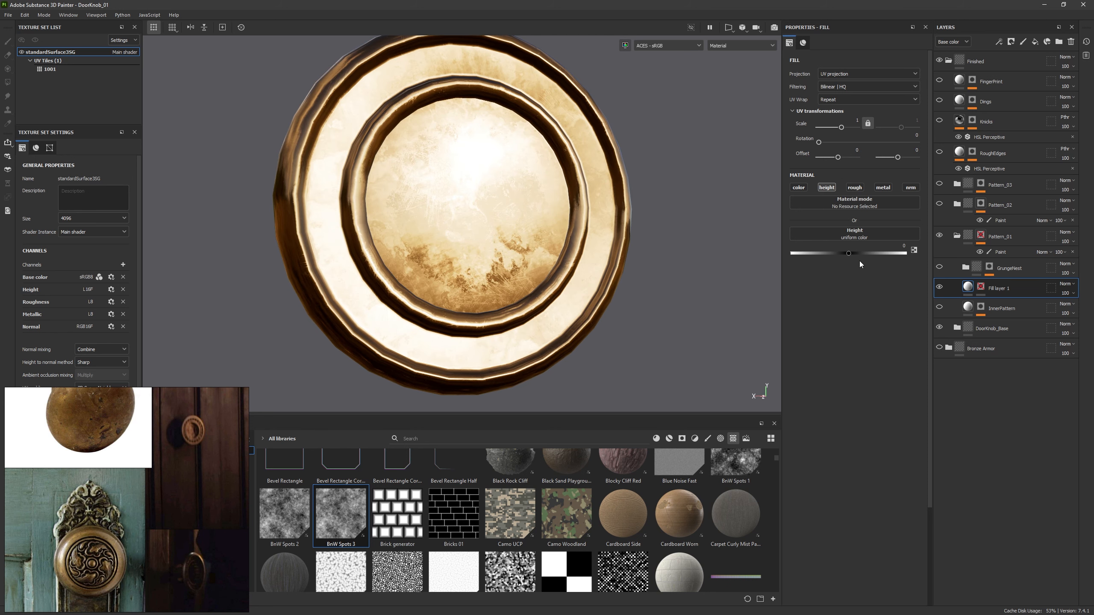
Step: Add a fill with BnW Spots 3 to Fill layer 1's mask and set the layer's height to 0.3824
{"action": "right_click", "coordinate": [981, 287]}
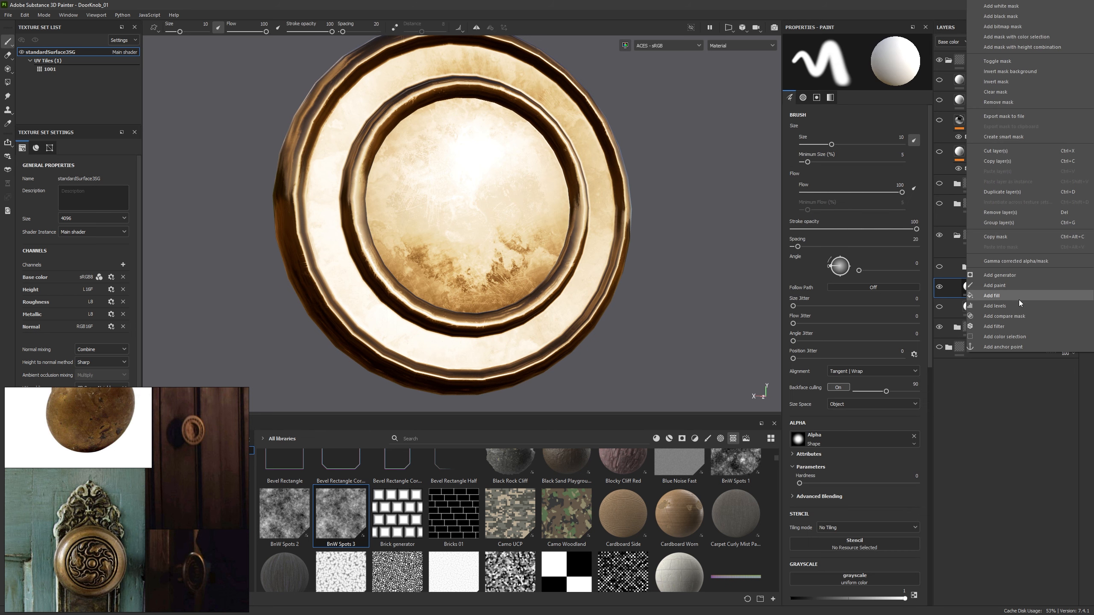
{"action": "left_click", "coordinate": [1009, 300]}
{"action": "left_click_drag", "start_coordinate": [341, 513], "coordinate": [858, 190]}
{"action": "left_click", "coordinate": [967, 286]}
{"action": "mouse_move", "coordinate": [890, 253]}
{"action": "left_mouse_down"}
{"action": "mouse_move", "coordinate": [907, 253]}
{"action": "mouse_move", "coordinate": [800, 252]}
{"action": "mouse_move", "coordinate": [871, 255]}
{"action": "left_mouse_up"}
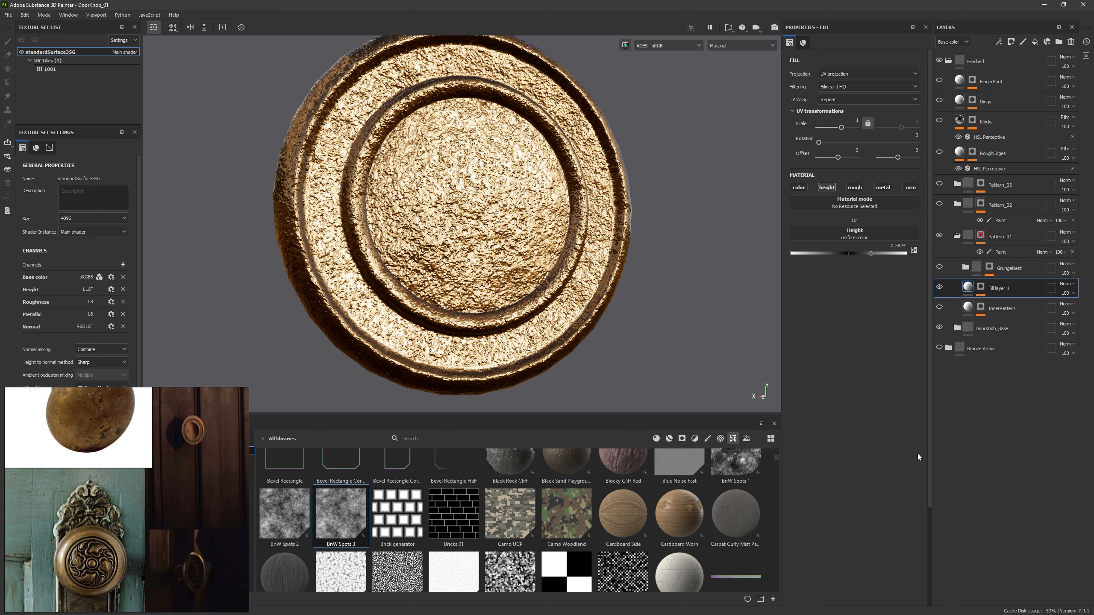
Step: Compare the height relief on the knob with the grayscale BnW Spots 3 mask that drives it
{"action": "left_click_drag", "start_coordinate": [482, 247], "coordinate": [529, 247], "text": "alt"}
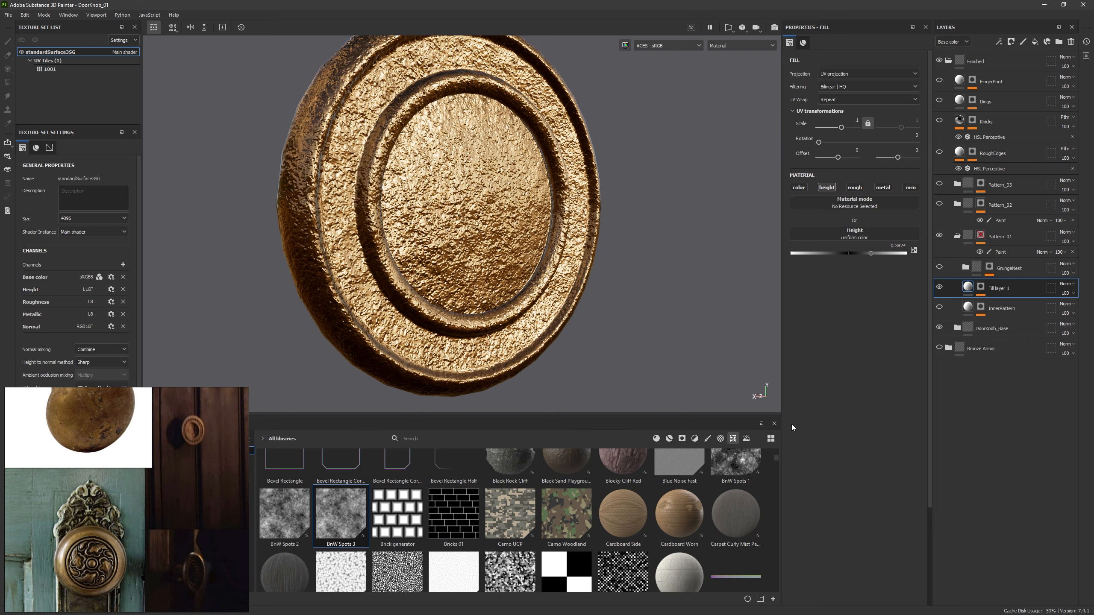
{"action": "left_click_drag", "start_coordinate": [571, 233], "coordinate": [540, 232], "text": "alt"}
{"action": "middle_click_drag", "start_coordinate": [540, 232], "coordinate": [539, 265], "text": "alt"}
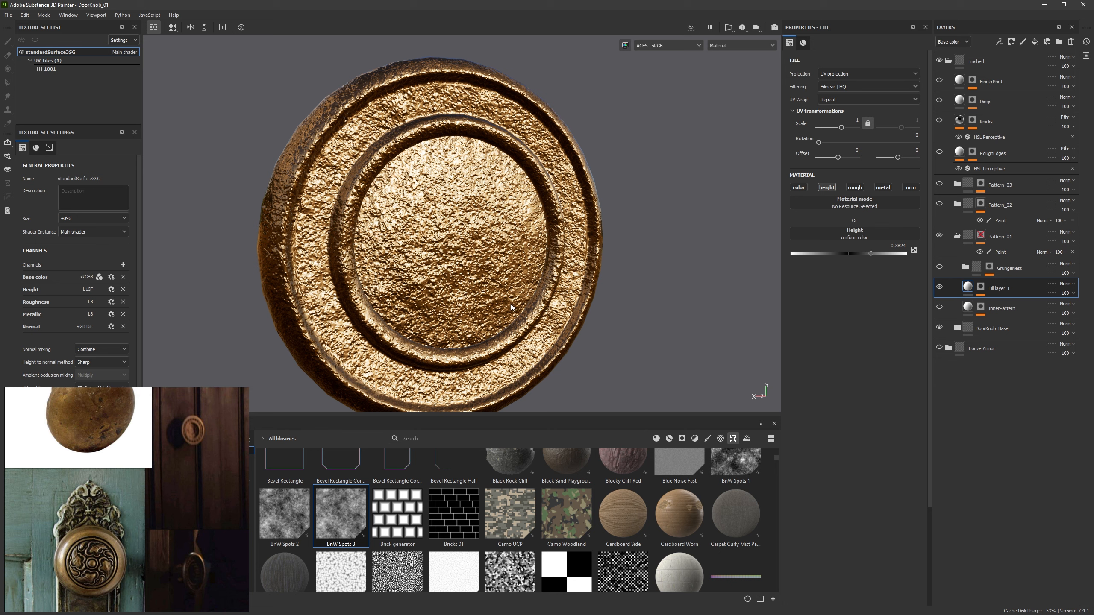
{"action": "middle_click_drag", "start_coordinate": [531, 292], "coordinate": [538, 270], "text": "alt"}
{"action": "left_click", "coordinate": [980, 286], "text": "alt"}
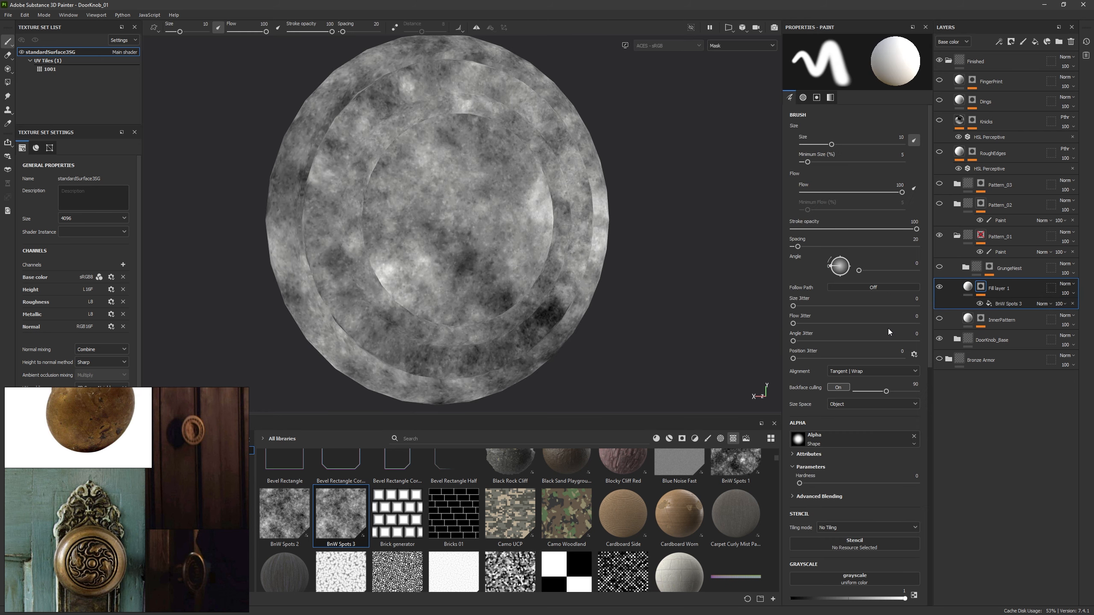
{"action": "left_click", "coordinate": [959, 292]}
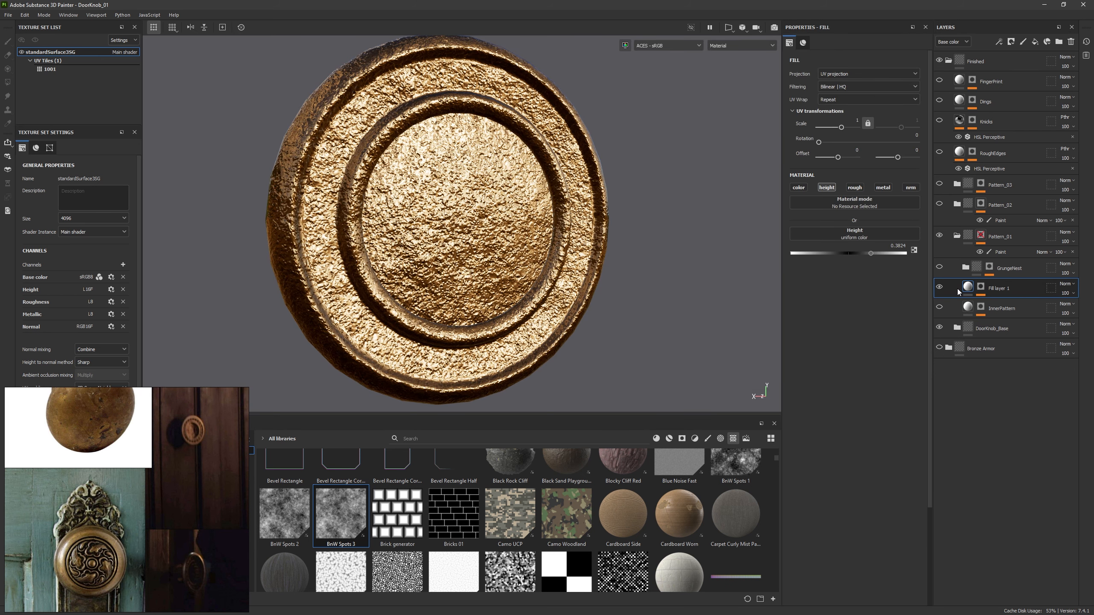
{"action": "left_click", "coordinate": [981, 288]}
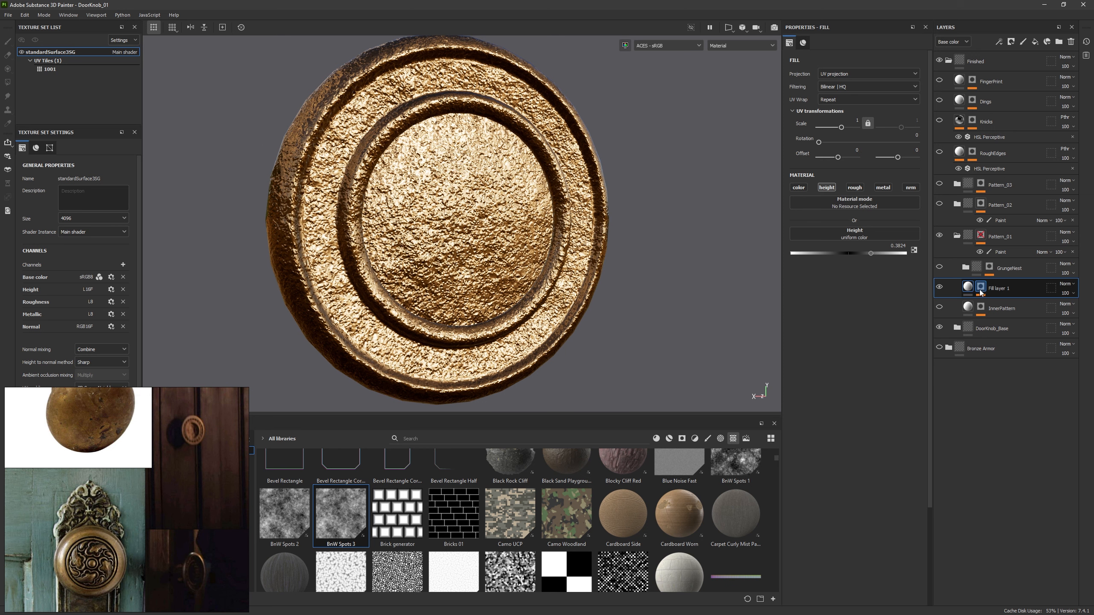
{"action": "left_click", "coordinate": [980, 288], "text": "alt"}
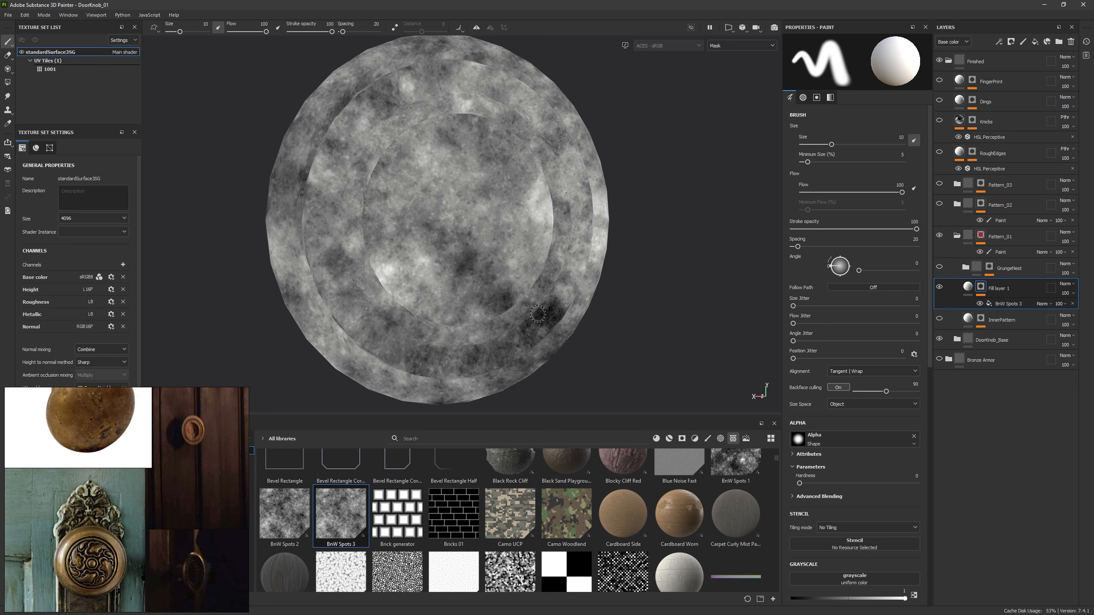
{"action": "left_click", "coordinate": [972, 287]}
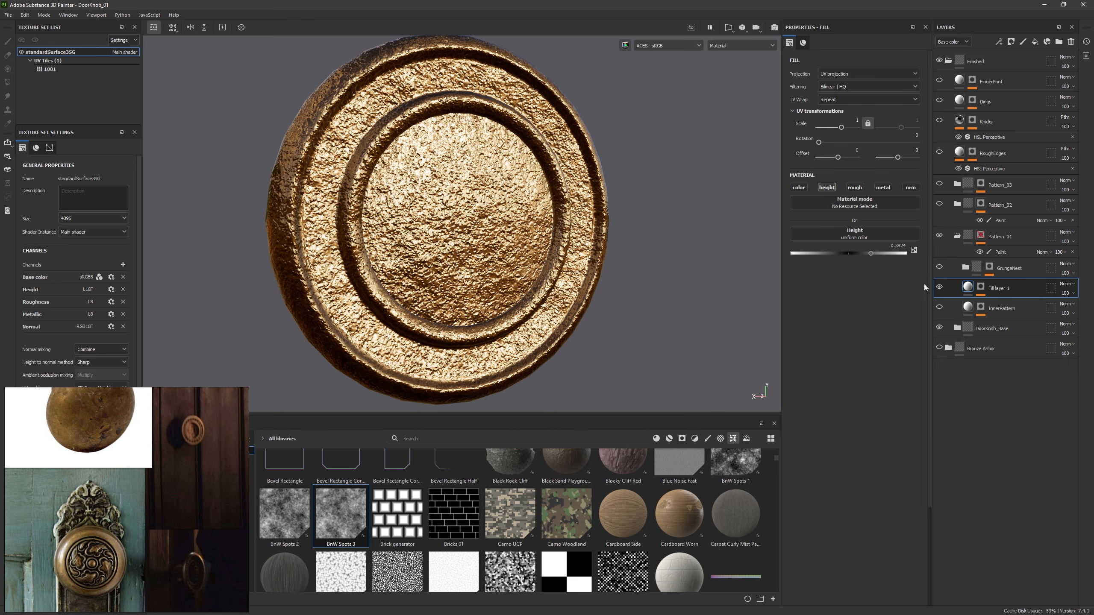
{"action": "left_click", "coordinate": [981, 288], "text": "alt"}
Step: Set Fill layer 1's height to 0.2868 and duplicate the layer
{"action": "left_click", "coordinate": [969, 288]}
{"action": "left_click_drag", "start_coordinate": [849, 253], "coordinate": [794, 260]}
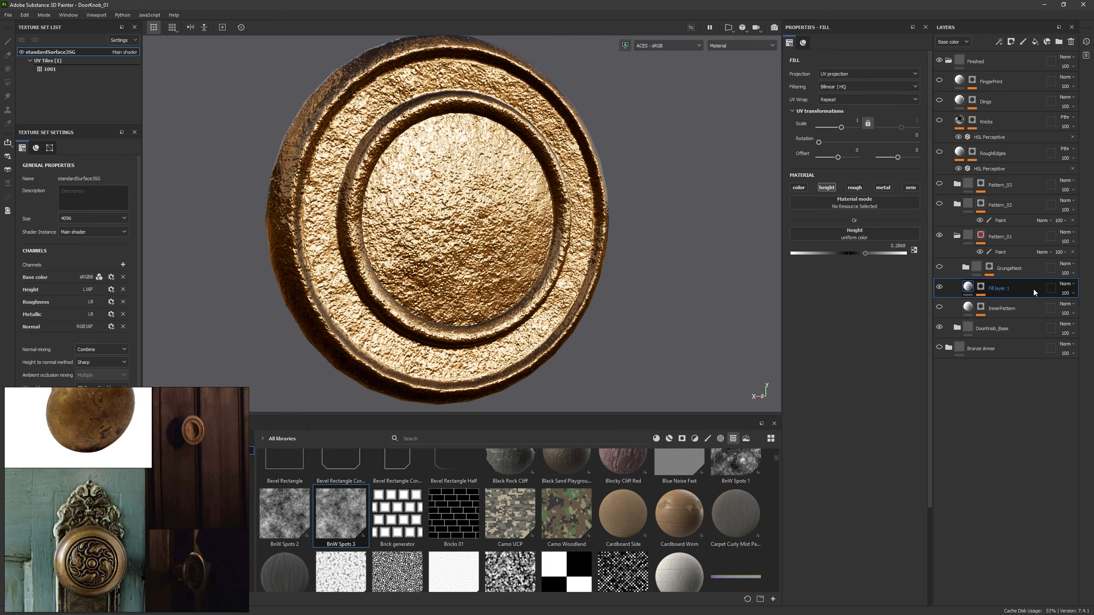
{"action": "key", "text": "ctrl+d"}
Step: Add an anchor point above the BnW Spots 3 fill in the original Fill layer 1's mask and name it TestHeightAnchor
{"action": "left_click", "coordinate": [981, 288]}
{"action": "right_click", "coordinate": [987, 326]}
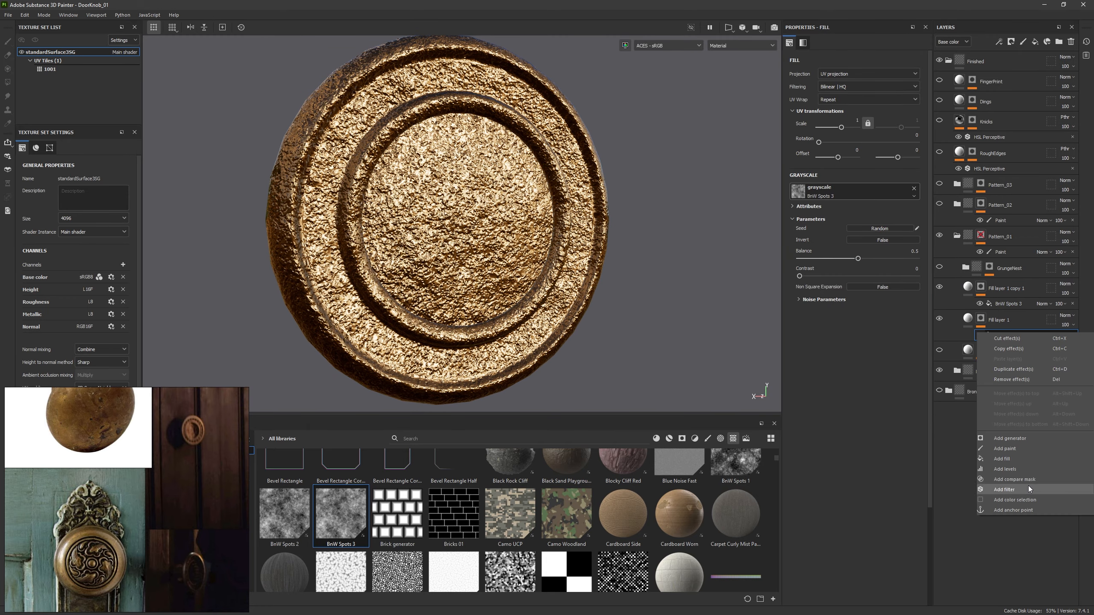
{"action": "left_click", "coordinate": [1025, 500]}
{"action": "double_click", "coordinate": [1032, 336]}
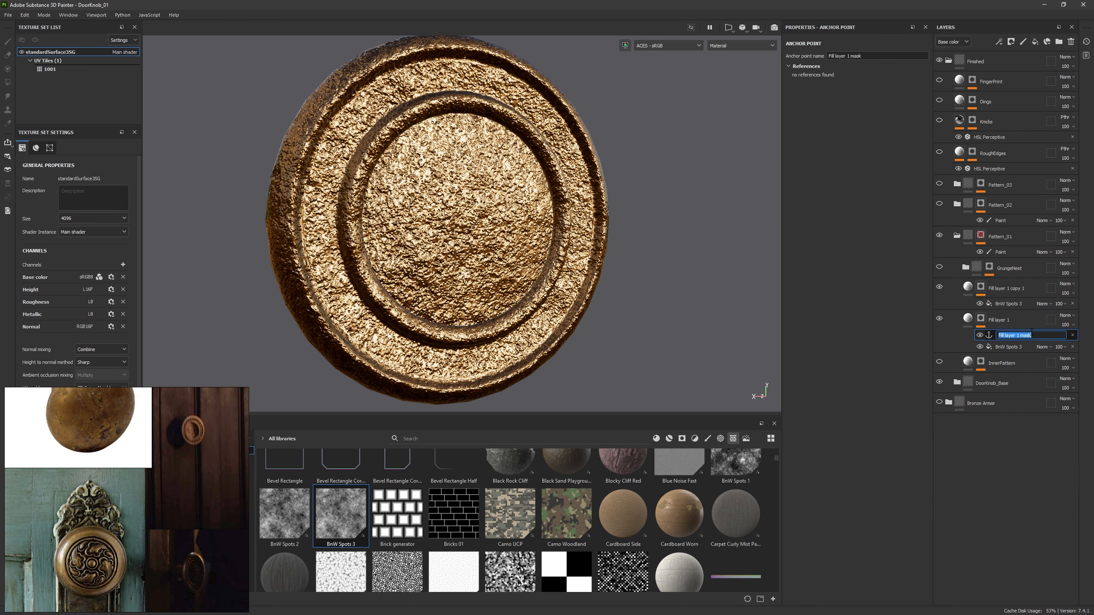
{"action": "type", "text": "TrsestHeightAnchor"}
{"action": "key", "text": "Return"}
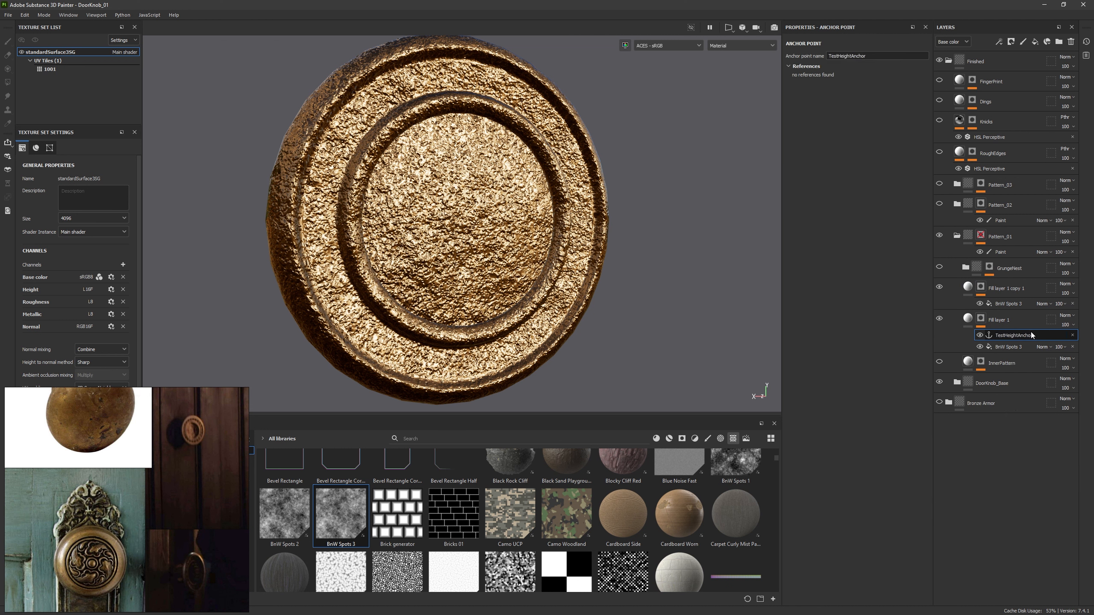
Step: Use the TestHeightAnchor anchor point as the grayscale source of the fill in Fill layer 1 copy 1's mask
{"action": "left_click", "coordinate": [981, 288]}
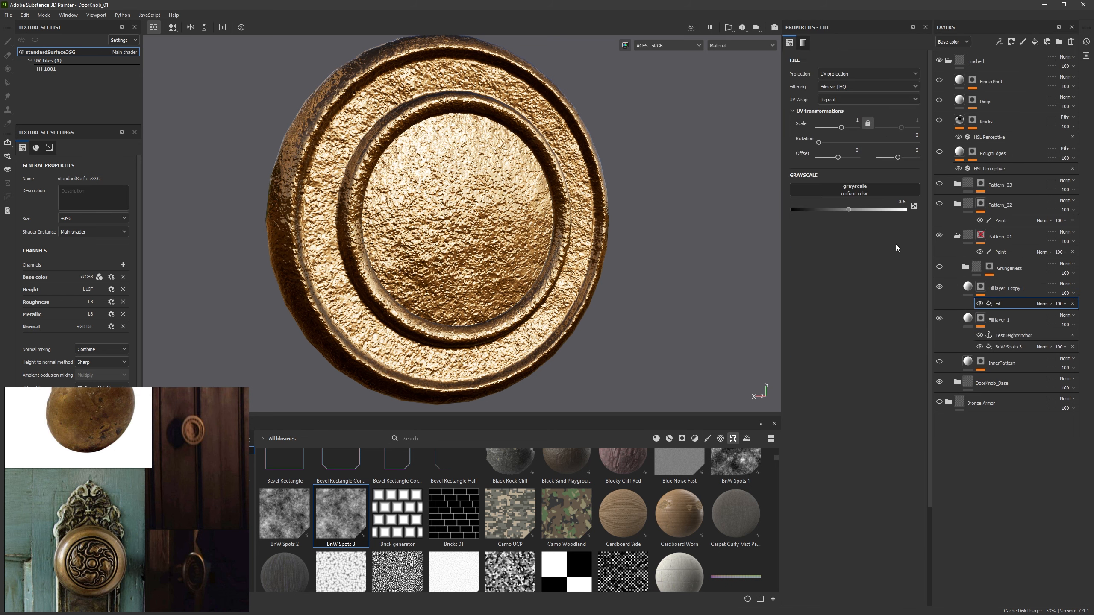
{"action": "left_click", "coordinate": [844, 188]}
{"action": "left_click", "coordinate": [896, 218]}
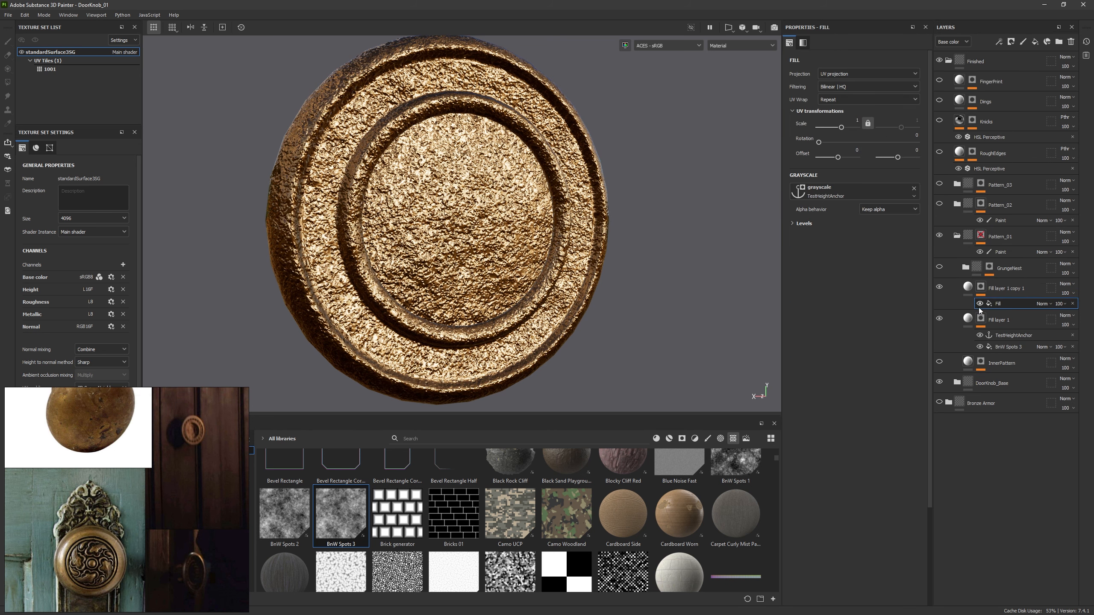
Step: Add a Levels effect above the anchor fill in Fill layer 1 copy 1's mask and invert it
{"action": "right_click", "coordinate": [994, 303]}
{"action": "left_click", "coordinate": [1035, 402]}
{"action": "left_click", "coordinate": [893, 118]}
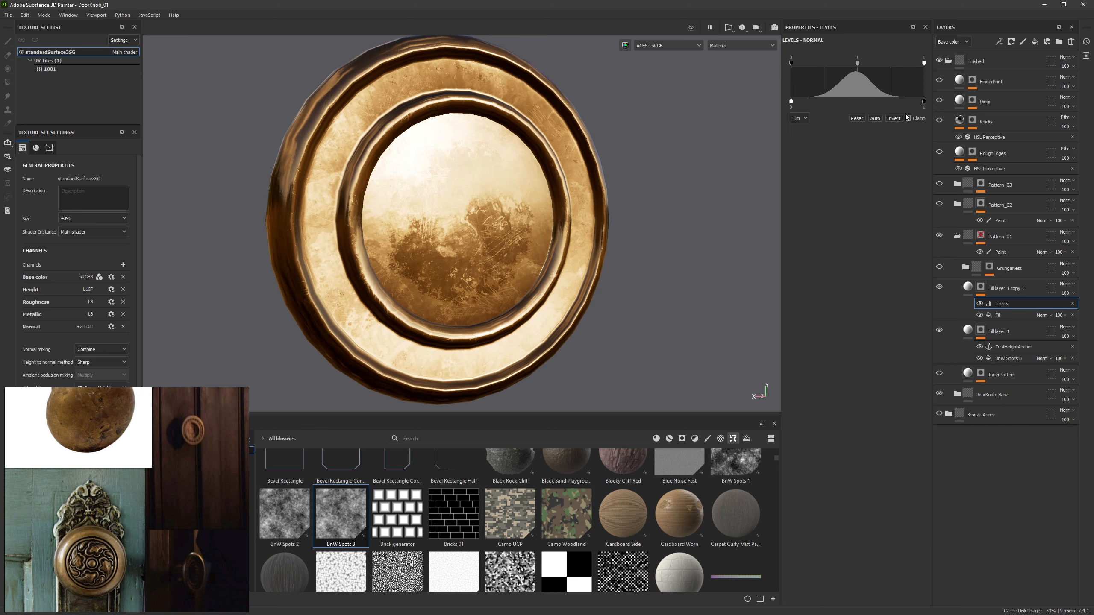
Step: Lower the height of Fill layer 1 copy 1 into negative values, trying -0.3382
{"action": "left_click", "coordinate": [967, 287]}
{"action": "left_click_drag", "start_coordinate": [865, 253], "coordinate": [821, 258]}
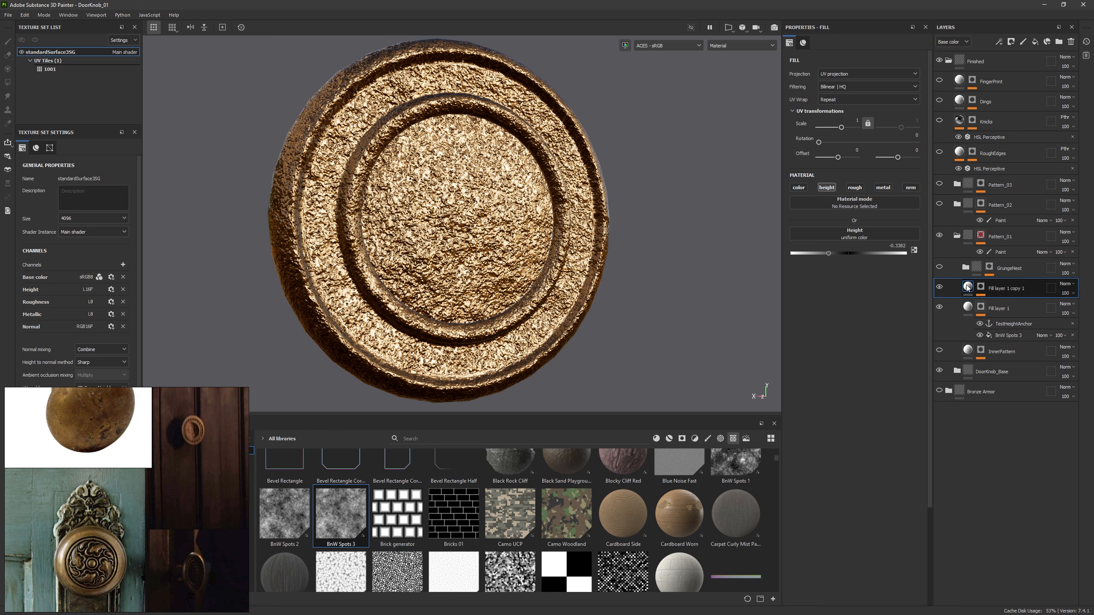
{"action": "left_click_drag", "start_coordinate": [834, 253], "coordinate": [781, 256]}
Step: Set the original Fill layer 1's height to 0.0882
{"action": "left_click", "coordinate": [968, 306]}
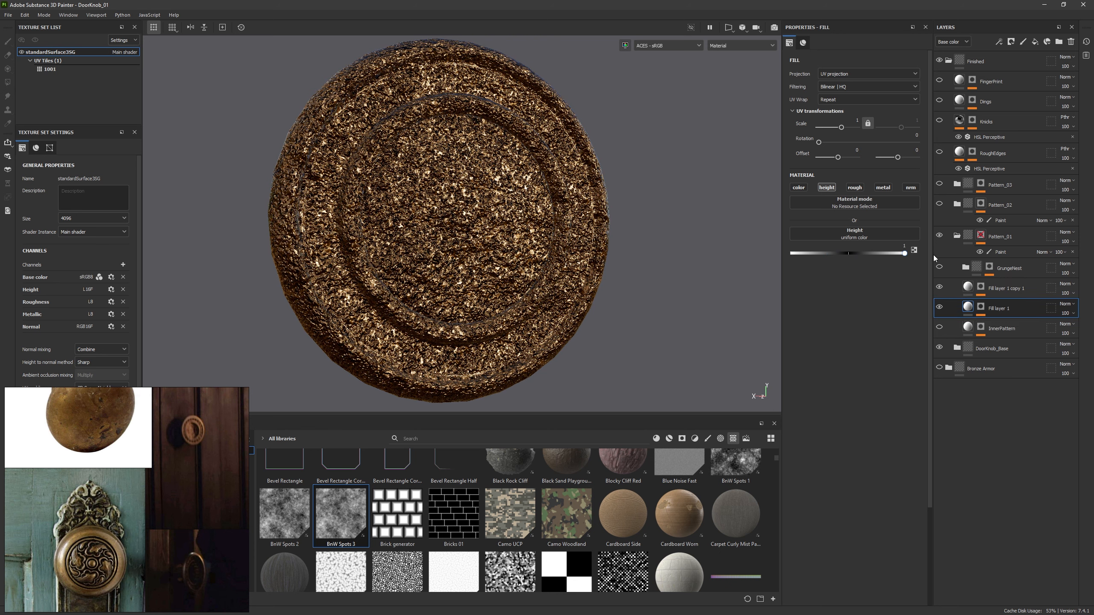
{"action": "mouse_move", "coordinate": [872, 253]}
{"action": "left_mouse_down"}
{"action": "mouse_move", "coordinate": [788, 260]}
{"action": "mouse_move", "coordinate": [853, 255]}
{"action": "left_mouse_up"}
{"action": "key", "text": "ctrl+z"}
{"action": "left_click", "coordinate": [960, 289]}
Step: Enable displacement and tessellation for the main shader and set the displacement scale to 0.02
{"action": "left_click_drag", "start_coordinate": [631, 284], "coordinate": [706, 296], "text": "alt"}
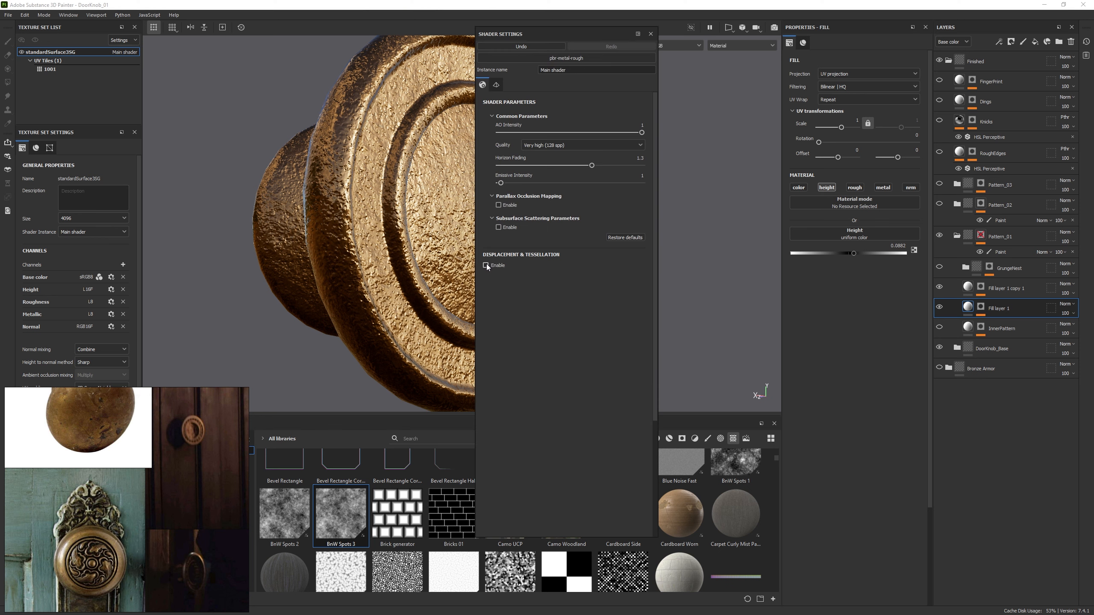
{"action": "left_click", "coordinate": [486, 265]}
{"action": "left_click", "coordinate": [486, 265]}
{"action": "left_click", "coordinate": [487, 266]}
{"action": "left_click_drag", "start_coordinate": [569, 309], "coordinate": [572, 309]}
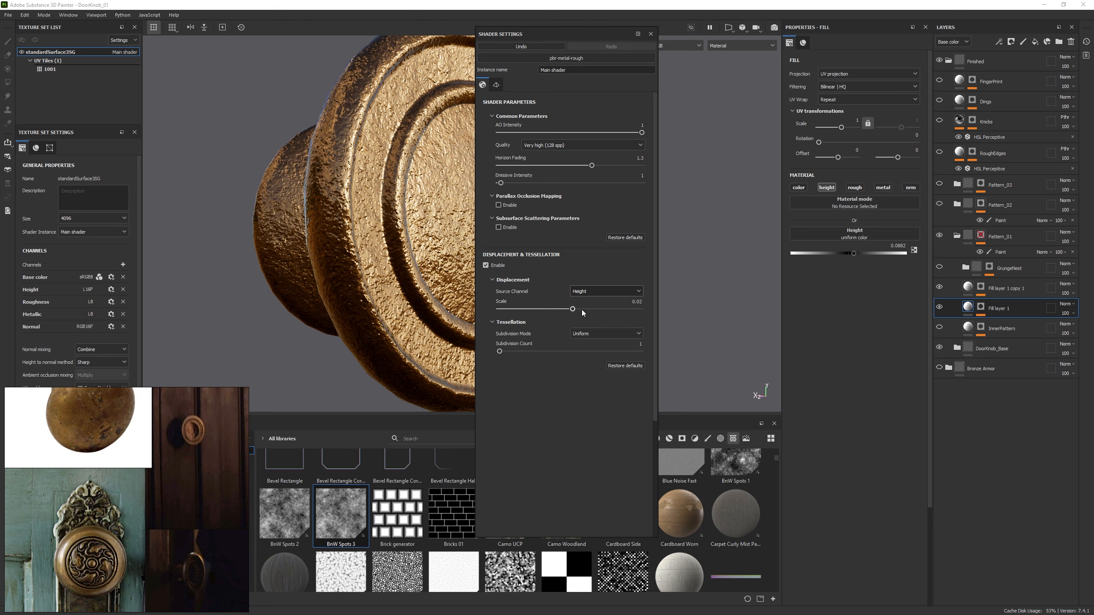
Step: Raise the tessellation subdivision count and test displacement with heights of 1 on Fill layer 1 and 0.0368 on Fill layer 1 copy 1
{"action": "left_click_drag", "start_coordinate": [568, 351], "coordinate": [652, 351]}
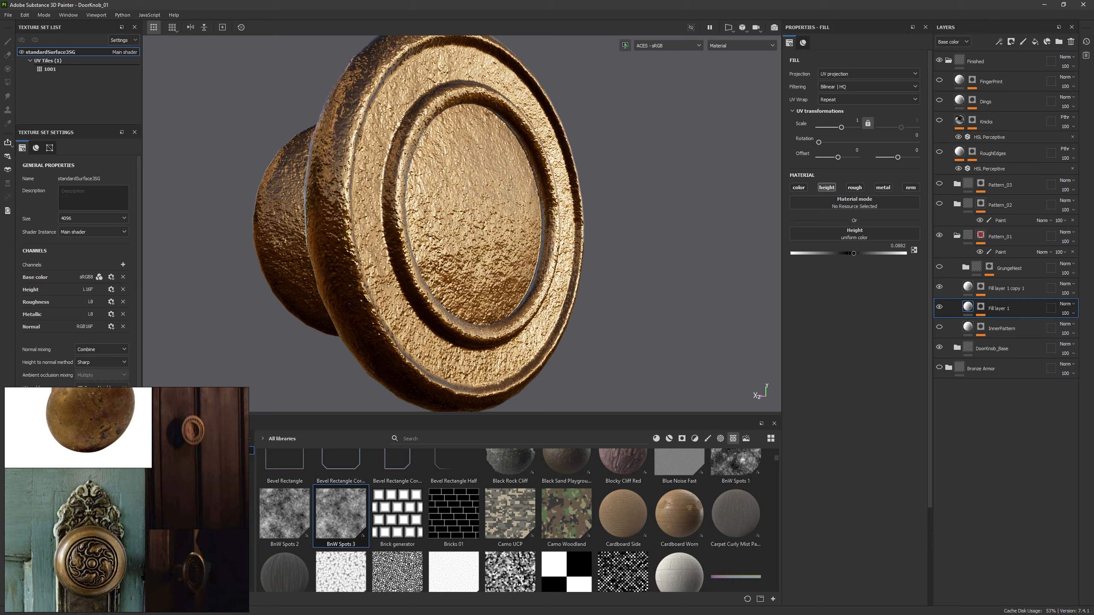
{"action": "left_click", "coordinate": [942, 291]}
{"action": "left_click_drag", "start_coordinate": [650, 290], "coordinate": [717, 272], "text": "alt"}
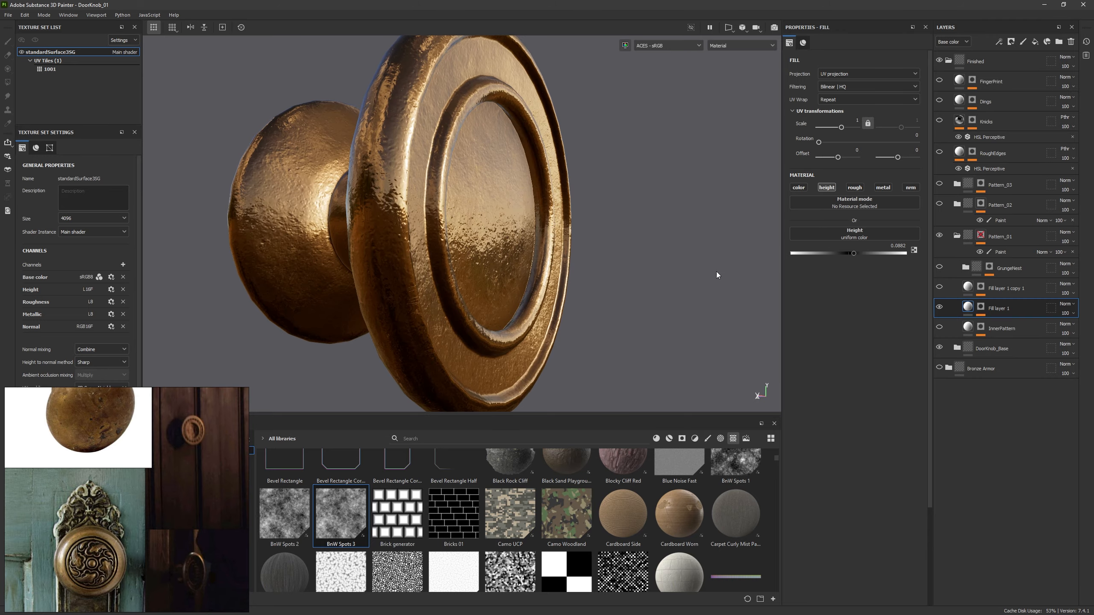
{"action": "left_click_drag", "start_coordinate": [865, 253], "coordinate": [907, 254]}
{"action": "mouse_move", "coordinate": [605, 292]}
{"action": "left_mouse_down", "text": "alt"}
{"action": "mouse_move", "coordinate": [643, 291]}
{"action": "mouse_move", "coordinate": [620, 293]}
{"action": "left_mouse_up", "text": "alt"}
{"action": "mouse_move", "coordinate": [620, 293]}
{"action": "right_mouse_down", "text": "shift"}
{"action": "mouse_move", "coordinate": [586, 291]}
{"action": "mouse_move", "coordinate": [627, 291]}
{"action": "right_mouse_up", "text": "shift"}
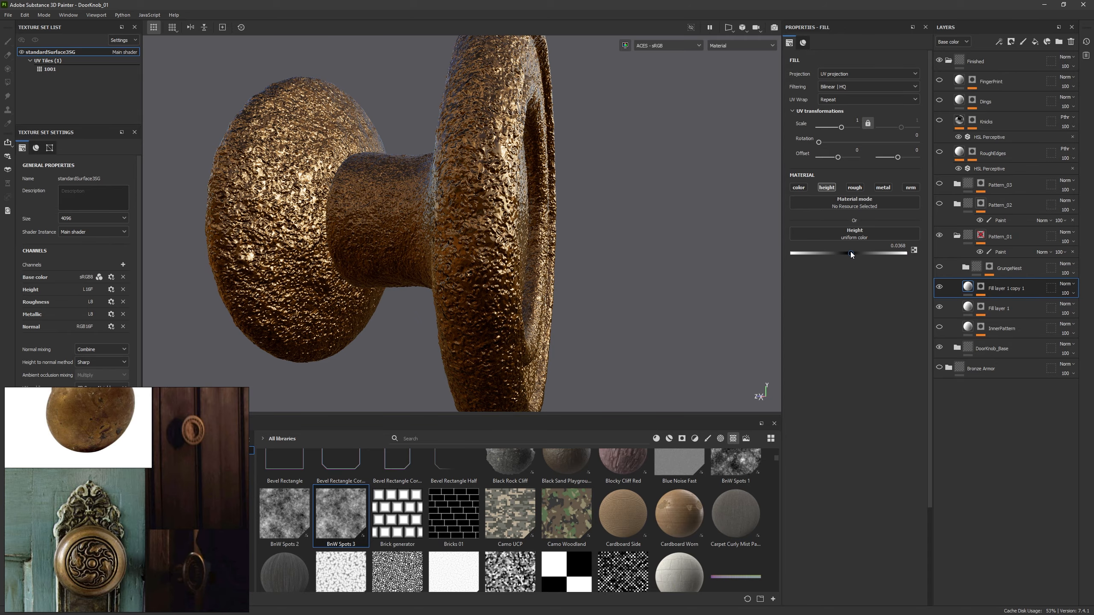
{"action": "left_click", "coordinate": [850, 253]}
{"action": "left_click_drag", "start_coordinate": [849, 261], "coordinate": [710, 303]}
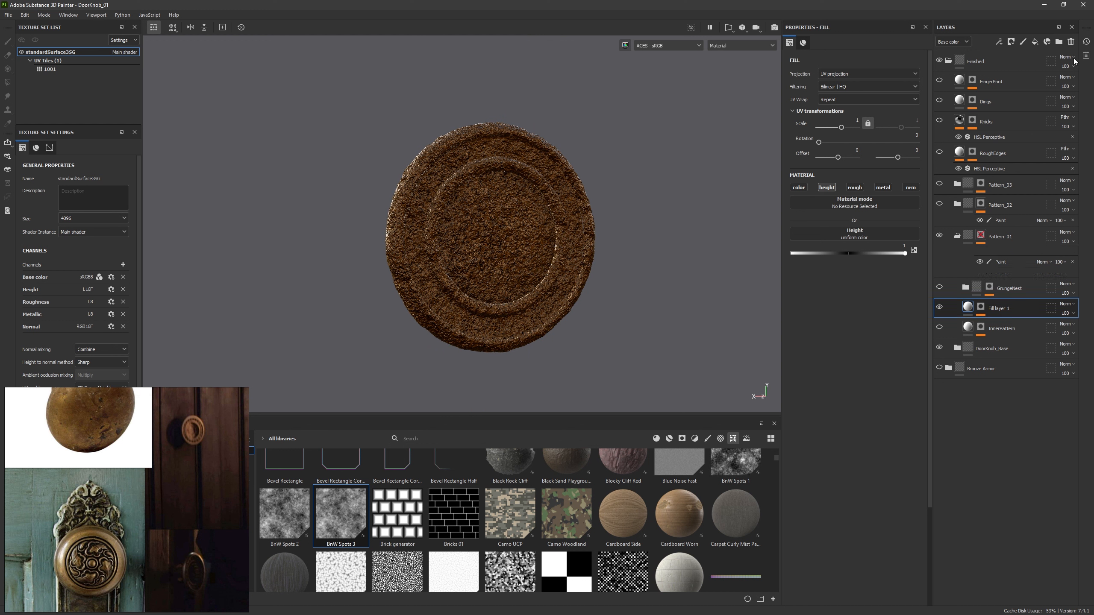
Step: Delete the test fill layers from the Pattern_01 group and make the InnerPattern layer visible
{"action": "right_click_drag", "start_coordinate": [558, 255], "coordinate": [517, 376], "text": "alt"}
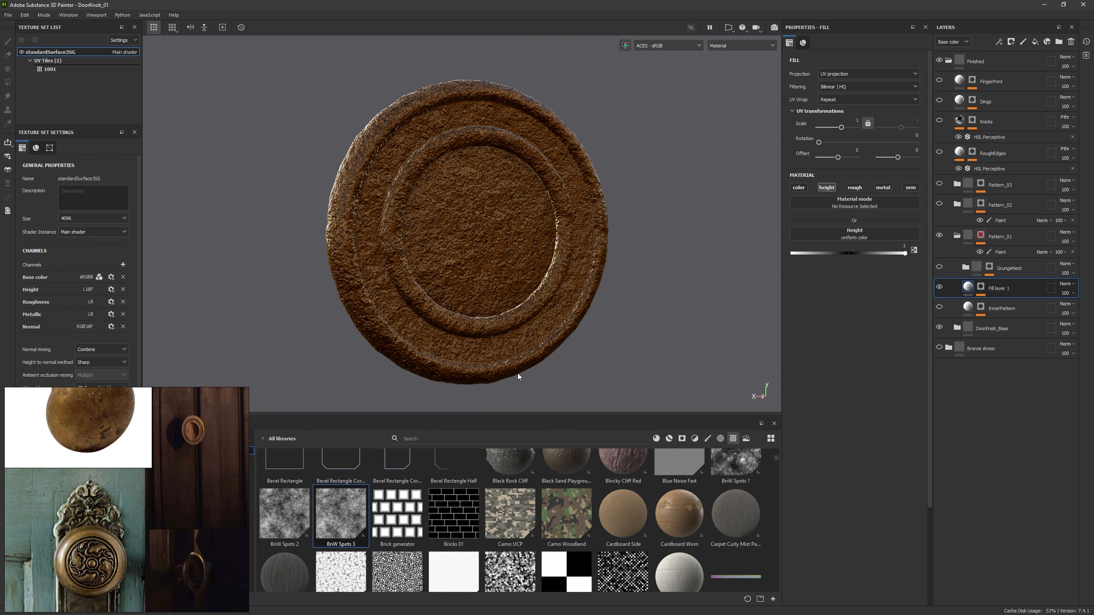
{"action": "left_click", "coordinate": [1058, 28]}
{"action": "left_click", "coordinate": [940, 305]}
{"action": "left_click", "coordinate": [940, 289]}
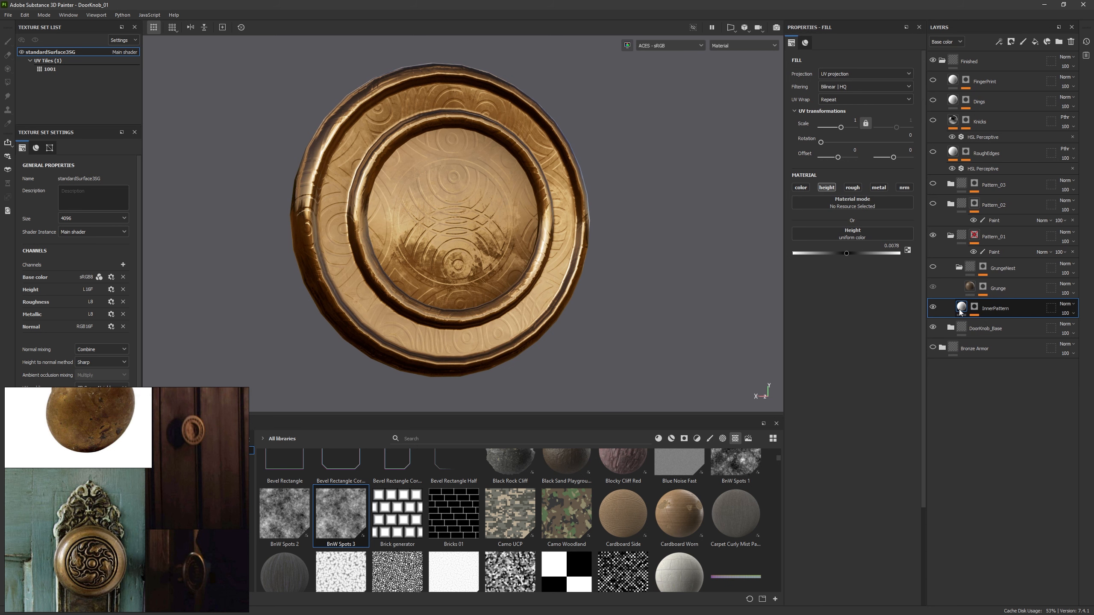
Step: View InnerPattern's mask and look up its Fabric Circles Overlap texture in the asset library
{"action": "left_click", "coordinate": [975, 309], "text": "alt"}
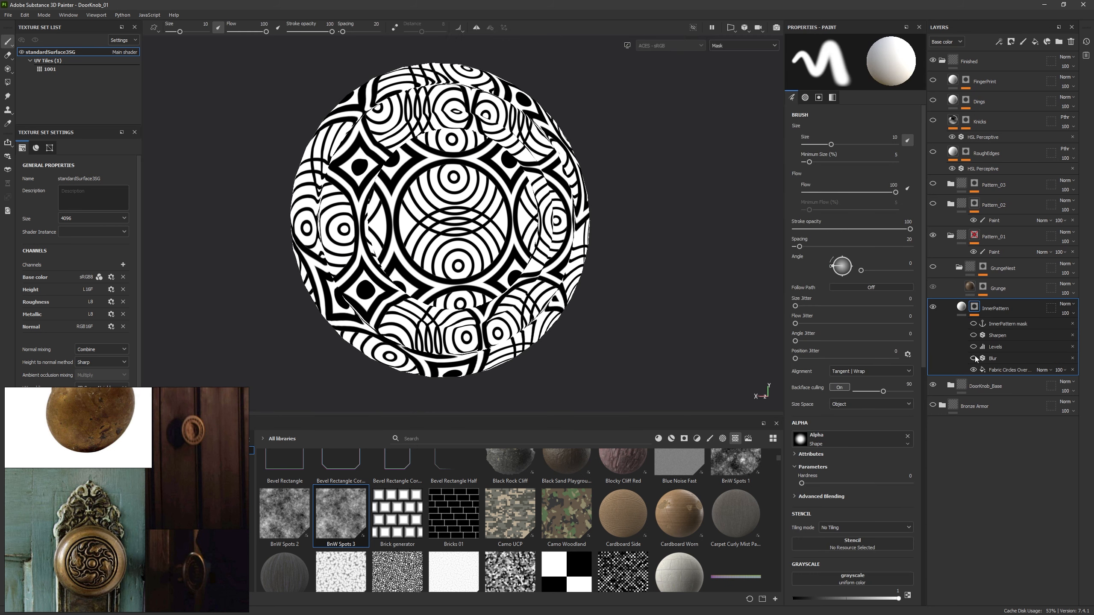
{"action": "left_click", "coordinate": [1010, 370]}
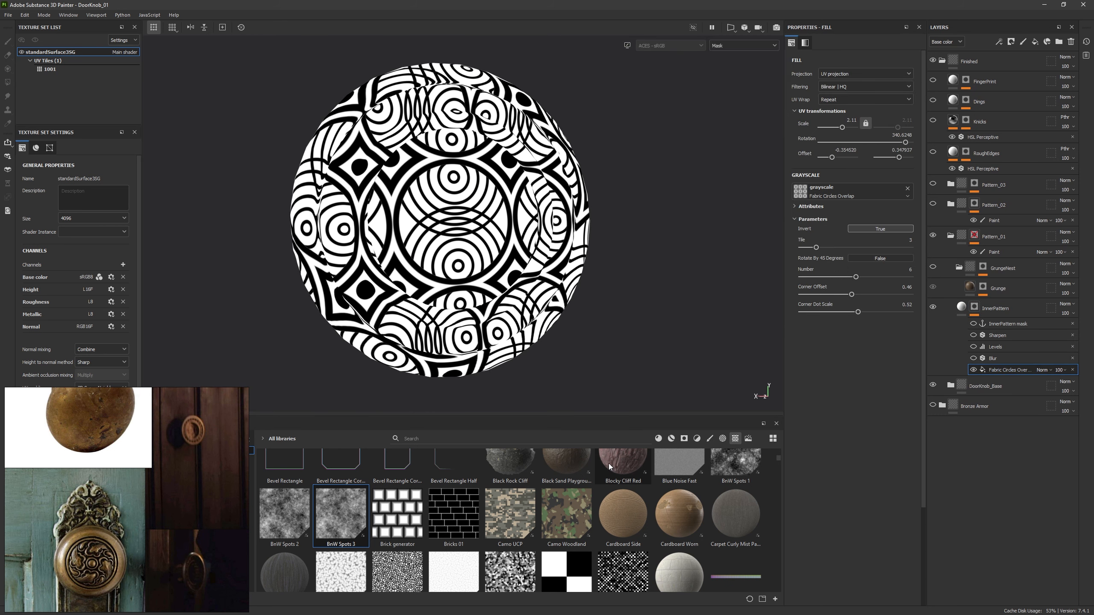
{"action": "left_click", "coordinate": [464, 432]}
{"action": "type", "text": "fabric circ"}
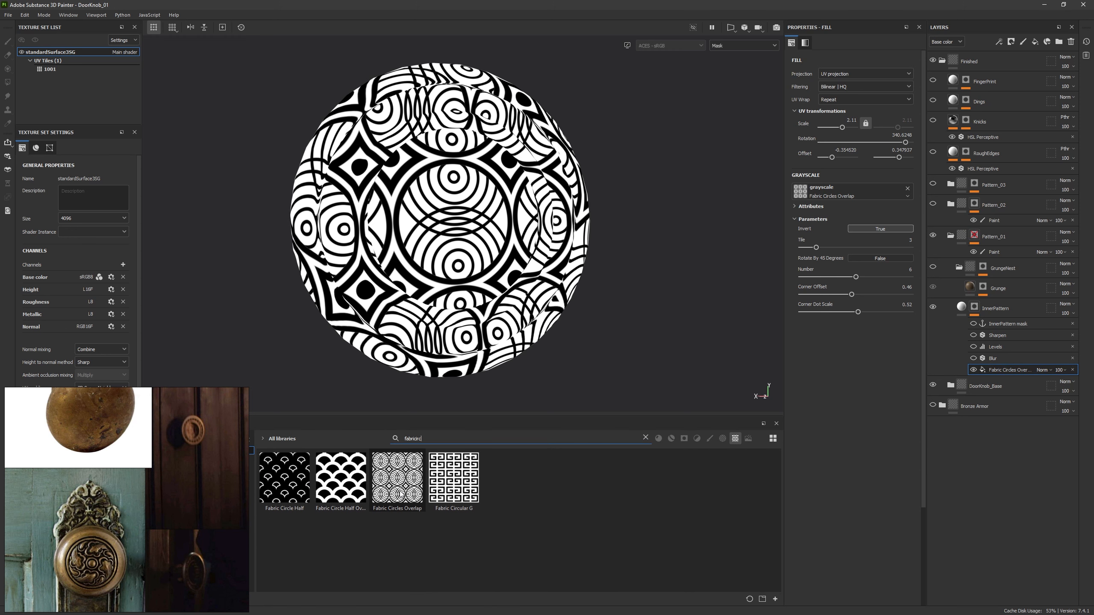
{"action": "mouse_move", "coordinate": [400, 491]}
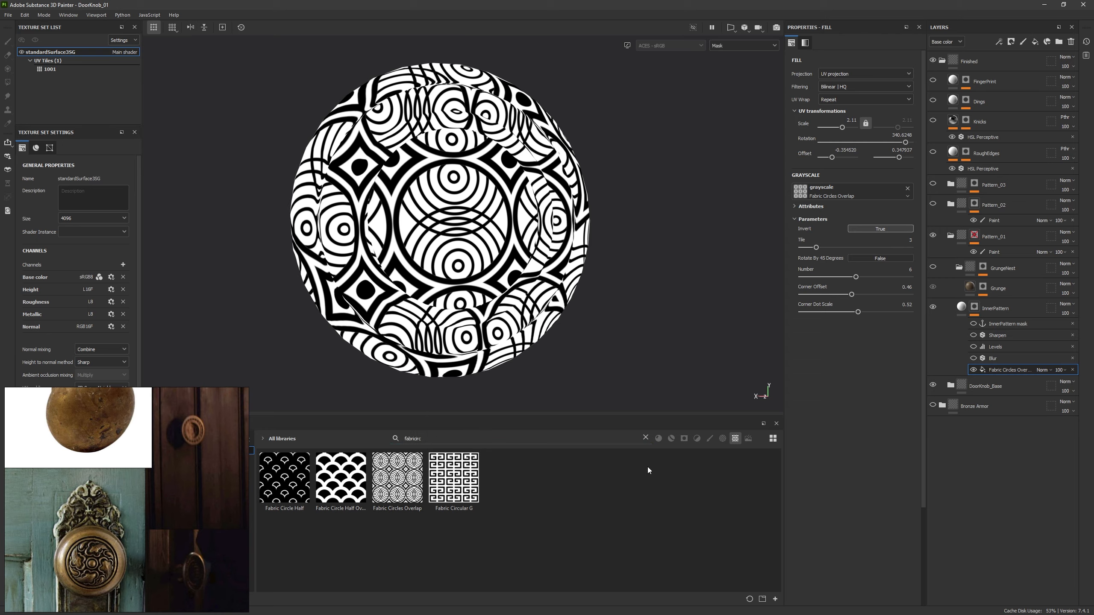
Step: Try a much stronger height on InnerPattern and compare the raised pattern with its mask
{"action": "left_click", "coordinate": [991, 308]}
{"action": "mouse_move", "coordinate": [566, 325]}
{"action": "left_mouse_down", "text": "alt"}
{"action": "mouse_move", "coordinate": [687, 308]}
{"action": "mouse_move", "coordinate": [581, 324]}
{"action": "left_mouse_up", "text": "alt"}
{"action": "left_click_drag", "start_coordinate": [846, 253], "coordinate": [900, 253]}
{"action": "left_click_drag", "start_coordinate": [576, 284], "coordinate": [619, 274], "text": "alt"}
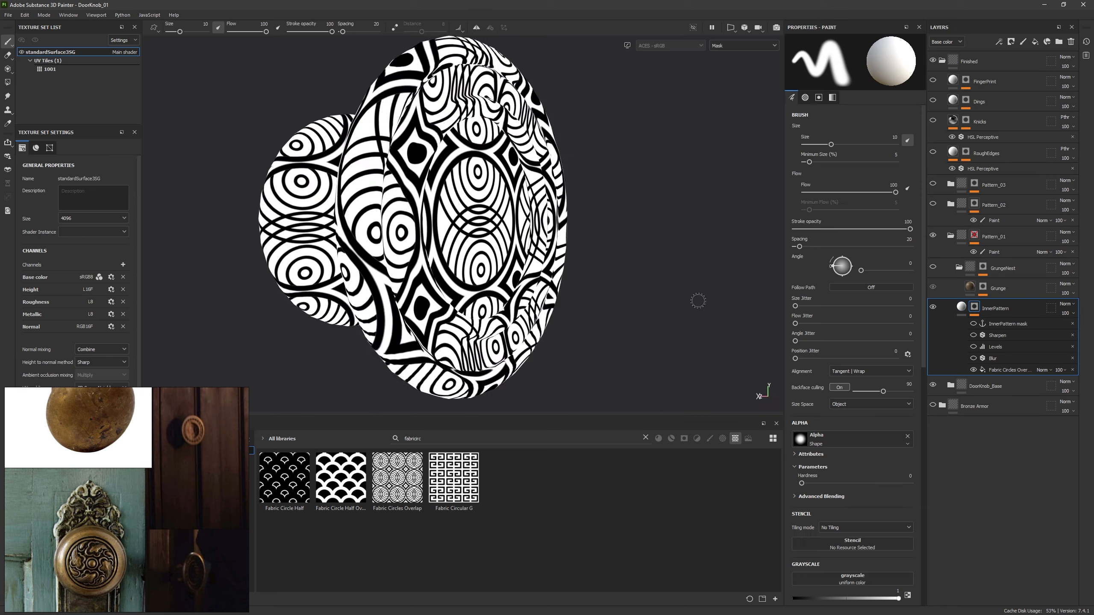
{"action": "left_click_drag", "start_coordinate": [698, 303], "coordinate": [456, 265], "text": "alt"}
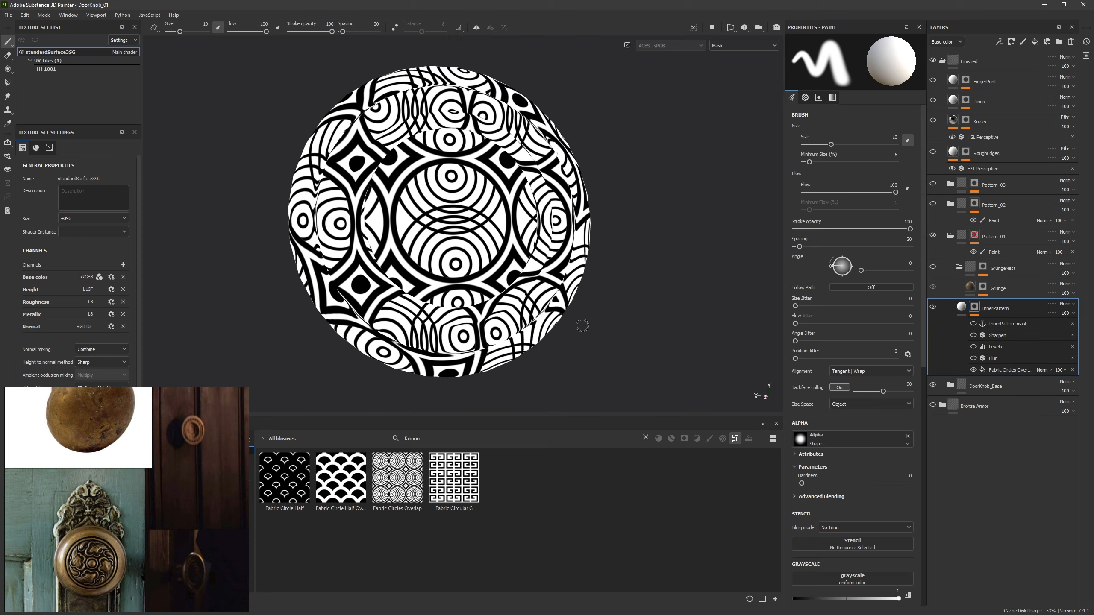
{"action": "left_click_drag", "start_coordinate": [582, 325], "coordinate": [606, 288], "text": "alt"}
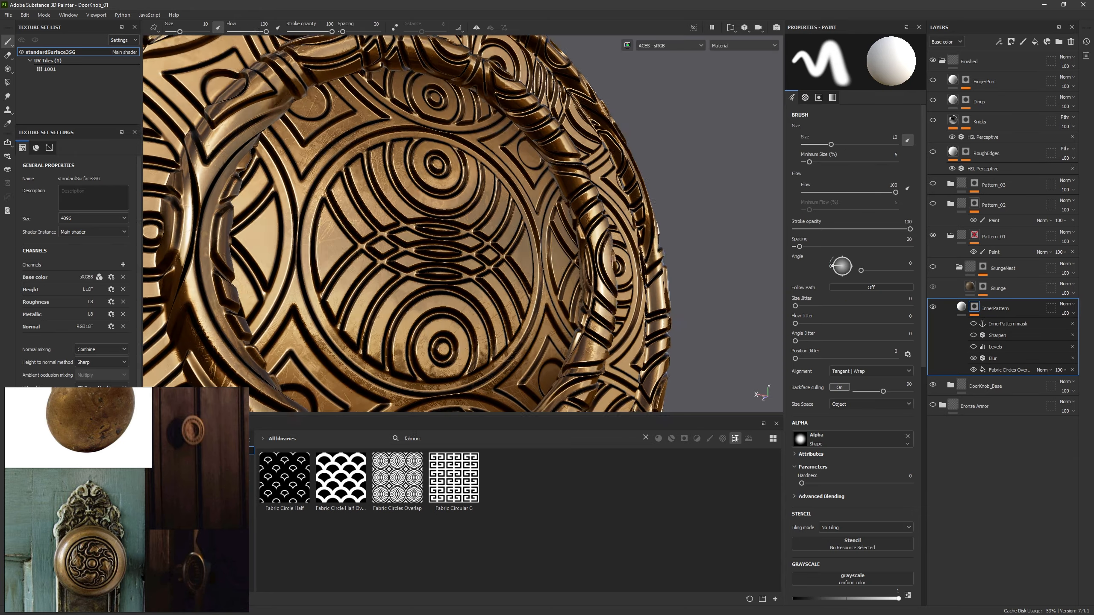
{"action": "mouse_move", "coordinate": [549, 328]}
{"action": "left_mouse_down", "text": "alt"}
{"action": "mouse_move", "coordinate": [588, 318]}
{"action": "mouse_move", "coordinate": [608, 344]}
{"action": "left_mouse_up", "text": "alt"}
{"action": "scroll", "coordinate": [588, 319], "scroll_direction": "up", "scroll_amount": 2}
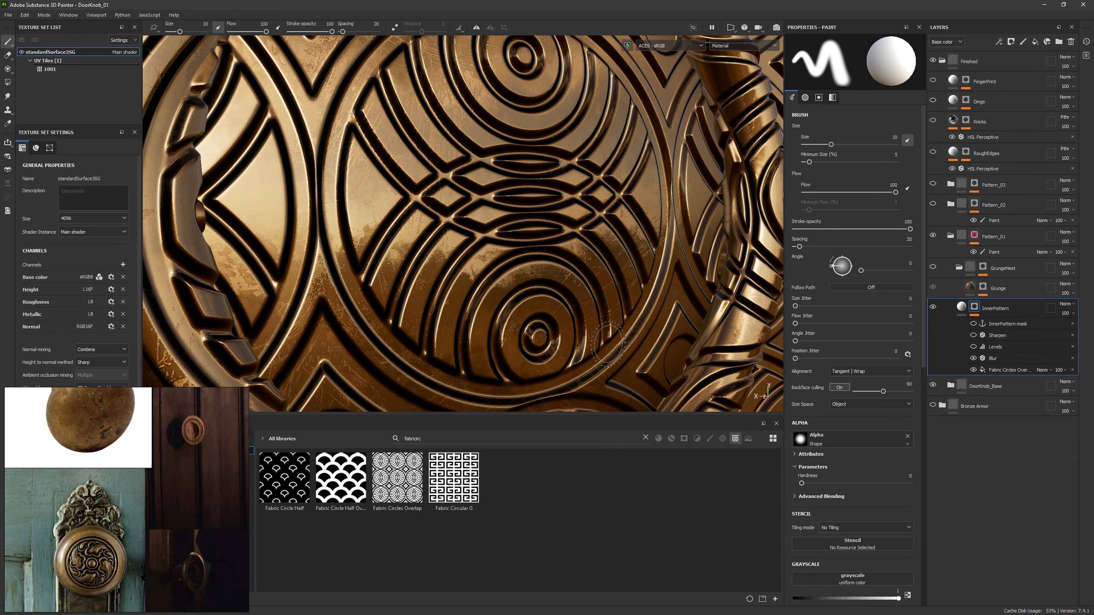
Step: Enable the Blur and Levels effects in InnerPattern's mask and inspect the relief under changed lighting
{"action": "left_click", "coordinate": [982, 347]}
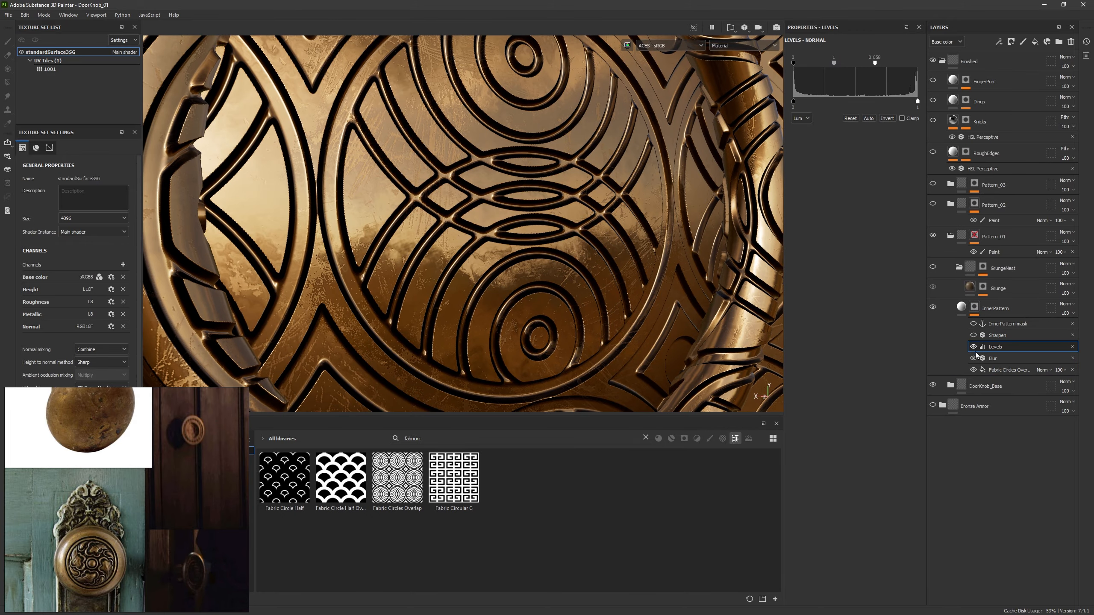
{"action": "scroll", "coordinate": [713, 288], "scroll_direction": "down", "scroll_amount": 3}
{"action": "scroll", "coordinate": [712, 289], "scroll_direction": "up", "scroll_amount": 3}
{"action": "left_click_drag", "start_coordinate": [713, 289], "coordinate": [630, 293], "text": "alt"}
{"action": "mouse_move", "coordinate": [631, 294]}
{"action": "right_mouse_down", "text": "shift"}
{"action": "mouse_move", "coordinate": [650, 285]}
{"action": "mouse_move", "coordinate": [612, 285]}
{"action": "right_mouse_up", "text": "shift"}
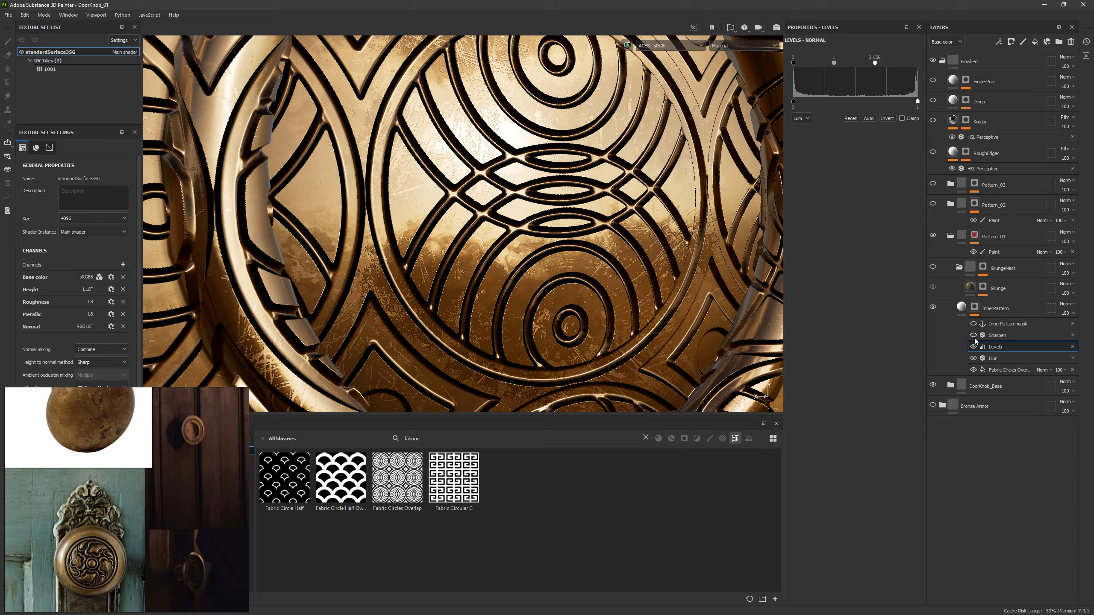
Step: Compare InnerPattern's relief with the Sharpen, Blur and Levels mask effects switched on and off
{"action": "left_click", "coordinate": [973, 336]}
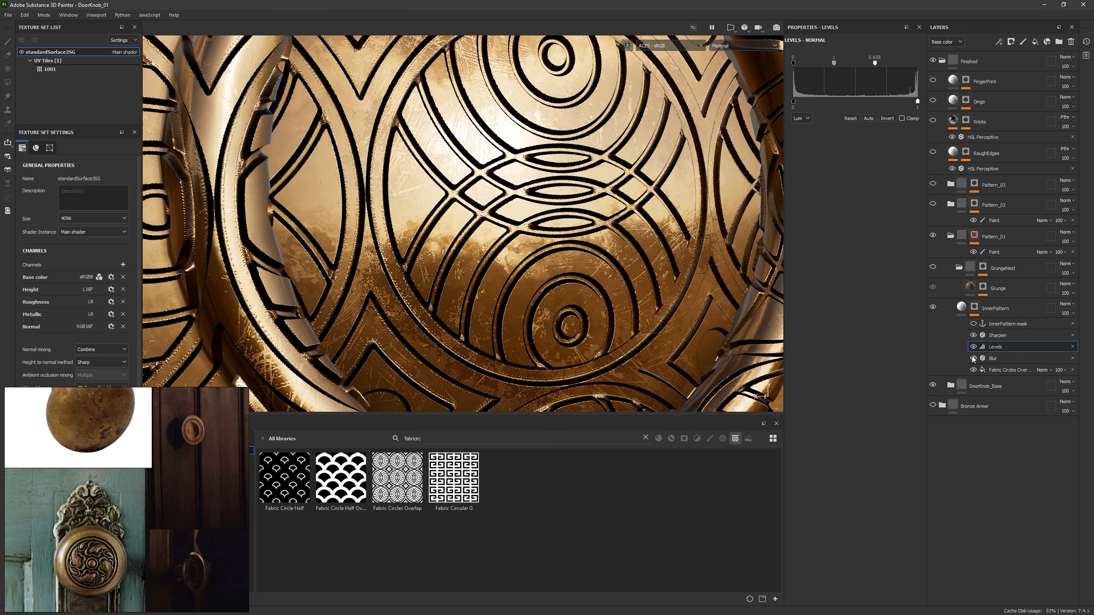
{"action": "left_click", "coordinate": [973, 358]}
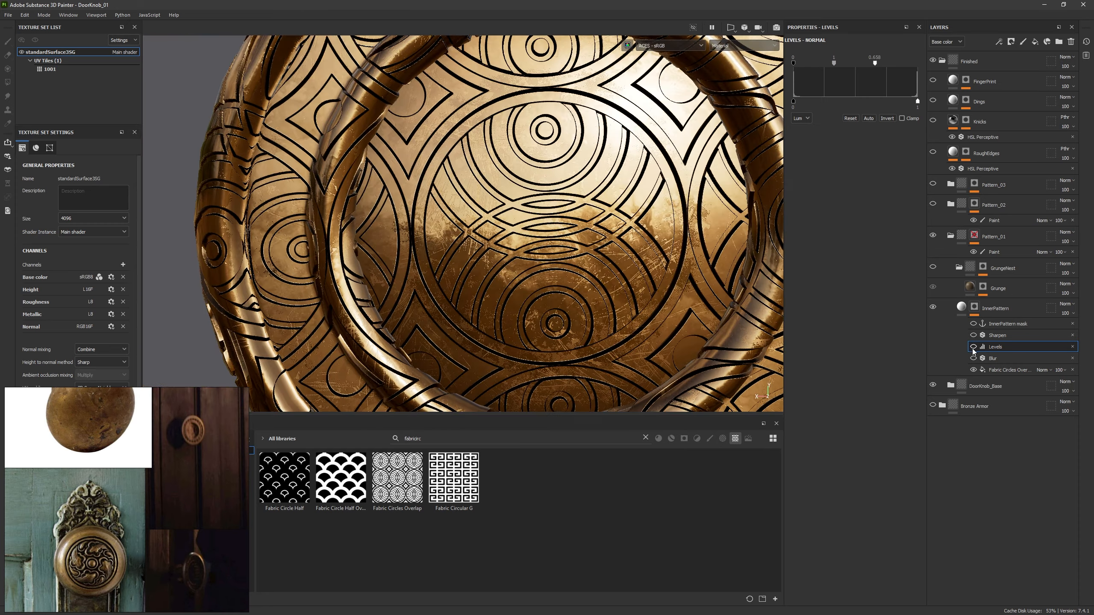
{"action": "left_click", "coordinate": [973, 347]}
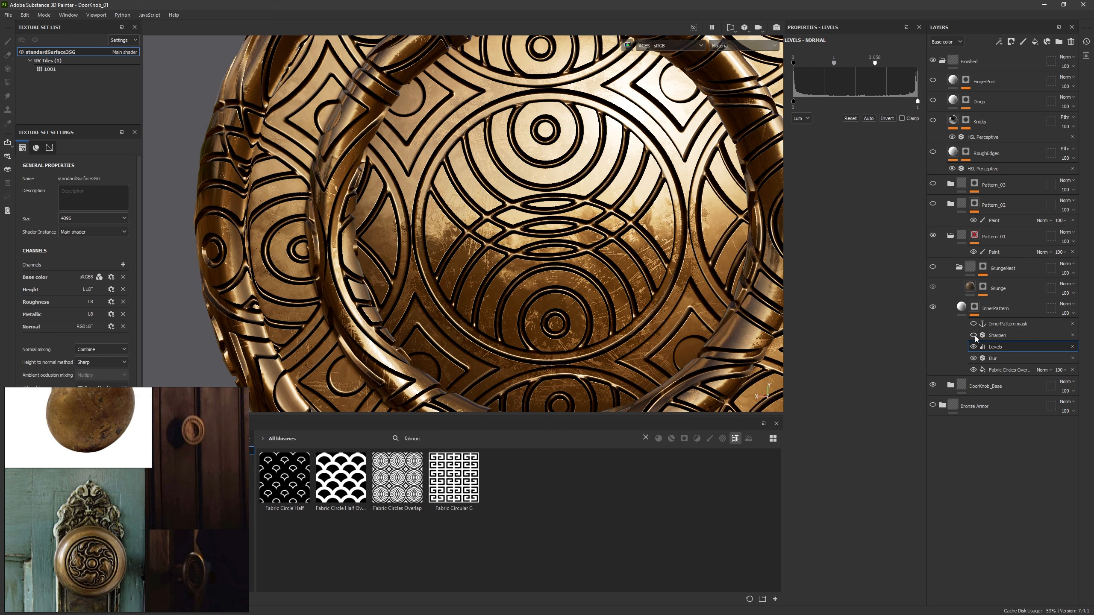
Step: Delete the Sharpen effect from InnerPattern's mask and enable the InnerPattern mask anchor point
{"action": "left_click", "coordinate": [1073, 335]}
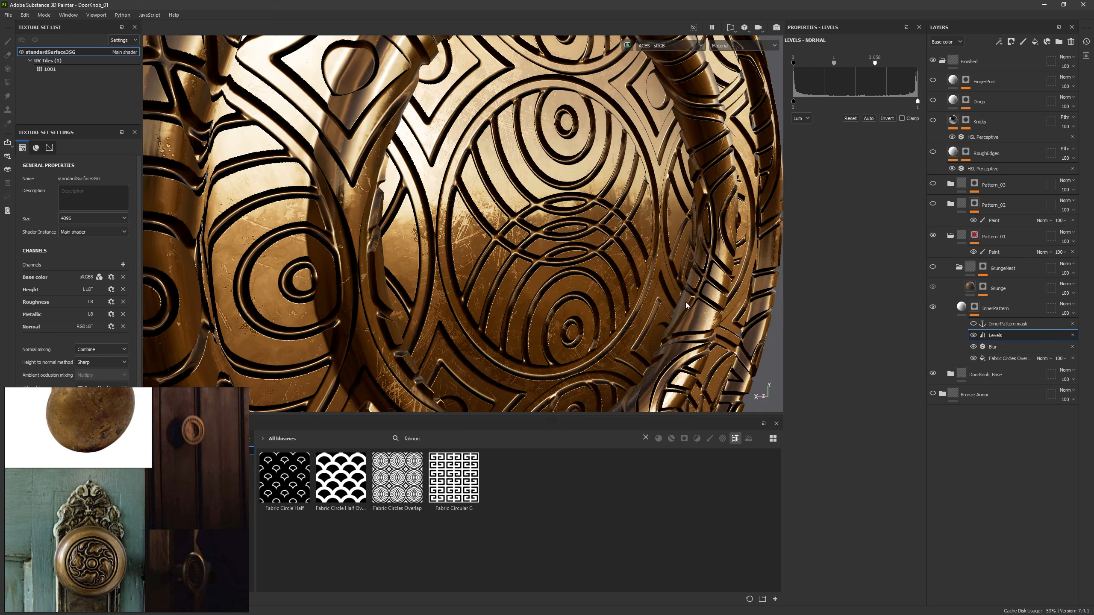
{"action": "left_click_drag", "start_coordinate": [687, 305], "coordinate": [719, 303], "text": "alt"}
{"action": "scroll", "coordinate": [719, 304], "scroll_direction": "down", "scroll_amount": 2}
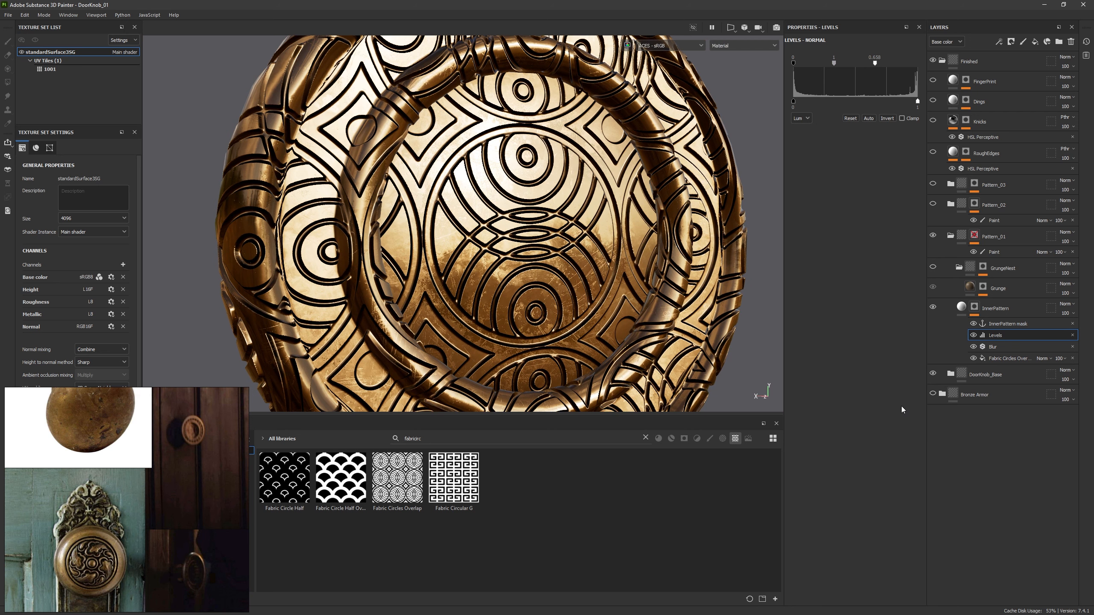
Step: Lower InnerPattern's height to 0.0476 and check the relief from another angle and lighting
{"action": "left_click", "coordinate": [964, 306]}
{"action": "left_click", "coordinate": [962, 306]}
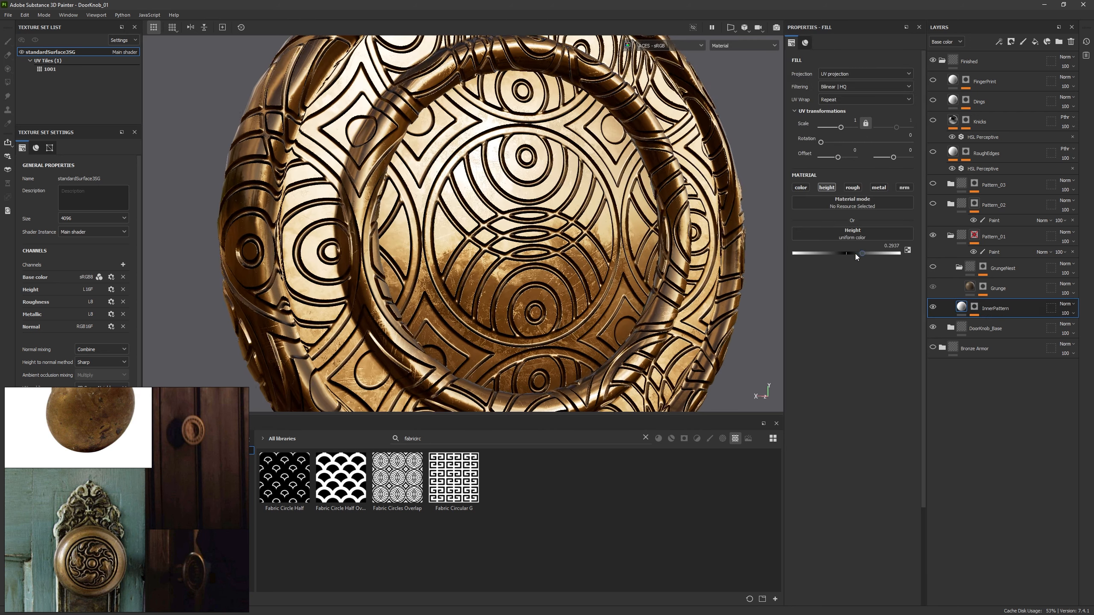
{"action": "mouse_move", "coordinate": [620, 306]}
{"action": "right_mouse_down", "text": "shift"}
{"action": "mouse_move", "coordinate": [590, 306]}
{"action": "mouse_move", "coordinate": [624, 301]}
{"action": "right_mouse_up", "text": "shift"}
{"action": "left_click_drag", "start_coordinate": [628, 298], "coordinate": [605, 301], "text": "alt"}
Step: Make the GrungeNest group visible and view its mask with the Fill, Blur, Levels and Clouds 2 effects
{"action": "left_click", "coordinate": [932, 267]}
{"action": "left_click_drag", "start_coordinate": [517, 270], "coordinate": [547, 269], "text": "alt"}
{"action": "left_click", "coordinate": [959, 267]}
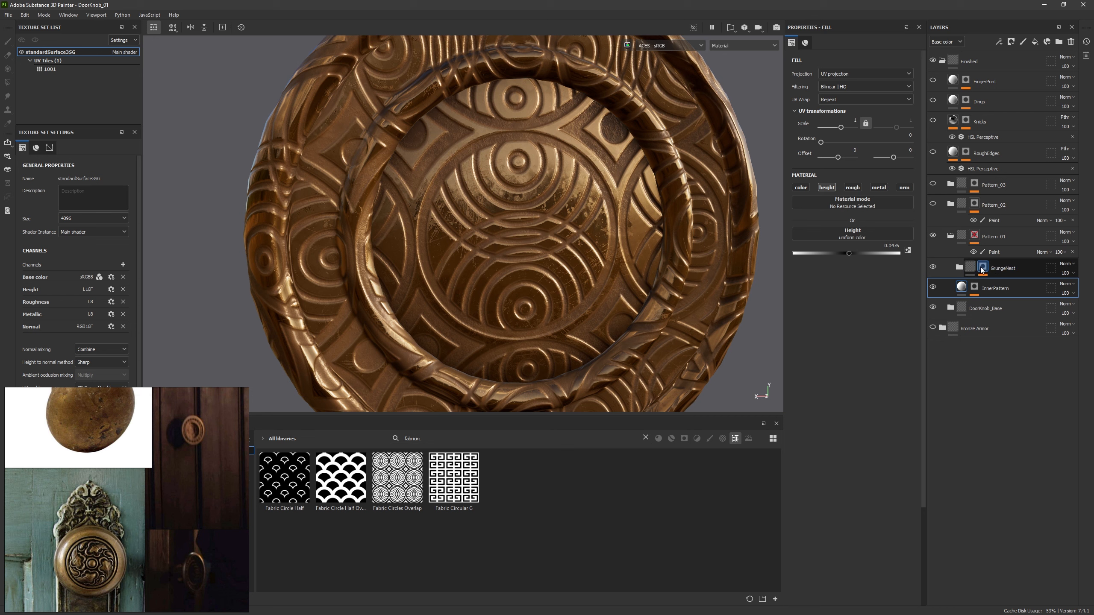
{"action": "left_click", "coordinate": [983, 267]}
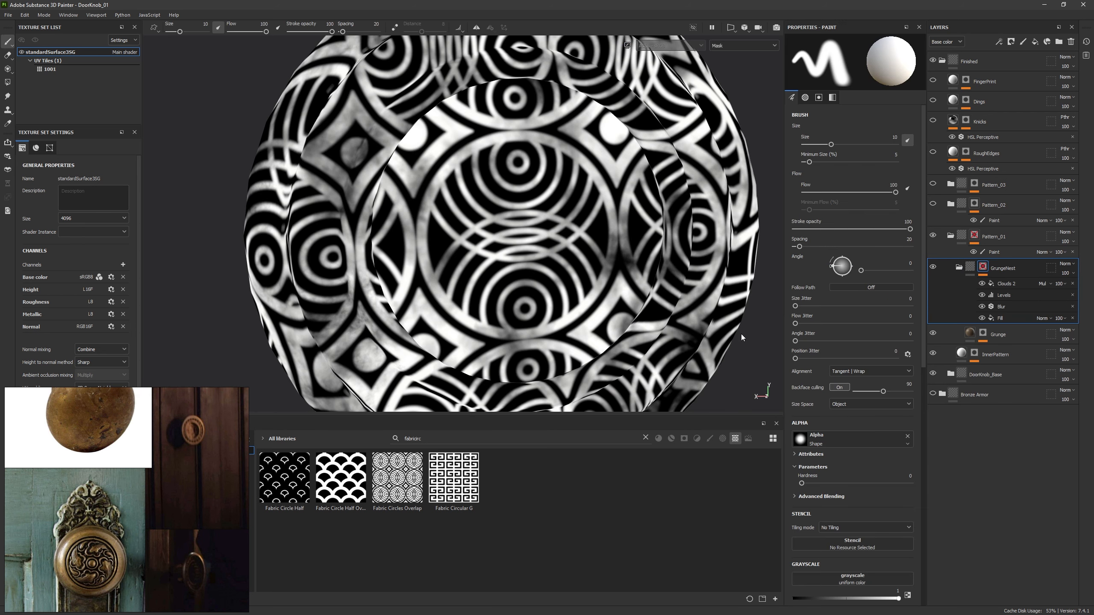
Step: Review the Grunge layer's base color and set its roughness to 0.4603
{"action": "left_click", "coordinate": [983, 330]}
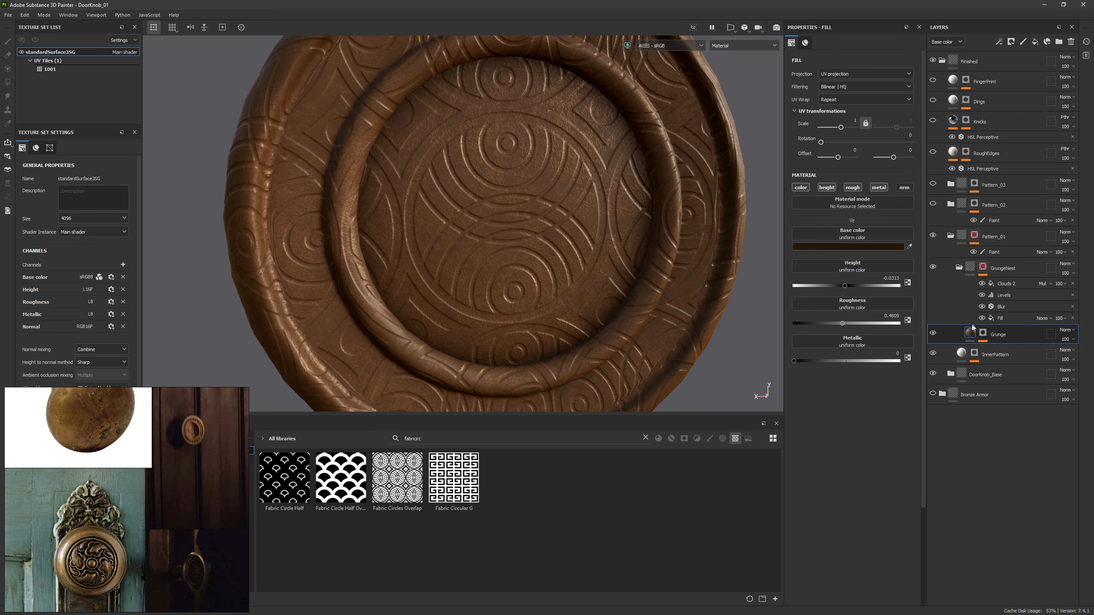
{"action": "left_click_drag", "start_coordinate": [689, 319], "coordinate": [624, 331], "text": "alt"}
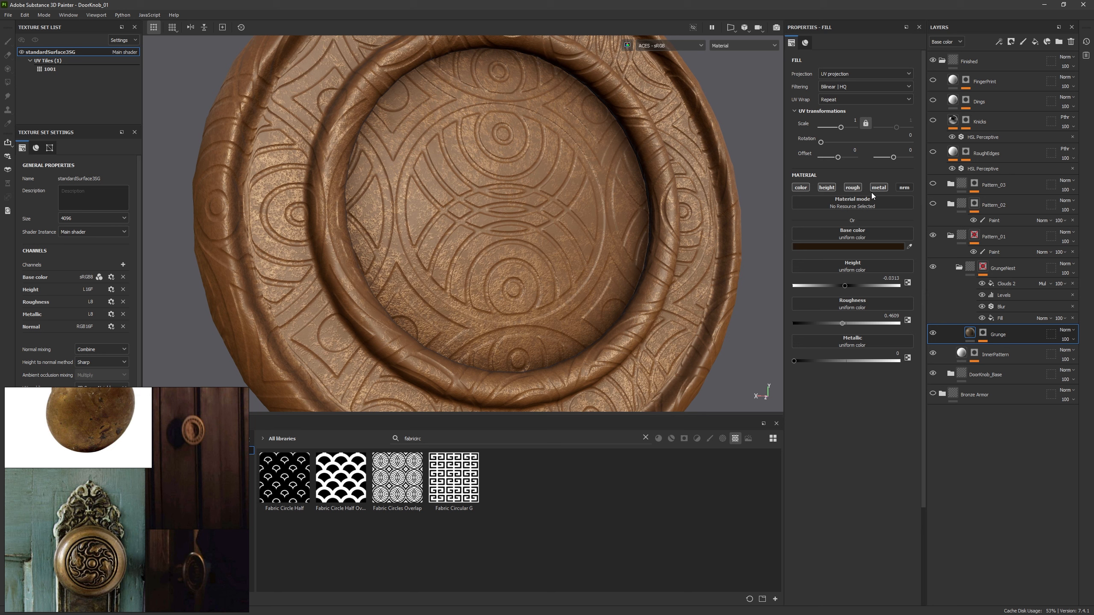
{"action": "left_click", "coordinate": [853, 245]}
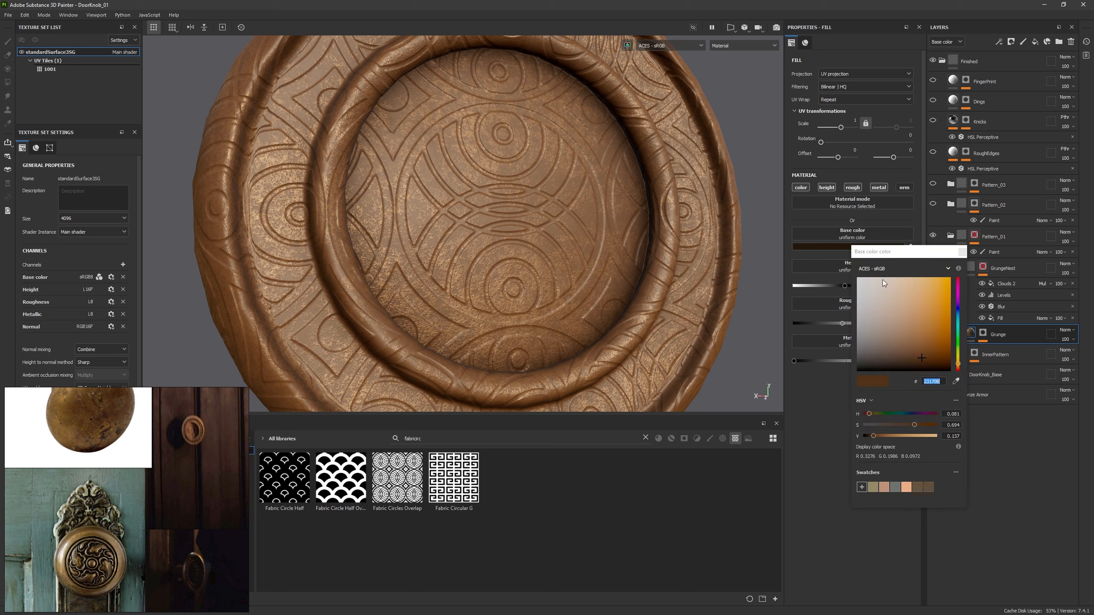
{"action": "left_click", "coordinate": [962, 252]}
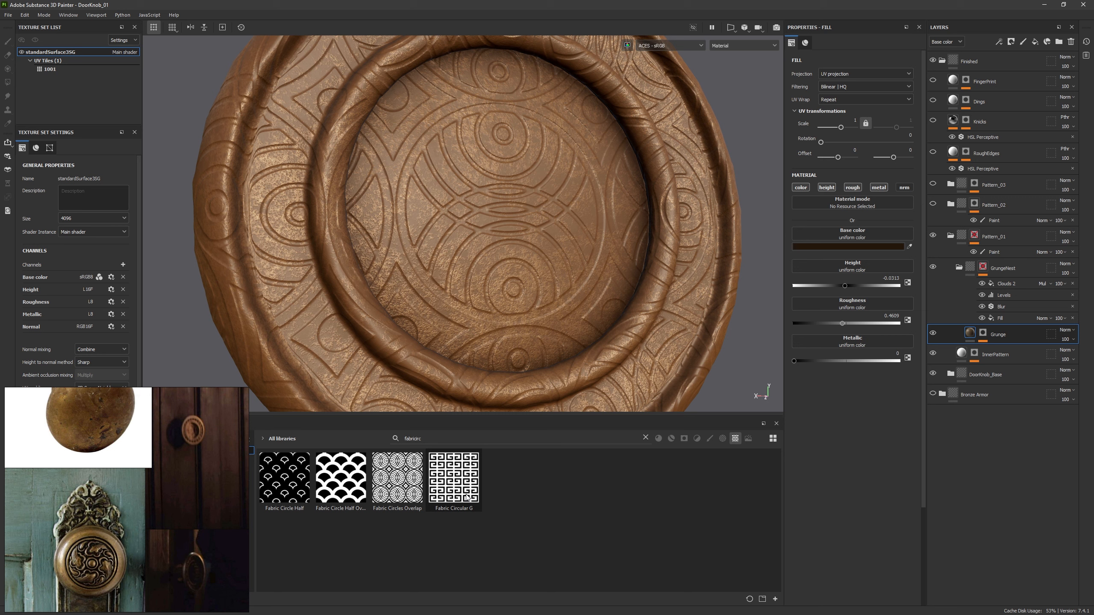
{"action": "mouse_move", "coordinate": [467, 496]}
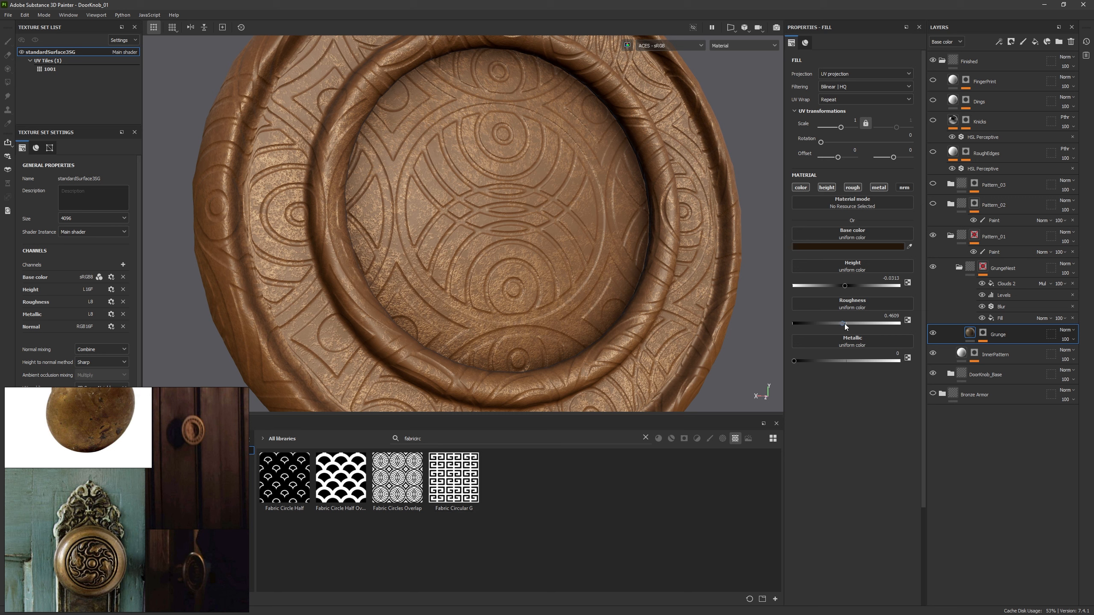
{"action": "left_click_drag", "start_coordinate": [845, 324], "coordinate": [842, 323]}
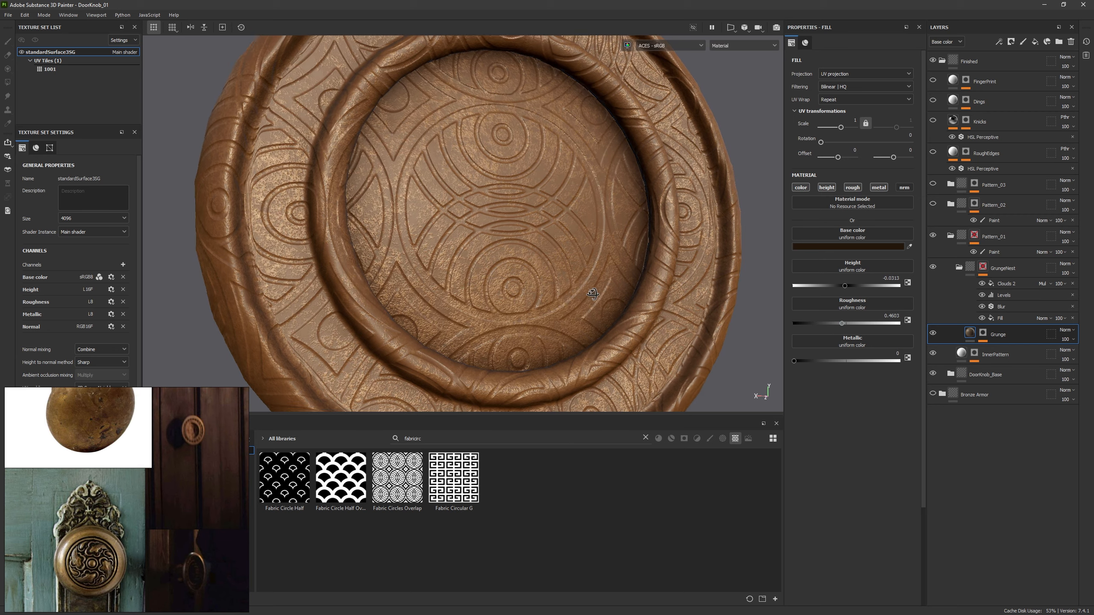
{"action": "mouse_move", "coordinate": [593, 294]}
{"action": "left_mouse_down", "text": "alt"}
{"action": "mouse_move", "coordinate": [674, 310]}
{"action": "mouse_move", "coordinate": [666, 294]}
{"action": "mouse_move", "coordinate": [608, 298]}
{"action": "mouse_move", "coordinate": [620, 288]}
{"action": "mouse_move", "coordinate": [764, 343]}
{"action": "left_mouse_up", "text": "alt"}
Step: Examine the Grunge layer's mask with its Levels effect off and on, including the BnW Spots 1 fill parameters
{"action": "left_click", "coordinate": [983, 336], "text": "alt"}
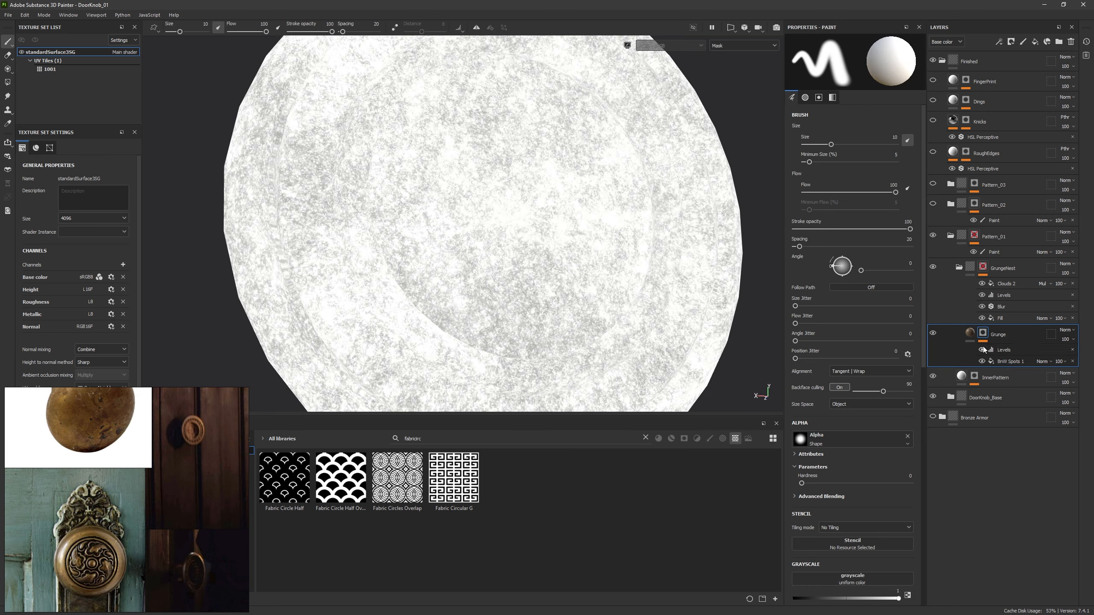
{"action": "left_click", "coordinate": [983, 350]}
{"action": "left_click", "coordinate": [1017, 362]}
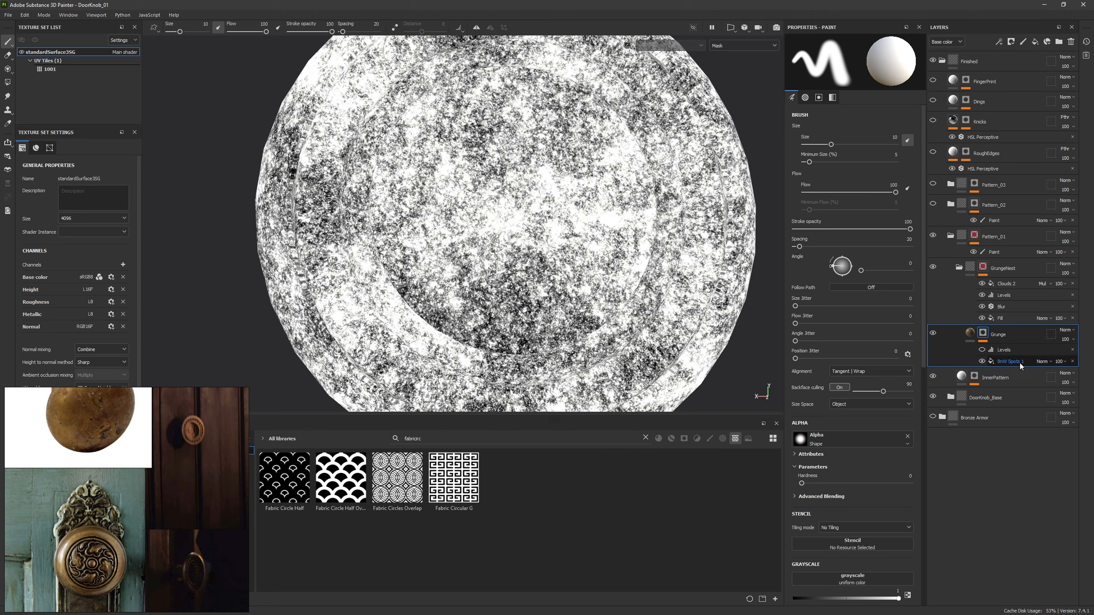
{"action": "left_click", "coordinate": [982, 350]}
{"action": "left_click", "coordinate": [969, 333]}
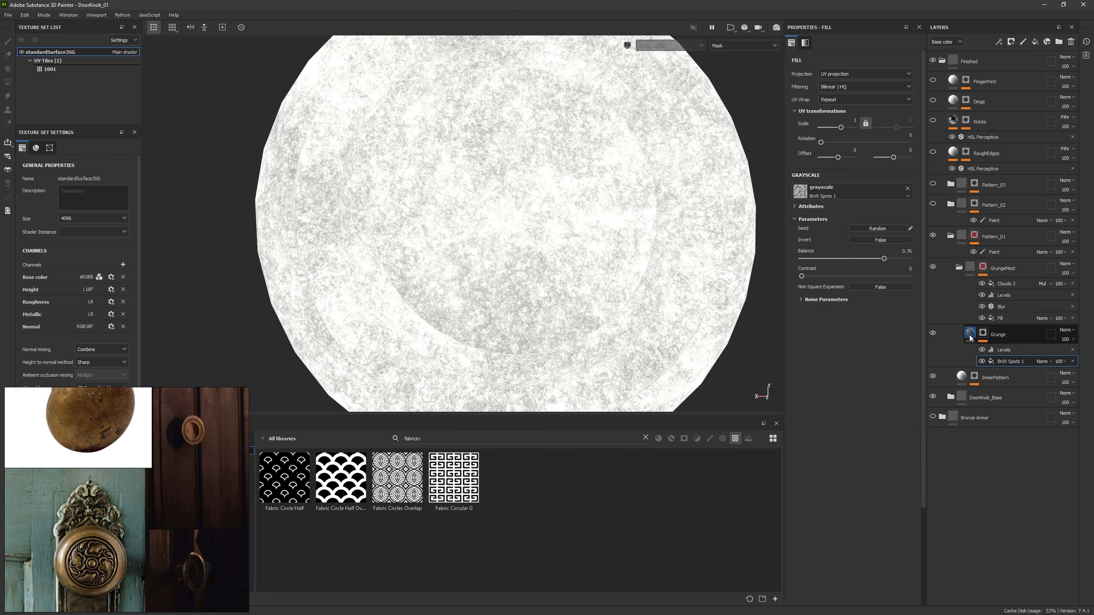
Step: In the Levels effect of Grunge's mask, set the midtone to 1.053 and the output black level to 0
{"action": "left_click_drag", "start_coordinate": [685, 301], "coordinate": [544, 265], "text": "alt"}
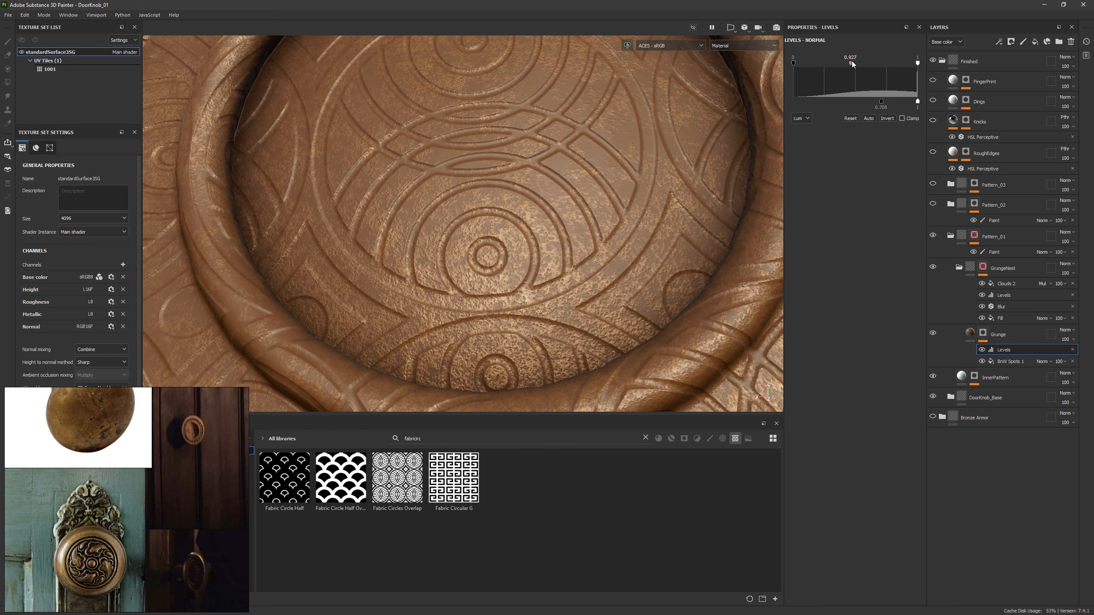
{"action": "left_click_drag", "start_coordinate": [853, 61], "coordinate": [866, 62]}
{"action": "left_click_drag", "start_coordinate": [880, 101], "coordinate": [794, 101]}
{"action": "left_click", "coordinate": [970, 333]}
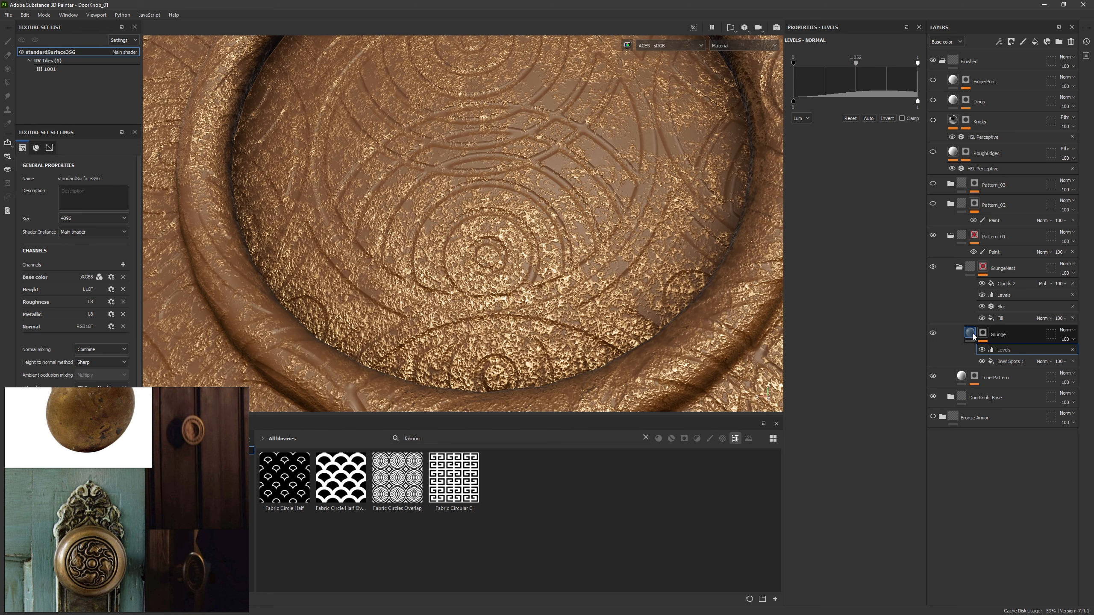
Step: Set the Grunge layer's height to 0.0143 and its roughness to 0.5040, checking the relief up close
{"action": "left_click", "coordinate": [847, 287]}
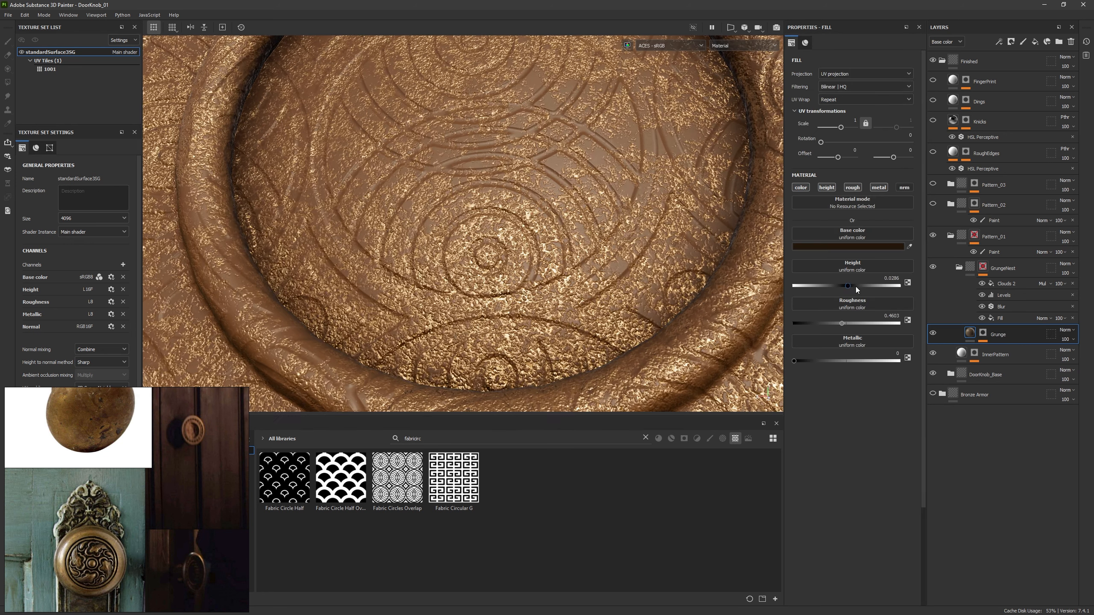
{"action": "left_click_drag", "start_coordinate": [414, 327], "coordinate": [595, 295], "text": "alt"}
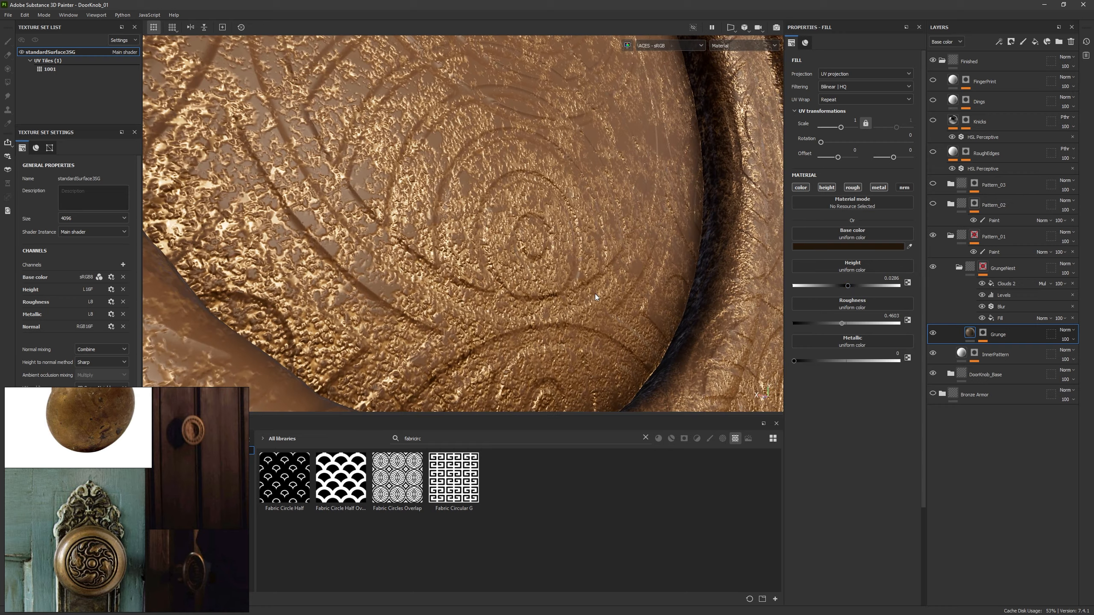
{"action": "left_click", "coordinate": [850, 287]}
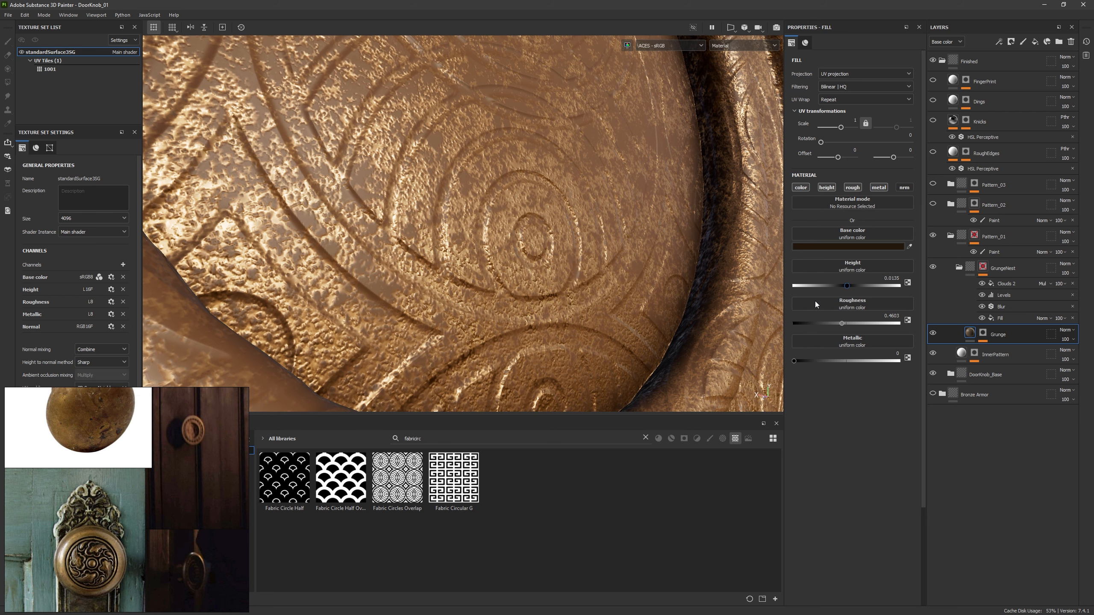
Step: In the Levels effect of Grunge's mask, set the input black level to 0.186 and the midtone to 0.977, and view the mask
{"action": "left_click", "coordinate": [984, 334]}
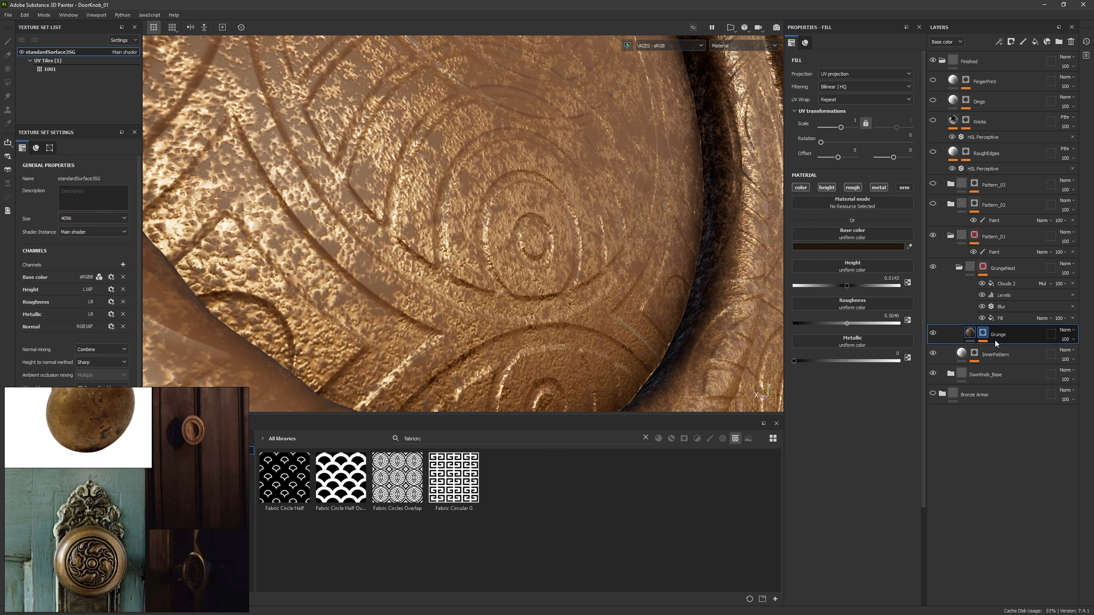
{"action": "left_click", "coordinate": [999, 349]}
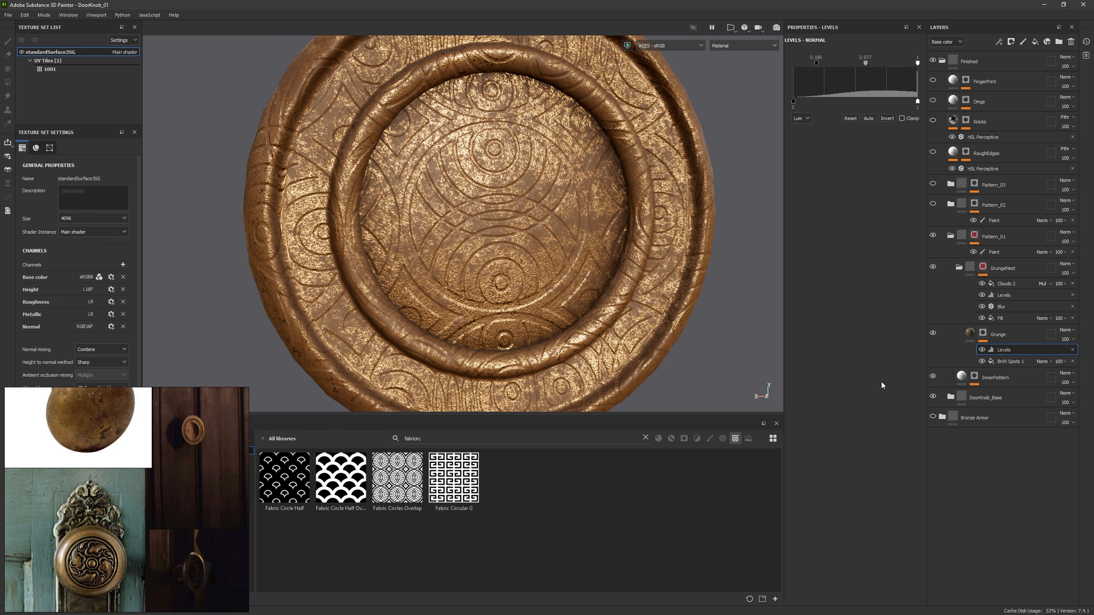
{"action": "mouse_move", "coordinate": [979, 335]}
{"action": "left_mouse_down"}
{"action": "mouse_move", "coordinate": [990, 269]}
{"action": "mouse_move", "coordinate": [980, 296]}
{"action": "mouse_move", "coordinate": [976, 271]}
{"action": "left_mouse_up"}
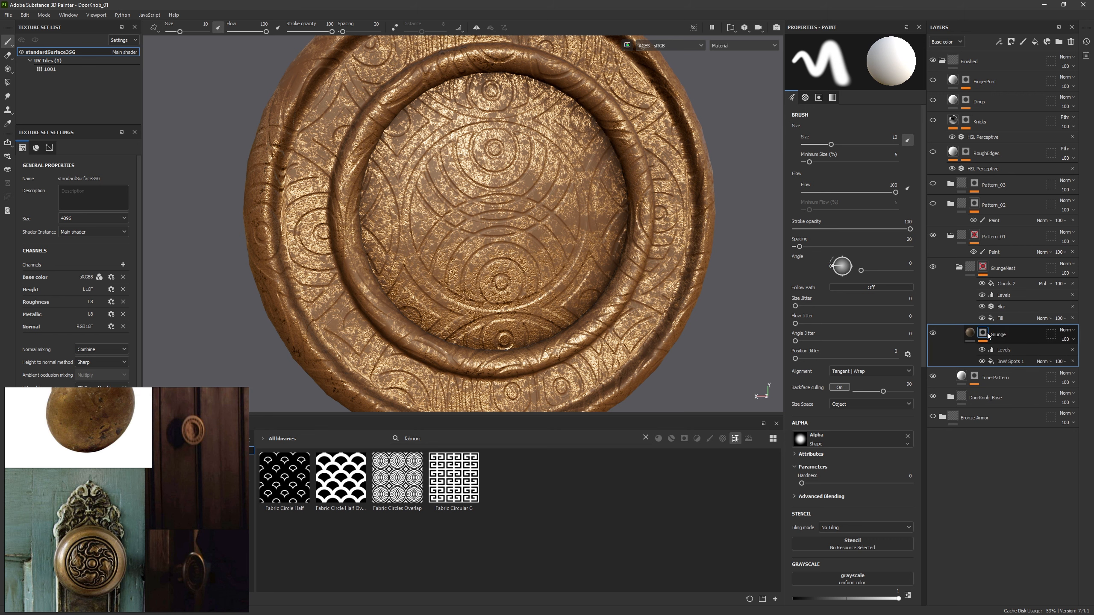
{"action": "left_click", "coordinate": [984, 334], "text": "alt"}
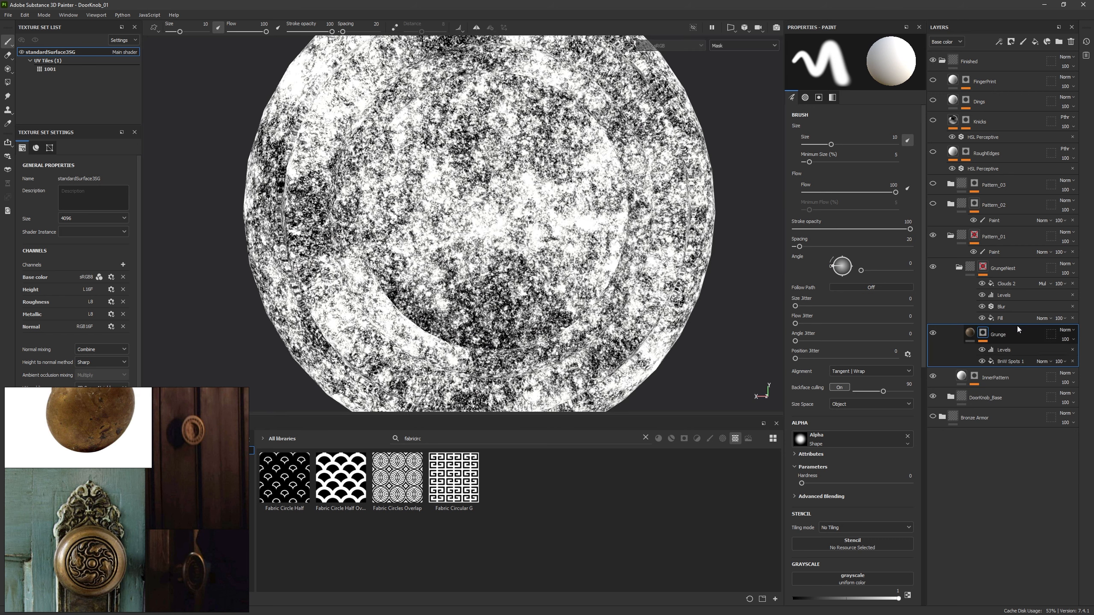
Step: Compare GrungeNest's mask, reduced to its anchored Fill effect, with the InnerPattern mask it references
{"action": "left_click", "coordinate": [971, 333]}
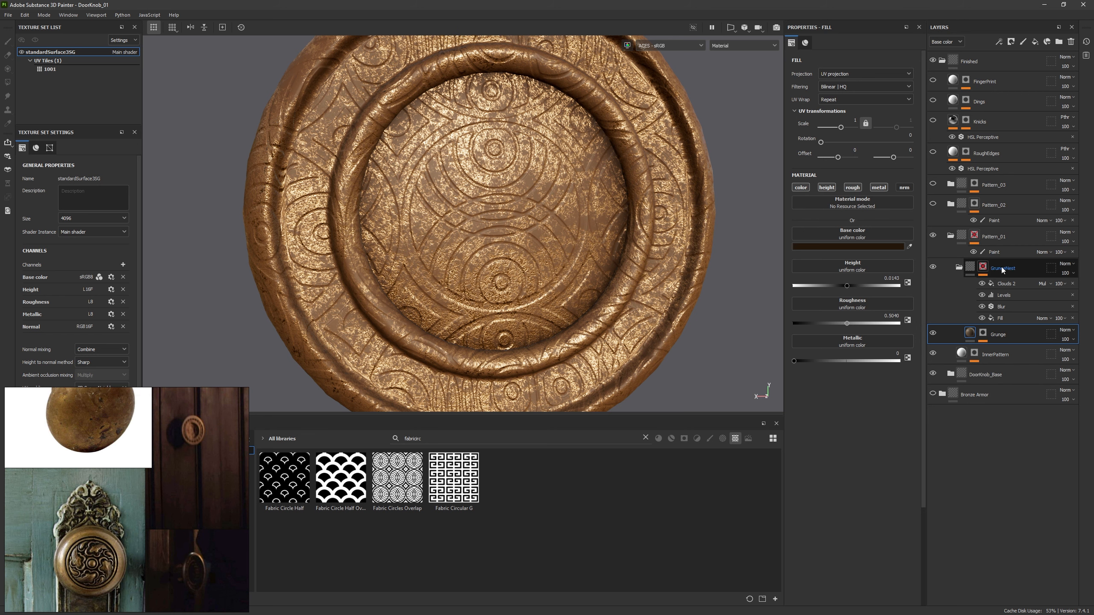
{"action": "left_click", "coordinate": [983, 267]}
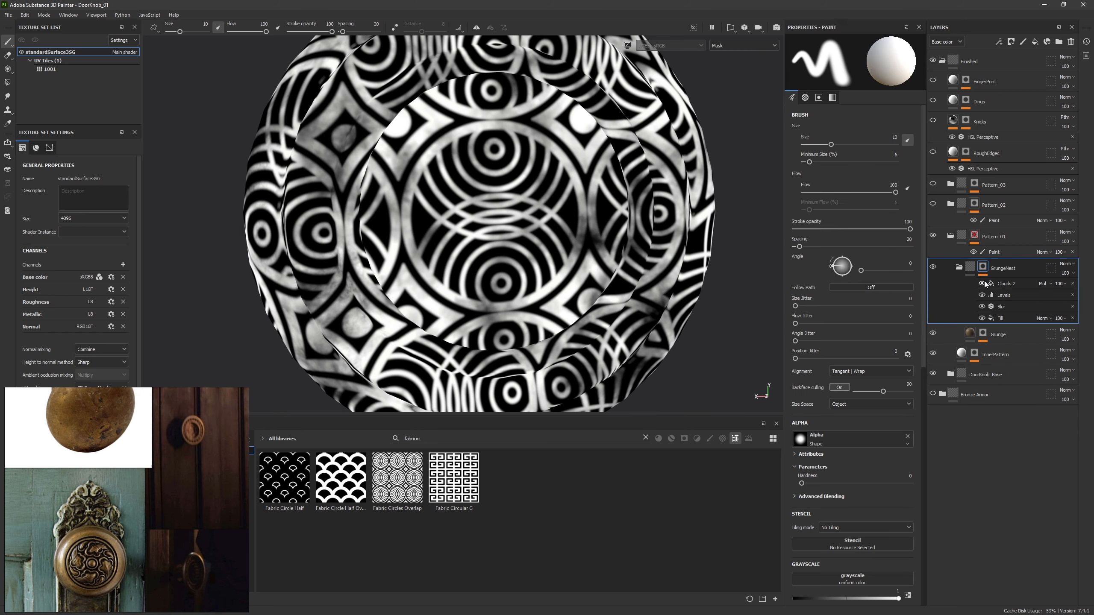
{"action": "left_click", "coordinate": [1009, 319]}
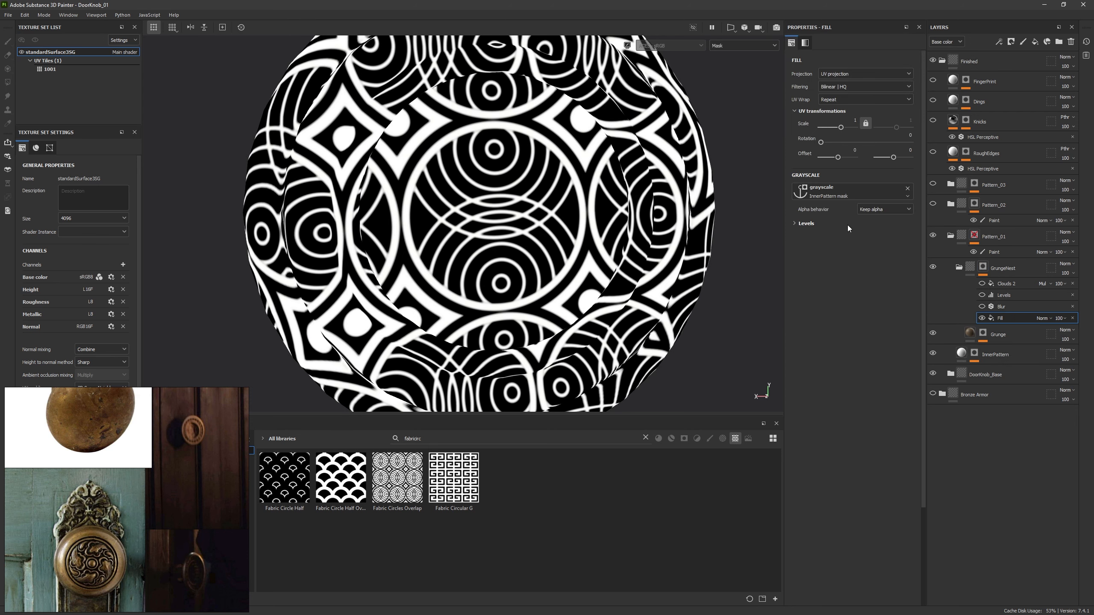
{"action": "left_click", "coordinate": [833, 223]}
{"action": "left_click", "coordinate": [1013, 392]}
{"action": "left_click", "coordinate": [976, 376], "text": "alt"}
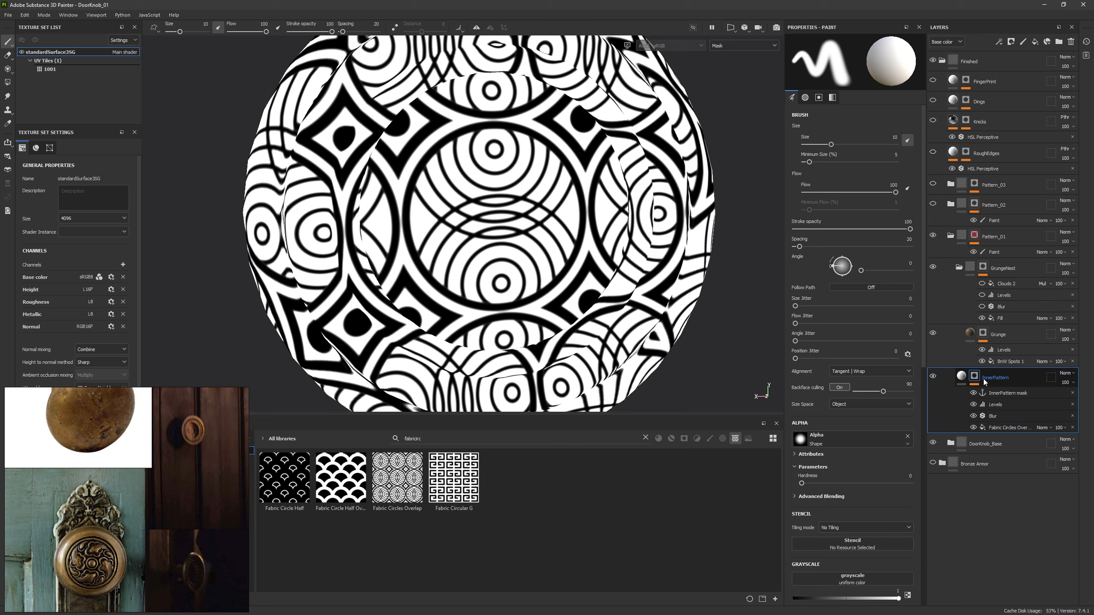
Step: Examine how the Levels and Clouds 2 effects build up GrungeNest's mask by switching them back on one after another
{"action": "left_click", "coordinate": [1034, 314]}
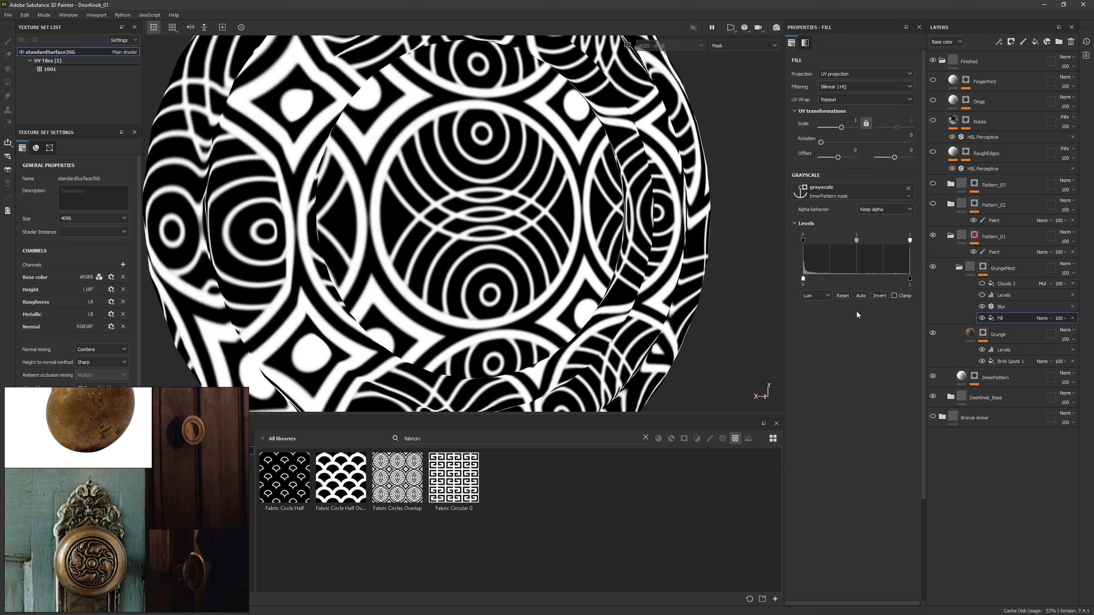
{"action": "left_click", "coordinate": [983, 295]}
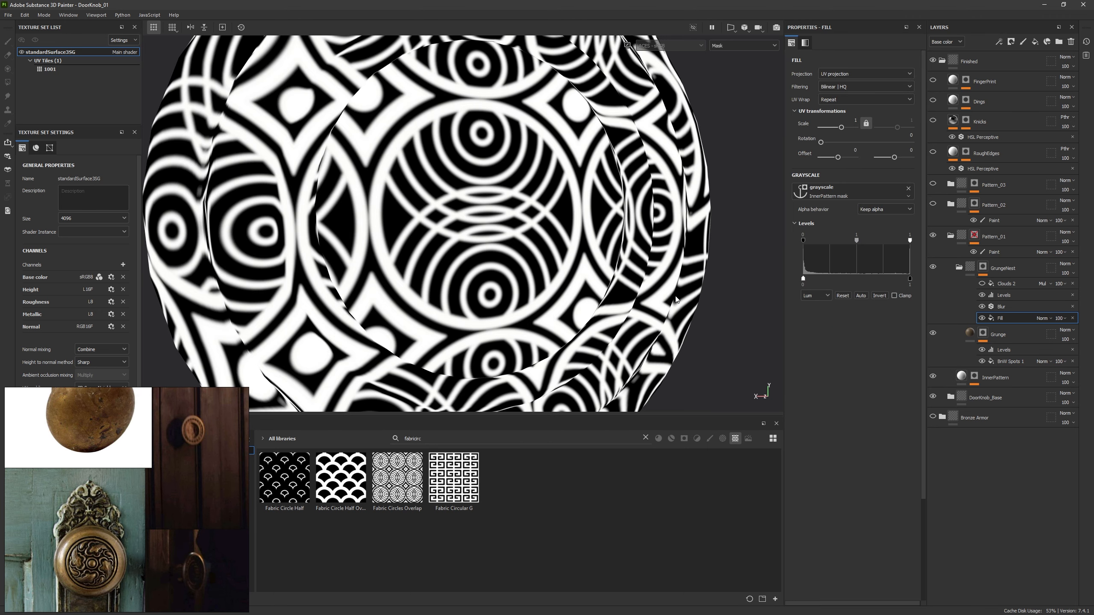
{"action": "left_click", "coordinate": [1003, 285]}
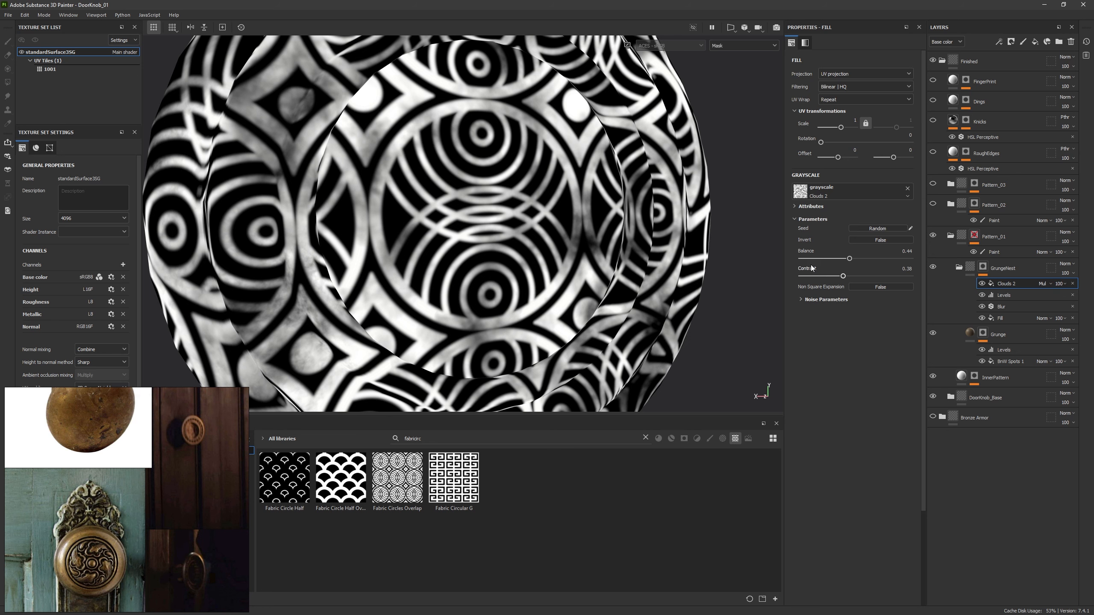
Step: Lower the balance of the Clouds 2 effect in GrungeNest's mask and inspect the knob's face under rotated lighting
{"action": "left_click", "coordinate": [989, 284]}
{"action": "left_click_drag", "start_coordinate": [849, 259], "coordinate": [825, 261]}
{"action": "scroll", "coordinate": [640, 371], "scroll_direction": "down", "scroll_amount": 3}
{"action": "left_click_drag", "start_coordinate": [689, 345], "coordinate": [625, 235], "text": "alt"}
{"action": "scroll", "coordinate": [624, 235], "scroll_direction": "up", "scroll_amount": 5}
{"action": "right_click_drag", "start_coordinate": [549, 272], "coordinate": [620, 274], "text": "shift"}
{"action": "left_click_drag", "start_coordinate": [620, 274], "coordinate": [646, 274], "text": "alt"}
Step: Lower the Levels midtone in Grunge's mask and reduce the Grunge layer's height to 0.0024
{"action": "left_click", "coordinate": [970, 333]}
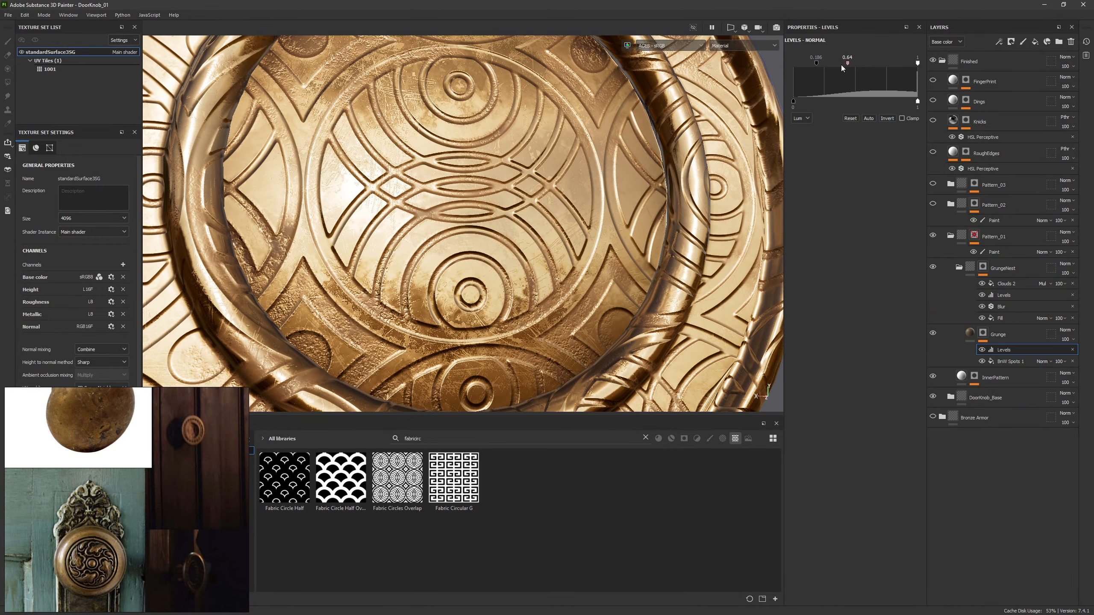
{"action": "mouse_move", "coordinate": [841, 64]}
{"action": "left_mouse_down"}
{"action": "mouse_move", "coordinate": [894, 65]}
{"action": "mouse_move", "coordinate": [834, 69]}
{"action": "left_mouse_up"}
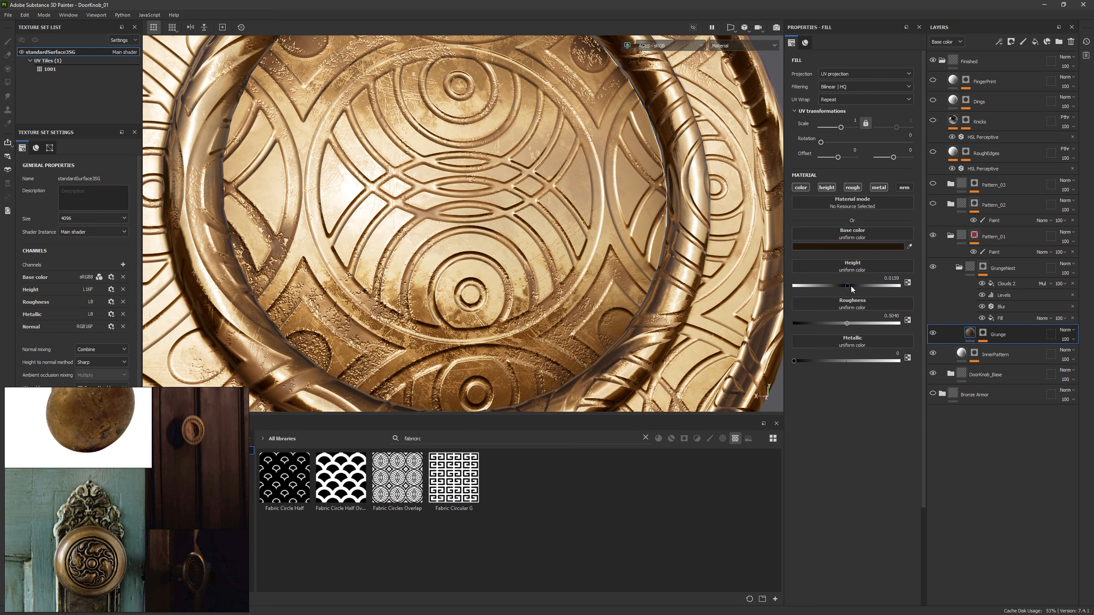
{"action": "left_click_drag", "start_coordinate": [847, 286], "coordinate": [832, 291]}
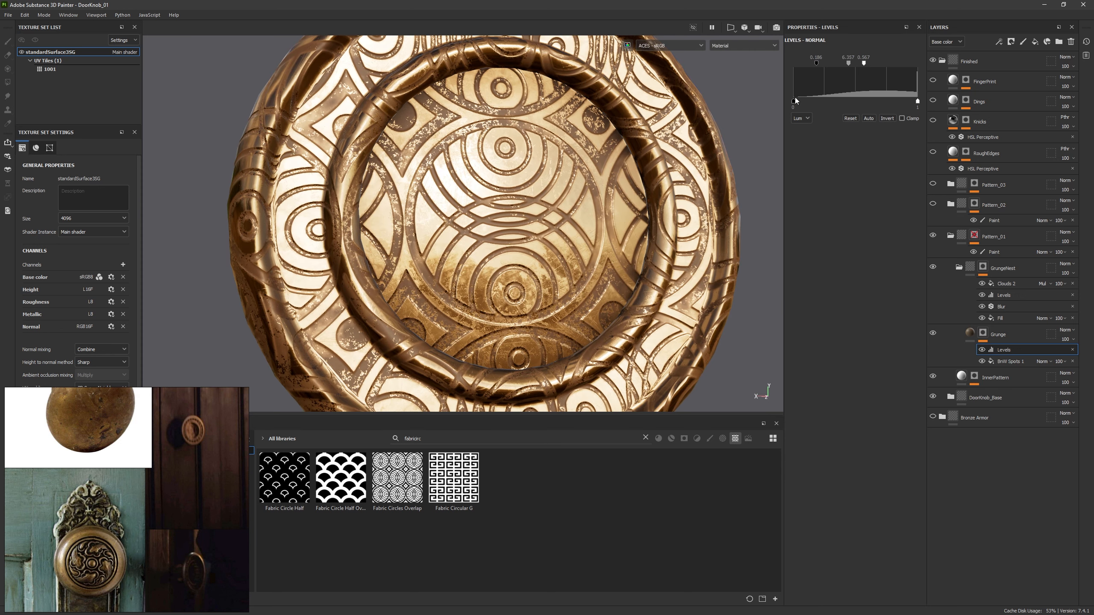
Step: Adjust the input white level to 0.567 and the output levels in Grunge's mask, and give the layer a slight metallic value
{"action": "left_click_drag", "start_coordinate": [795, 101], "coordinate": [853, 103]}
{"action": "left_click_drag", "start_coordinate": [917, 102], "coordinate": [897, 103]}
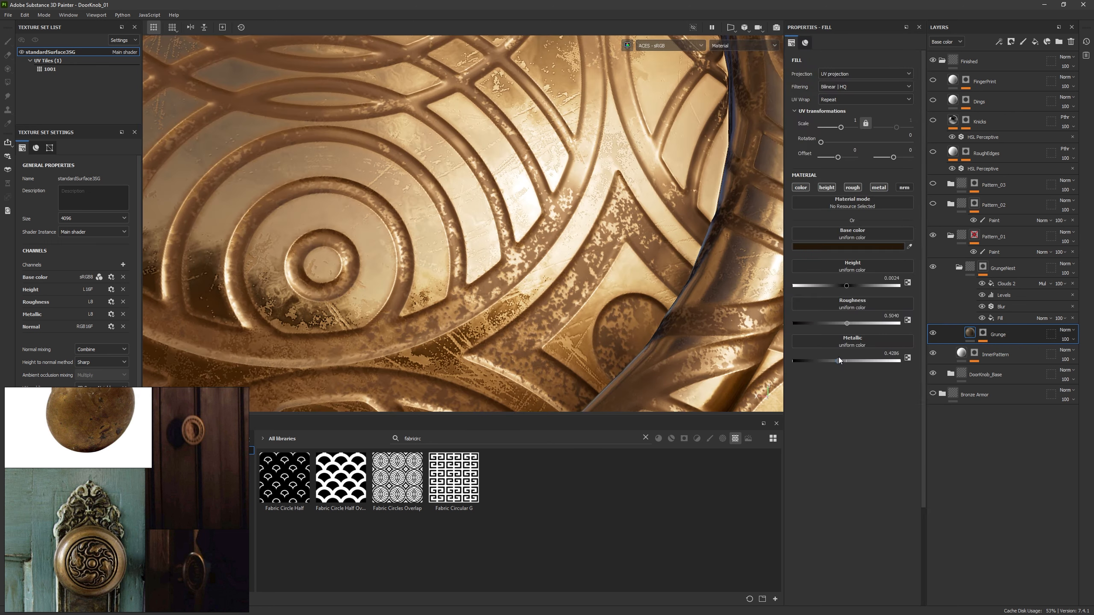
{"action": "left_click_drag", "start_coordinate": [836, 357], "coordinate": [812, 361]}
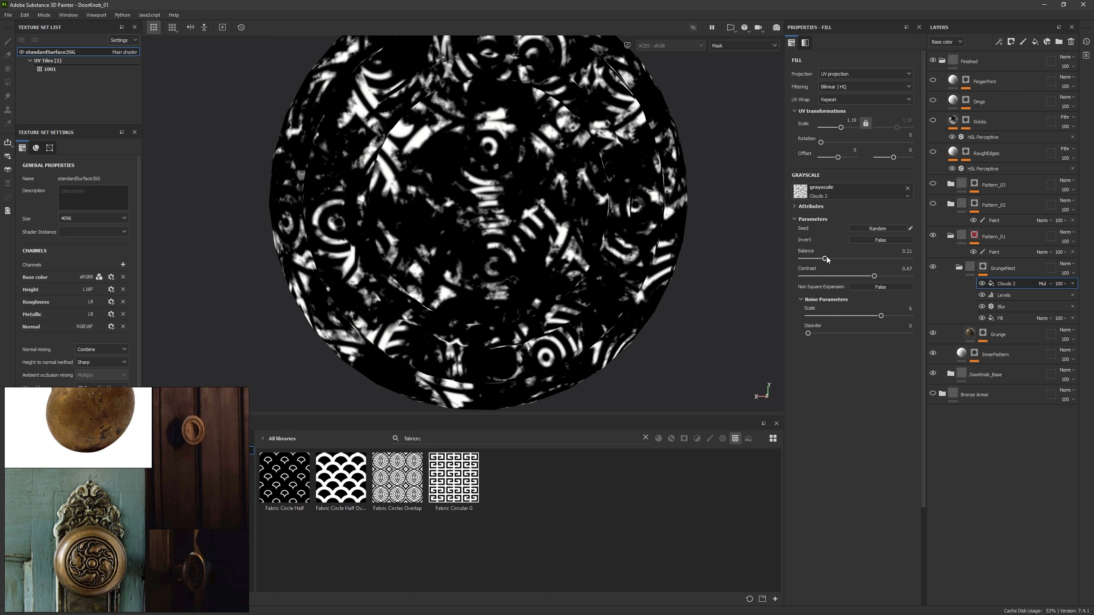
Step: Set Clouds 2 in GrungeNest's mask to balance 0.25 and contrast 0.27, show the material again and collapse the GrungeNest group
{"action": "mouse_move", "coordinate": [827, 258]}
{"action": "left_mouse_down"}
{"action": "mouse_move", "coordinate": [870, 276]}
{"action": "mouse_move", "coordinate": [827, 275]}
{"action": "mouse_move", "coordinate": [828, 260]}
{"action": "left_mouse_up"}
{"action": "key", "text": "m"}
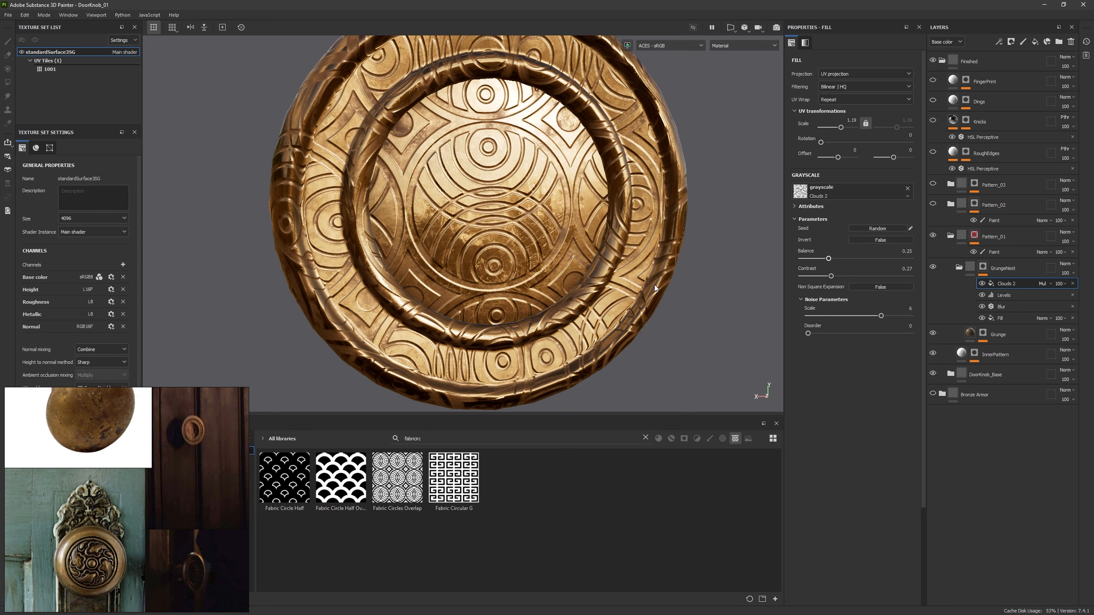
{"action": "left_click_drag", "start_coordinate": [655, 289], "coordinate": [608, 235], "text": "alt"}
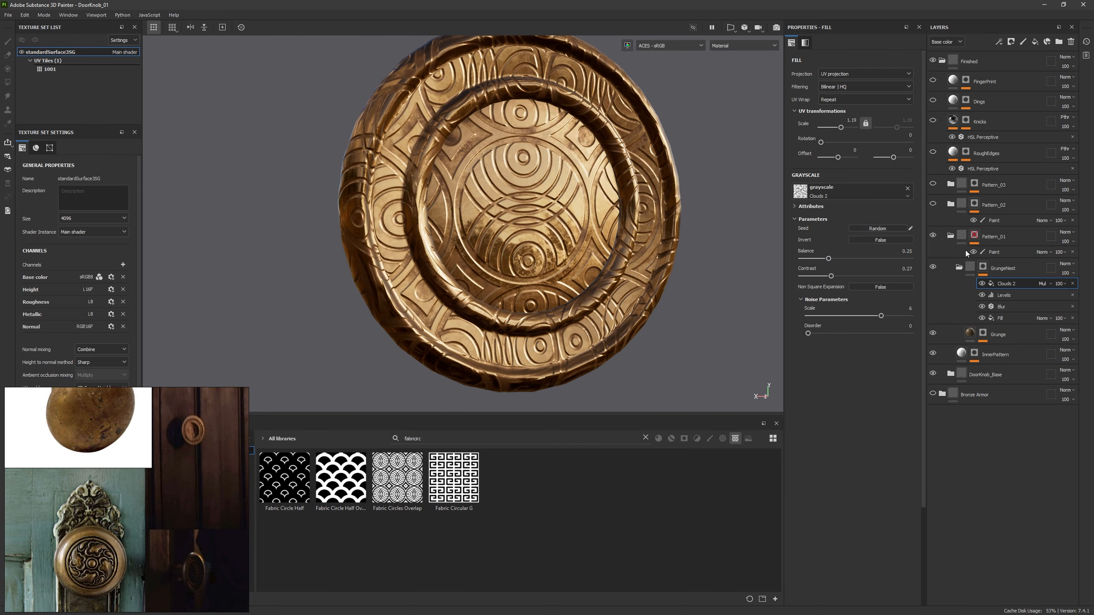
{"action": "left_click", "coordinate": [959, 268]}
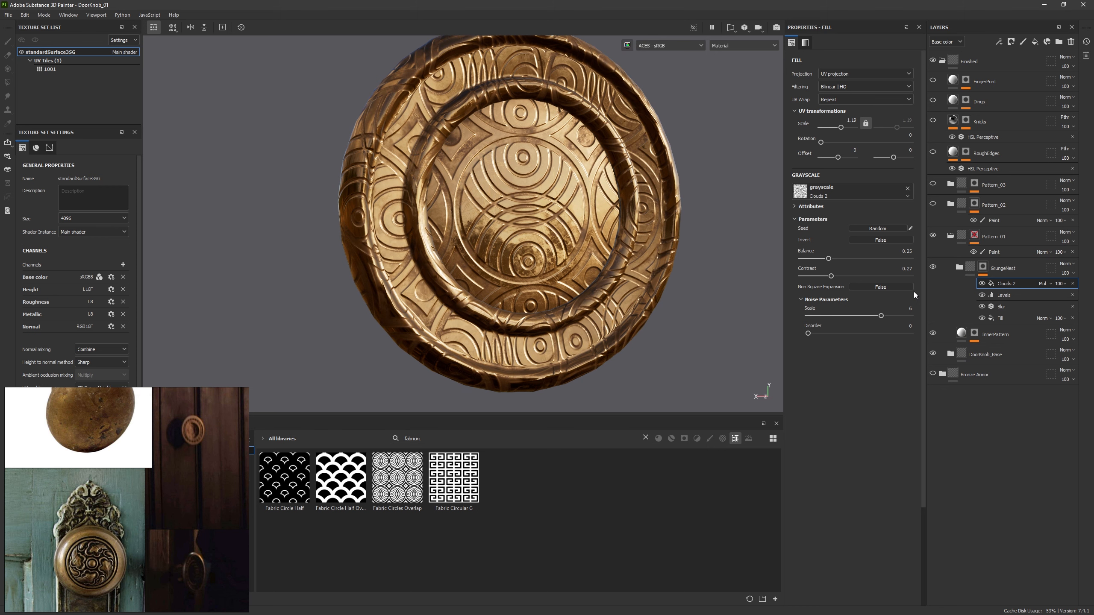
{"action": "left_click_drag", "start_coordinate": [636, 233], "coordinate": [543, 181], "text": "alt"}
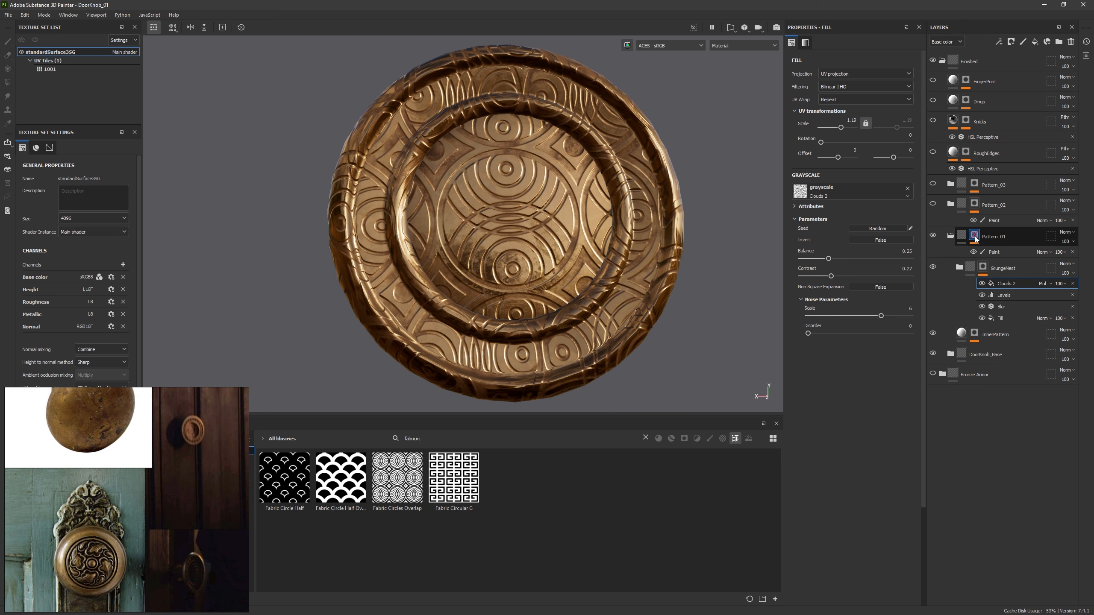
Step: Select the Paint effect in Pattern_01's mask with Polygon Fill and show the mask in the split 3D/2D view
{"action": "left_click", "coordinate": [1008, 252]}
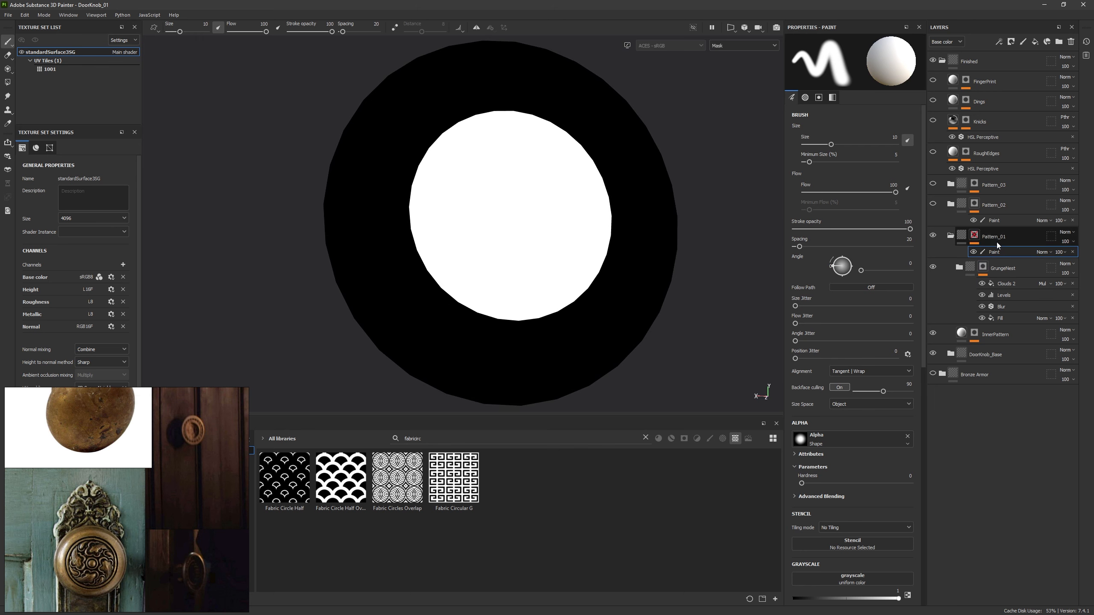
{"action": "left_click", "coordinate": [6, 83]}
{"action": "left_click", "coordinate": [731, 28]}
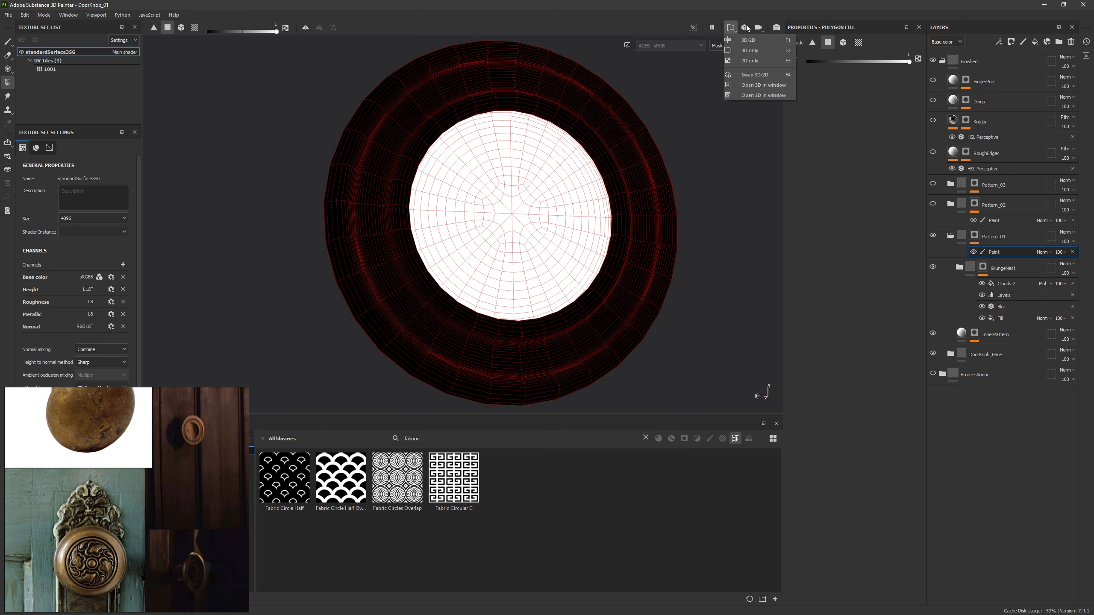
{"action": "left_click", "coordinate": [748, 40]}
{"action": "right_click_drag", "start_coordinate": [689, 211], "coordinate": [688, 156], "text": "alt"}
{"action": "middle_click_drag", "start_coordinate": [688, 156], "coordinate": [628, 114], "text": "alt"}
{"action": "scroll", "coordinate": [628, 113], "scroll_direction": "down", "scroll_amount": 1}
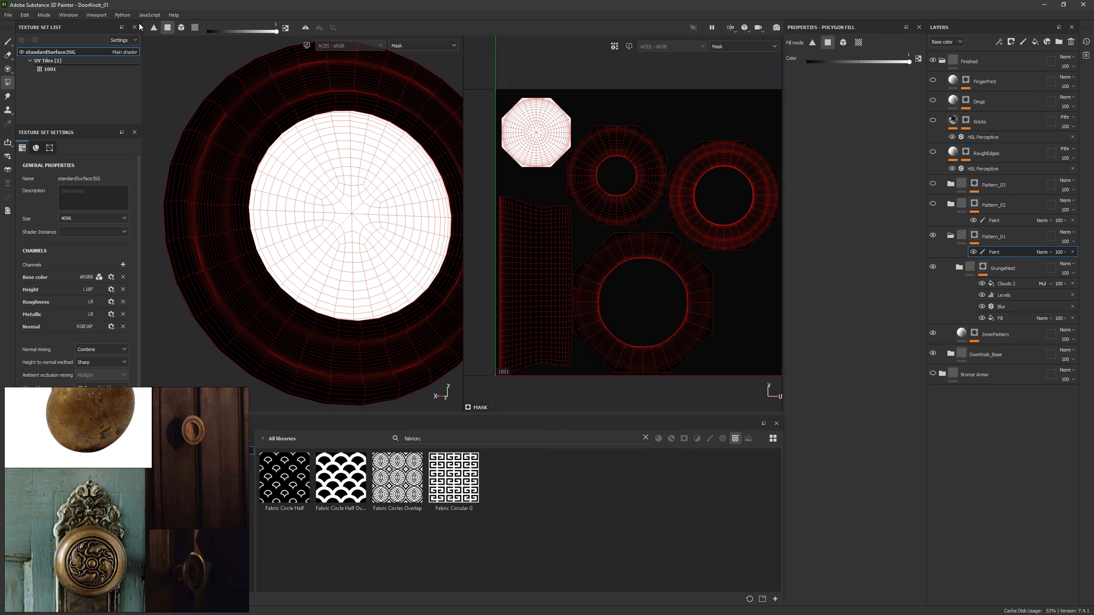
Step: Go through the mesh, quad and triangle fill modes of Polygon Fill and choose UV chunk fill
{"action": "left_click", "coordinate": [182, 28]}
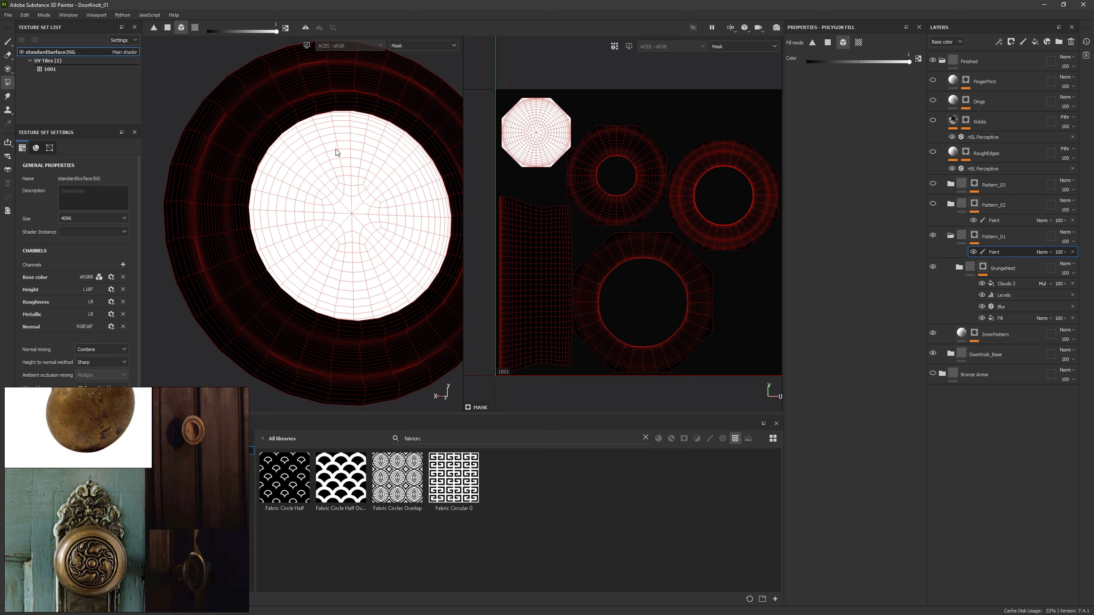
{"action": "left_click", "coordinate": [167, 29]}
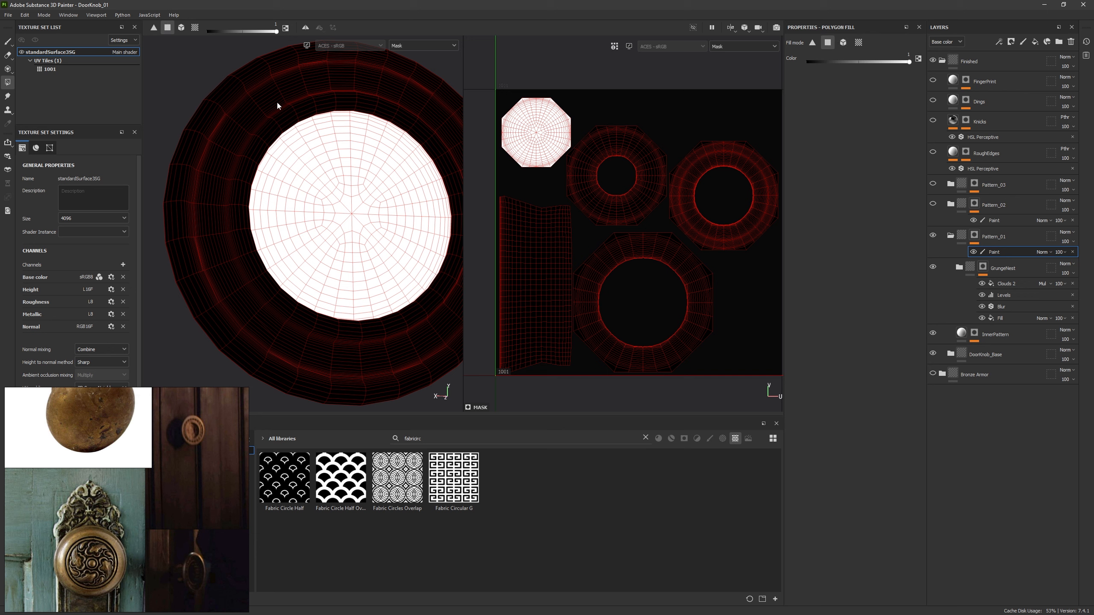
{"action": "left_click", "coordinate": [157, 30]}
{"action": "left_click", "coordinate": [195, 28]}
Step: Try filling the inner disc's UV island with black in Pattern_01's mask, and restore its white fill
{"action": "middle_click_drag", "start_coordinate": [542, 116], "coordinate": [573, 138], "text": "alt"}
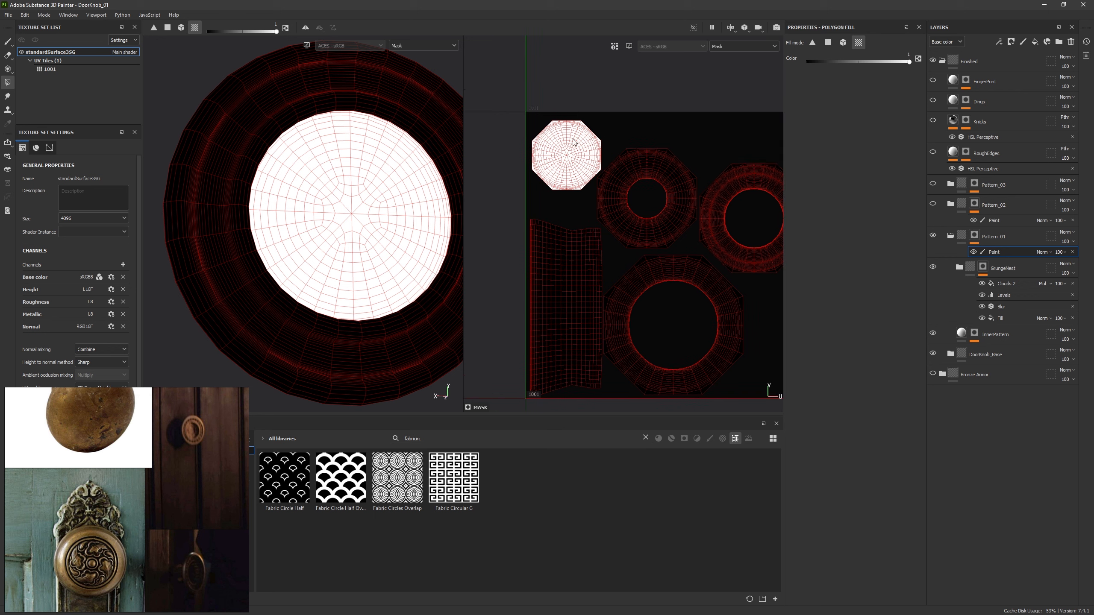
{"action": "key", "text": "x"}
{"action": "left_click", "coordinate": [585, 162]}
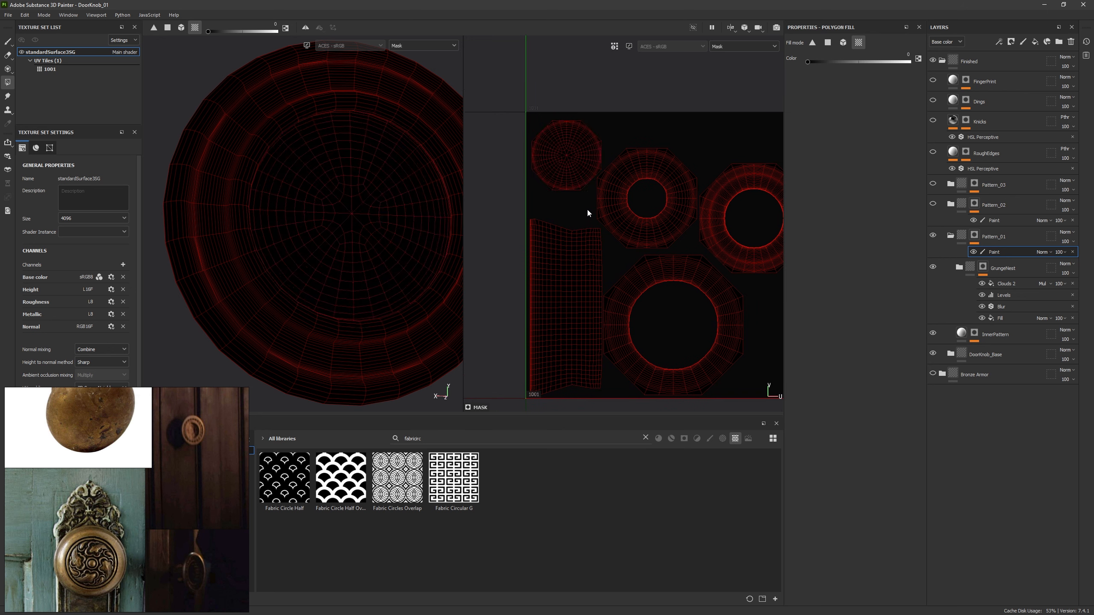
{"action": "left_click", "coordinate": [583, 143]}
{"action": "middle_click_drag", "start_coordinate": [698, 257], "coordinate": [659, 227], "text": "alt"}
{"action": "scroll", "coordinate": [662, 235], "scroll_direction": "down", "scroll_amount": 2}
{"action": "middle_click_drag", "start_coordinate": [625, 281], "coordinate": [608, 286], "text": "alt"}
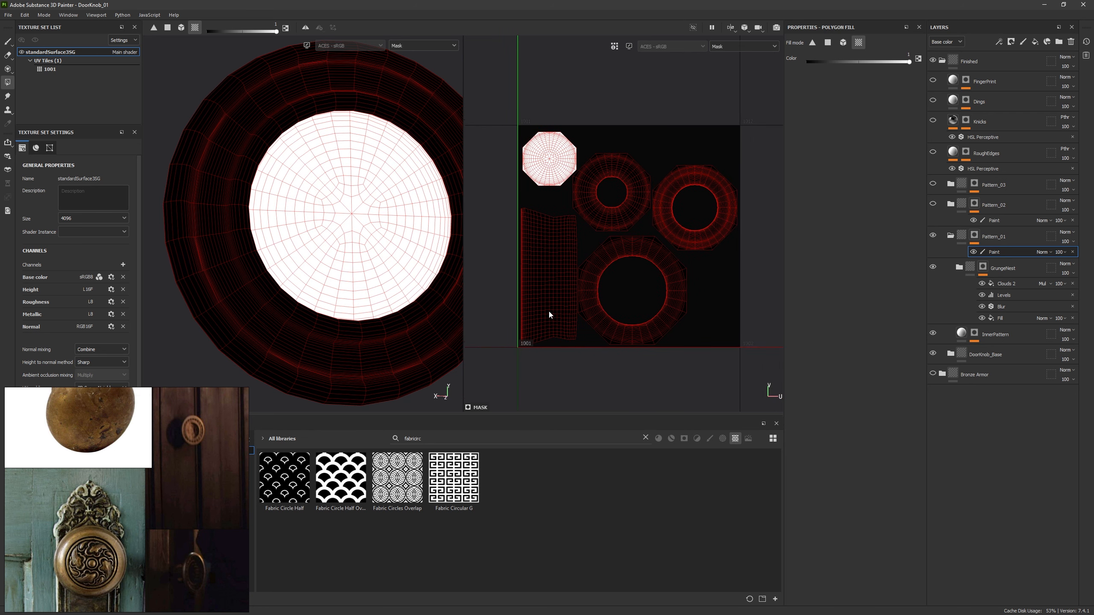
Step: Show the material, try filling the ring-shaped UV island beside the inner disc with white in Pattern_01's mask, and undo that fill
{"action": "key", "text": "m"}
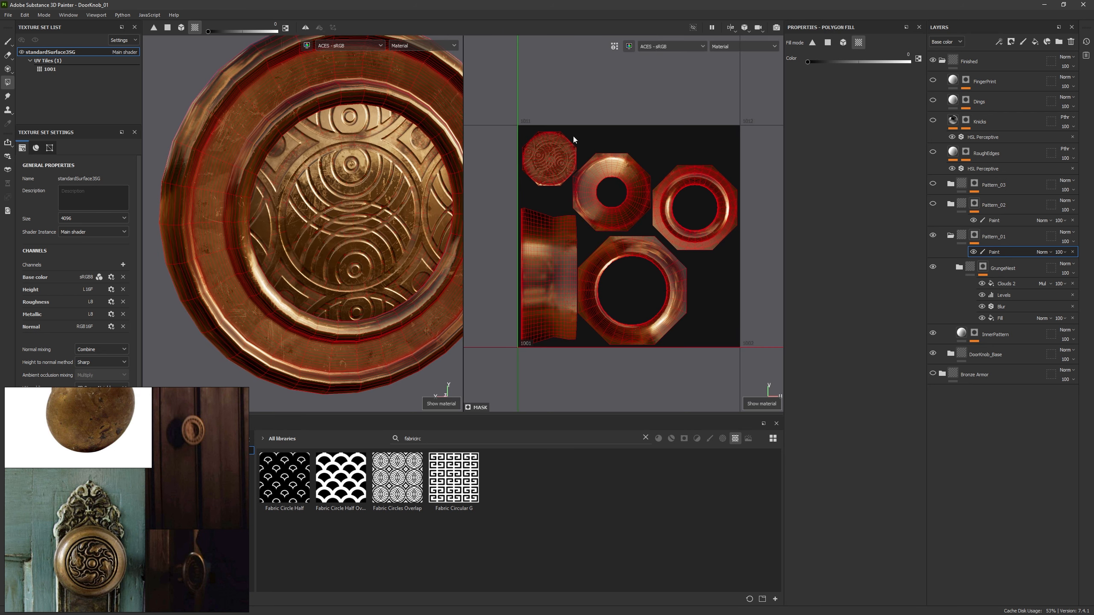
{"action": "key", "text": "x"}
{"action": "left_click", "coordinate": [619, 160]}
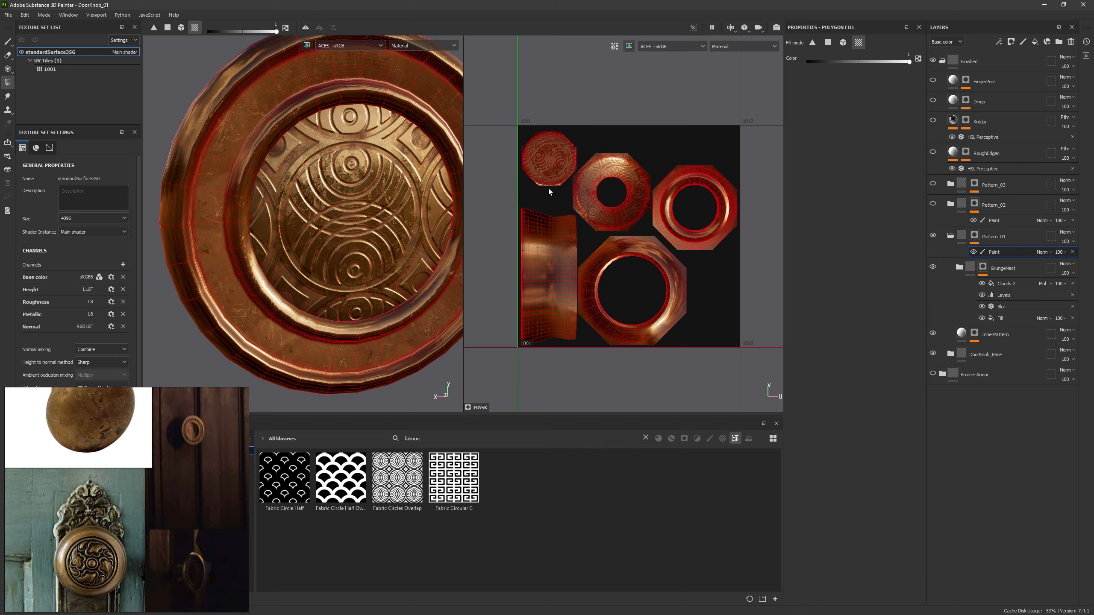
{"action": "key", "text": "ctrl+z"}
{"action": "key", "text": "ctrl+z"}
{"action": "left_click_drag", "start_coordinate": [366, 224], "coordinate": [396, 241], "text": "alt"}
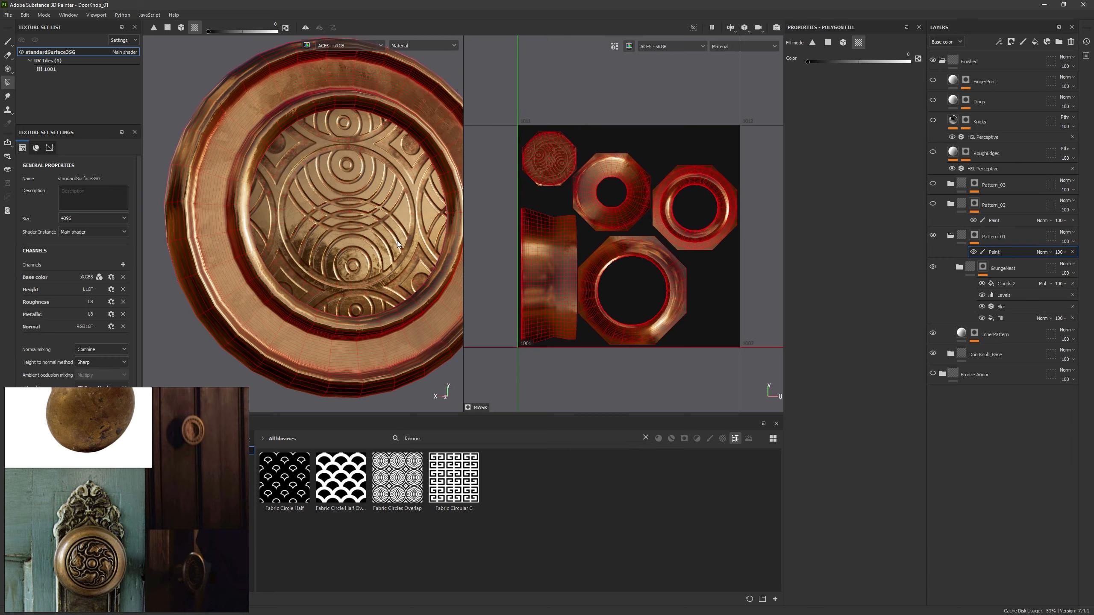
{"action": "right_click_drag", "start_coordinate": [396, 242], "coordinate": [406, 252], "text": "shift"}
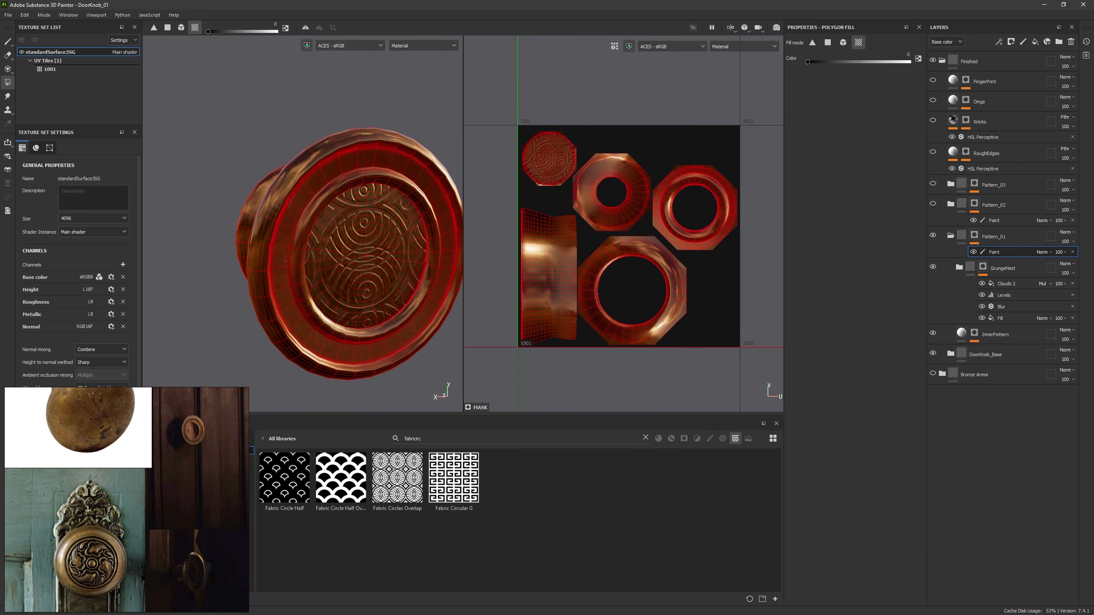
Step: Set the viewport's mesh wireframe color to black in the display settings and toggle the mesh wireframe
{"action": "left_click_drag", "start_coordinate": [1092, 614], "coordinate": [664, 245]}
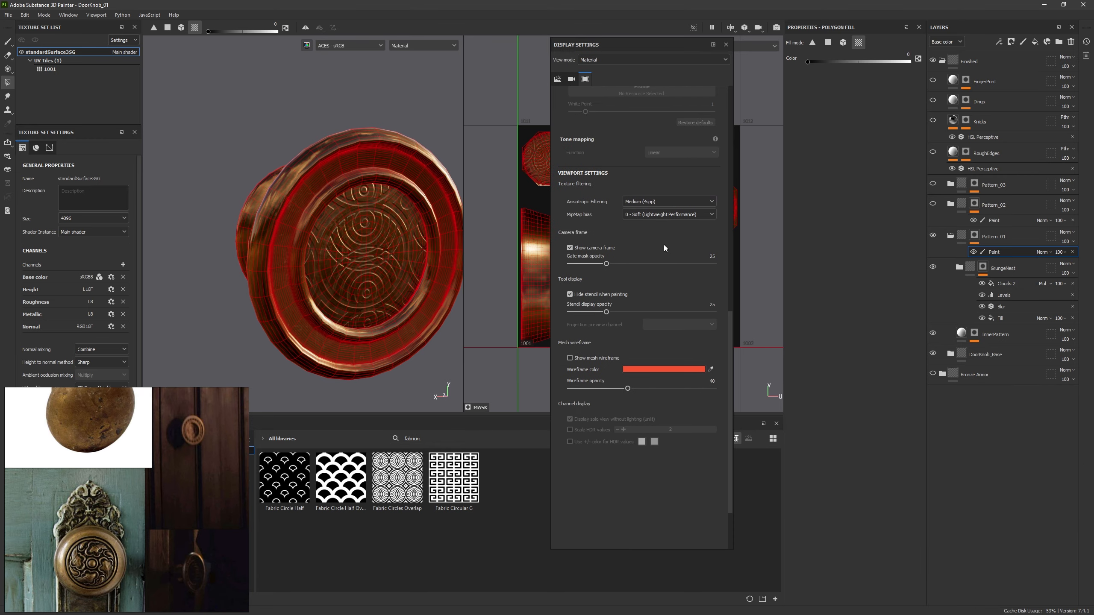
{"action": "left_click", "coordinate": [627, 371]}
{"action": "left_click_drag", "start_coordinate": [665, 393], "coordinate": [566, 495]}
{"action": "left_click_drag", "start_coordinate": [354, 279], "coordinate": [328, 281], "text": "alt"}
{"action": "right_click_drag", "start_coordinate": [329, 280], "coordinate": [338, 285], "text": "shift"}
{"action": "scroll", "coordinate": [339, 284], "scroll_direction": "up", "scroll_amount": 3}
{"action": "left_click", "coordinate": [571, 358]}
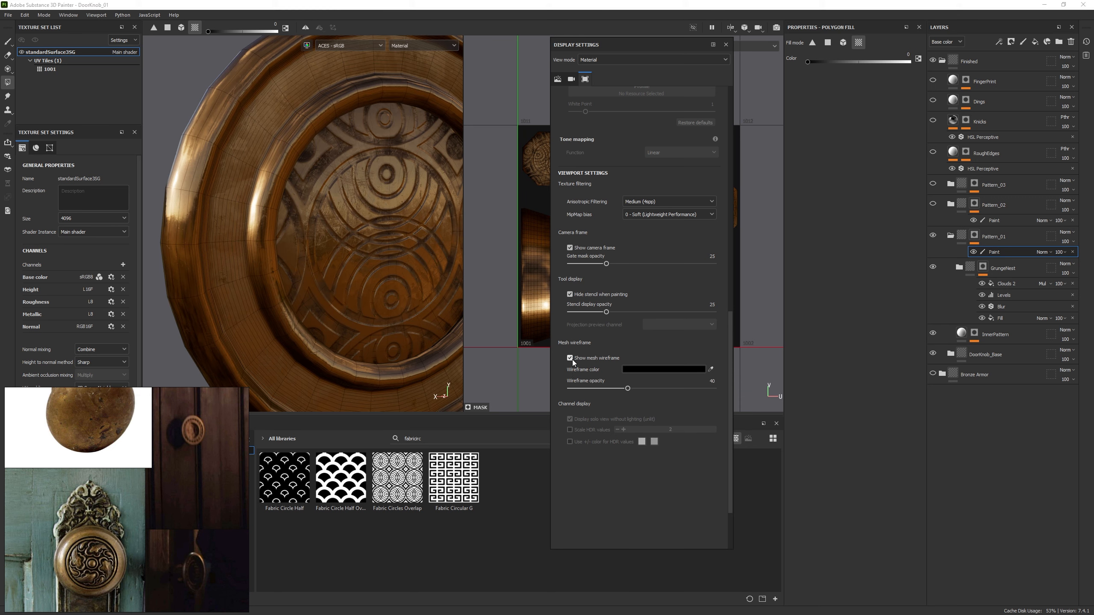
Step: Raise the mesh wireframe opacity to 100 and close the display settings
{"action": "left_click_drag", "start_coordinate": [615, 388], "coordinate": [715, 389]}
{"action": "left_click_drag", "start_coordinate": [335, 283], "coordinate": [368, 289], "text": "alt"}
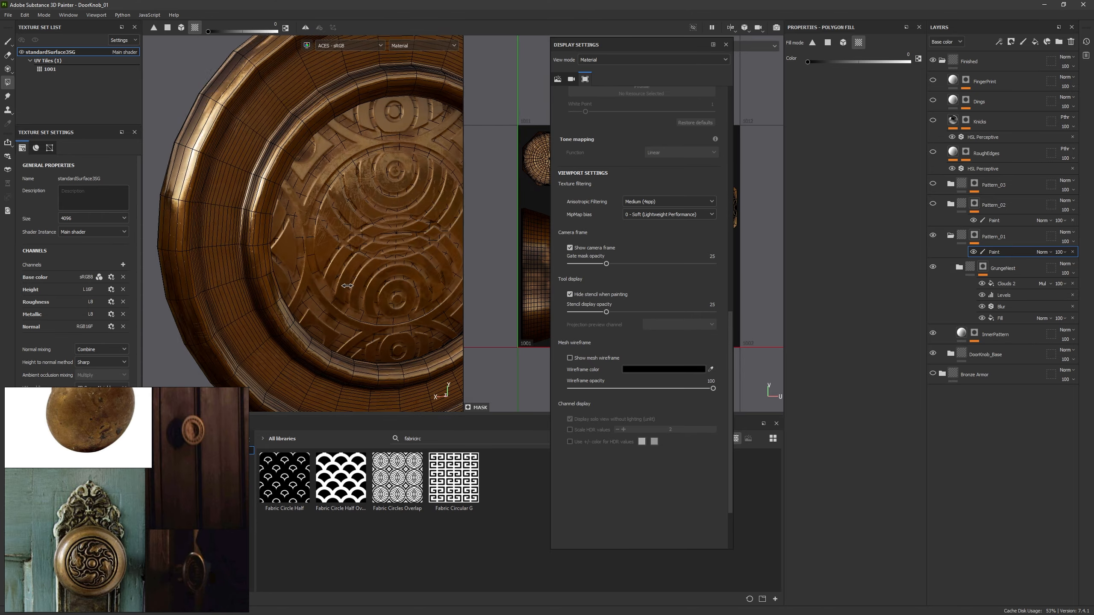
{"action": "right_click_drag", "start_coordinate": [375, 297], "coordinate": [373, 220], "text": "alt"}
{"action": "left_click_drag", "start_coordinate": [594, 46], "coordinate": [719, 46]}
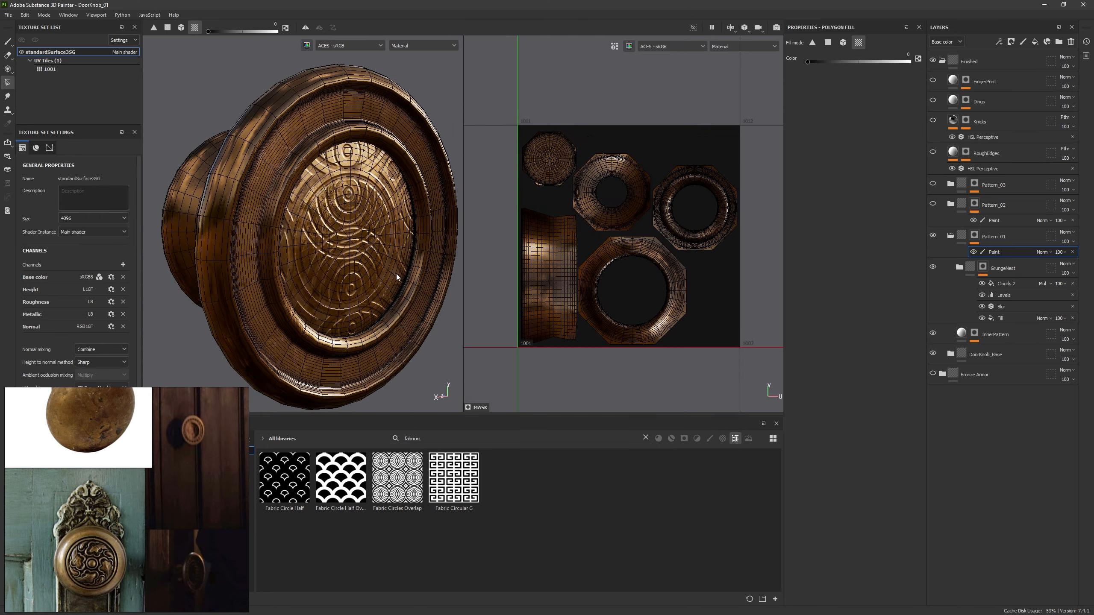
Step: Leave Pattern_01's mask painting by selecting the group itself, review the patterned disc, and collapse the group
{"action": "left_click_drag", "start_coordinate": [396, 273], "coordinate": [316, 318], "text": "alt"}
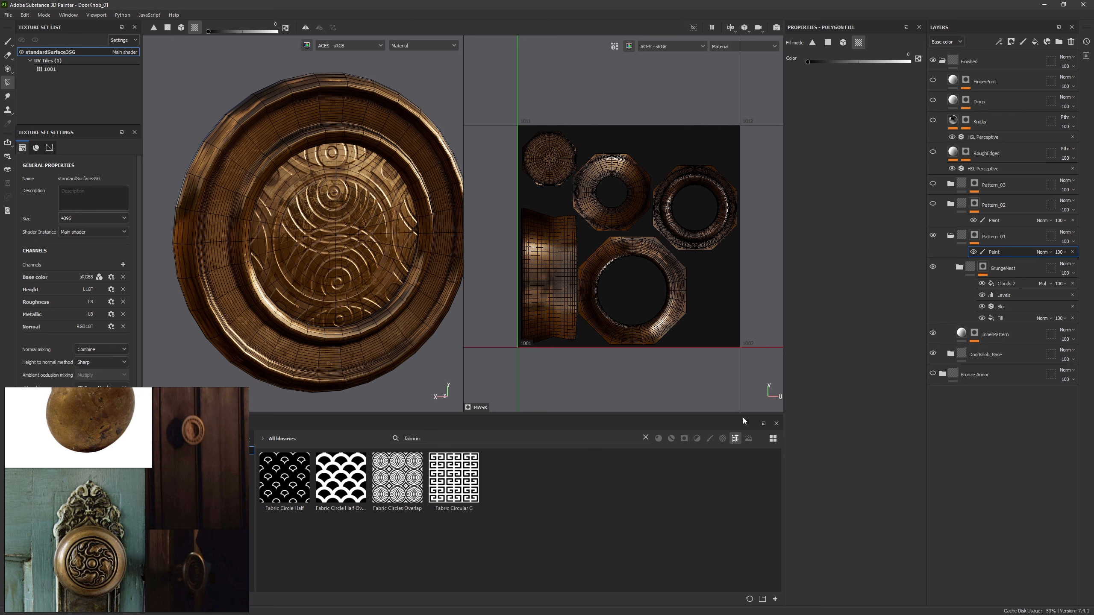
{"action": "key", "text": "Delete"}
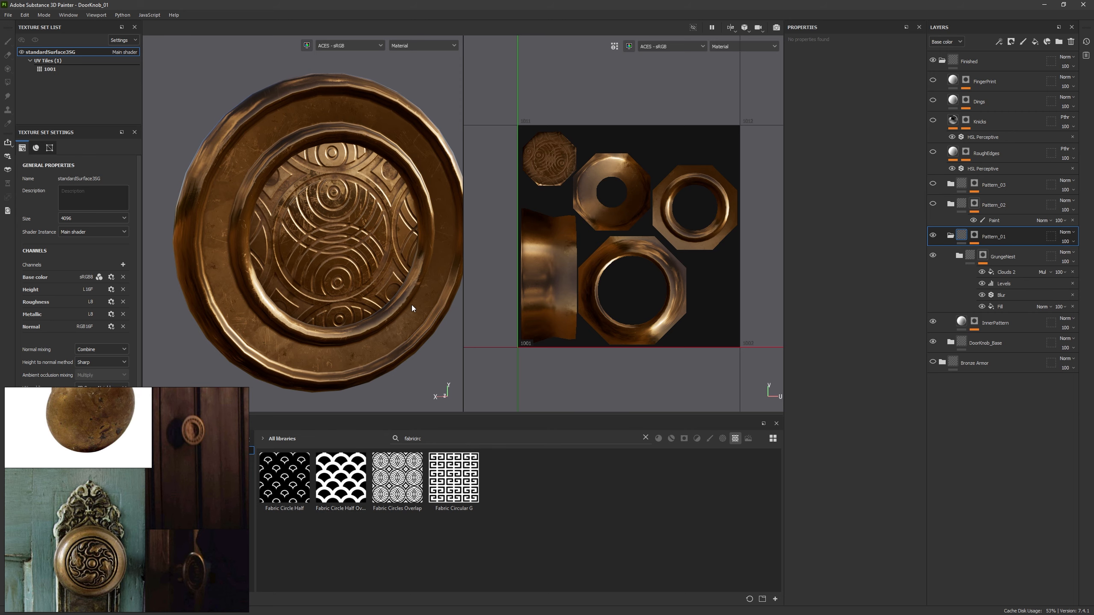
{"action": "left_click_drag", "start_coordinate": [412, 304], "coordinate": [368, 247], "text": "alt"}
{"action": "right_click_drag", "start_coordinate": [367, 247], "coordinate": [422, 275], "text": "shift"}
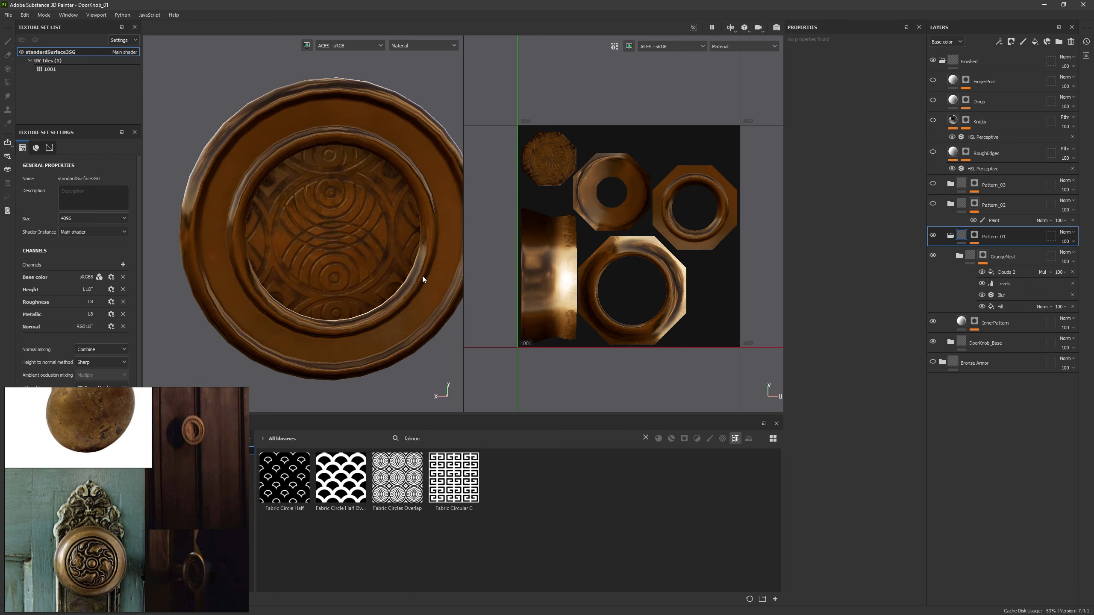
{"action": "left_click_drag", "start_coordinate": [422, 275], "coordinate": [394, 263], "text": "alt"}
{"action": "right_click_drag", "start_coordinate": [394, 263], "coordinate": [437, 280], "text": "shift"}
{"action": "left_click_drag", "start_coordinate": [437, 280], "coordinate": [442, 302], "text": "alt"}
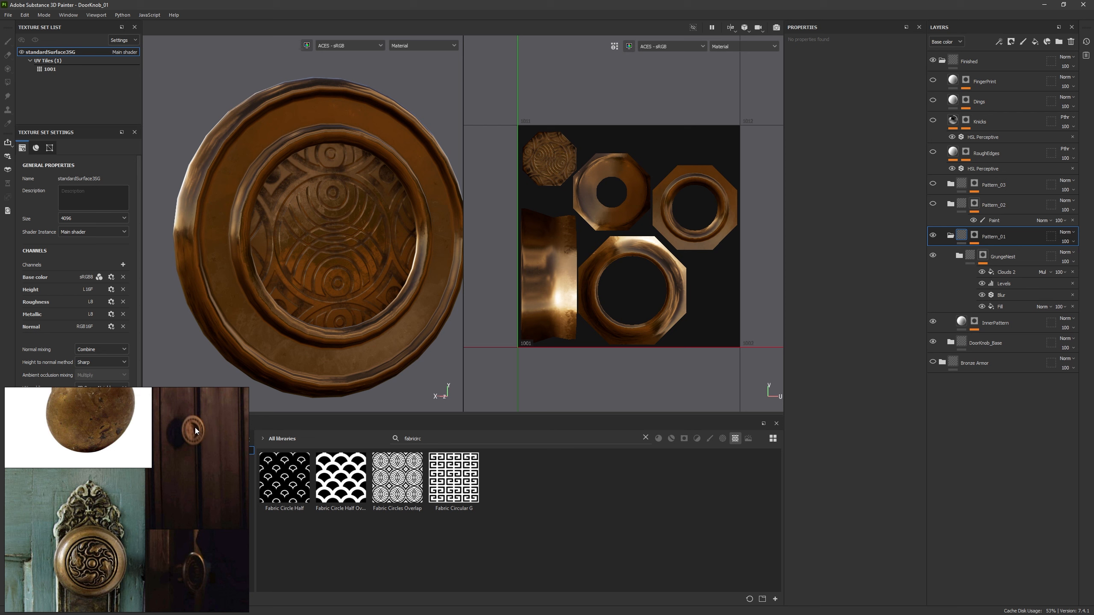
{"action": "left_click", "coordinate": [949, 236]}
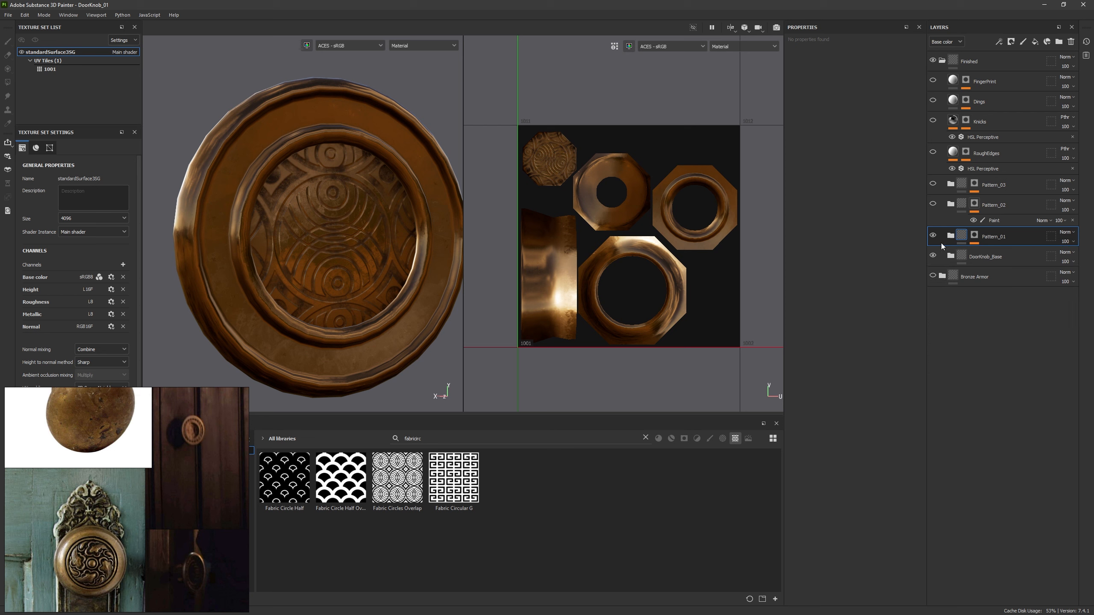
Step: Make the Pattern_02 group visible and view its mask on the knob
{"action": "left_click_drag", "start_coordinate": [394, 263], "coordinate": [409, 276], "text": "alt"}
{"action": "right_click_drag", "start_coordinate": [409, 275], "coordinate": [448, 283], "text": "shift"}
{"action": "left_click_drag", "start_coordinate": [448, 282], "coordinate": [431, 277], "text": "alt"}
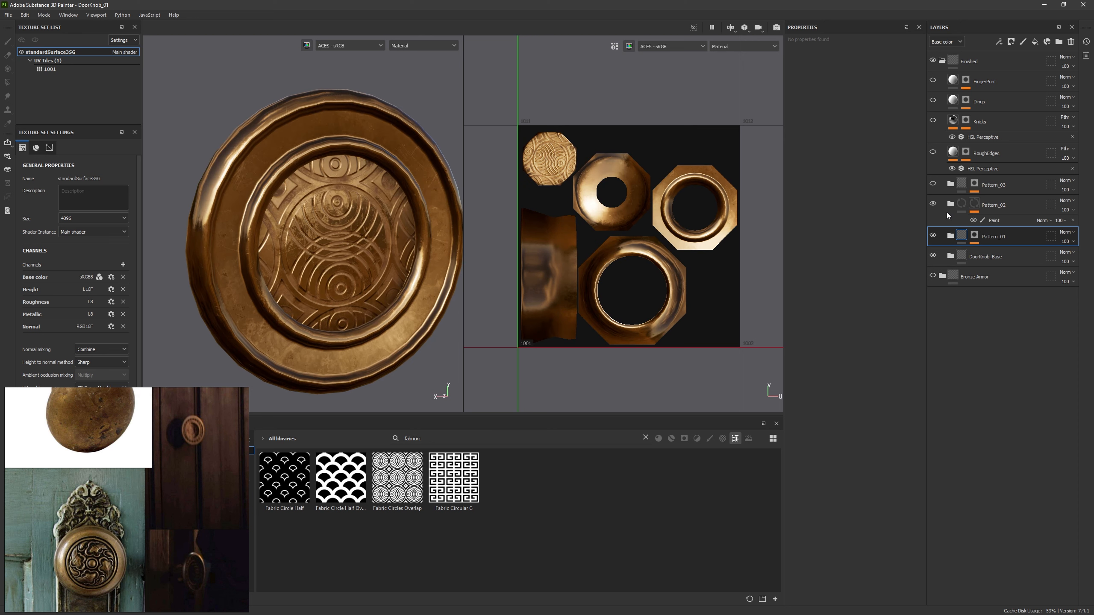
{"action": "left_click", "coordinate": [932, 203]}
{"action": "left_click", "coordinate": [974, 204], "text": "alt"}
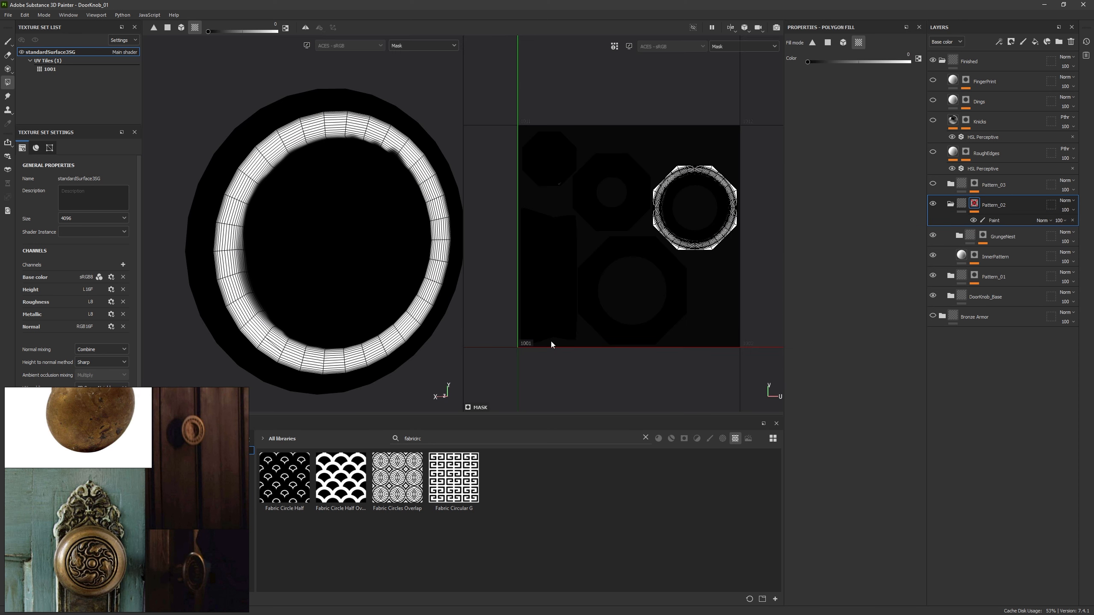
{"action": "left_click_drag", "start_coordinate": [446, 250], "coordinate": [373, 263], "text": "alt"}
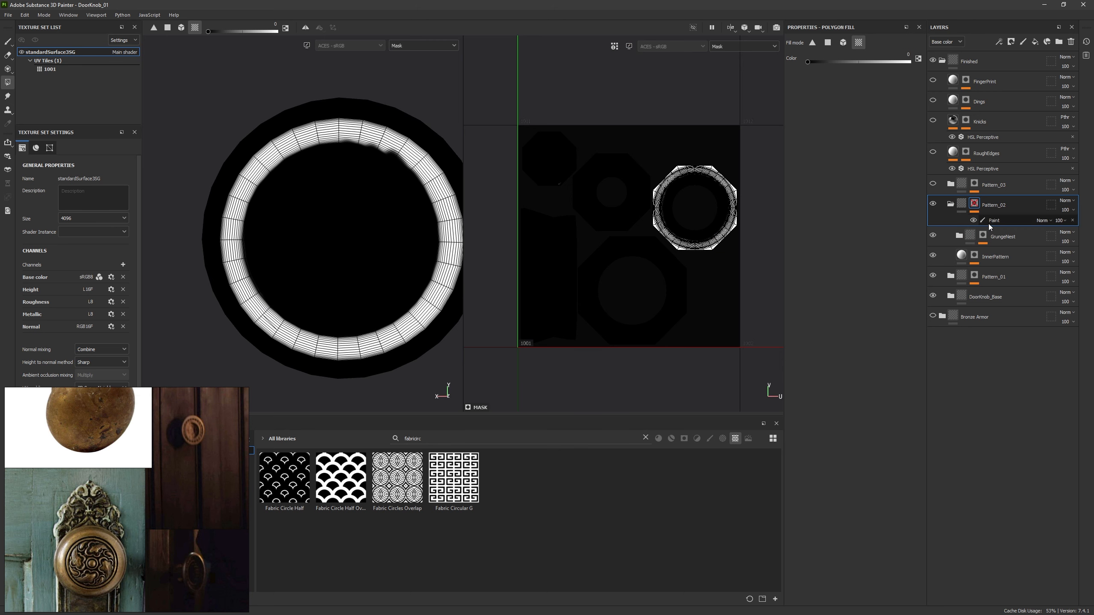
Step: In Pattern_02, hide GrungeNest, isolate the base fill in InnerPattern's mask by disabling the effects above it, and select that fill
{"action": "left_click", "coordinate": [962, 203]}
{"action": "left_click", "coordinate": [933, 203]}
{"action": "left_click", "coordinate": [935, 203]}
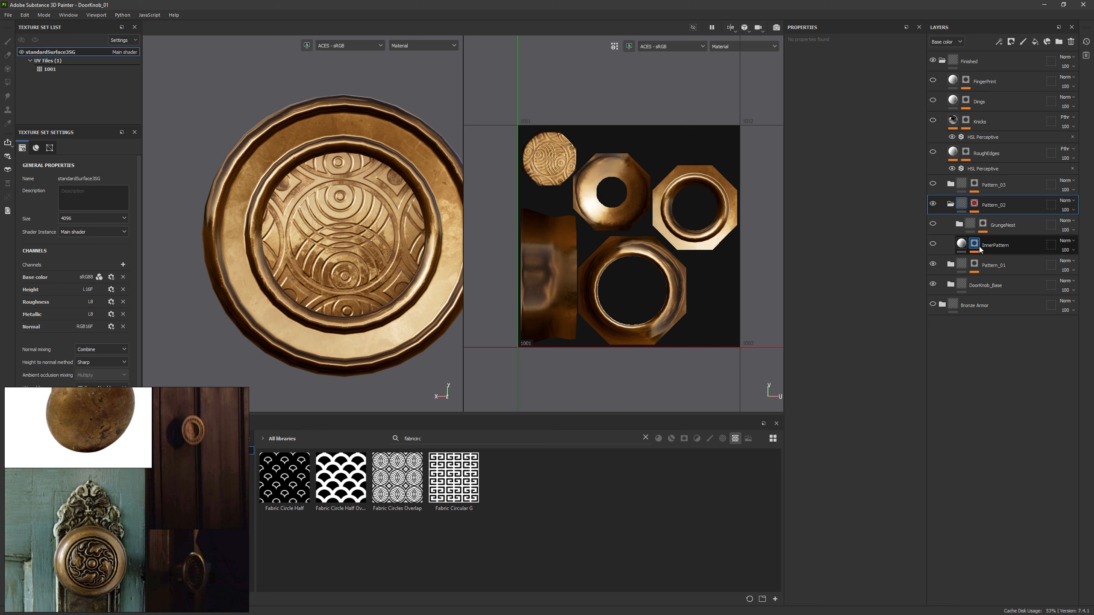
{"action": "left_click", "coordinate": [961, 244]}
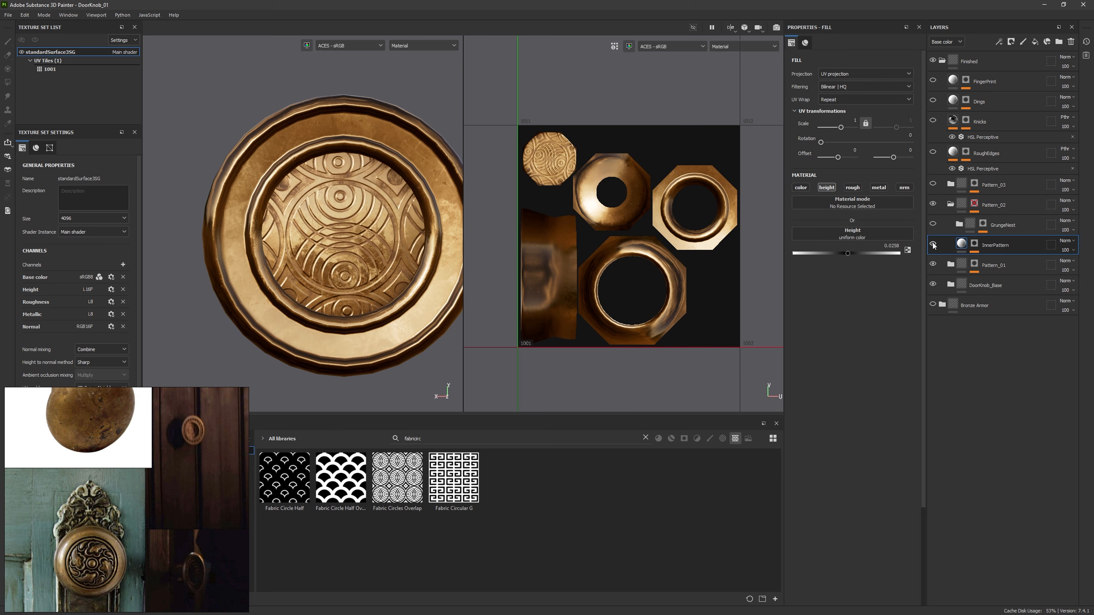
{"action": "left_click", "coordinate": [975, 244]}
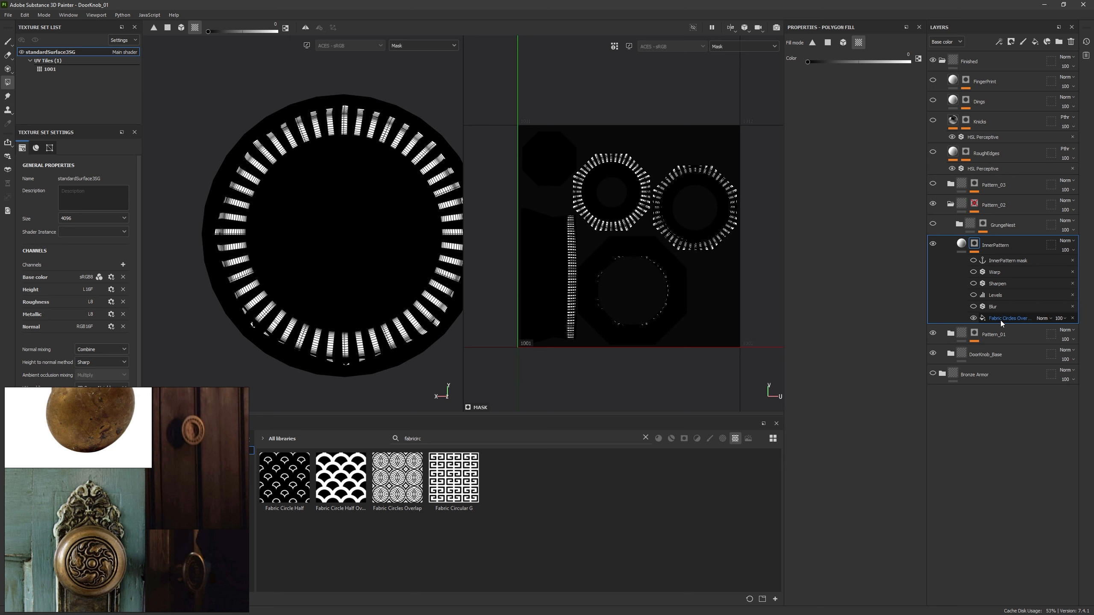
{"action": "left_click", "coordinate": [1000, 320]}
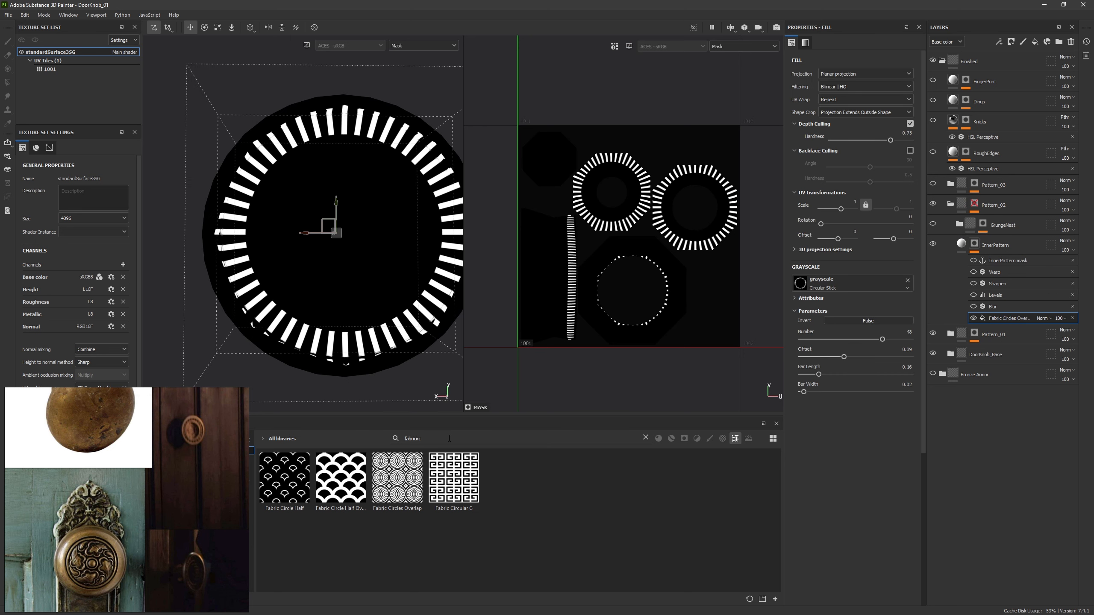
Step: Search the asset library for circles and look through the circle patterns
{"action": "right_click", "coordinate": [421, 439]}
{"action": "left_click", "coordinate": [374, 441]}
{"action": "key", "text": "BackSpace"}
{"action": "key", "text": "BackSpace"}
{"action": "key", "text": "BackSpace"}
{"action": "key", "text": "BackSpace"}
{"action": "key", "text": "BackSpace"}
{"action": "key", "text": "BackSpace"}
{"action": "key", "text": "BackSpace"}
{"action": "key", "text": "BackSpace"}
{"action": "key", "text": "BackSpace"}
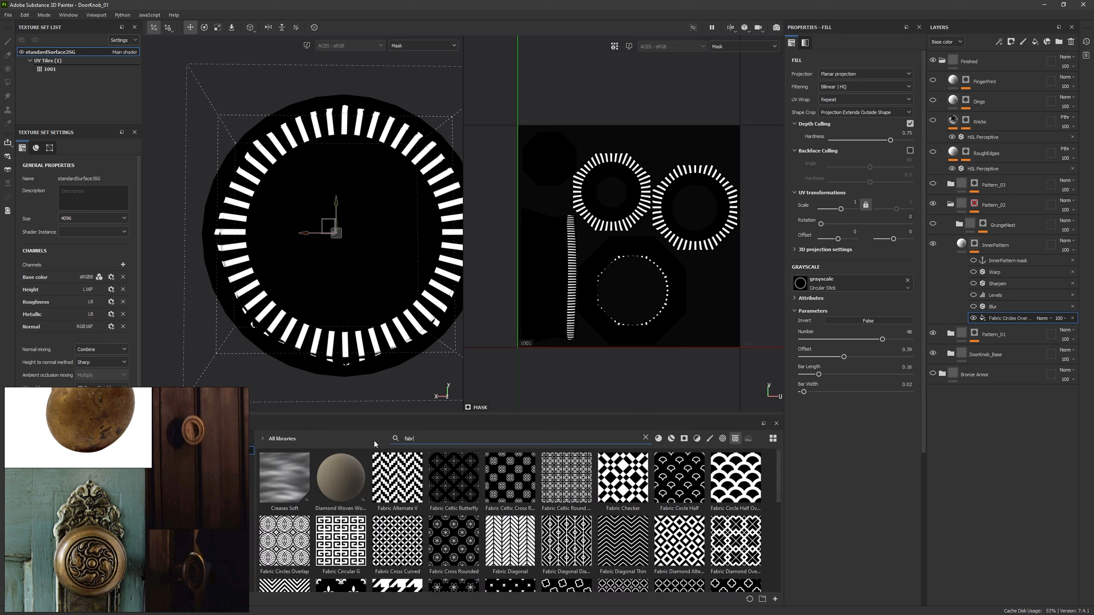
{"action": "type", "text": "circles"}
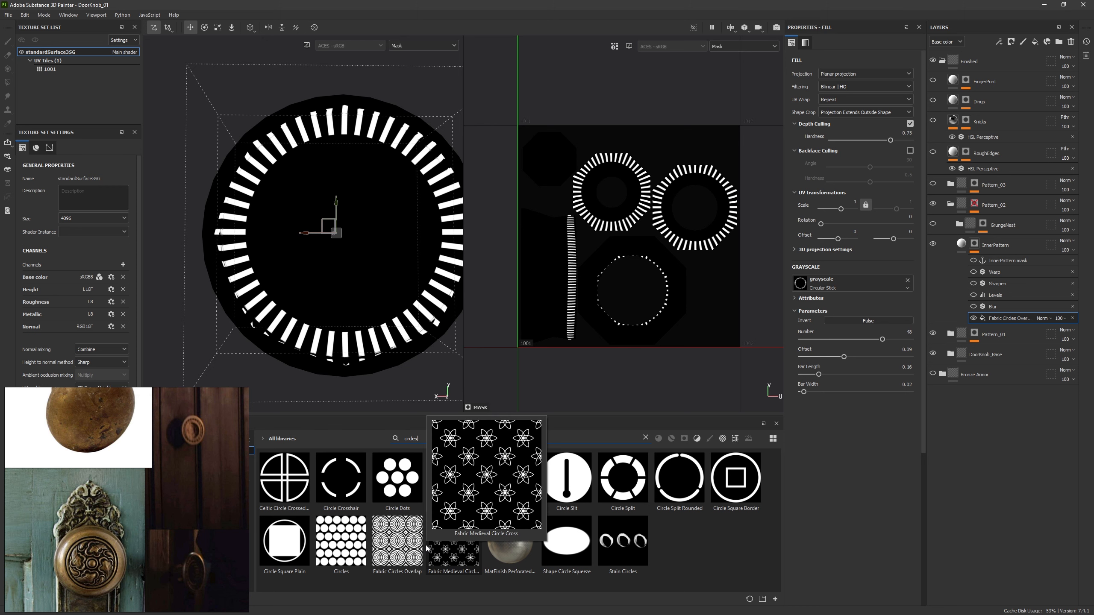
{"action": "mouse_move", "coordinate": [695, 500]}
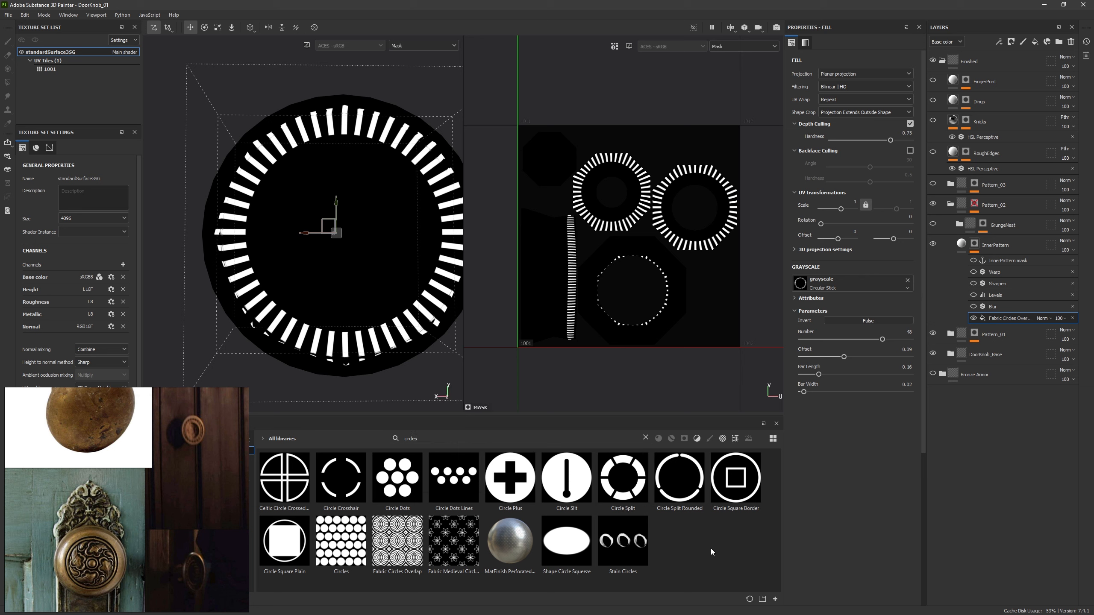
Step: Search the asset library for circular and assign Circular Stick as the grayscale of InnerPattern's mask fill
{"action": "double_click", "coordinate": [409, 445]}
{"action": "type", "text": "CIRCULAR"}
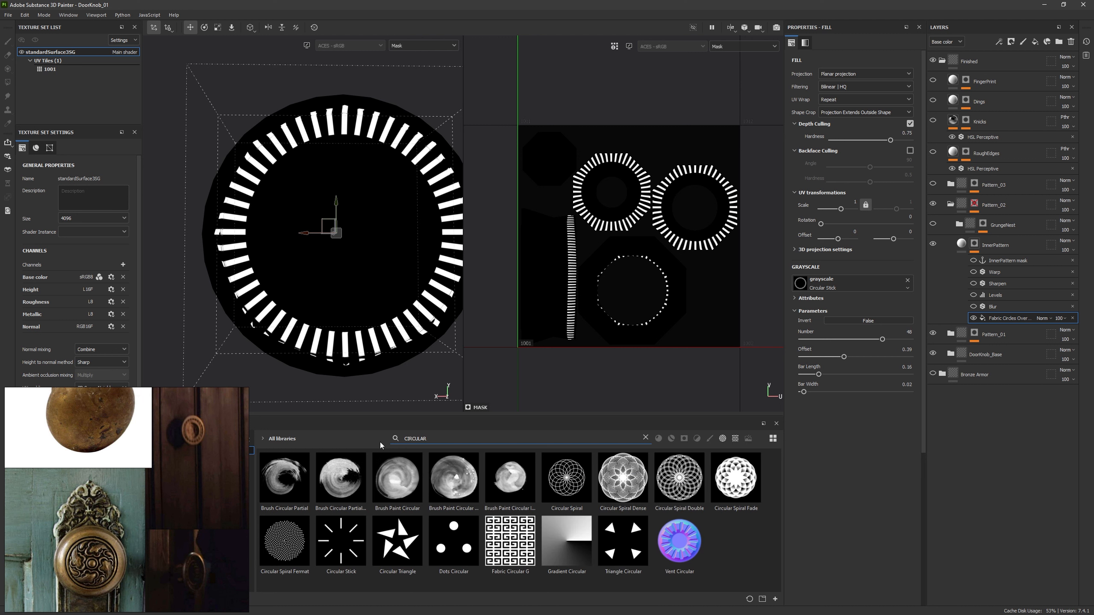
{"action": "key", "text": "ctrl+a"}
{"action": "type", "text": "circular"}
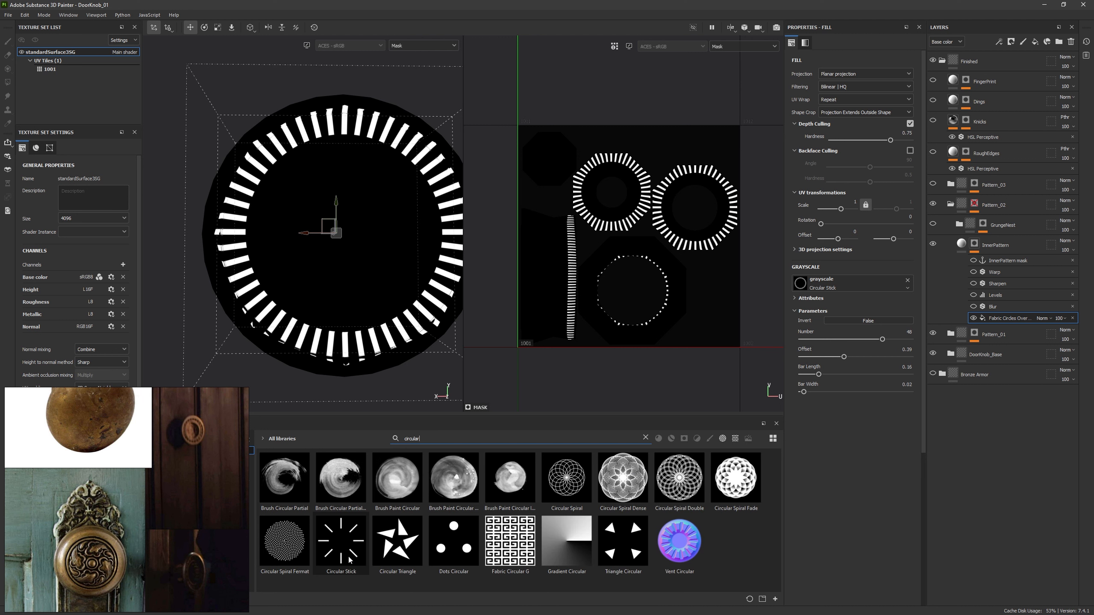
{"action": "mouse_move", "coordinate": [407, 564]}
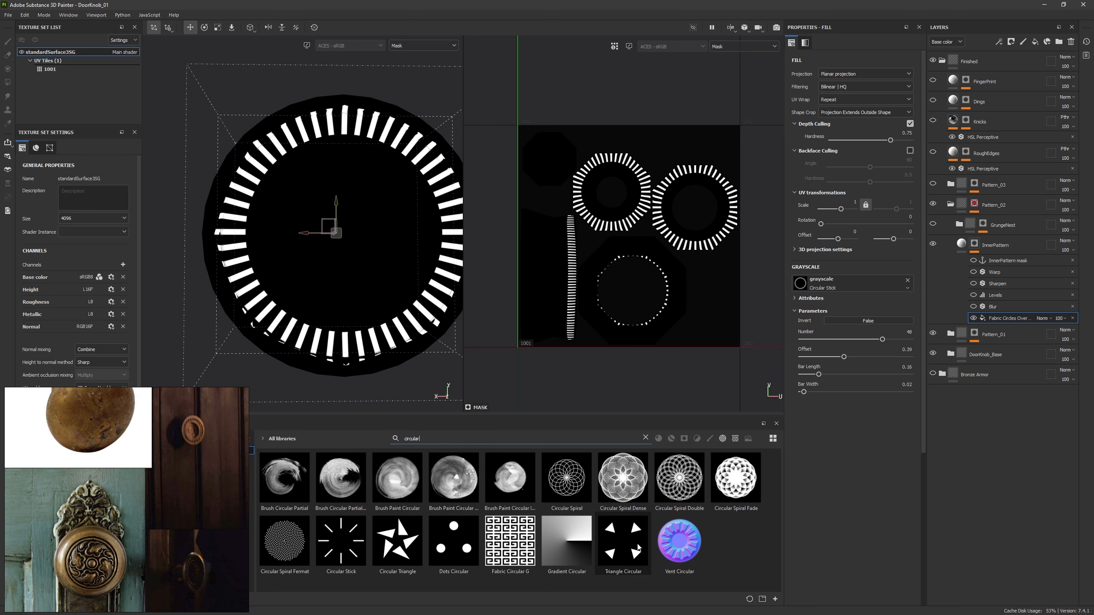
{"action": "mouse_move", "coordinate": [878, 338]}
{"action": "left_mouse_down"}
{"action": "mouse_move", "coordinate": [825, 339]}
{"action": "mouse_move", "coordinate": [861, 339]}
{"action": "left_mouse_up"}
{"action": "left_click_drag", "start_coordinate": [348, 544], "coordinate": [850, 284]}
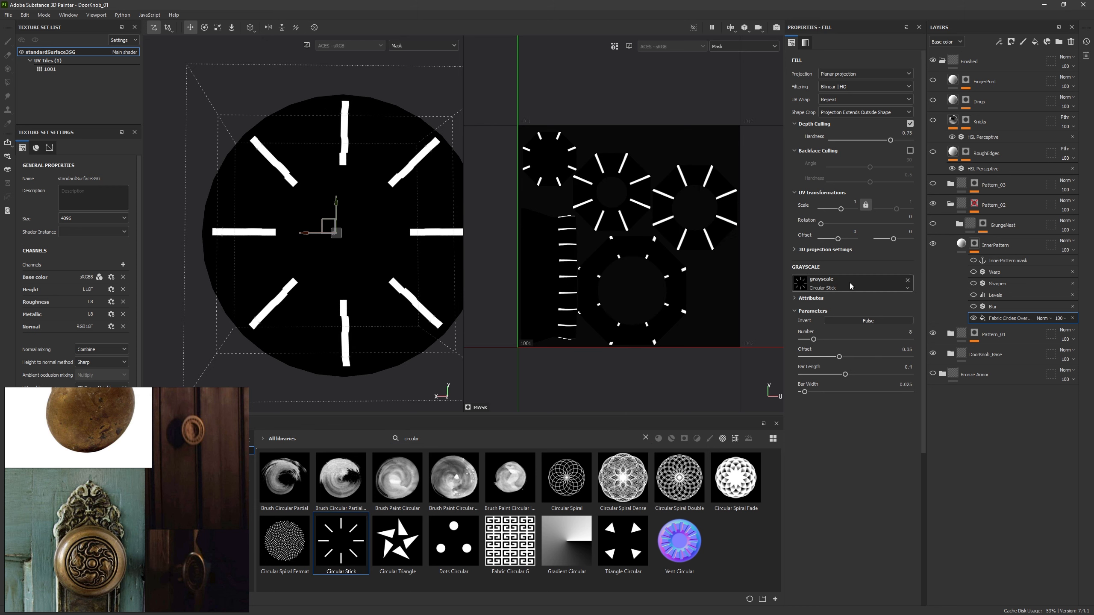
Step: Adjust the Circular Stick parameters to Number 27, Offset 0.39, Bar Length 0.52 and Bar Width 0.04
{"action": "left_click_drag", "start_coordinate": [813, 339], "coordinate": [858, 375]}
{"action": "left_click", "coordinate": [846, 358]}
{"action": "mouse_move", "coordinate": [805, 392]}
{"action": "left_mouse_down"}
{"action": "mouse_move", "coordinate": [862, 392]}
{"action": "mouse_move", "coordinate": [810, 392]}
{"action": "left_mouse_up"}
{"action": "left_click_drag", "start_coordinate": [845, 340], "coordinate": [809, 340]}
{"action": "left_click_drag", "start_coordinate": [811, 392], "coordinate": [911, 374]}
{"action": "left_click_drag", "start_coordinate": [846, 357], "coordinate": [858, 376]}
{"action": "left_click_drag", "start_coordinate": [810, 339], "coordinate": [836, 339]}
{"action": "left_click_drag", "start_coordinate": [849, 339], "coordinate": [826, 340]}
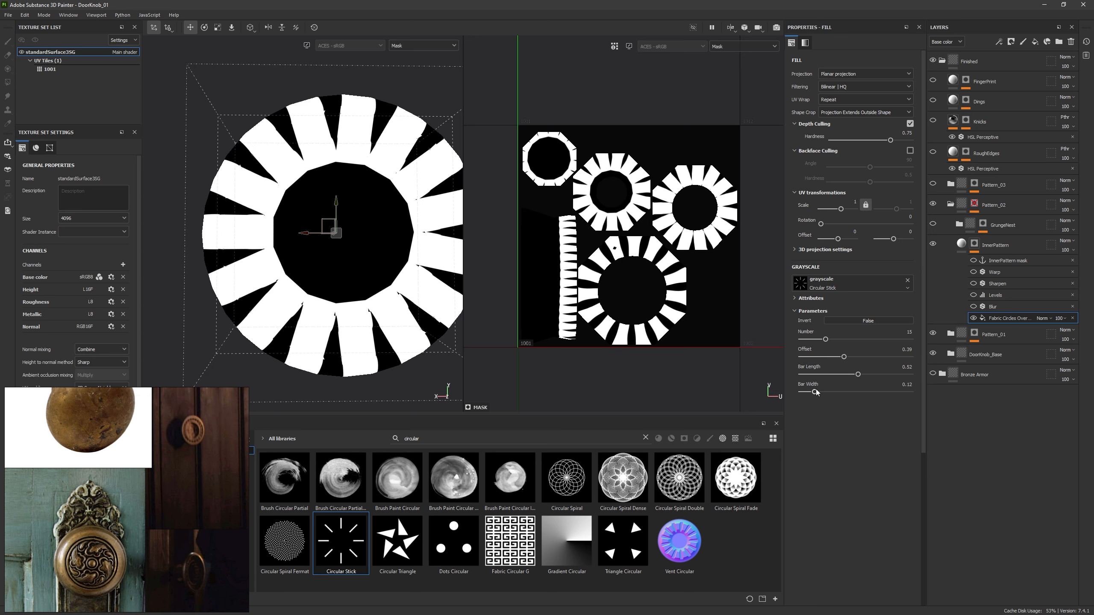
{"action": "left_click_drag", "start_coordinate": [814, 392], "coordinate": [806, 392]}
{"action": "left_click_drag", "start_coordinate": [837, 340], "coordinate": [846, 341]}
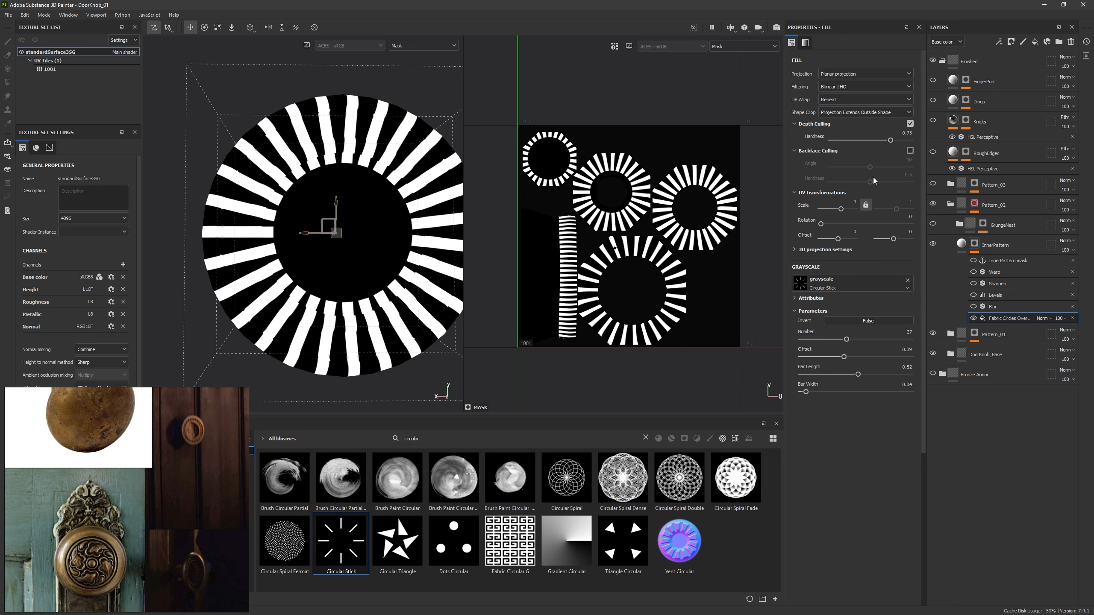
Step: Try UV projection for the Circular Stick fill and check it on the knob
{"action": "left_click", "coordinate": [863, 74]}
{"action": "left_click", "coordinate": [845, 84]}
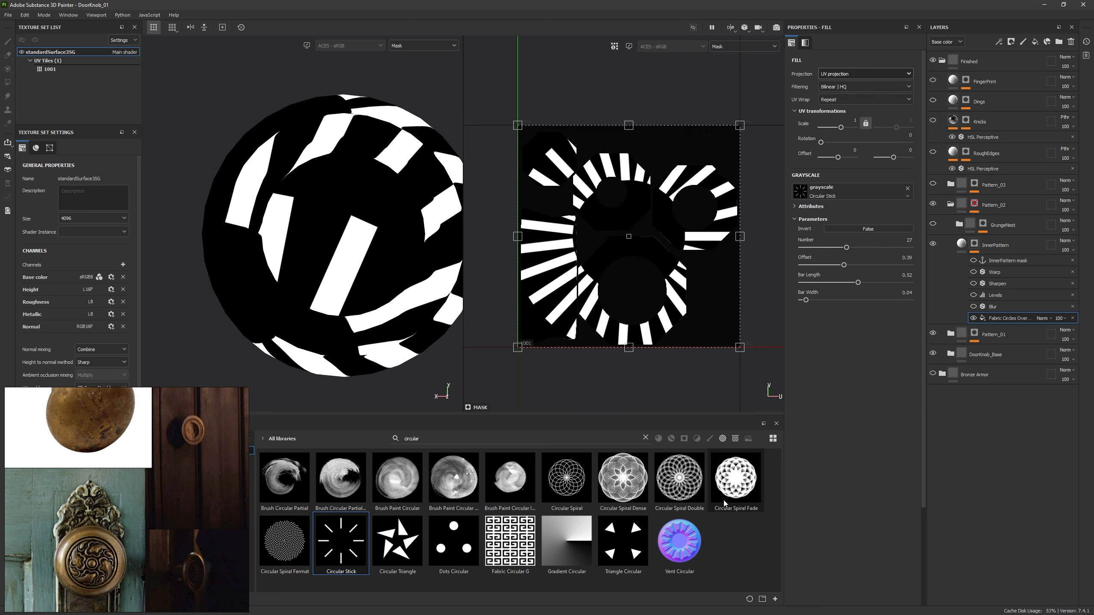
{"action": "left_click_drag", "start_coordinate": [386, 288], "coordinate": [421, 297], "text": "alt"}
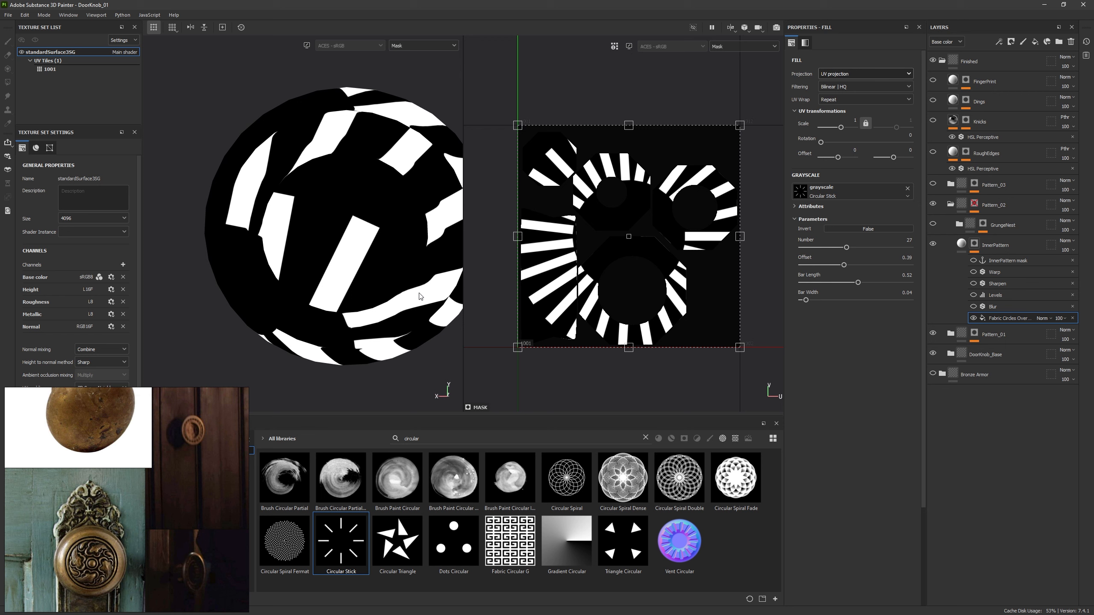
Step: Compare Fill (Match per UV Tile) with UV projection on the Circular Stick fill, ending on UV projection
{"action": "left_click", "coordinate": [836, 75]}
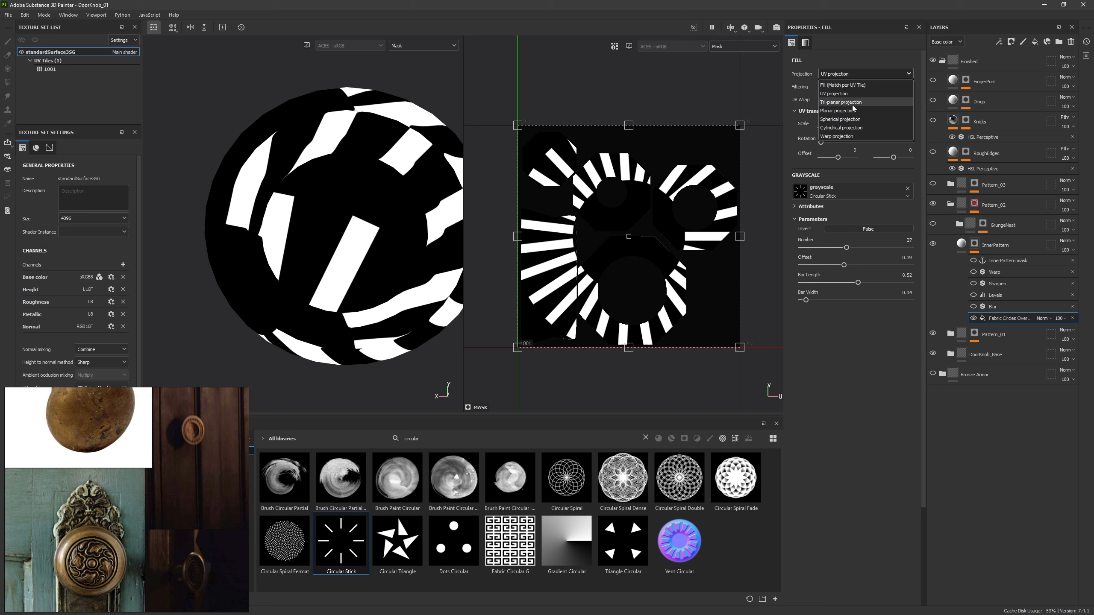
{"action": "left_click", "coordinate": [842, 85]}
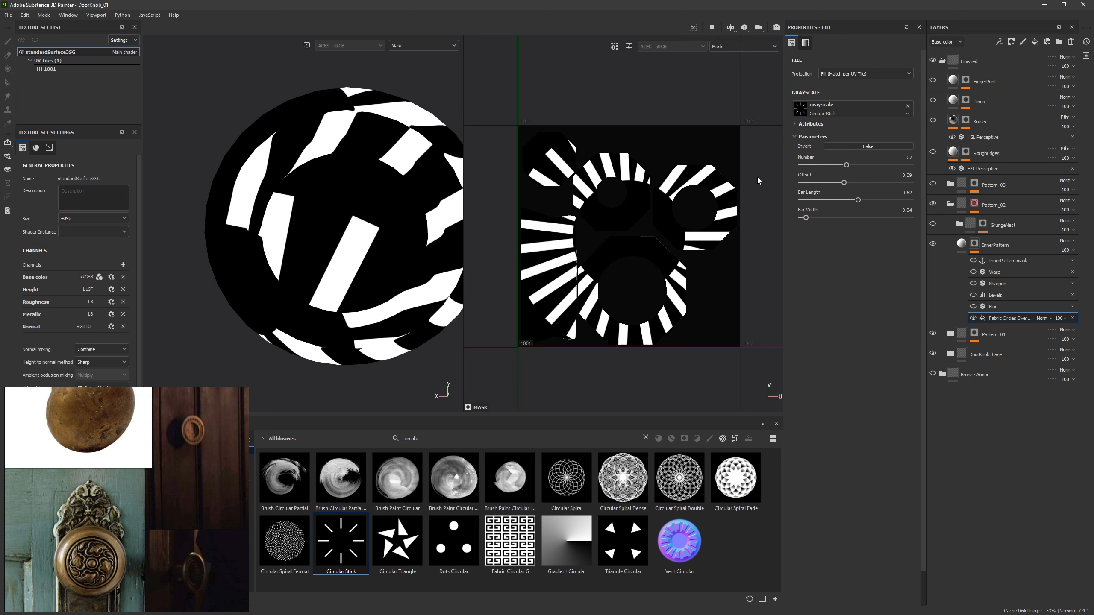
{"action": "left_click", "coordinate": [854, 76]}
{"action": "left_click", "coordinate": [864, 83]}
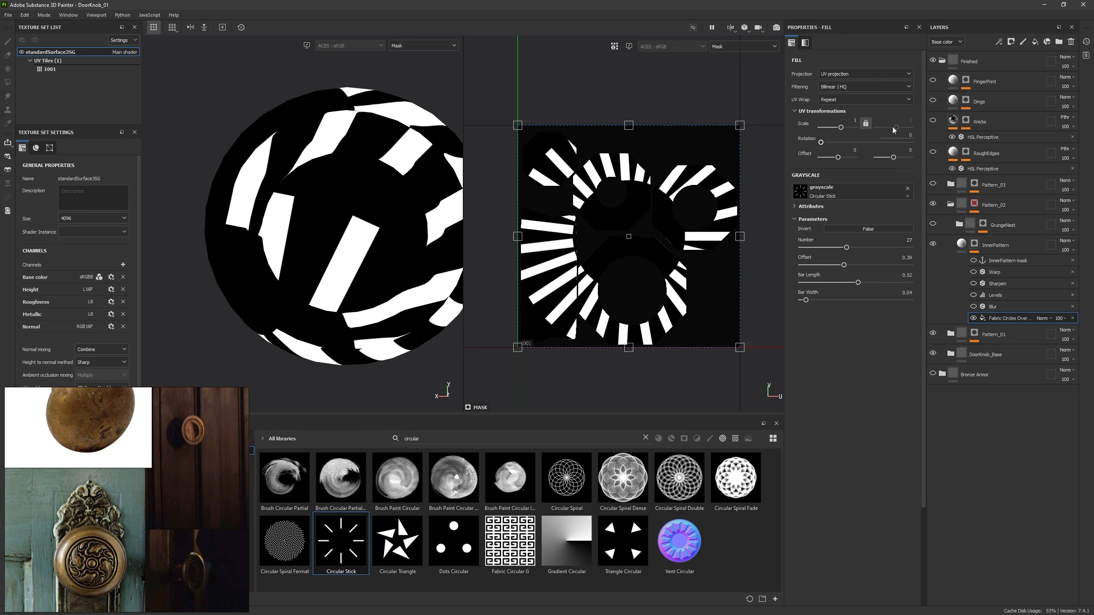
{"action": "left_click", "coordinate": [847, 73]}
{"action": "left_click", "coordinate": [869, 84]}
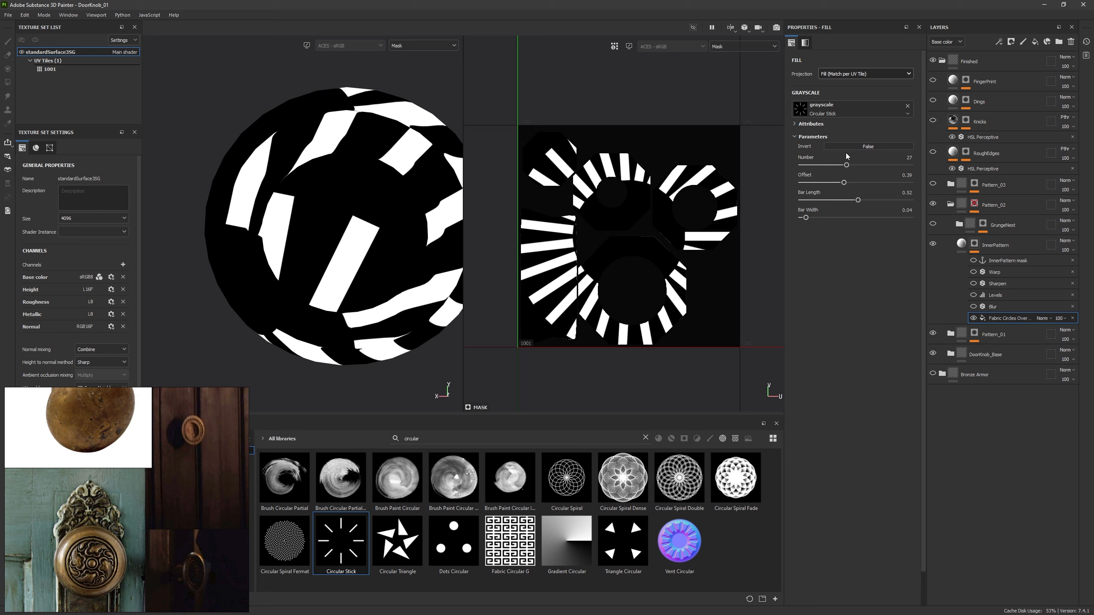
{"action": "left_click", "coordinate": [861, 76]}
{"action": "left_click", "coordinate": [847, 91]}
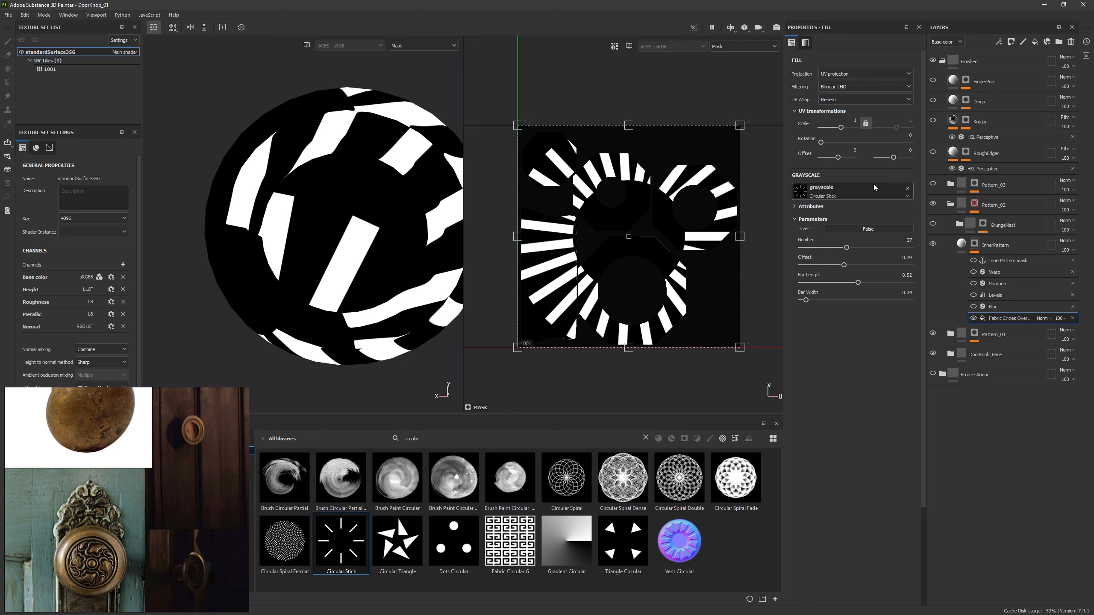
Step: Set the Circular Stick fill to Tri-planar projection and inspect the bars around the knob
{"action": "left_click", "coordinate": [876, 73]}
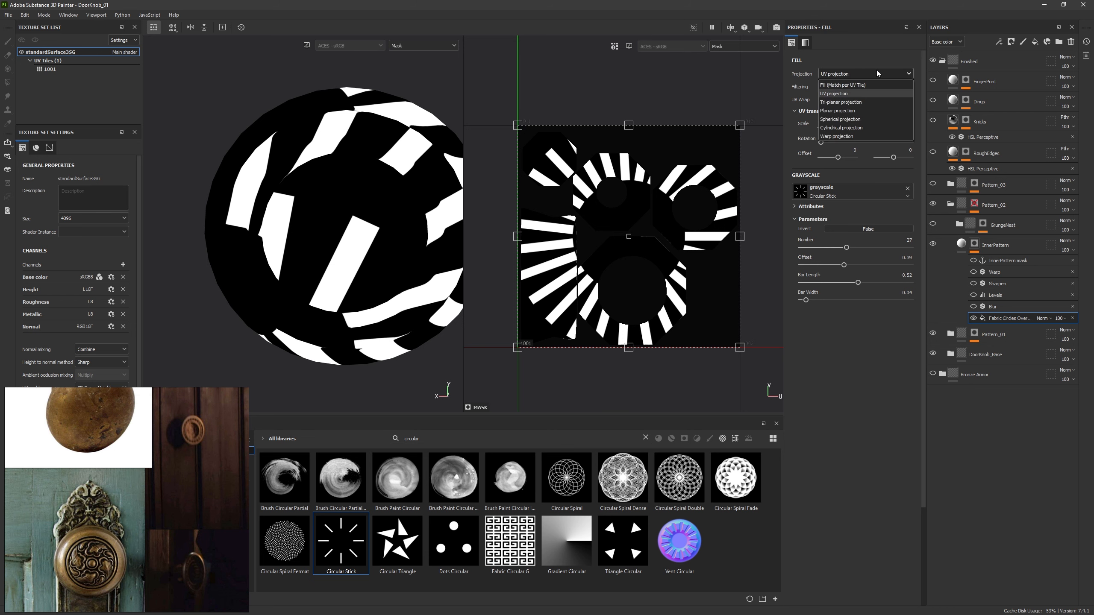
{"action": "left_click", "coordinate": [843, 102]}
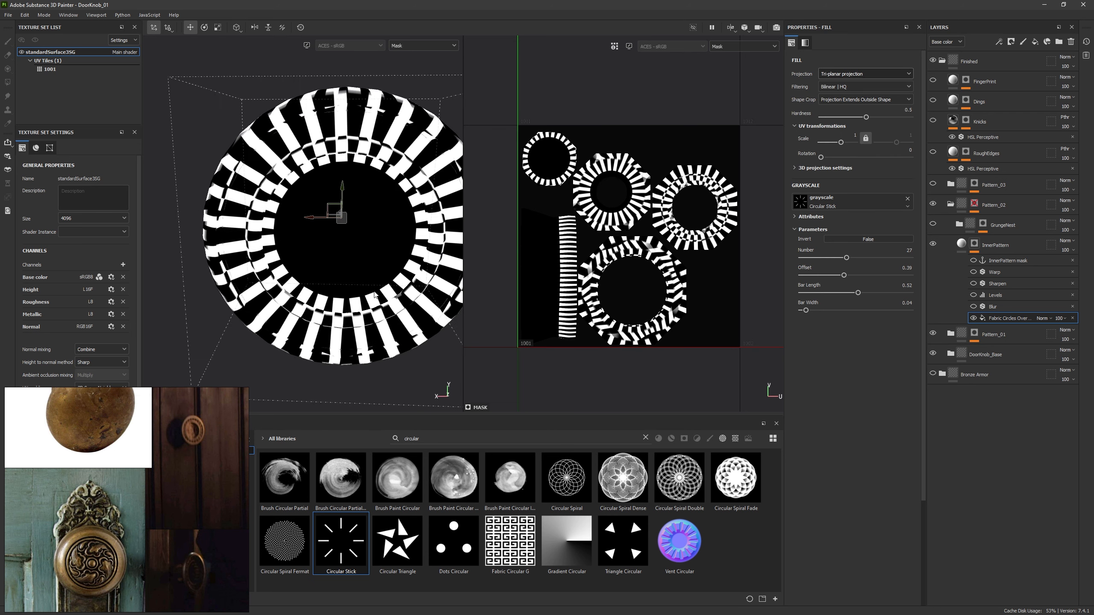
{"action": "left_click_drag", "start_coordinate": [374, 295], "coordinate": [381, 209], "text": "alt"}
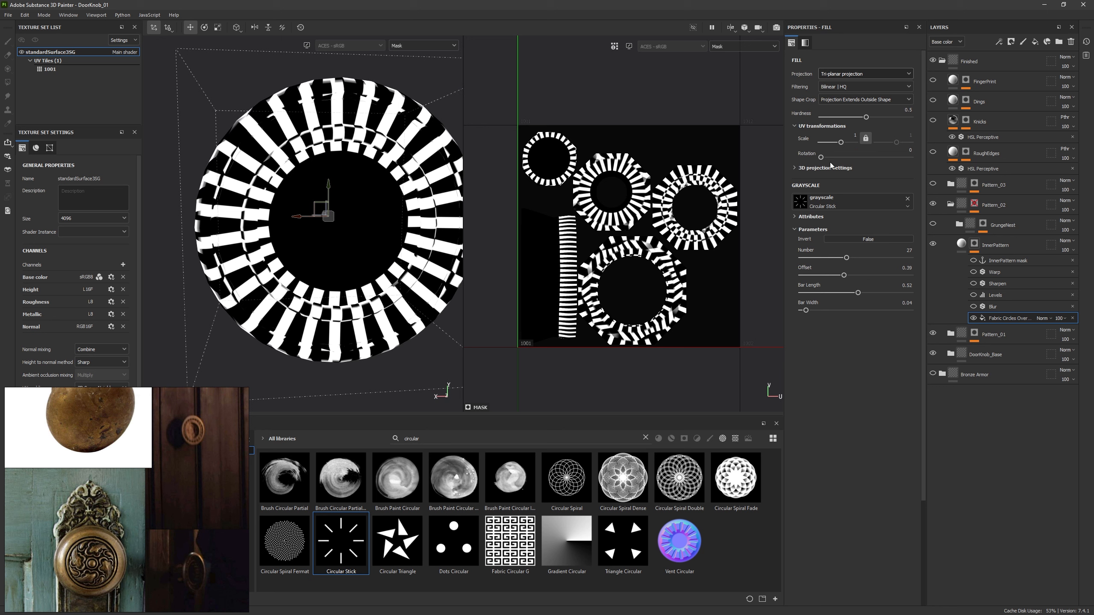
Step: Set the Circular Stick fill to Planar projection and inspect the bars from the side of the knob
{"action": "left_click", "coordinate": [851, 74]}
{"action": "left_click", "coordinate": [846, 112]}
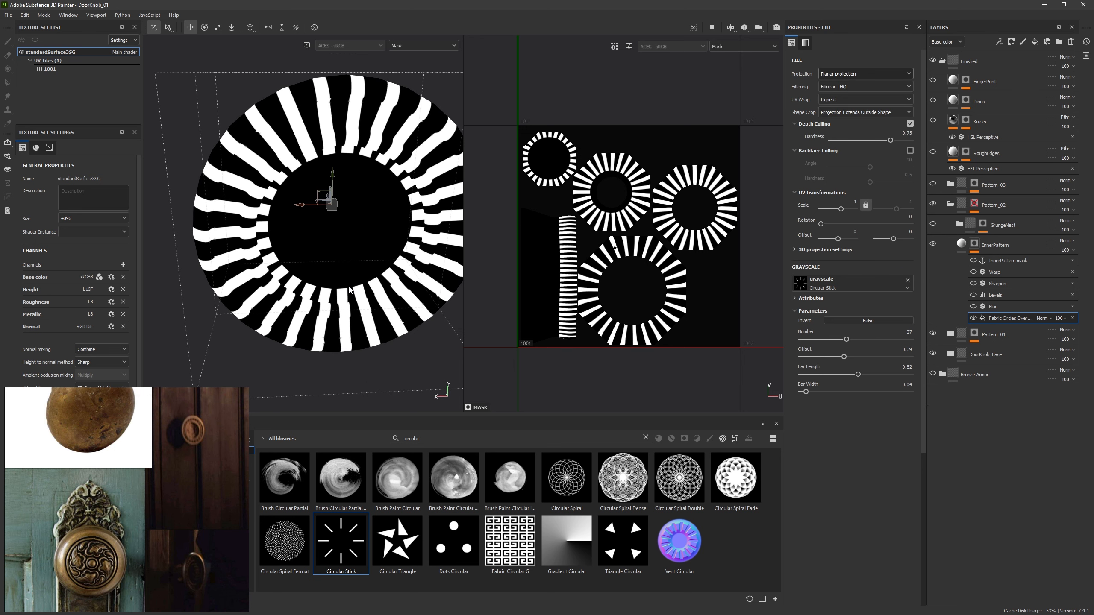
{"action": "left_click_drag", "start_coordinate": [348, 290], "coordinate": [465, 275], "text": "alt"}
{"action": "right_click_drag", "start_coordinate": [465, 276], "coordinate": [293, 263], "text": "alt"}
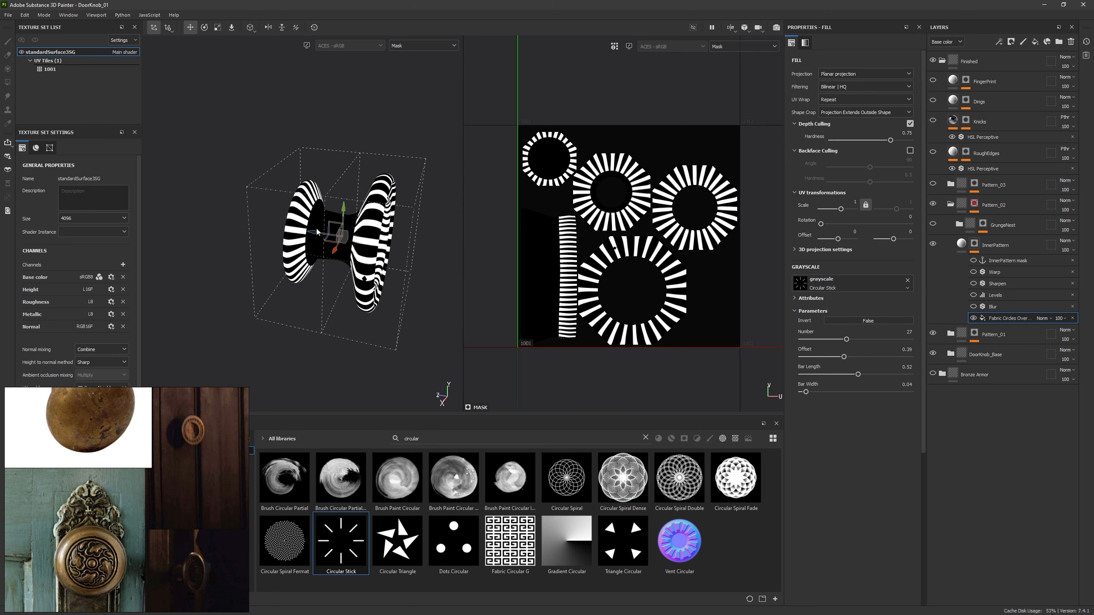
Step: Try shifting the planar projection to different positions on the knob with the 3D manipulator
{"action": "left_click_drag", "start_coordinate": [316, 232], "coordinate": [328, 277]}
{"action": "left_click_drag", "start_coordinate": [372, 215], "coordinate": [376, 142]}
{"action": "left_click_drag", "start_coordinate": [416, 177], "coordinate": [362, 176], "text": "alt"}
{"action": "left_click_drag", "start_coordinate": [416, 156], "coordinate": [413, 217]}
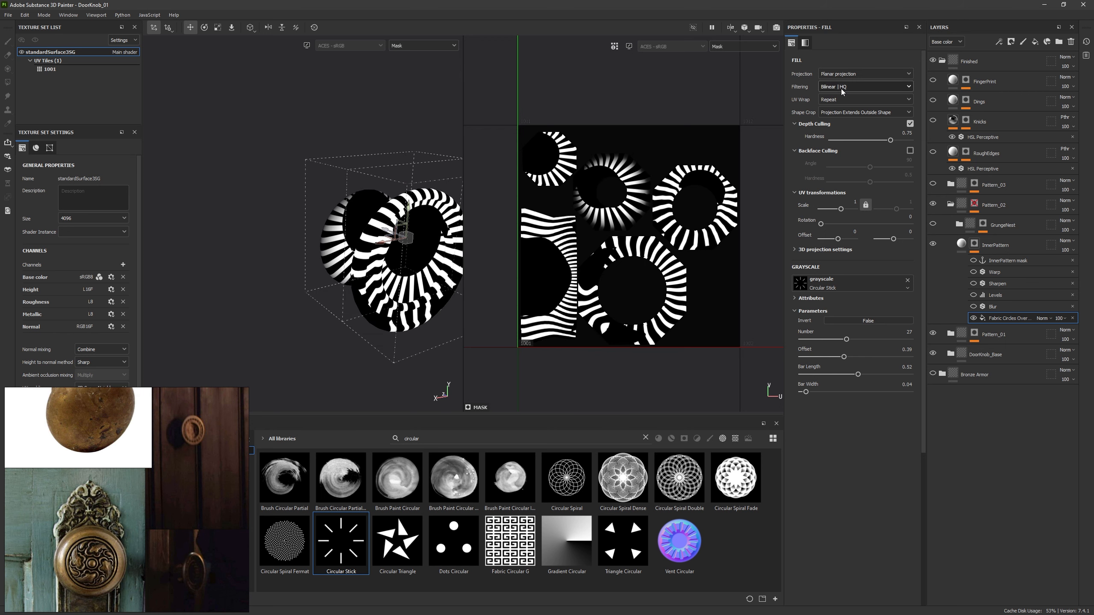
Step: Set the planar fill's UV Wrap to None and shift the projection off-centre to check the pattern's cutoff
{"action": "left_click", "coordinate": [836, 99]}
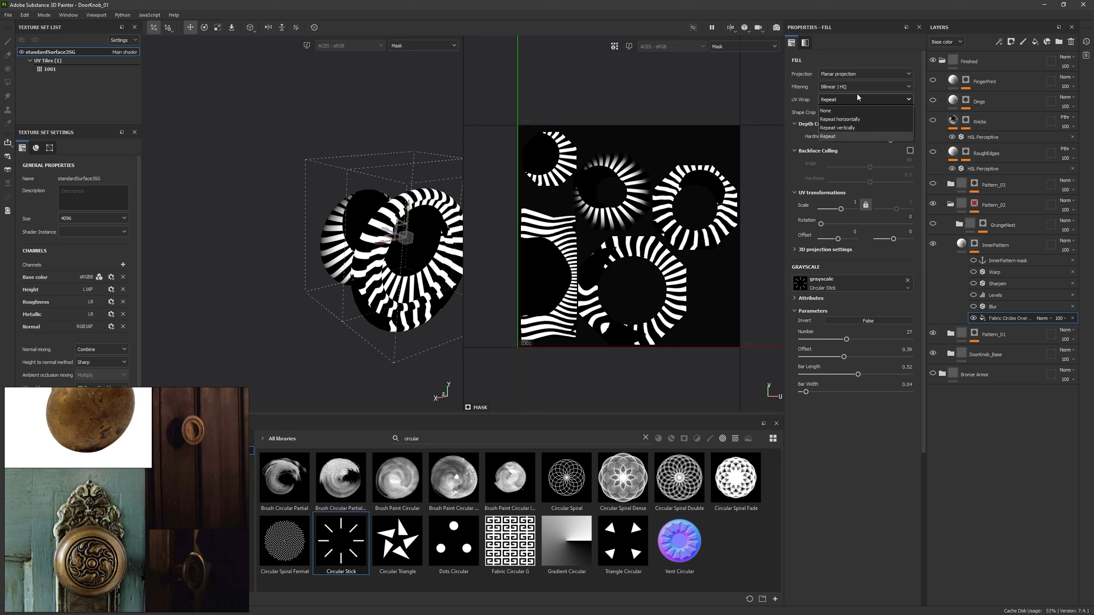
{"action": "left_click", "coordinate": [843, 112]}
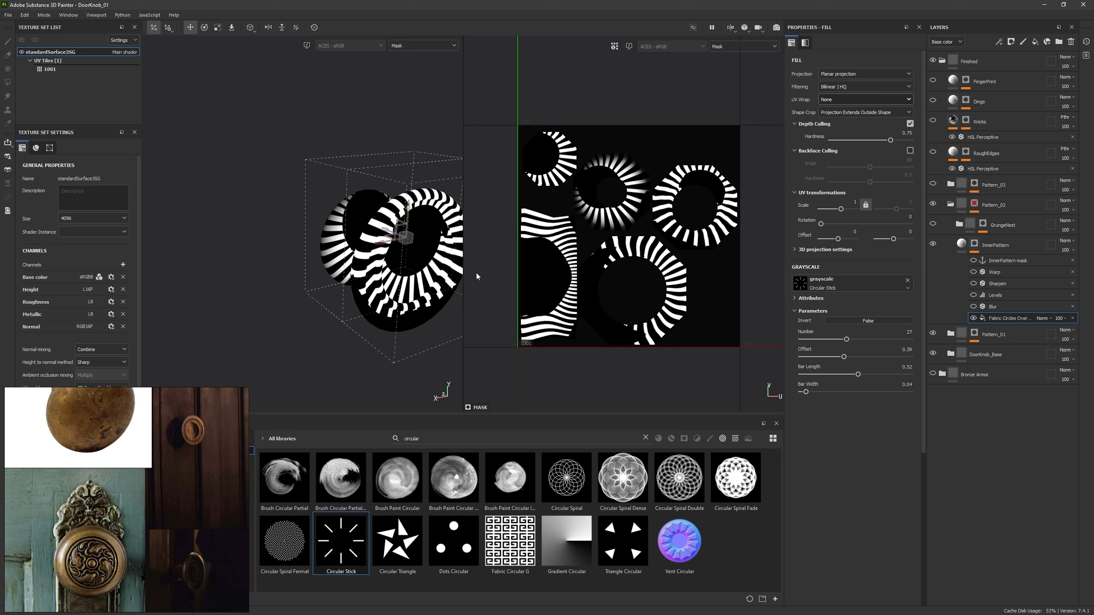
{"action": "left_click_drag", "start_coordinate": [408, 206], "coordinate": [383, 269]}
{"action": "left_click_drag", "start_coordinate": [452, 263], "coordinate": [434, 250], "text": "alt"}
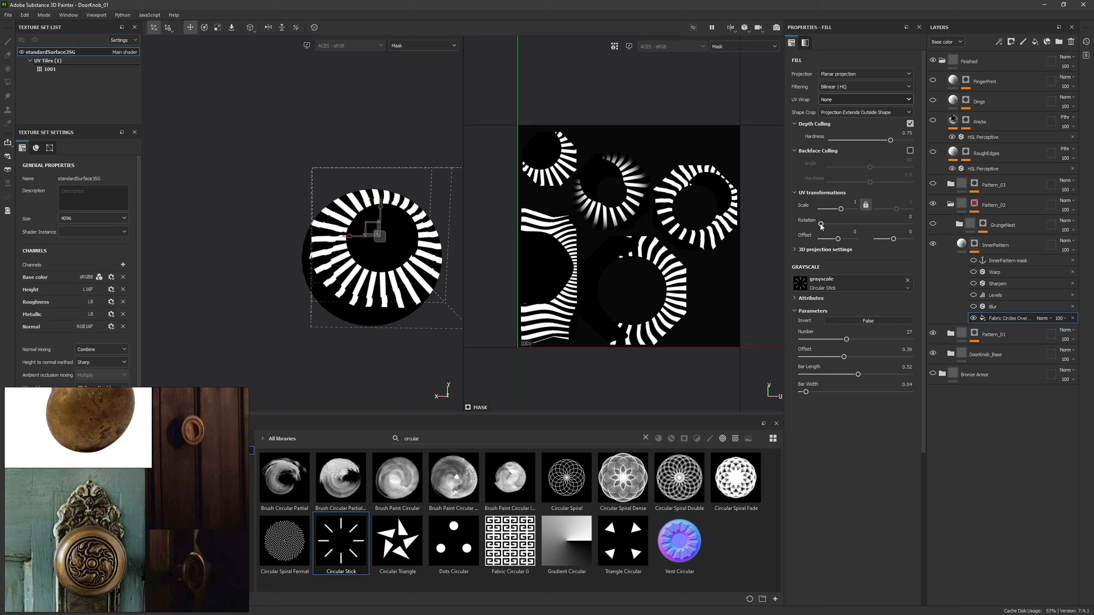
Step: Reset the planar fill's 3D projection offset to 0 on X, Y and Z
{"action": "left_click", "coordinate": [829, 249]}
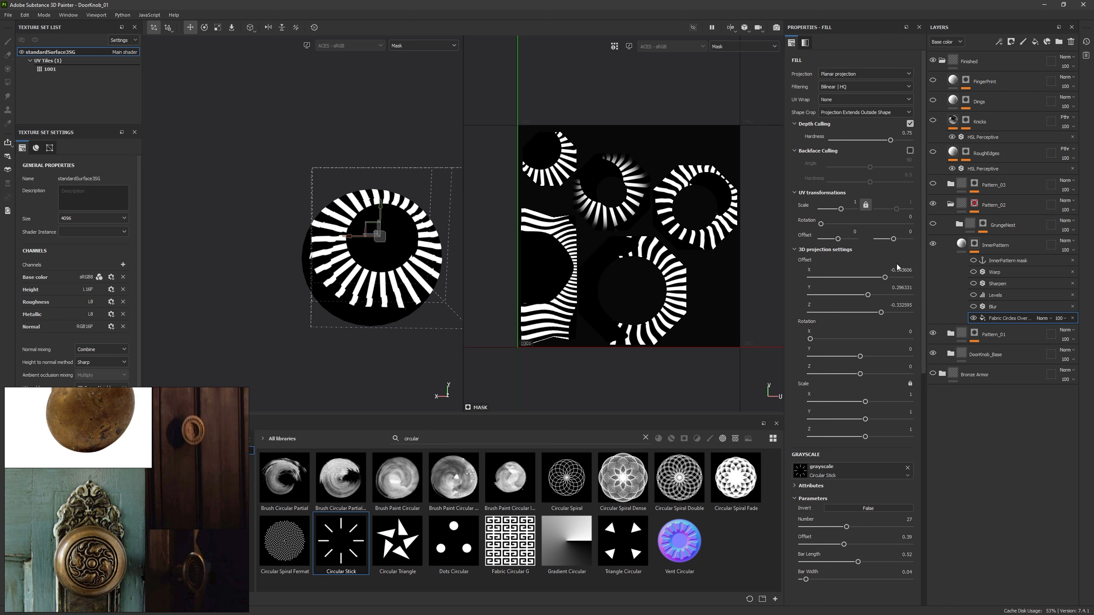
{"action": "left_click_drag", "start_coordinate": [888, 270], "coordinate": [932, 288]}
{"action": "type", "text": "0"}
{"action": "key", "text": "Tab"}
{"action": "type", "text": "0"}
{"action": "key", "text": "Tab"}
{"action": "type", "text": "0"}
{"action": "key", "text": "Return"}
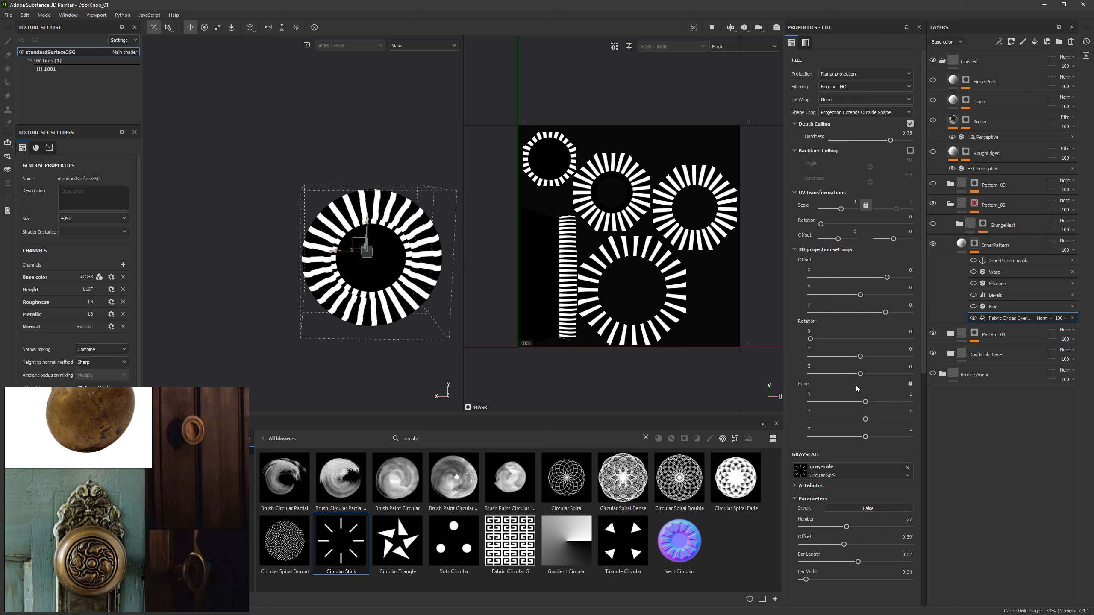
Step: Try rotating the planar projection and moving it across the knob, undoing each change
{"action": "left_click_drag", "start_coordinate": [821, 223], "coordinate": [387, 297]}
{"action": "key", "text": "ctrl+z"}
{"action": "left_click_drag", "start_coordinate": [338, 248], "coordinate": [421, 249]}
{"action": "key", "text": "ctrl+z"}
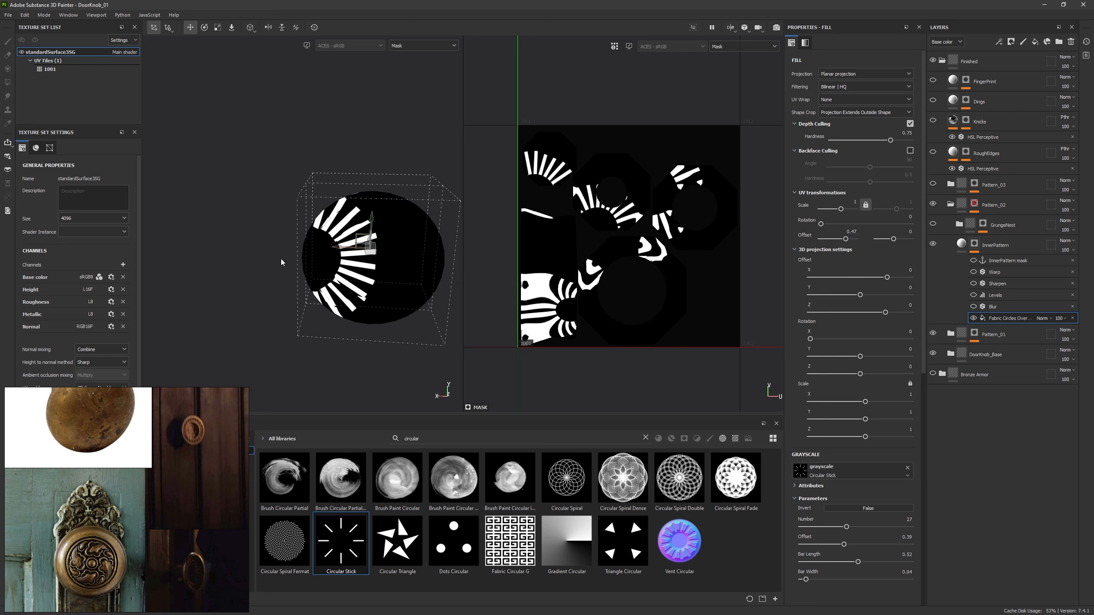
Step: Try a horizontal UV offset of 1 on the planar fill and return it to 0
{"action": "left_click", "coordinate": [851, 232]}
{"action": "type", "text": "1"}
{"action": "key", "text": "Return"}
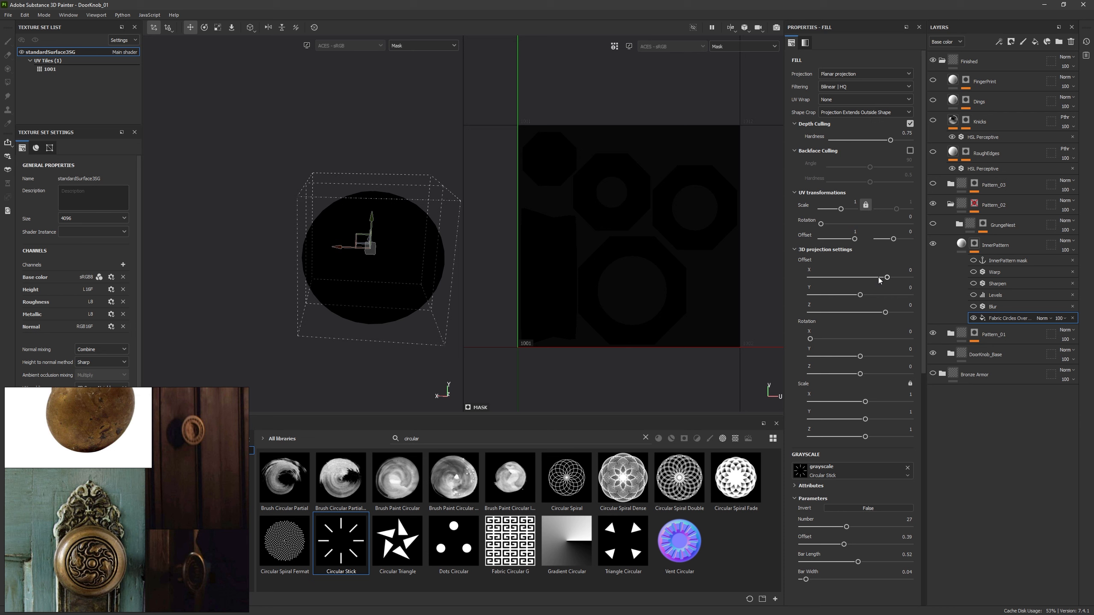
{"action": "left_click", "coordinate": [851, 233]}
{"action": "type", "text": "0"}
{"action": "key", "text": "Return"}
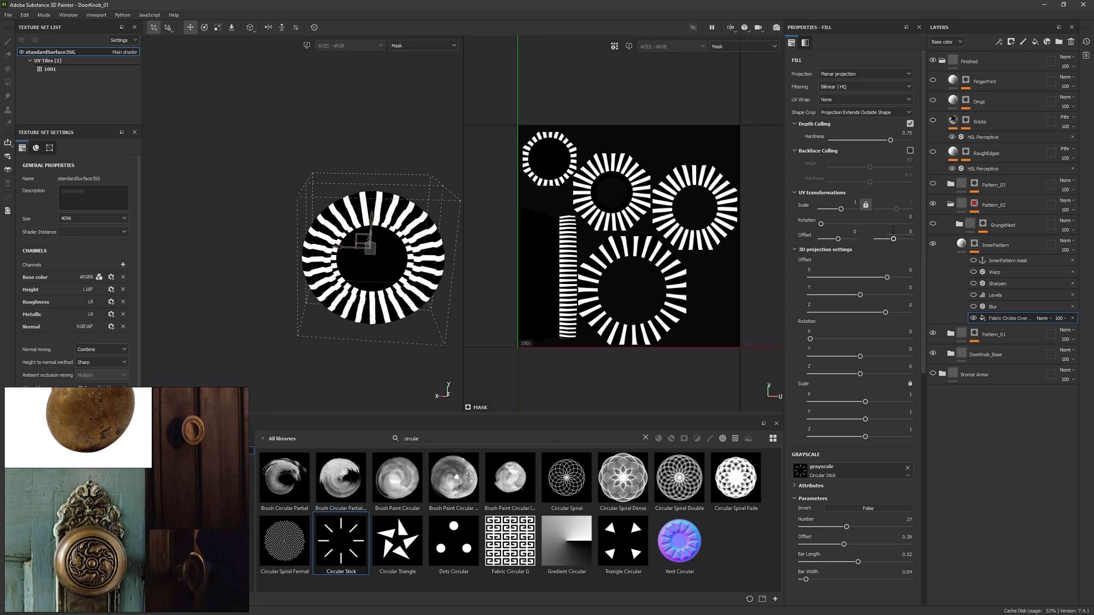
Step: Raise the 3D projection's Y offset to 0.65 and move the projection back to the centre of the knob
{"action": "left_click_drag", "start_coordinate": [860, 295], "coordinate": [876, 296]}
{"action": "left_click_drag", "start_coordinate": [379, 244], "coordinate": [430, 244], "text": "alt"}
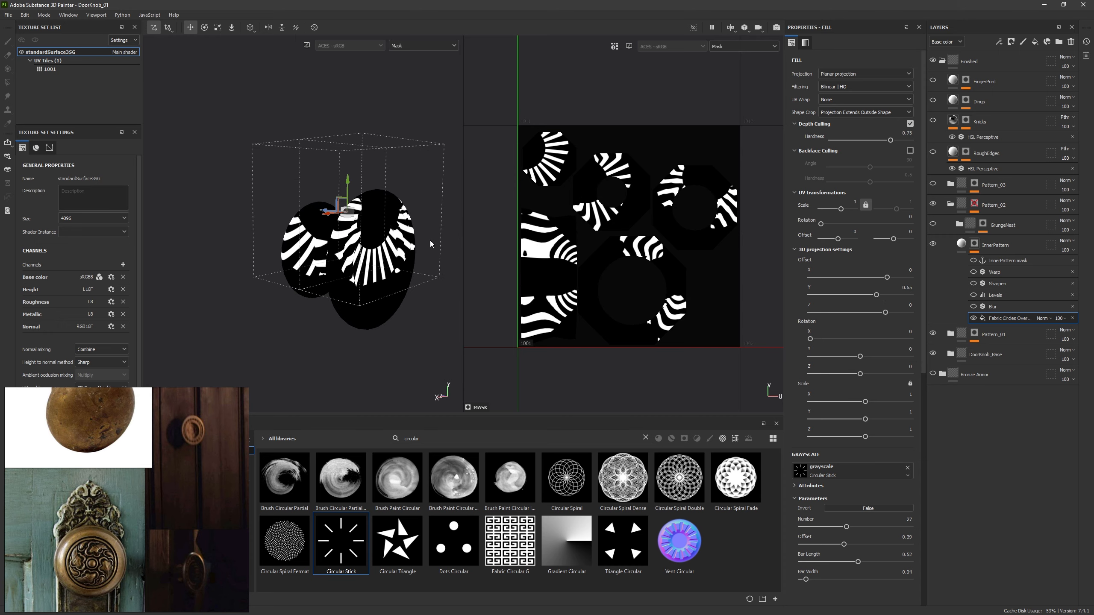
{"action": "left_click_drag", "start_coordinate": [348, 182], "coordinate": [329, 253]}
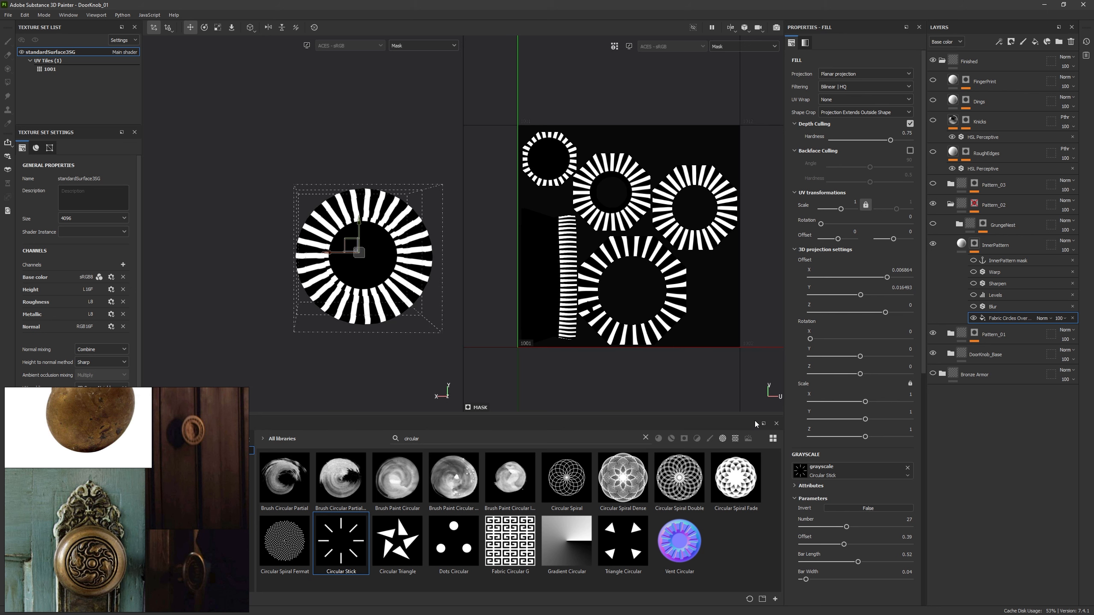
{"action": "key", "text": "Tab"}
{"action": "key", "text": "Tab"}
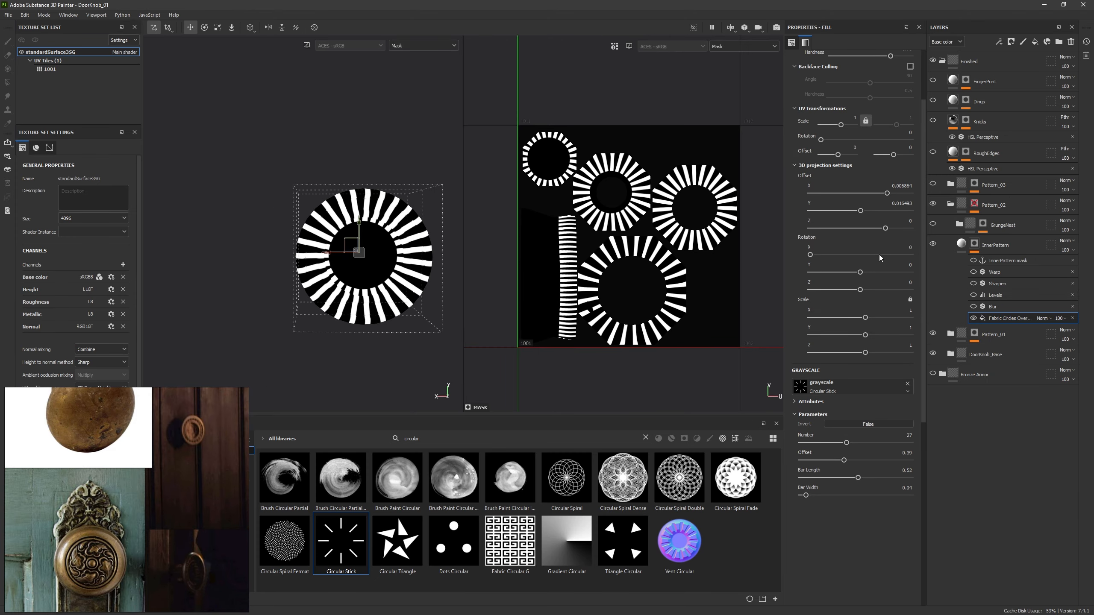
Step: Try different rotation and scale values on the planar projection and undo them
{"action": "left_click_drag", "start_coordinate": [879, 255], "coordinate": [809, 256]}
{"action": "left_click_drag", "start_coordinate": [861, 290], "coordinate": [871, 335]}
{"action": "key", "text": "ctrl+z"}
{"action": "key", "text": "ctrl+z"}
{"action": "key", "text": "ctrl+z"}
{"action": "left_click_drag", "start_coordinate": [841, 125], "coordinate": [850, 132]}
{"action": "key", "text": "ctrl+z"}
{"action": "left_click_drag", "start_coordinate": [378, 311], "coordinate": [386, 319], "text": "alt"}
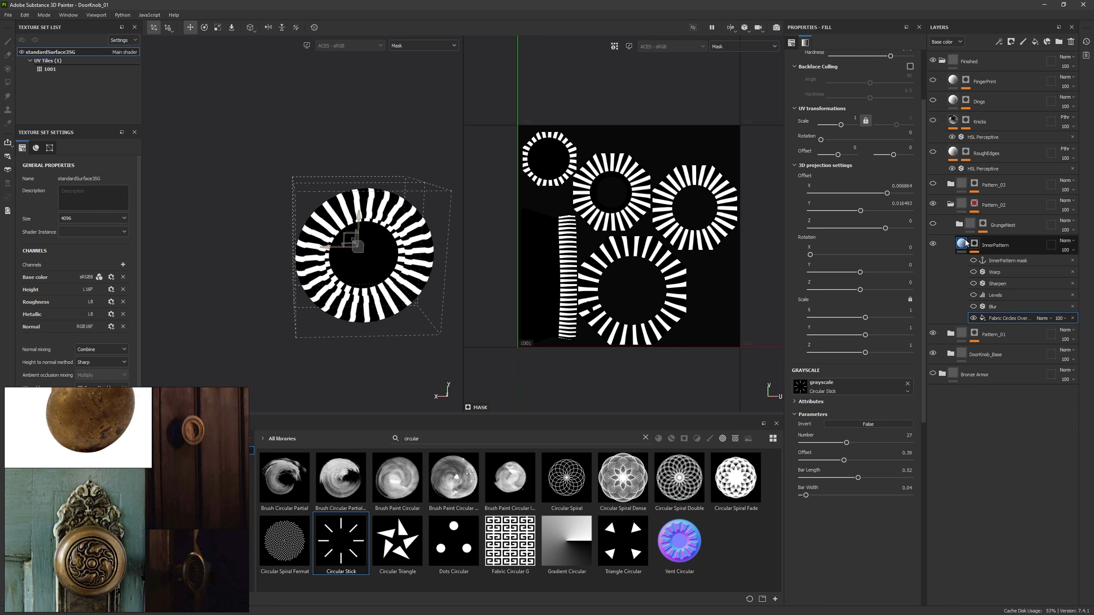
Step: Examine the Pattern_02 folder's painted mask on the knob and return to the InnerPattern layer's material view
{"action": "left_click", "coordinate": [990, 245]}
{"action": "scroll", "coordinate": [408, 256], "scroll_direction": "up", "scroll_amount": 5}
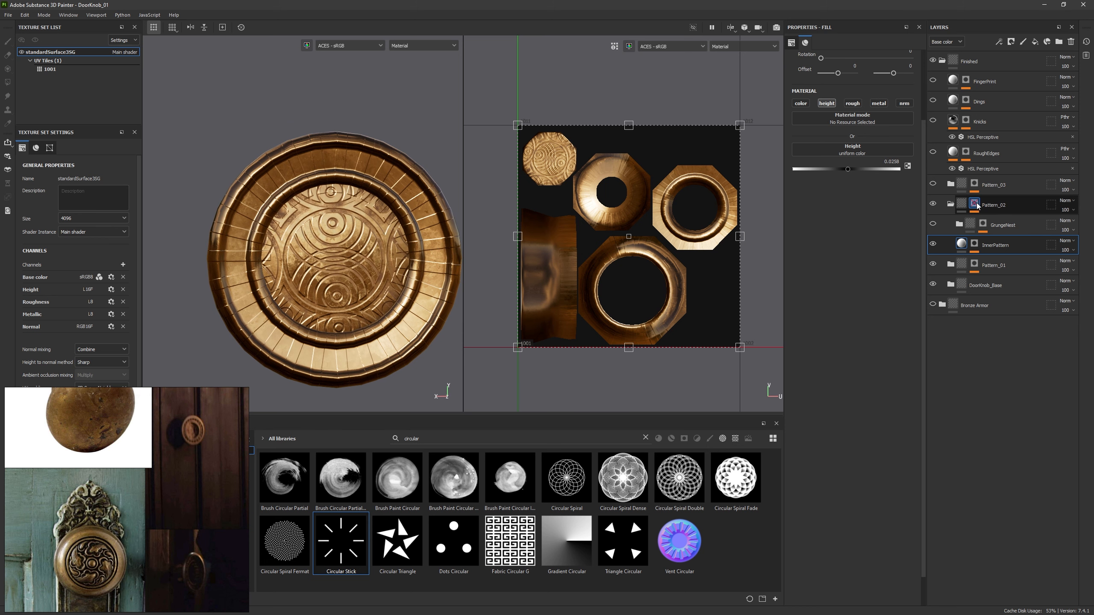
{"action": "left_click", "coordinate": [974, 205]}
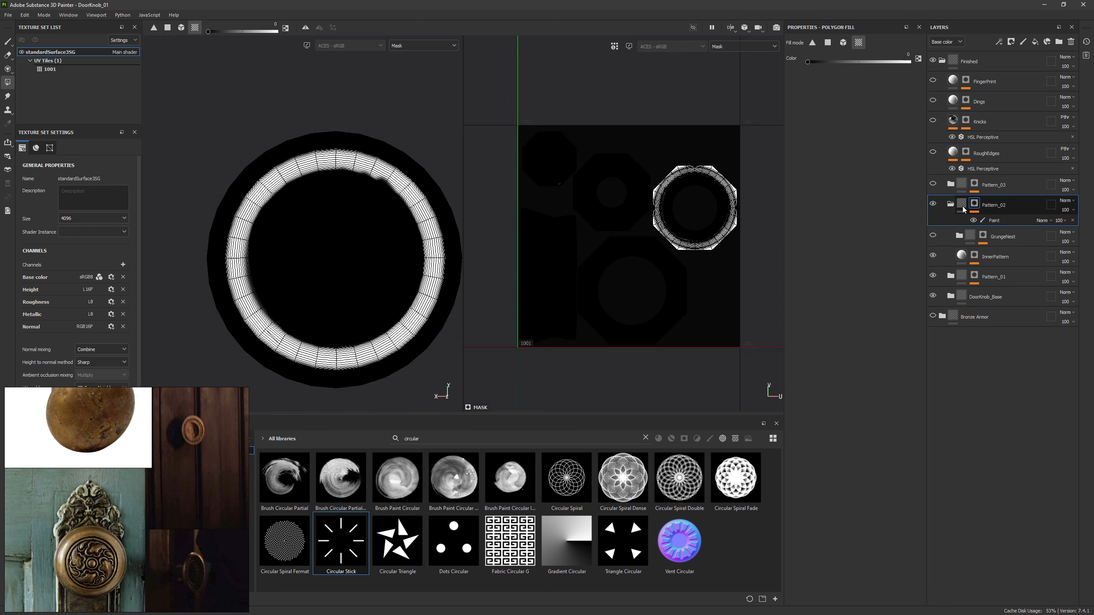
{"action": "left_click", "coordinate": [992, 220]}
{"action": "left_click_drag", "start_coordinate": [383, 174], "coordinate": [379, 182], "text": "alt+shift"}
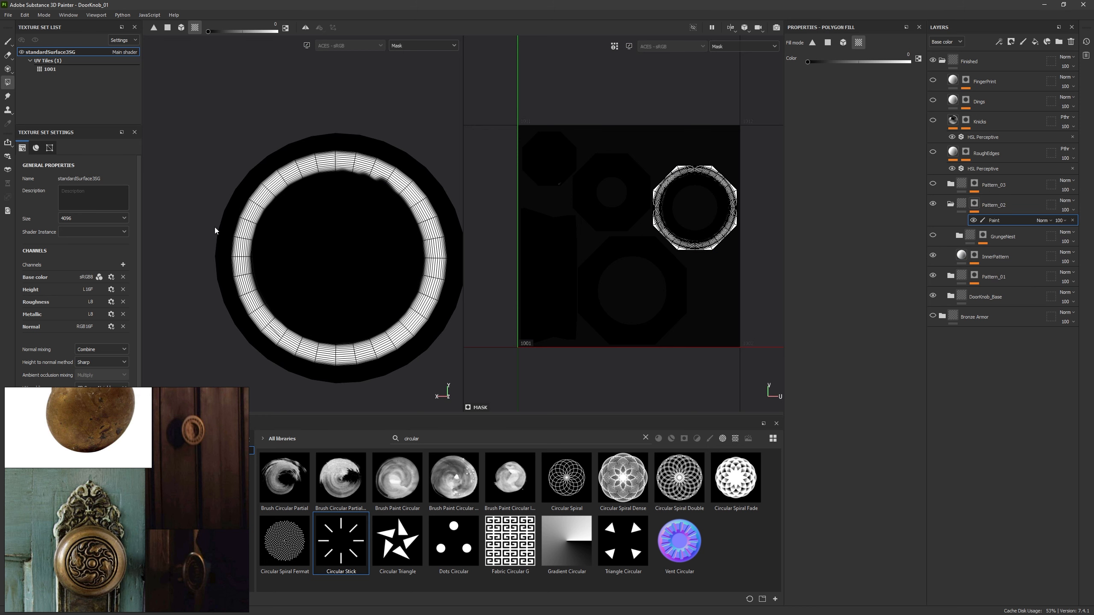
{"action": "left_click", "coordinate": [965, 205]}
{"action": "mouse_move", "coordinate": [445, 296]}
{"action": "left_mouse_down", "text": "alt"}
{"action": "mouse_move", "coordinate": [383, 280]}
{"action": "mouse_move", "coordinate": [436, 286]}
{"action": "left_mouse_up", "text": "alt"}
{"action": "left_click", "coordinate": [991, 241]}
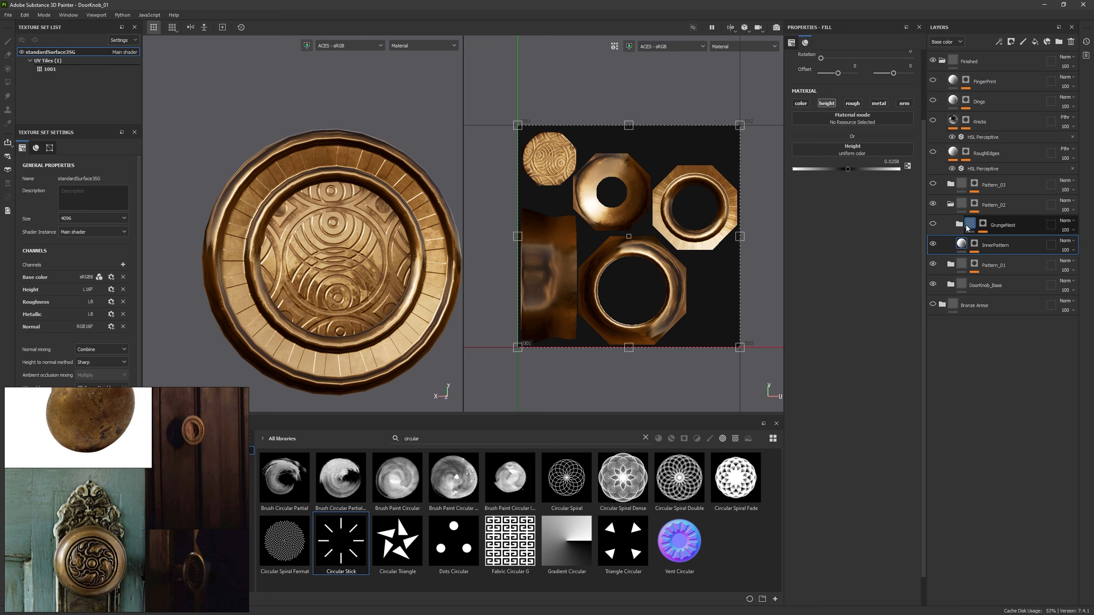
Step: Enable the Blur, Levels, Sharpen and Warp effects on the InnerPattern mask
{"action": "left_click", "coordinate": [974, 244]}
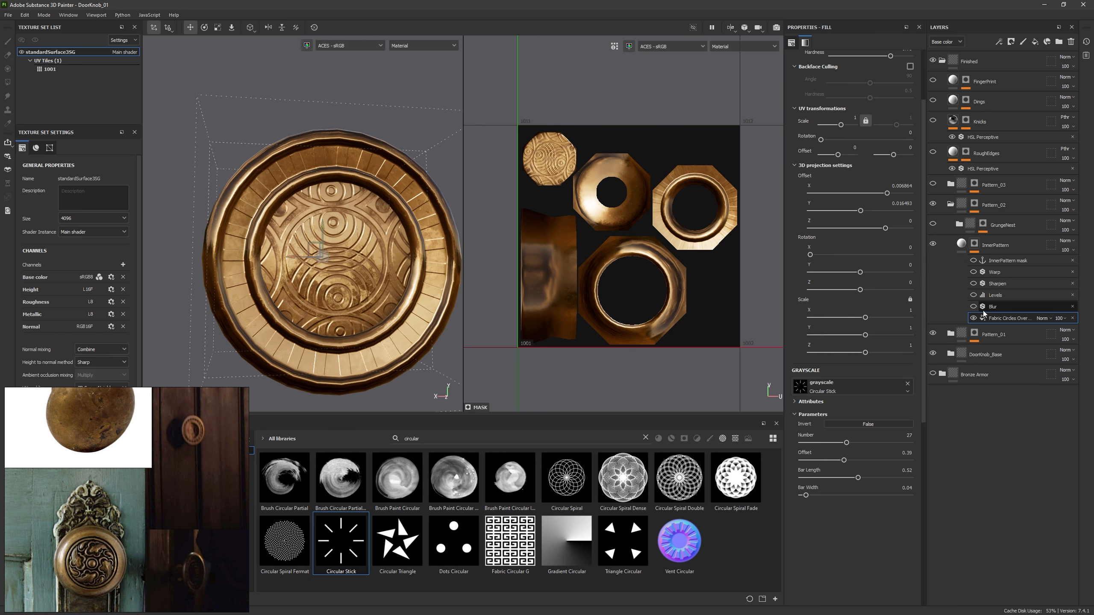
{"action": "left_click", "coordinate": [973, 306]}
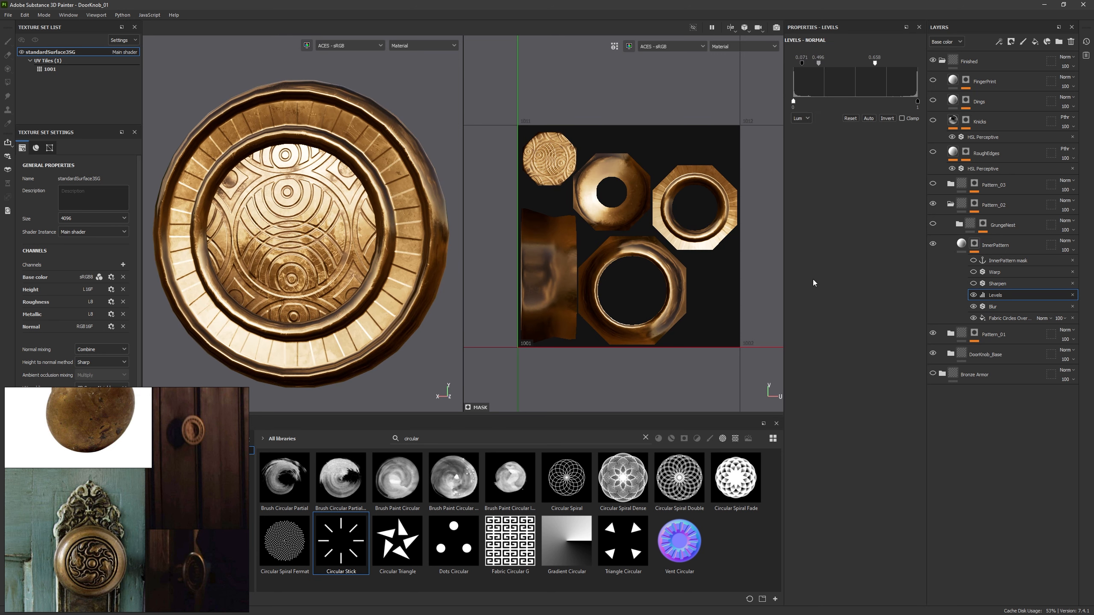
{"action": "left_click", "coordinate": [974, 295]}
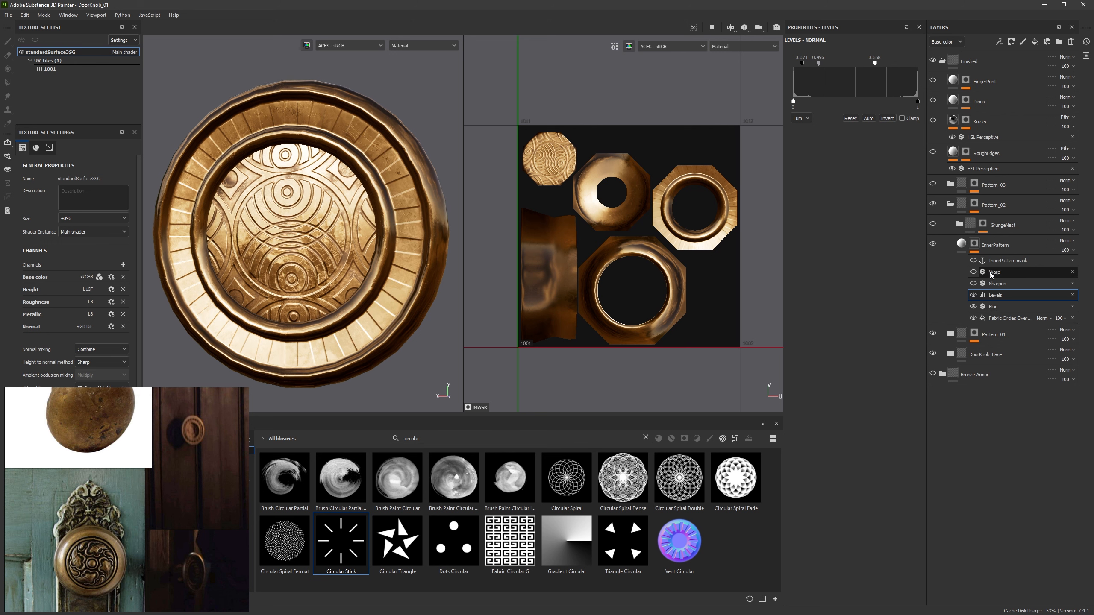
{"action": "left_click", "coordinate": [974, 283]}
{"action": "left_click", "coordinate": [974, 284]}
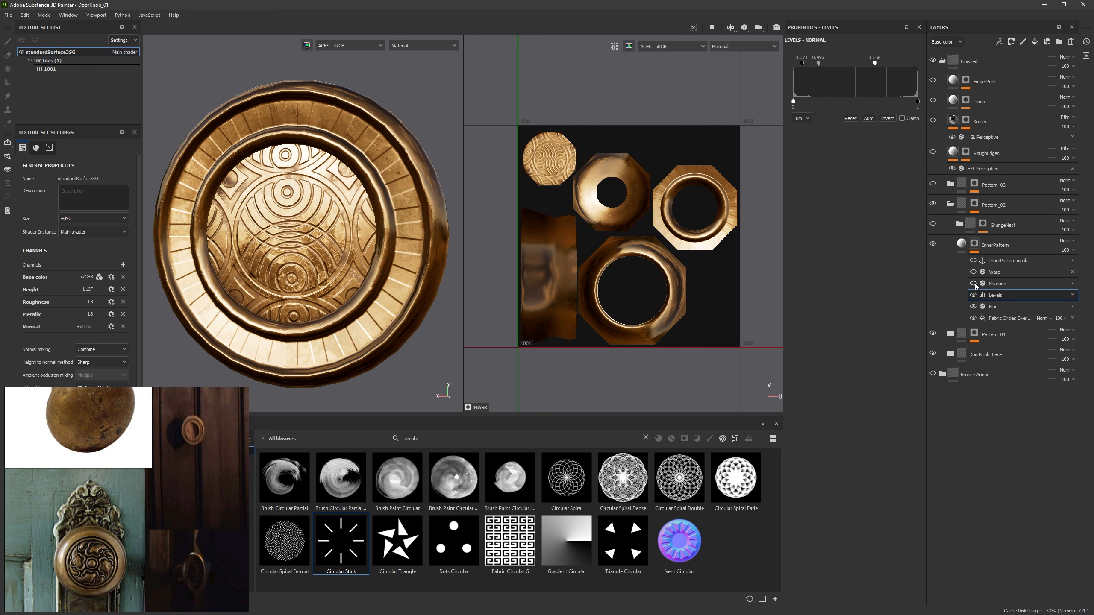
{"action": "left_click", "coordinate": [974, 295]}
{"action": "left_click", "coordinate": [974, 307]}
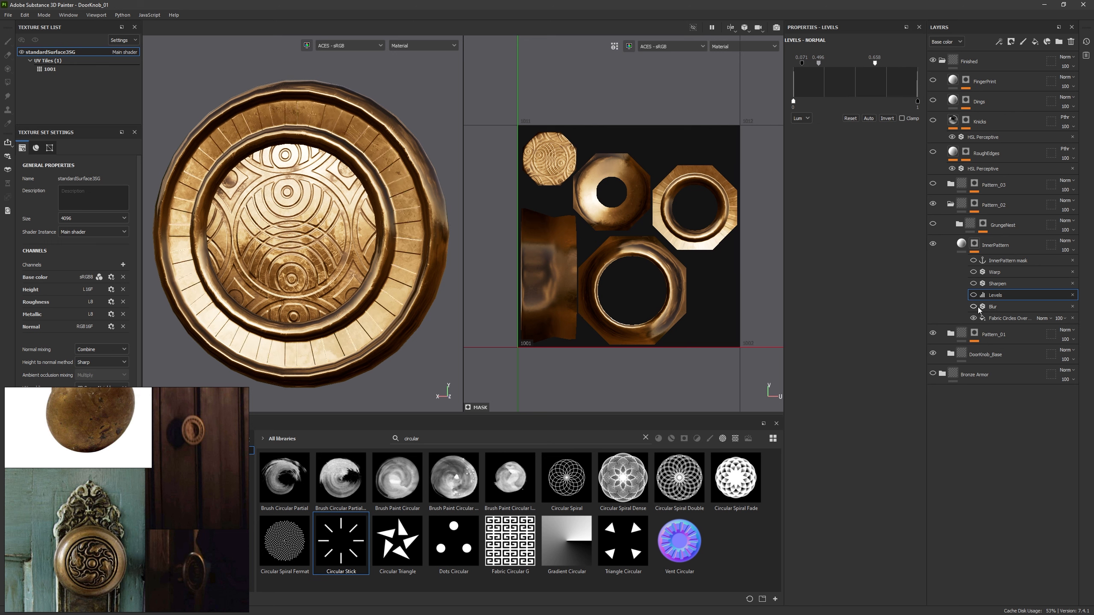
{"action": "left_click_drag", "start_coordinate": [974, 306], "coordinate": [974, 272]}
{"action": "left_click_drag", "start_coordinate": [405, 250], "coordinate": [419, 272], "text": "alt"}
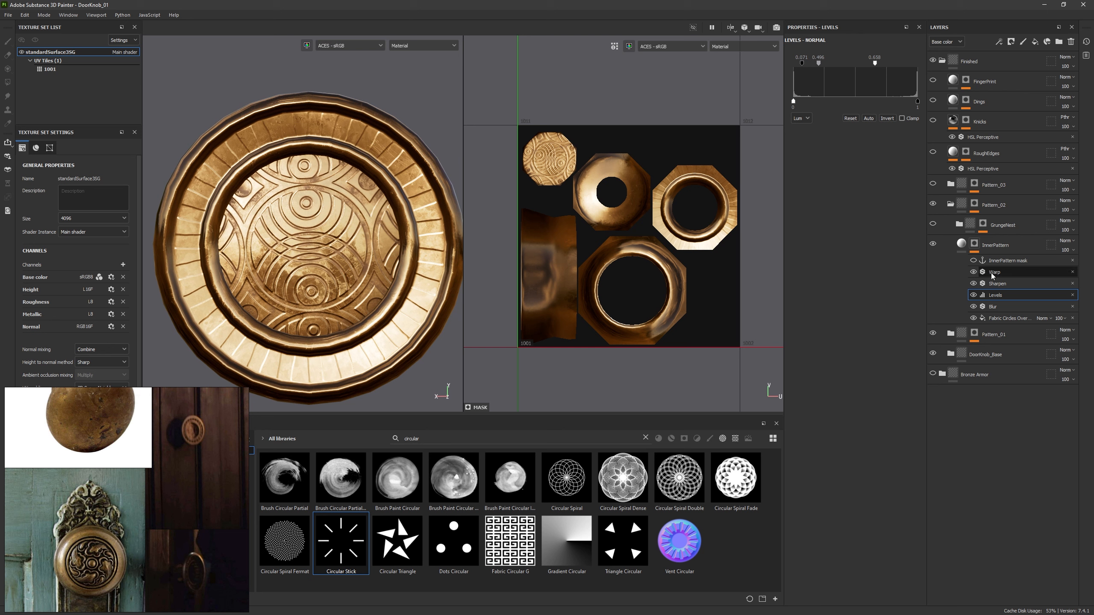
Step: Compare the knob with the InnerPattern mask's Warp filter off and on, and expand the filter's Source Parameters
{"action": "left_click", "coordinate": [977, 272]}
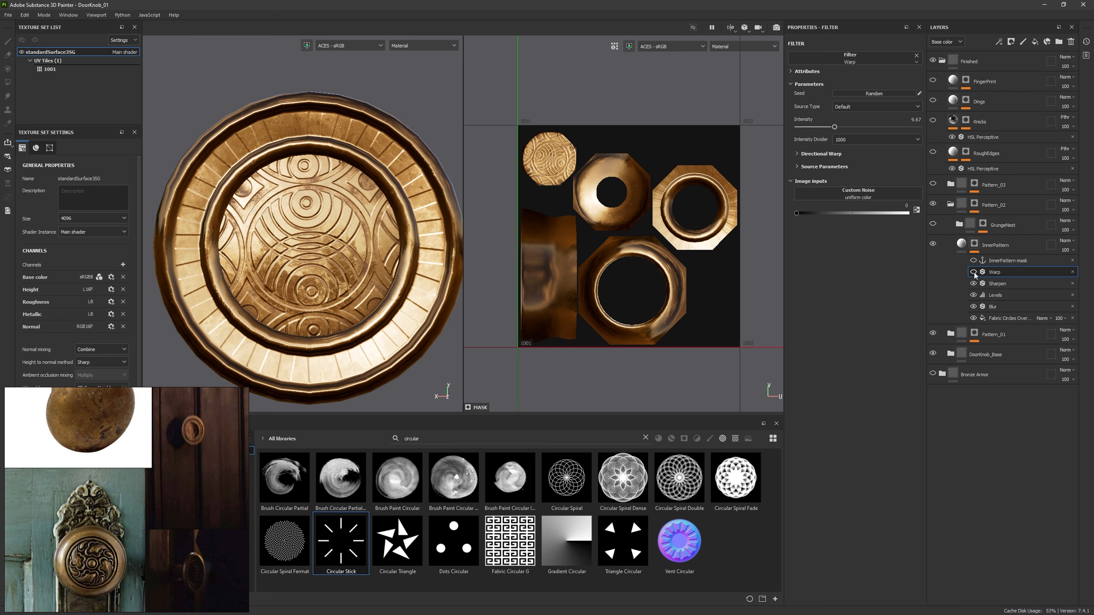
{"action": "left_click", "coordinate": [974, 272]}
{"action": "left_click", "coordinate": [817, 167]}
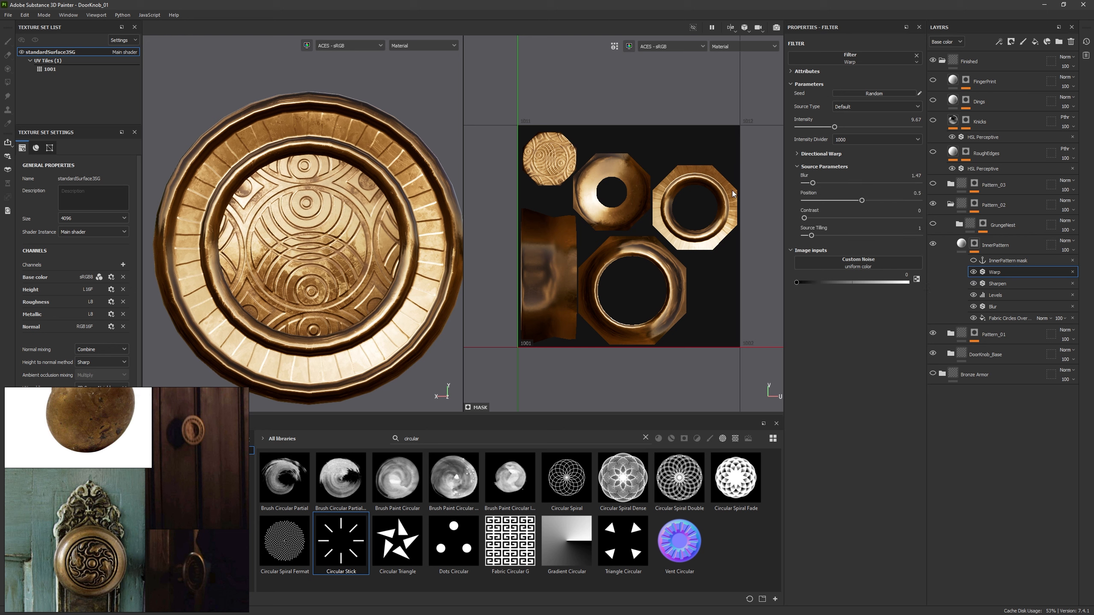
Step: Try a Warp intensity of 7.32 with the source blur at 0
{"action": "left_click_drag", "start_coordinate": [826, 127], "coordinate": [861, 127]}
{"action": "left_click_drag", "start_coordinate": [812, 184], "coordinate": [803, 183]}
{"action": "left_click_drag", "start_coordinate": [861, 127], "coordinate": [809, 127]}
{"action": "left_click_drag", "start_coordinate": [807, 126], "coordinate": [825, 127]}
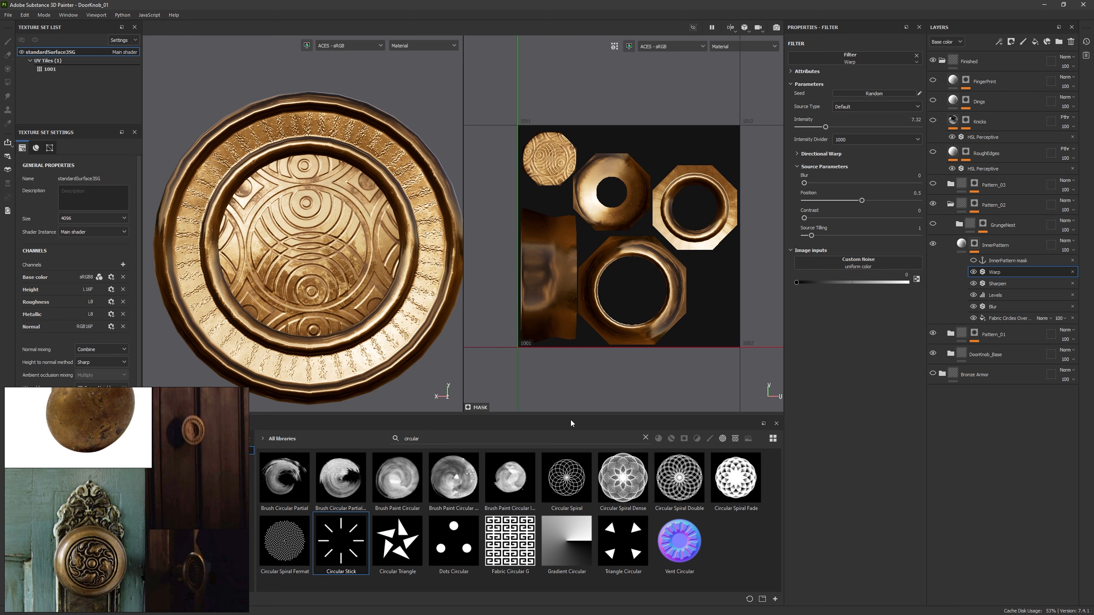
Step: Compare Warp Intensity Divider values of 1, 10, 100 and 1000 with different intensities, ending on 1000
{"action": "left_click", "coordinate": [847, 139]}
{"action": "left_click", "coordinate": [849, 150]}
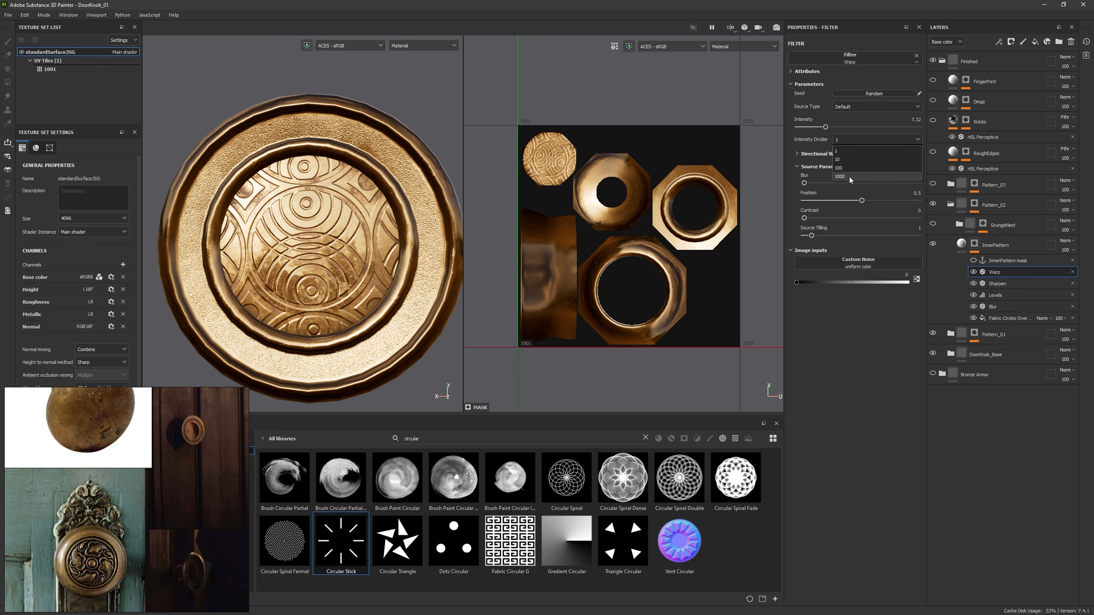
{"action": "left_click", "coordinate": [849, 176]}
{"action": "left_click", "coordinate": [847, 139]}
{"action": "left_click", "coordinate": [845, 168]}
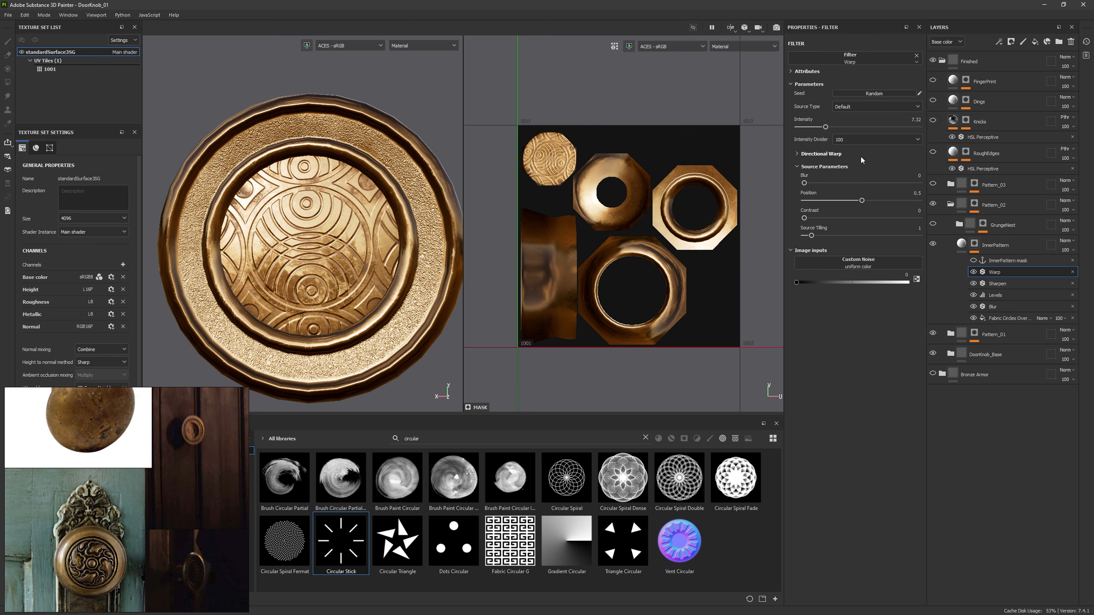
{"action": "left_click", "coordinate": [853, 141]}
{"action": "left_click", "coordinate": [847, 159]}
{"action": "left_click", "coordinate": [855, 139]}
{"action": "left_click", "coordinate": [852, 148]}
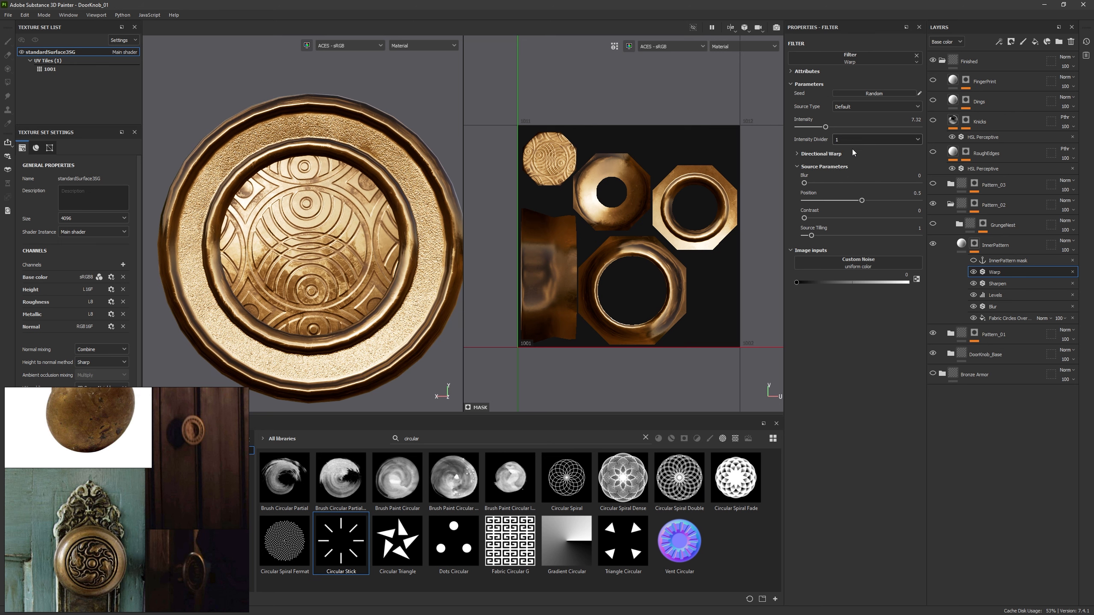
{"action": "mouse_move", "coordinate": [824, 125]}
{"action": "left_mouse_down"}
{"action": "mouse_move", "coordinate": [956, 126]}
{"action": "mouse_move", "coordinate": [817, 126]}
{"action": "left_mouse_up"}
{"action": "left_click", "coordinate": [844, 139]}
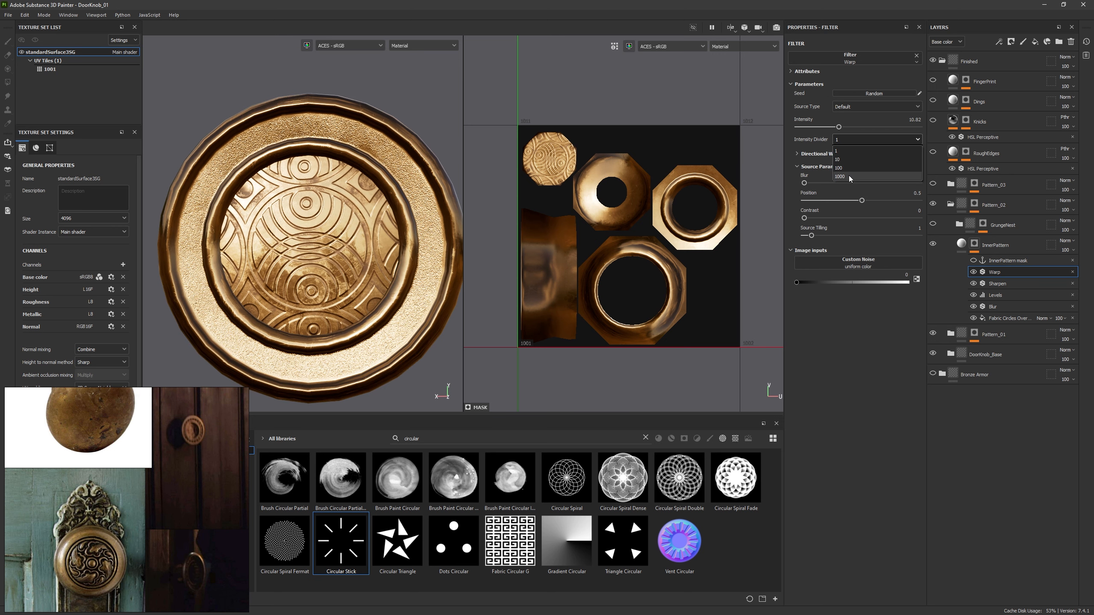
{"action": "left_click", "coordinate": [849, 175]}
Step: Set the Warp filter's intensity to 10.37 and its source blur to 1.07
{"action": "mouse_move", "coordinate": [841, 126]}
{"action": "left_mouse_down"}
{"action": "mouse_move", "coordinate": [797, 126]}
{"action": "mouse_move", "coordinate": [831, 130]}
{"action": "left_mouse_up"}
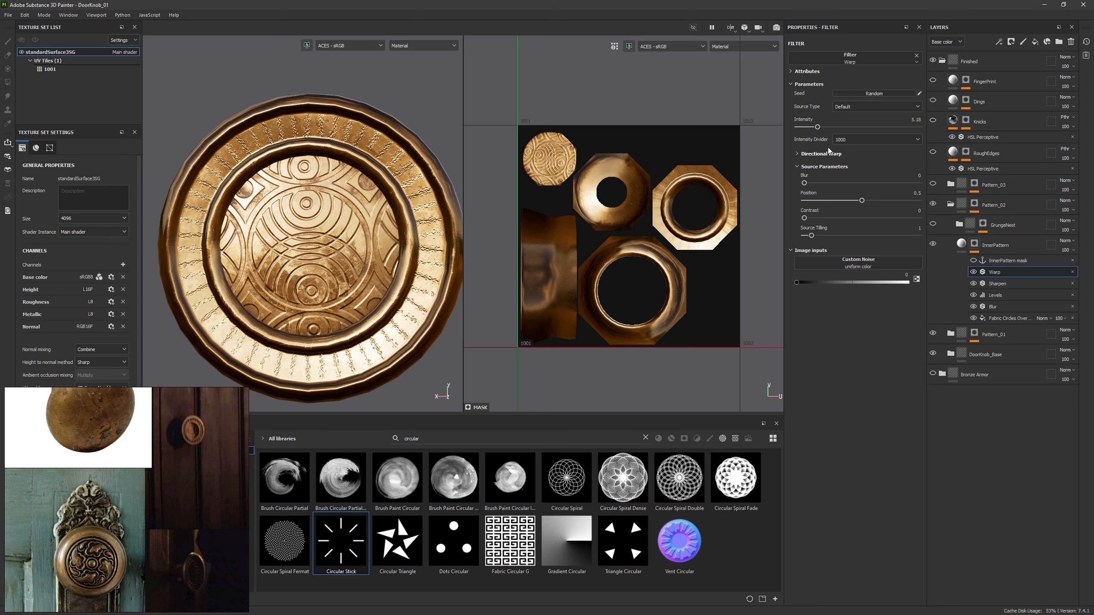
{"action": "left_click_drag", "start_coordinate": [804, 183], "coordinate": [812, 183]}
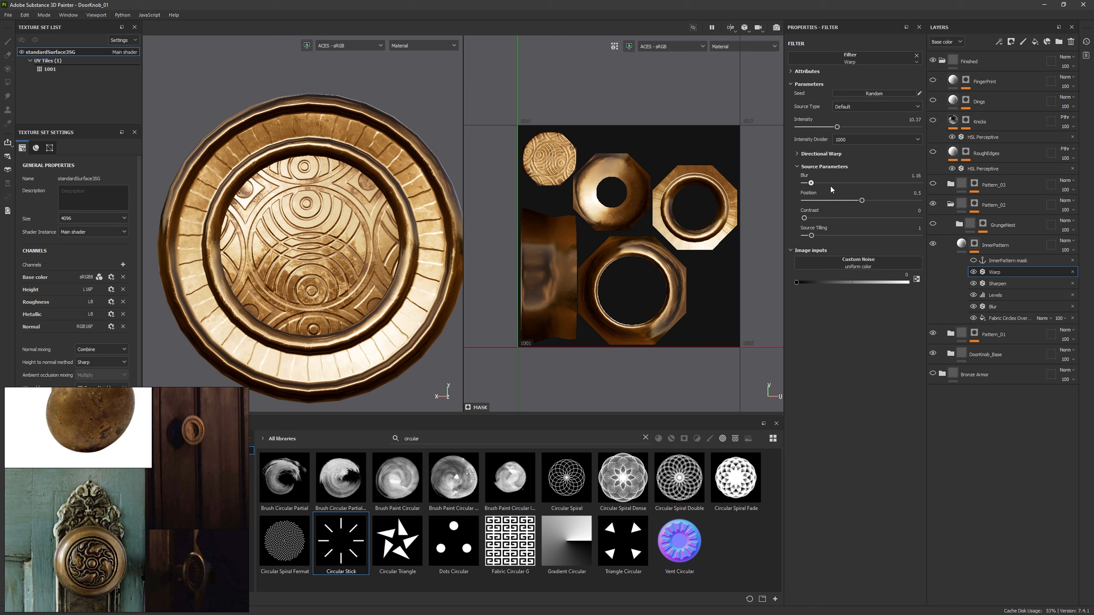
{"action": "left_click_drag", "start_coordinate": [856, 186], "coordinate": [817, 195], "text": "shift"}
{"action": "scroll", "coordinate": [440, 249], "scroll_direction": "up", "scroll_amount": 2}
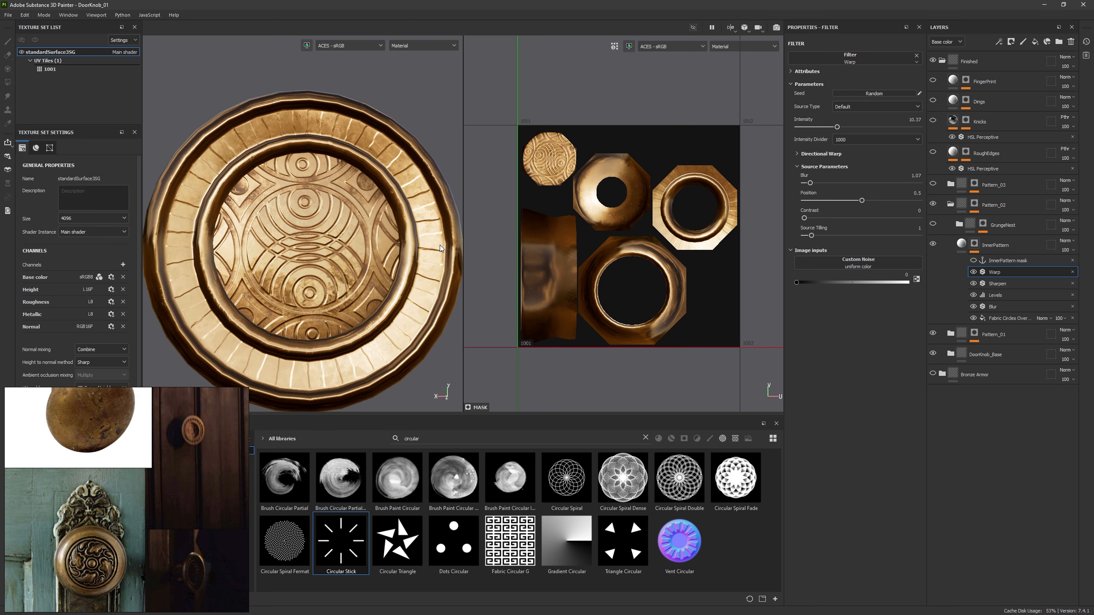
Step: Fine-tune the Warp filter's source blur and add a Blur Slope filter above it in the InnerPattern mask
{"action": "left_click_drag", "start_coordinate": [812, 184], "coordinate": [802, 185]}
{"action": "left_click", "coordinate": [806, 181]}
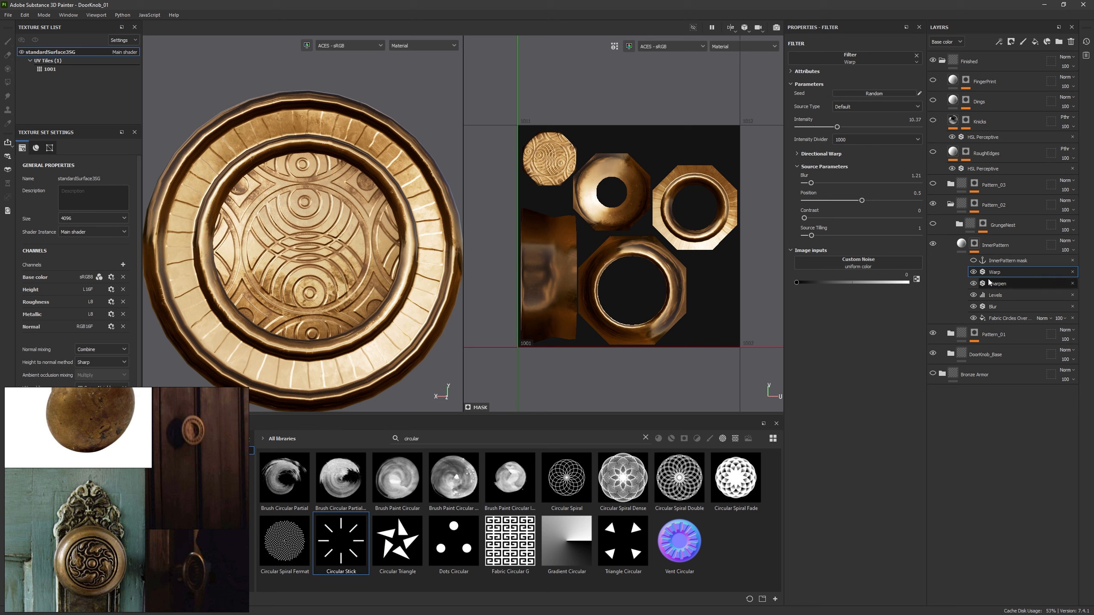
{"action": "right_click", "coordinate": [1001, 272]}
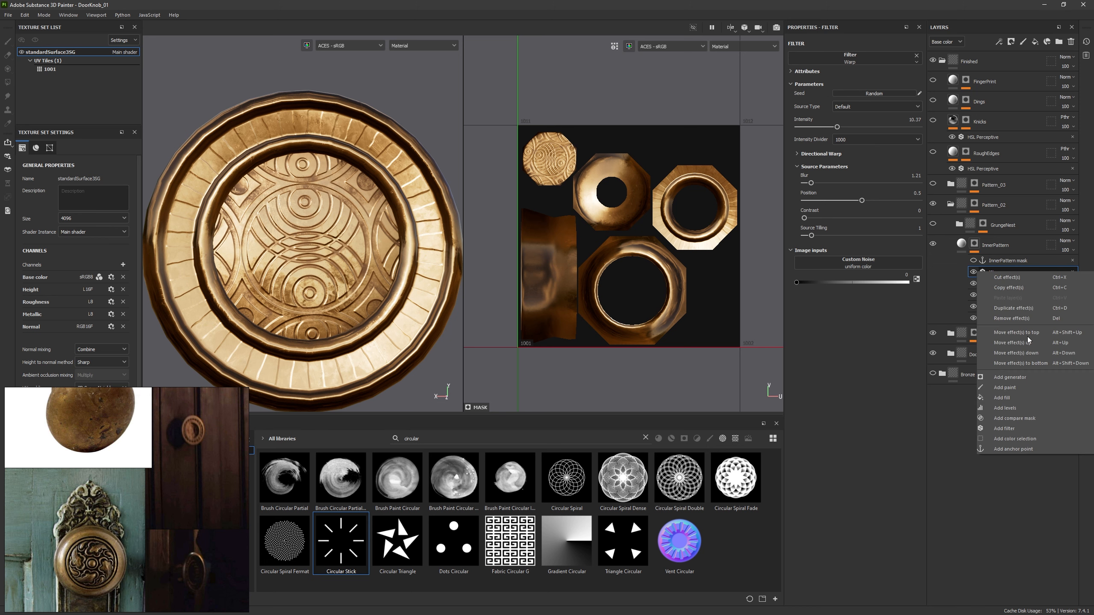
{"action": "left_click", "coordinate": [1008, 428]}
{"action": "left_click", "coordinate": [863, 66]}
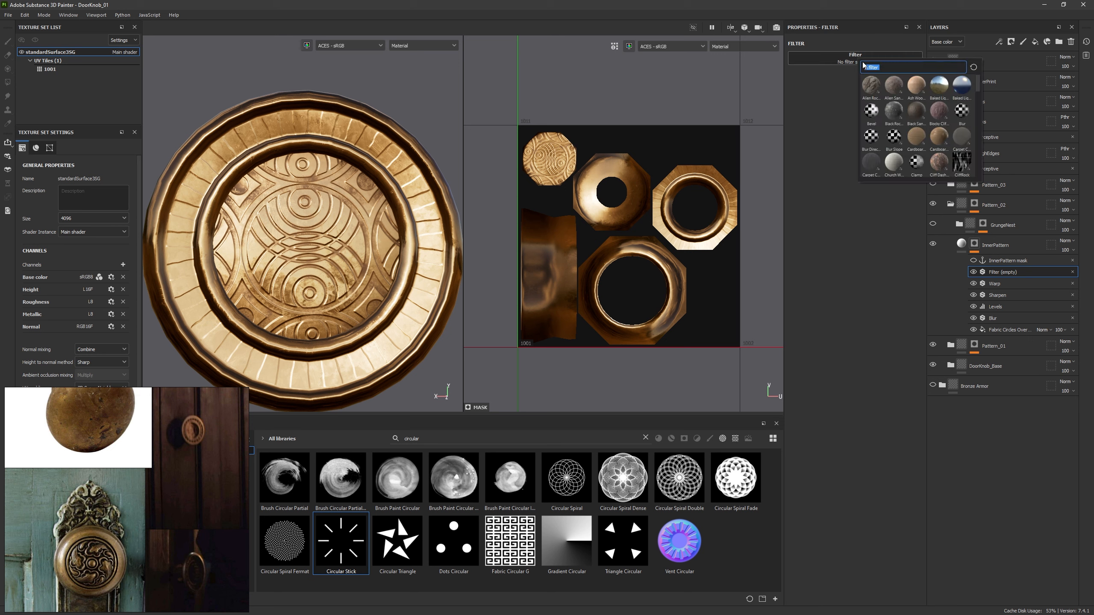
{"action": "left_click", "coordinate": [933, 110]}
Step: Expand the Blur Slope filter's Source Parameters and lower its intensity to 0.21
{"action": "right_click_drag", "start_coordinate": [440, 177], "coordinate": [407, 482], "text": "alt"}
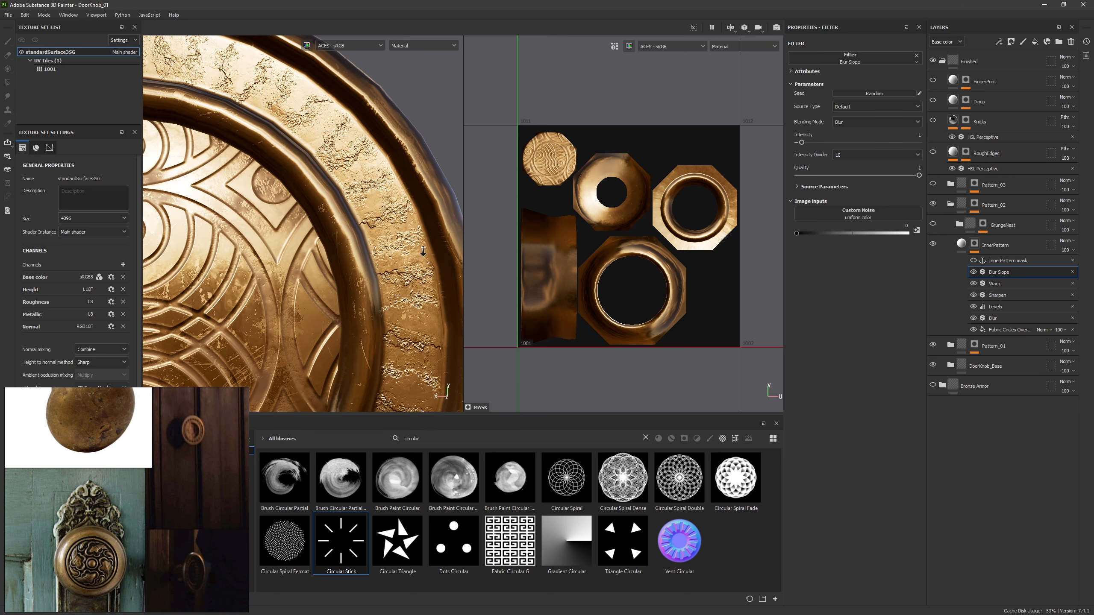
{"action": "right_click_drag", "start_coordinate": [424, 250], "coordinate": [420, 317], "text": "alt"}
{"action": "left_click", "coordinate": [810, 186]}
{"action": "left_click_drag", "start_coordinate": [802, 142], "coordinate": [797, 143]}
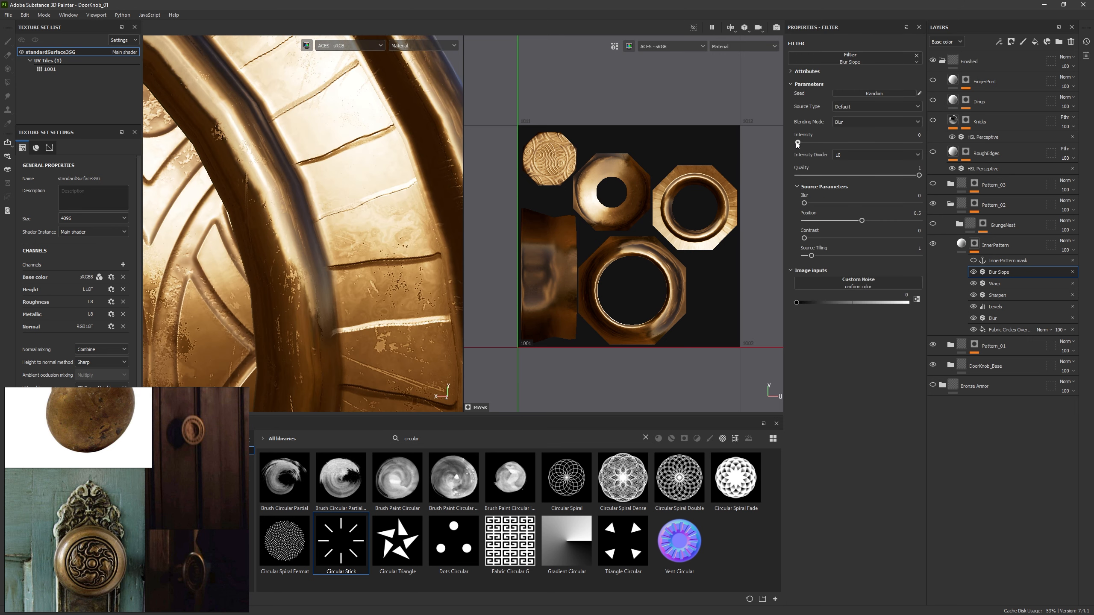
Step: Try the Min and Max blending modes on the Blur Slope filter
{"action": "left_click", "coordinate": [855, 122]}
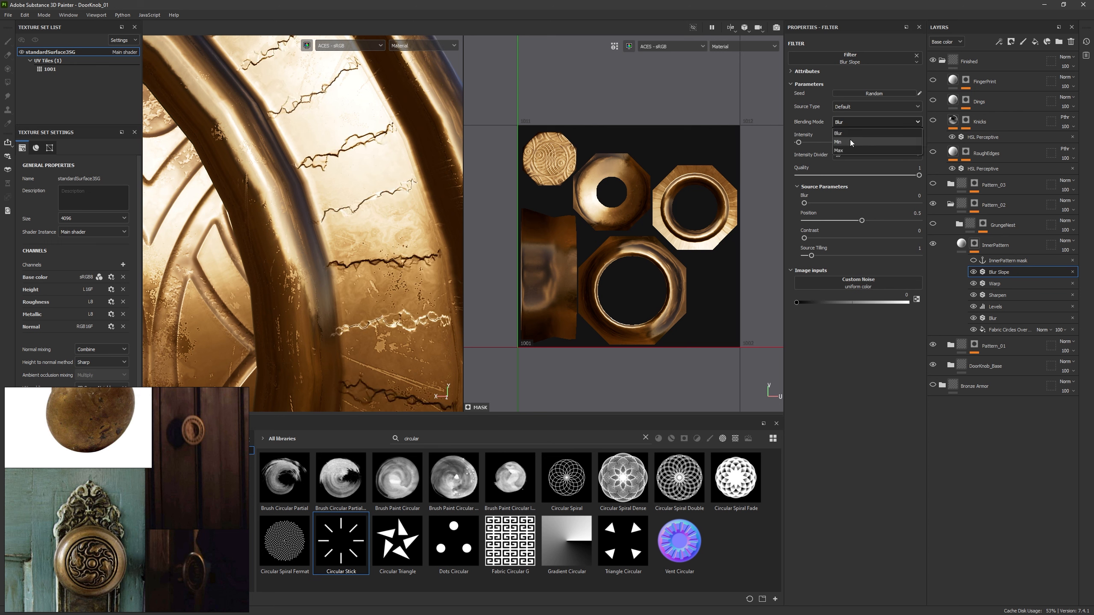
{"action": "left_click", "coordinate": [846, 142]}
{"action": "left_click", "coordinate": [856, 123]}
{"action": "left_click", "coordinate": [845, 149]}
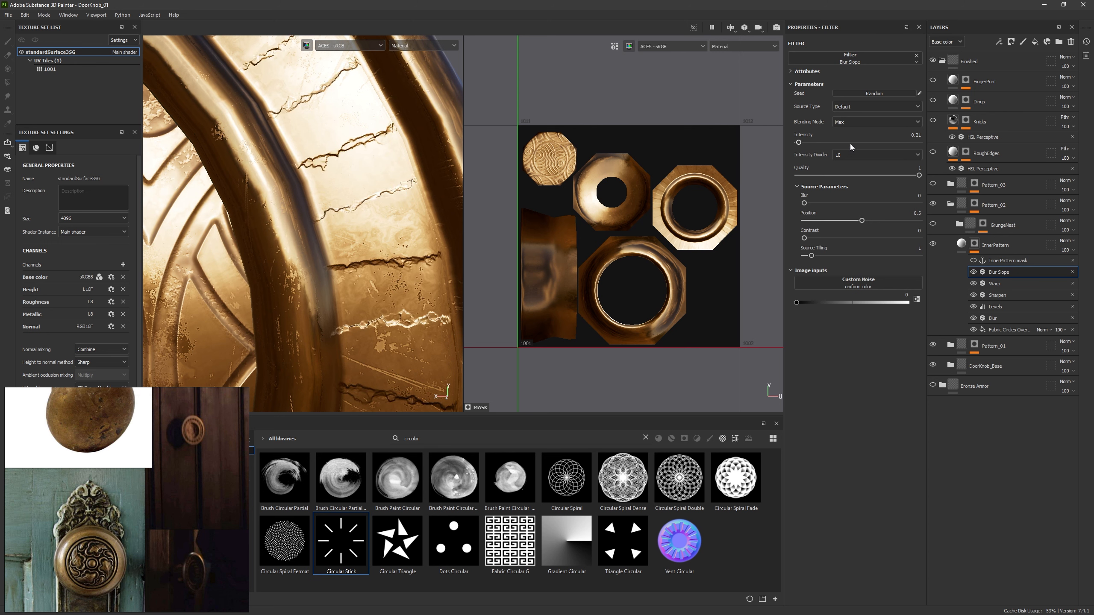
Step: Set the Blur Slope to Blur mode, intensity 0.25, divider 100, source blur 0.78 and source tiling 2.49
{"action": "left_click", "coordinate": [815, 203]}
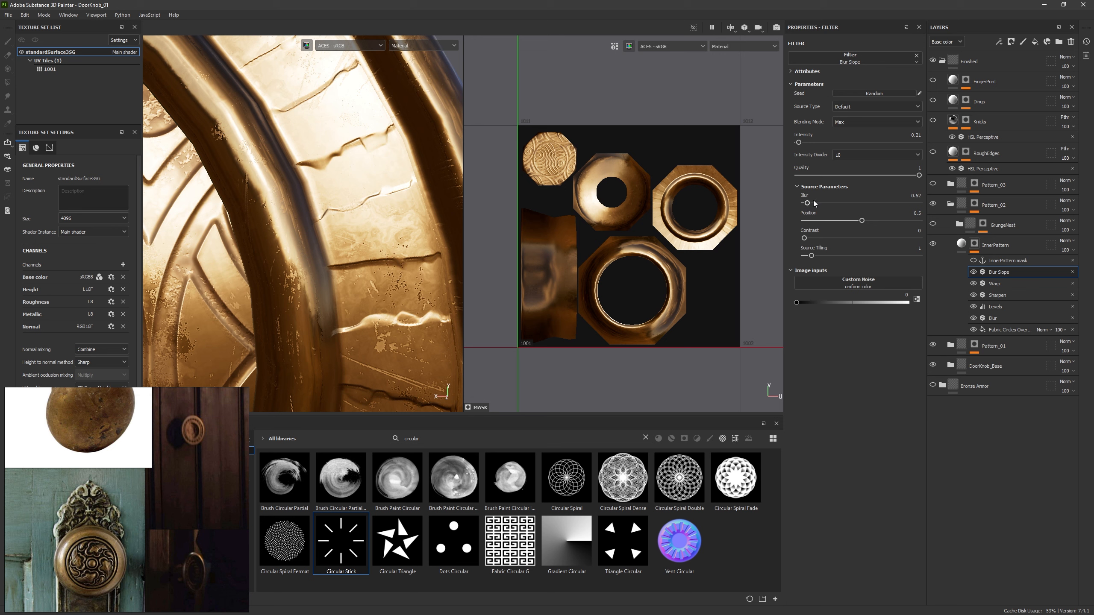
{"action": "left_click_drag", "start_coordinate": [812, 205], "coordinate": [808, 206]}
{"action": "left_click", "coordinate": [812, 143]}
{"action": "left_click_drag", "start_coordinate": [812, 256], "coordinate": [824, 254]}
{"action": "left_click", "coordinate": [805, 142]}
{"action": "left_click", "coordinate": [850, 154]}
{"action": "left_click", "coordinate": [851, 175]}
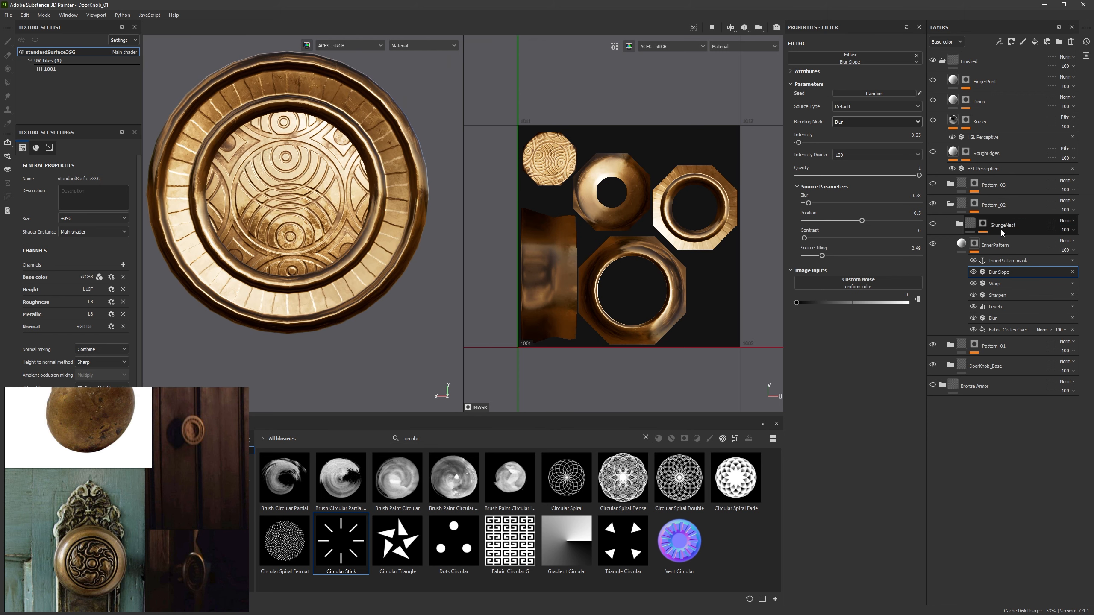
Step: Examine the InnerPattern mask's anchor point references and the layer's height setting on the knob
{"action": "left_click", "coordinate": [974, 244]}
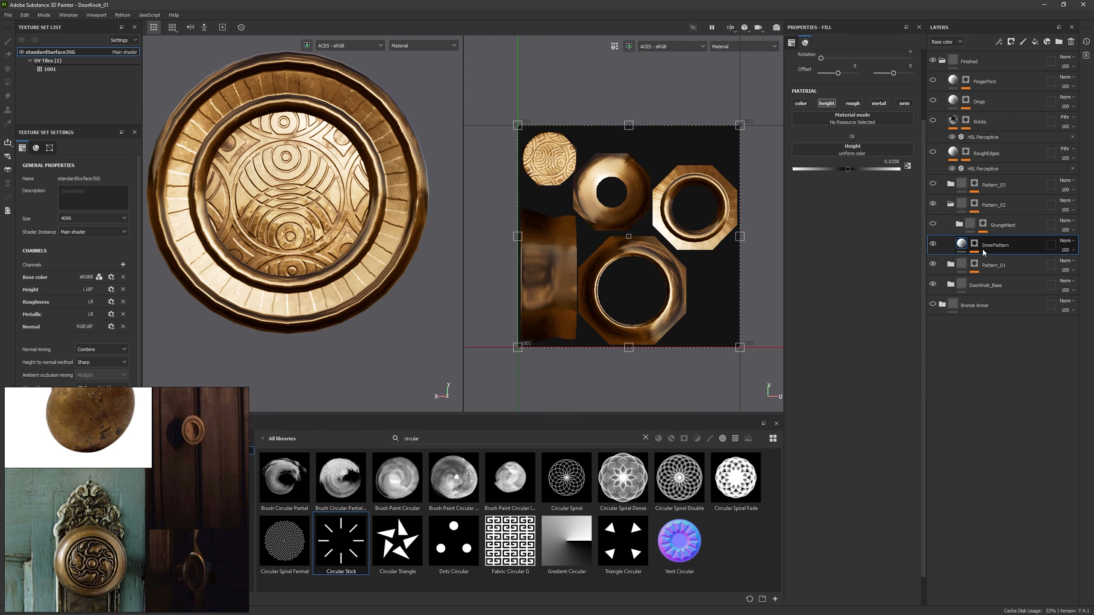
{"action": "key", "text": "m"}
{"action": "right_click", "coordinate": [999, 260]}
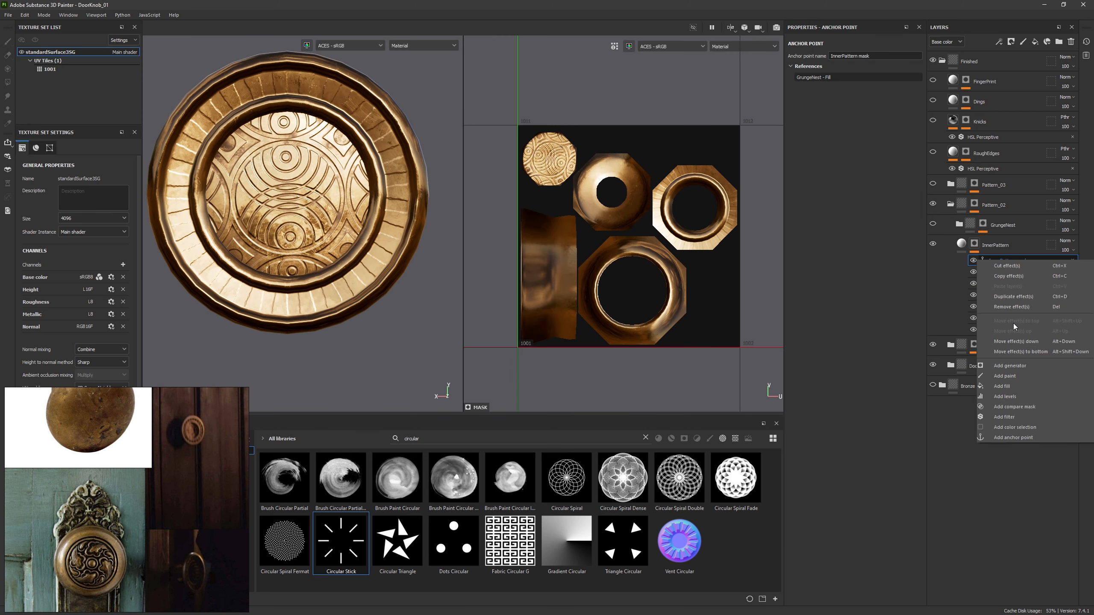
{"action": "left_click", "coordinate": [1000, 255]}
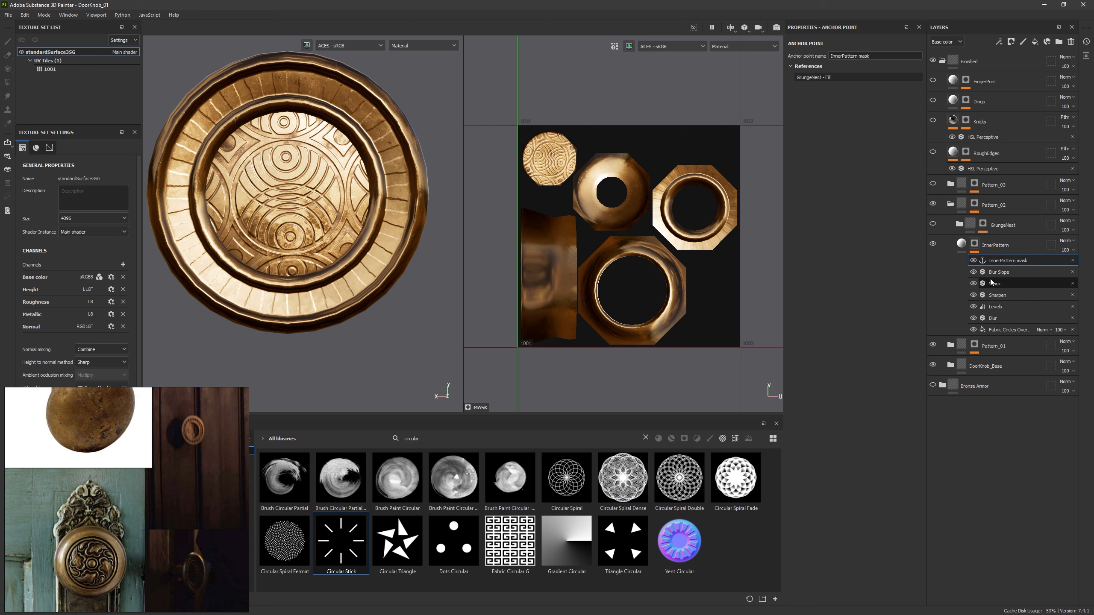
{"action": "left_click", "coordinate": [953, 243]}
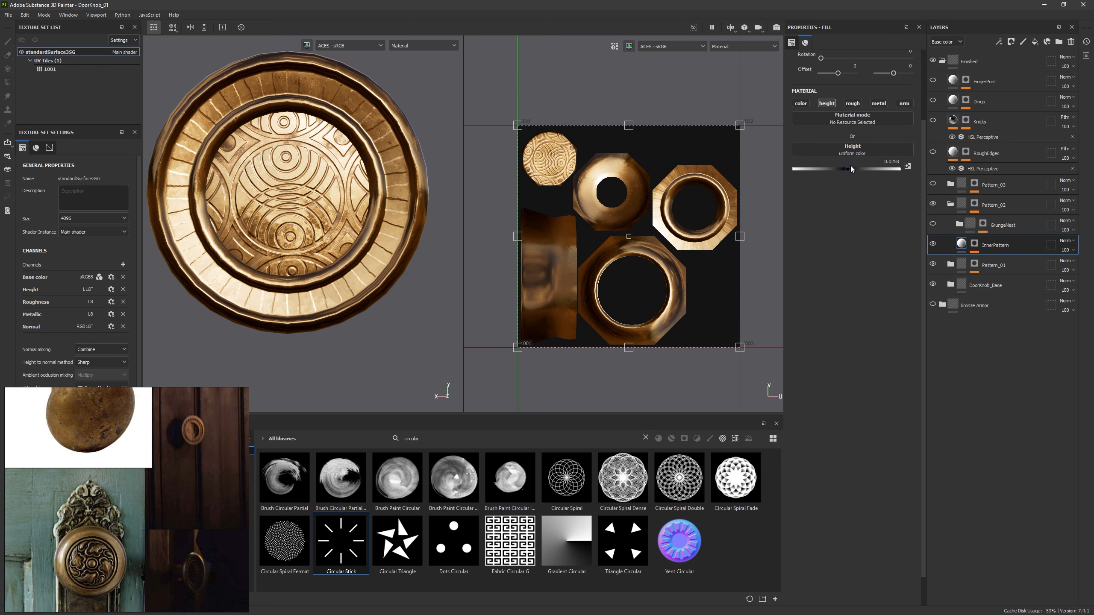
{"action": "left_click_drag", "start_coordinate": [438, 258], "coordinate": [383, 245], "text": "alt"}
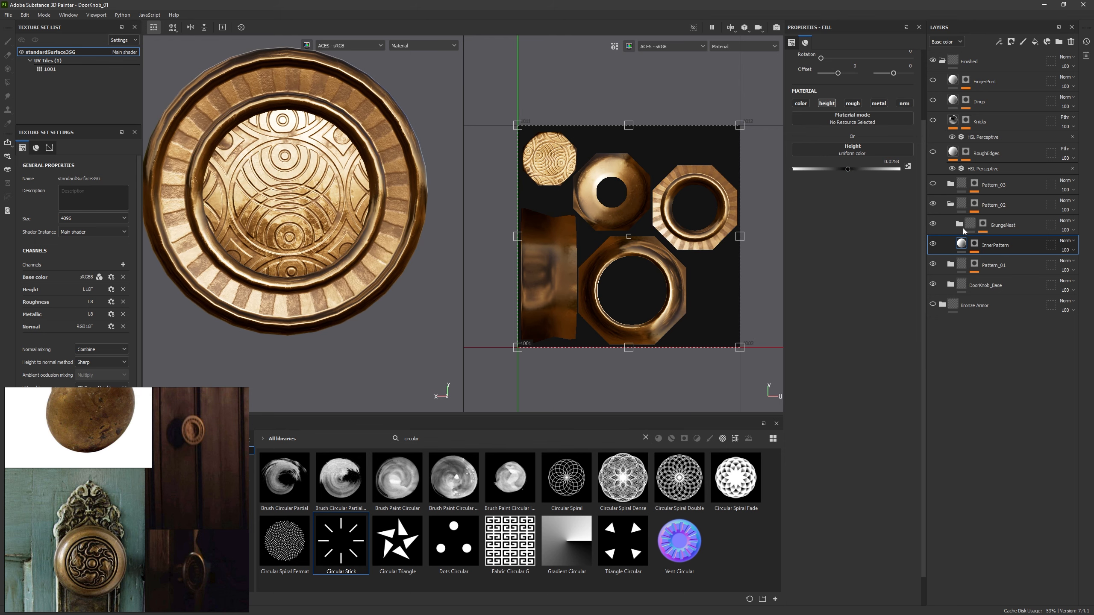
Step: Show Pattern_02's GrungeNest folder, expand it and disable its mask so the grunge covers the knob
{"action": "left_click", "coordinate": [970, 228]}
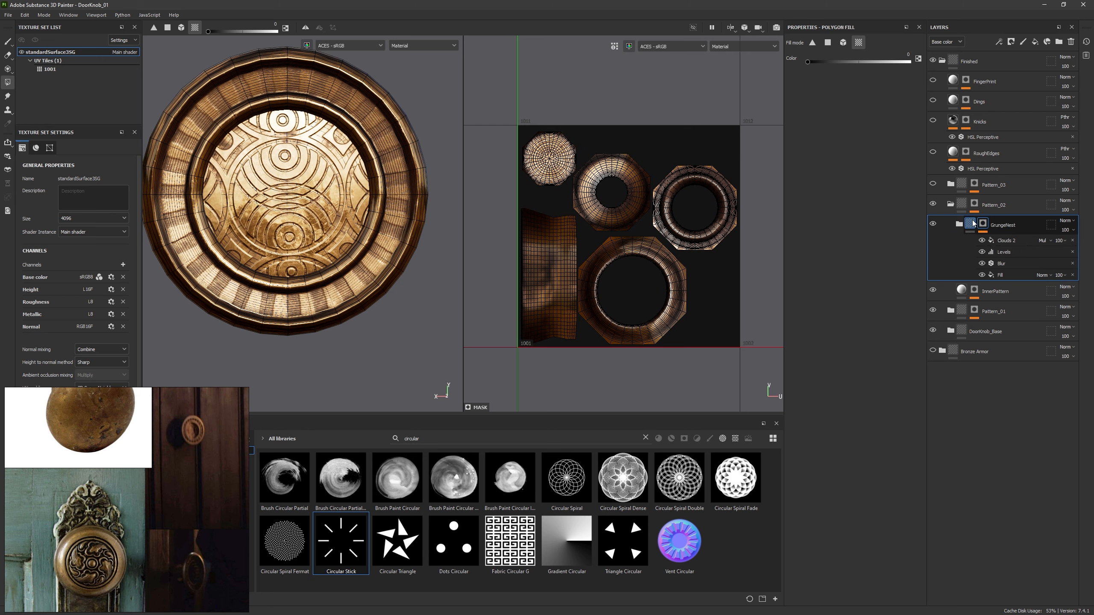
{"action": "left_click", "coordinate": [959, 224]}
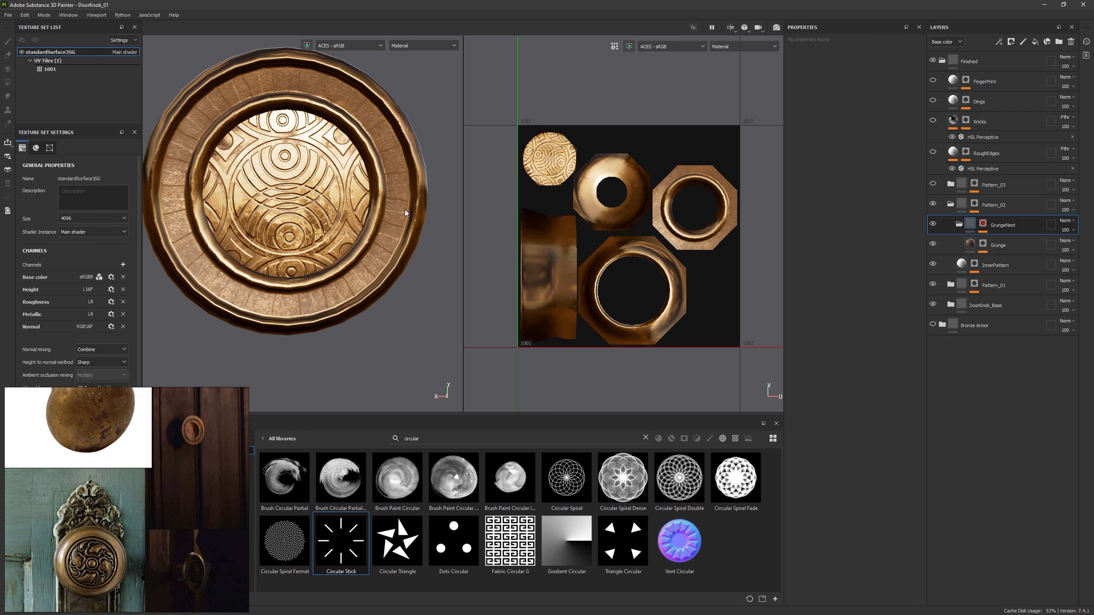
{"action": "scroll", "coordinate": [405, 213], "scroll_direction": "up", "scroll_amount": 10}
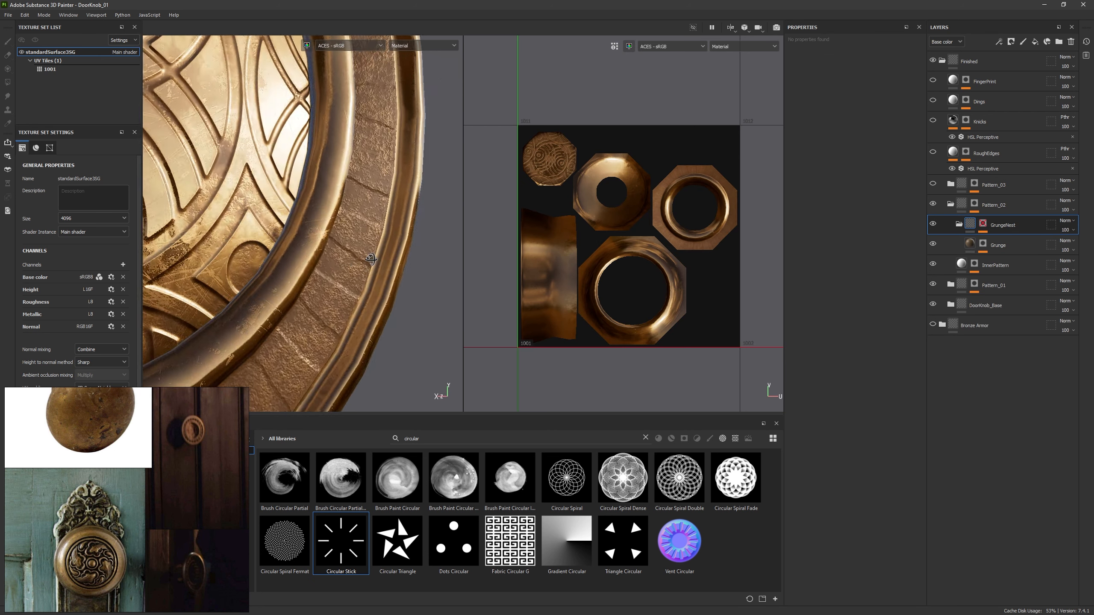
{"action": "left_click_drag", "start_coordinate": [371, 258], "coordinate": [403, 259], "text": "alt"}
Step: Inspect the Grunge layer's material values and mask, and expand Pattern_01's GrungeNest folder for comparison
{"action": "left_click", "coordinate": [963, 244]}
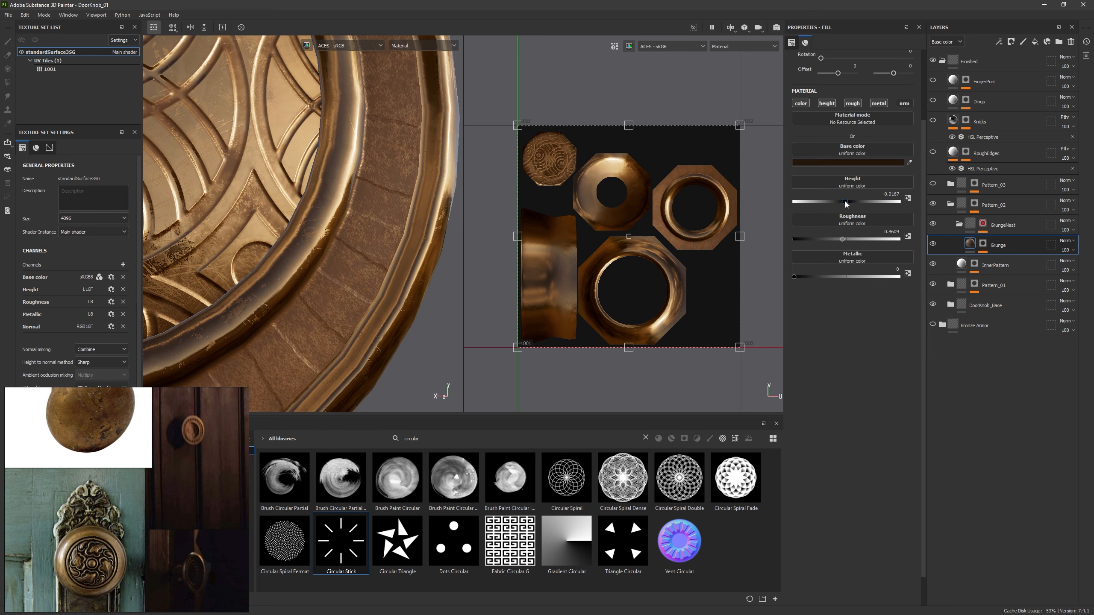
{"action": "left_click_drag", "start_coordinate": [416, 280], "coordinate": [369, 233], "text": "alt"}
{"action": "left_click", "coordinate": [983, 244], "text": "alt"}
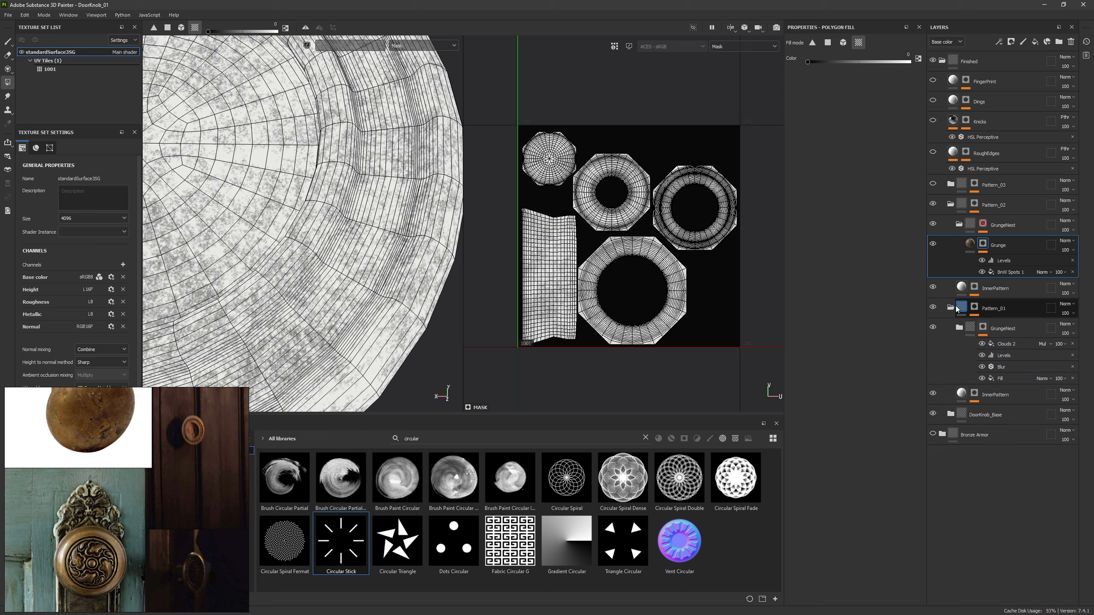
{"action": "left_click", "coordinate": [950, 308]}
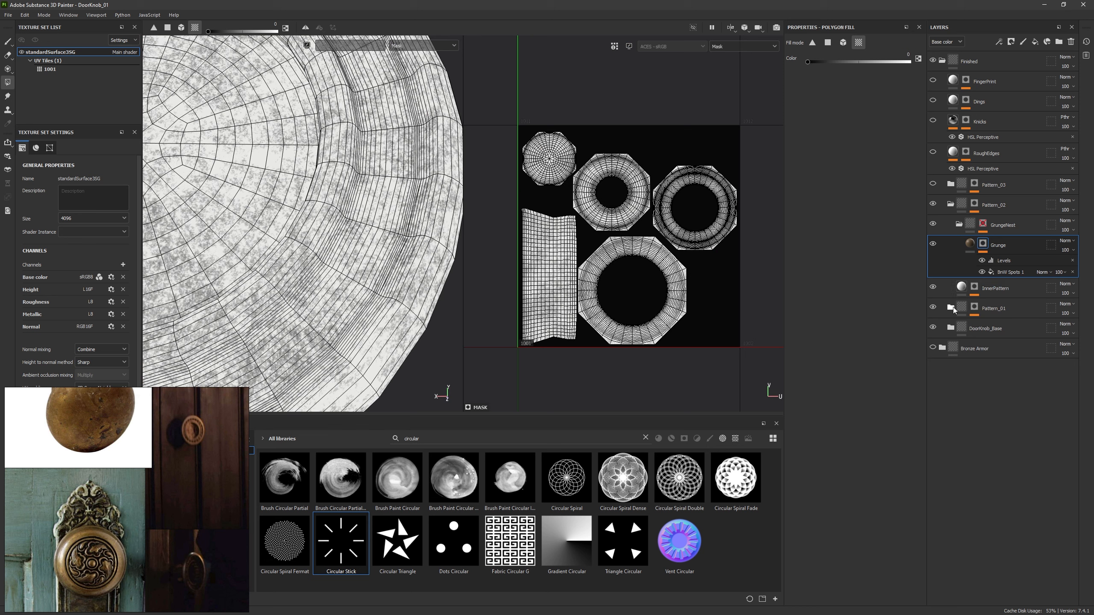
{"action": "left_click", "coordinate": [960, 326]}
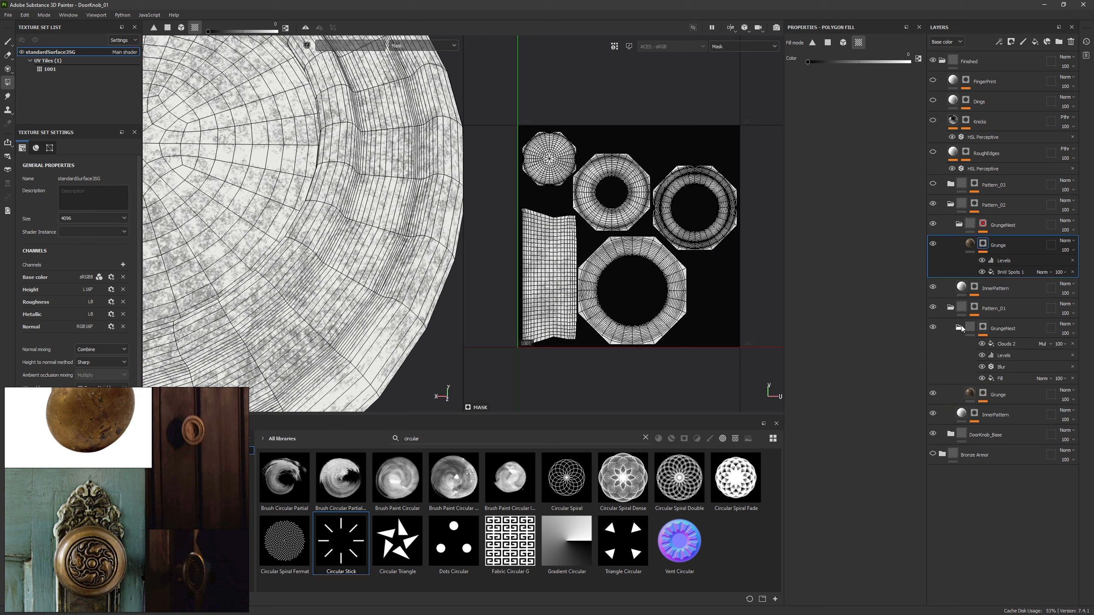
{"action": "left_click", "coordinate": [1031, 398]}
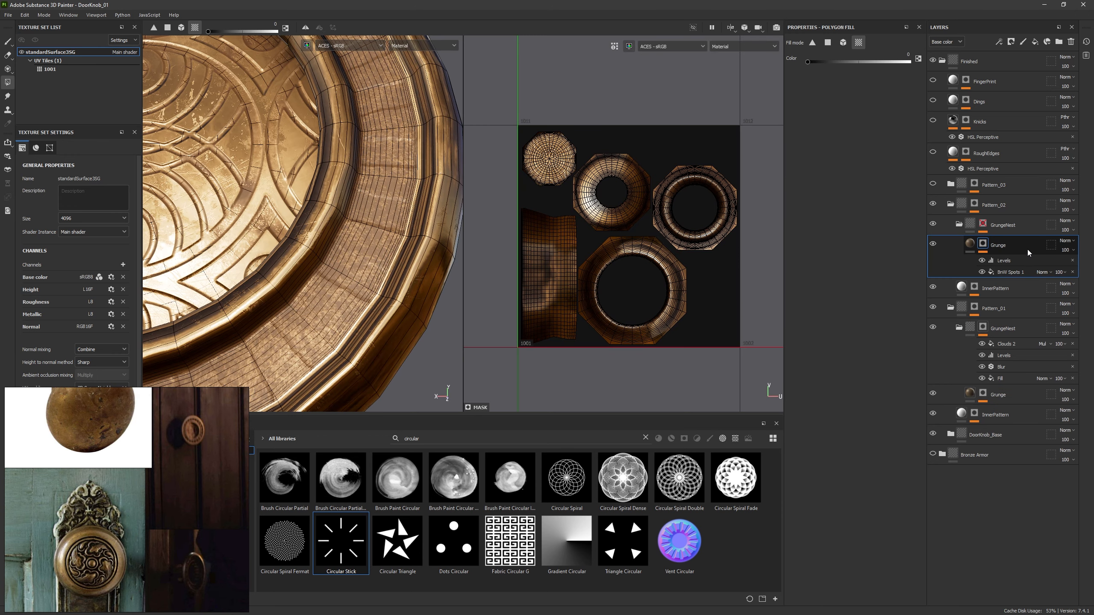
Step: Adjust Pattern_02's Grunge mask and set the layer's height to 0.0071, roughness to 0.4365 and metallic to 0.1884
{"action": "left_click", "coordinate": [1020, 267]}
{"action": "left_click", "coordinate": [970, 245]}
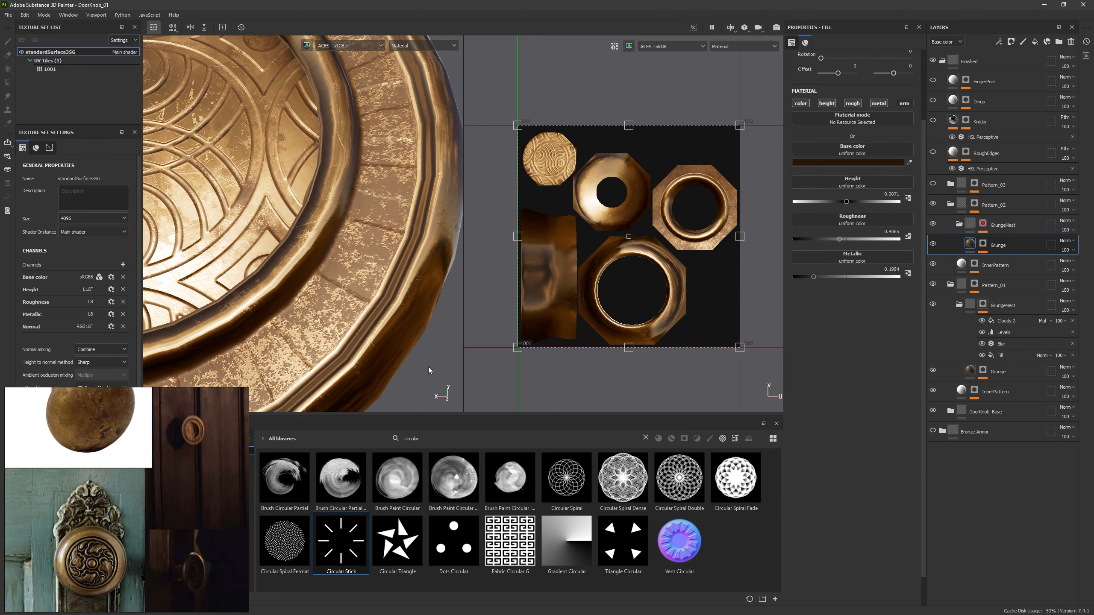
Step: Re-enable Pattern_02's GrungeNest mask and isolate its InnerPattern mask fill by hiding Clouds 2, Levels and Blur
{"action": "left_click", "coordinate": [981, 243]}
{"action": "left_click", "coordinate": [983, 224]}
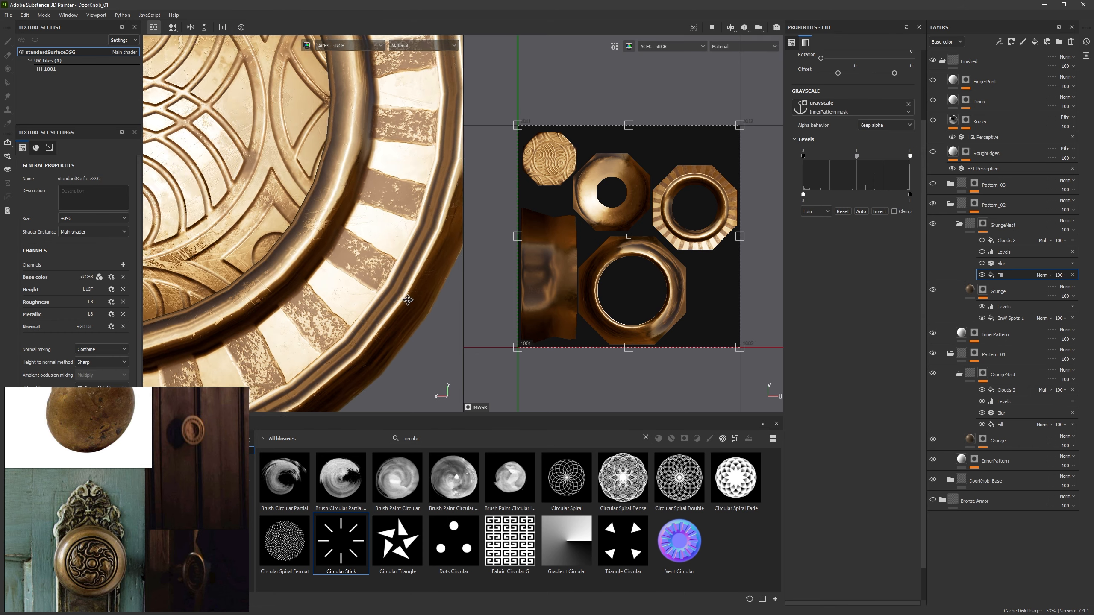
{"action": "middle_click_drag", "start_coordinate": [341, 385], "coordinate": [409, 313], "text": "alt"}
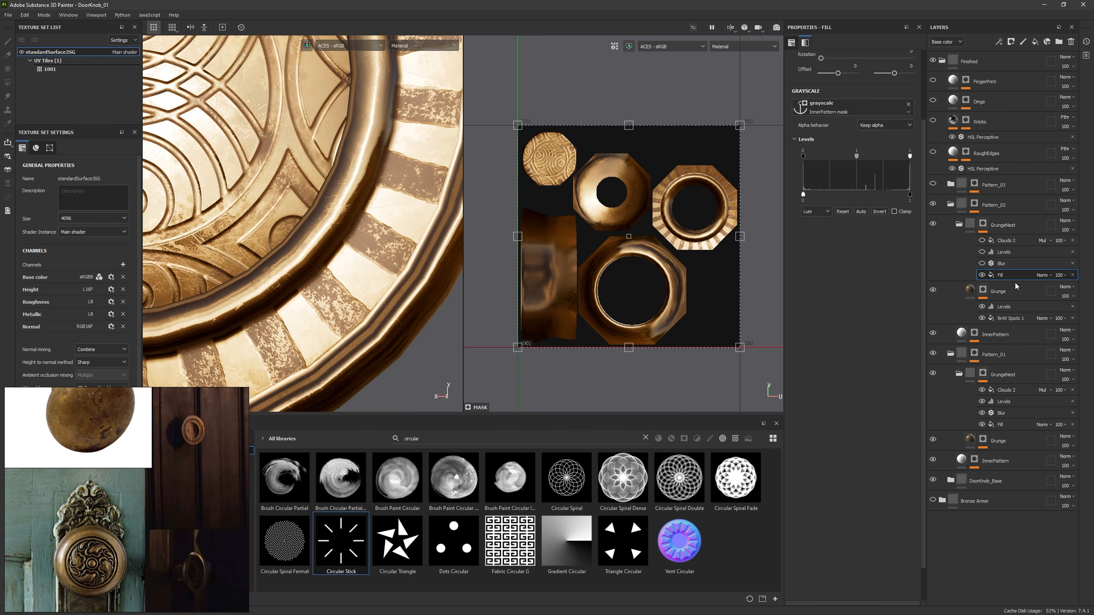
Step: Show the GrungeNest mask's Blur and Levels again and set the Levels output range to 0.316–0.826
{"action": "left_click", "coordinate": [1004, 251]}
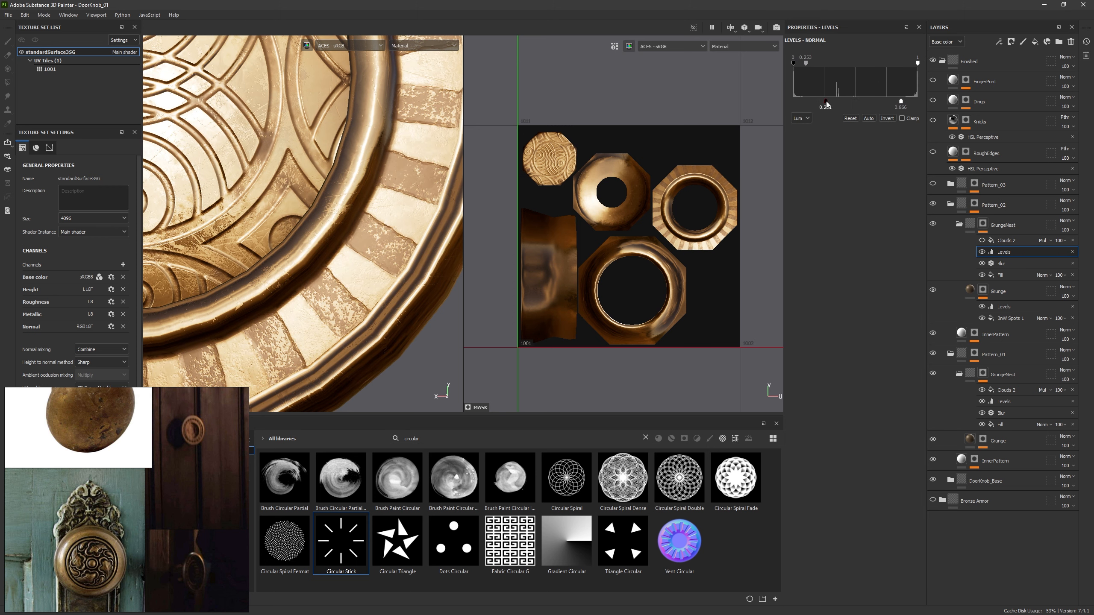
{"action": "left_click_drag", "start_coordinate": [826, 104], "coordinate": [831, 105]}
{"action": "mouse_move", "coordinate": [899, 101]}
{"action": "left_mouse_down"}
{"action": "mouse_move", "coordinate": [866, 106]}
{"action": "mouse_move", "coordinate": [917, 104]}
{"action": "mouse_move", "coordinate": [897, 105]}
{"action": "left_mouse_up"}
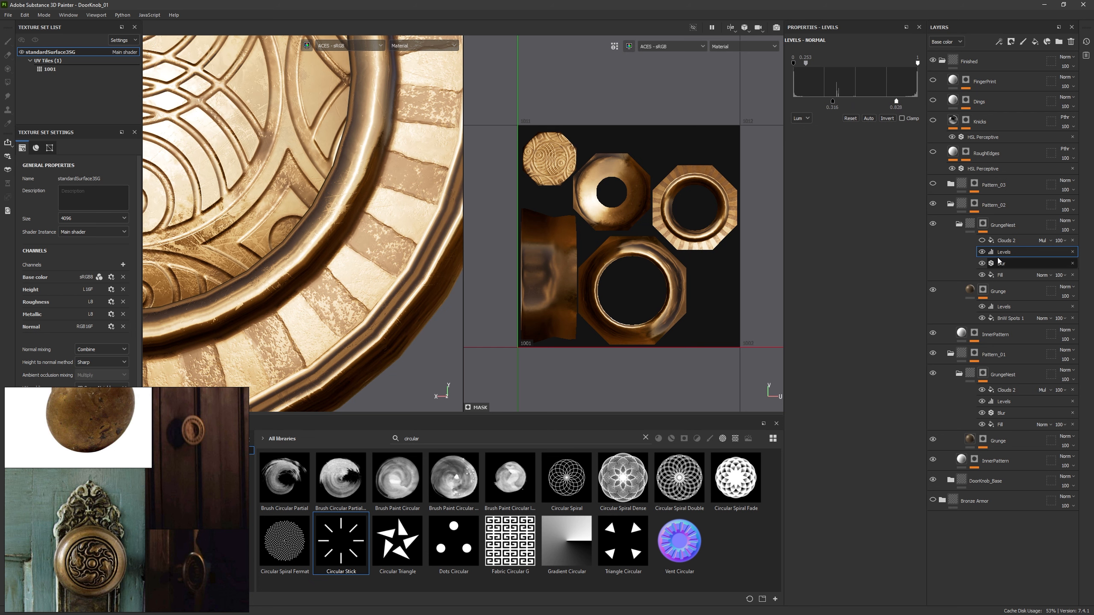
Step: Re-enable Clouds 2 in the GrungeNest mask, check the mask on the knob and set the Clouds 2 balance to 0.23
{"action": "left_click", "coordinate": [1009, 240]}
{"action": "left_click", "coordinate": [982, 224], "text": "alt"}
{"action": "scroll", "coordinate": [446, 220], "scroll_direction": "down", "scroll_amount": 4}
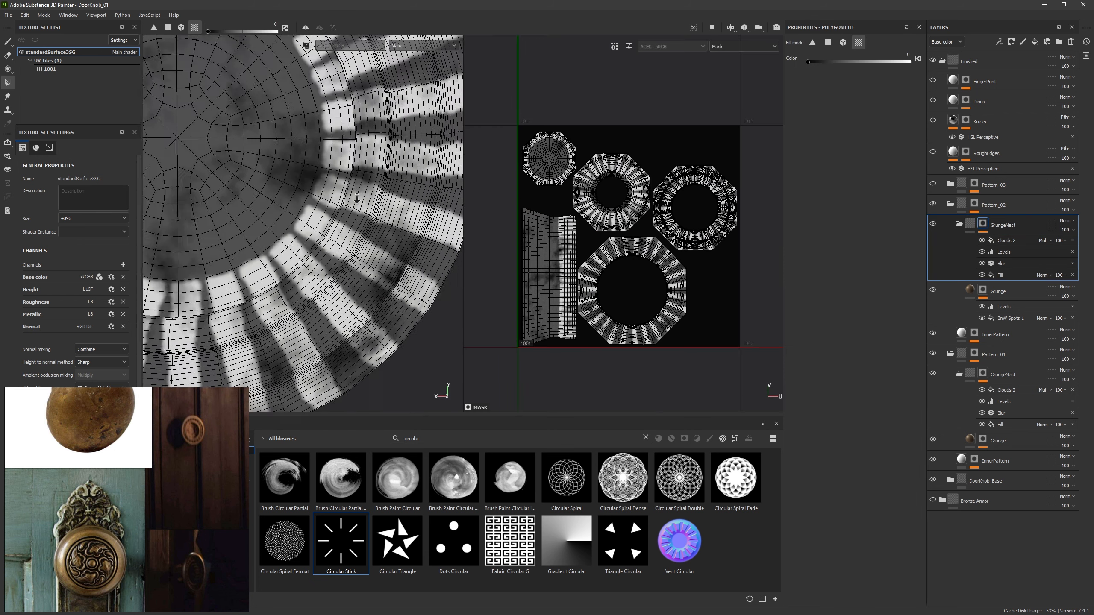
{"action": "middle_click_drag", "start_coordinate": [446, 219], "coordinate": [479, 213], "text": "alt"}
{"action": "left_click", "coordinate": [1008, 240]}
{"action": "left_click_drag", "start_coordinate": [860, 175], "coordinate": [827, 176]}
{"action": "key", "text": "m"}
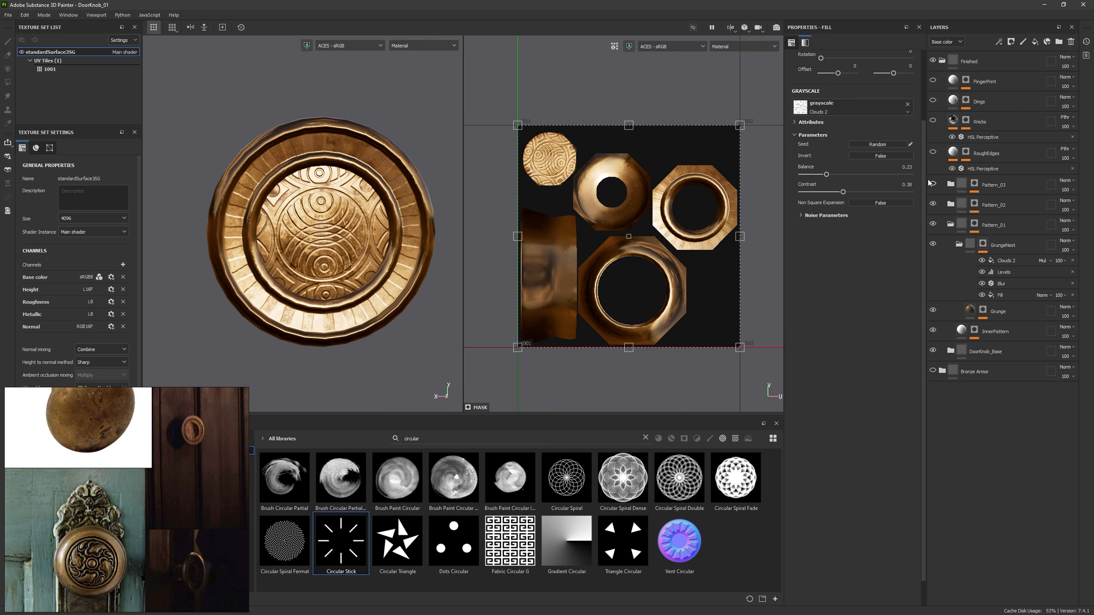
Step: Show the Pattern_03 folder, collapse Pattern_01 and inspect Pattern_03's painted mask on the back of the knob
{"action": "left_click", "coordinate": [932, 184]}
{"action": "left_click_drag", "start_coordinate": [302, 247], "coordinate": [354, 262], "text": "alt"}
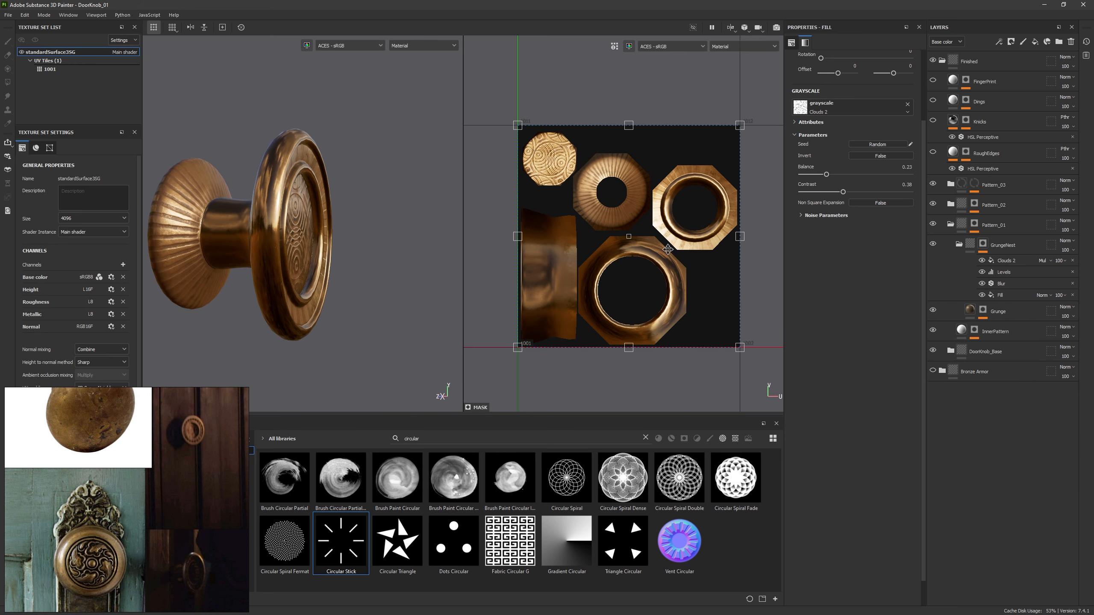
{"action": "left_click", "coordinate": [950, 224]}
{"action": "left_click", "coordinate": [974, 184], "text": "alt"}
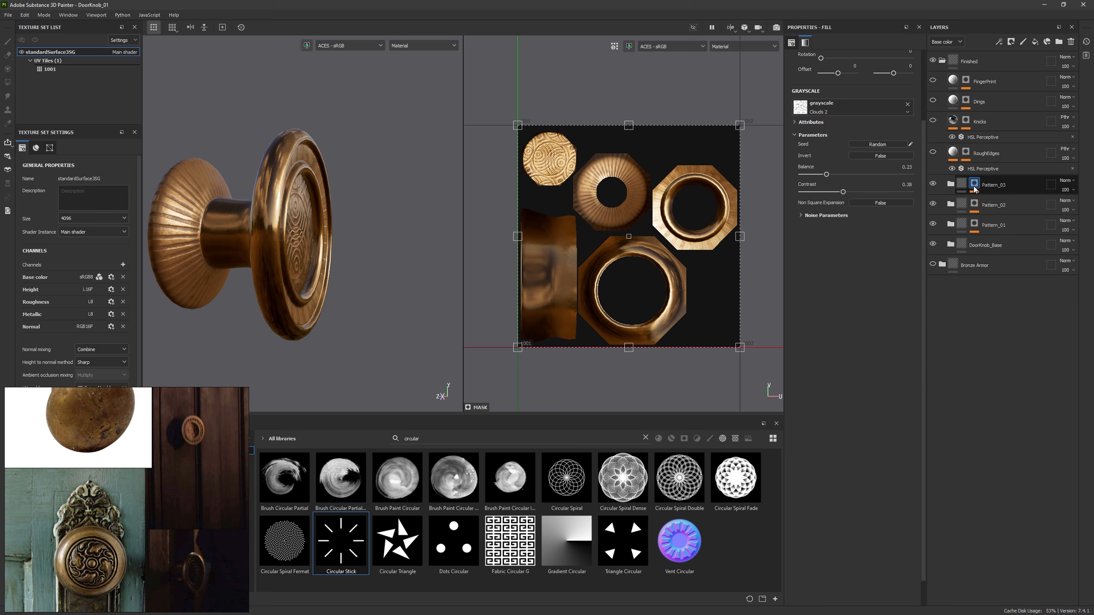
{"action": "mouse_move", "coordinate": [317, 254]}
{"action": "left_mouse_down", "text": "alt"}
{"action": "mouse_move", "coordinate": [388, 243]}
{"action": "mouse_move", "coordinate": [324, 249]}
{"action": "left_mouse_up", "text": "alt"}
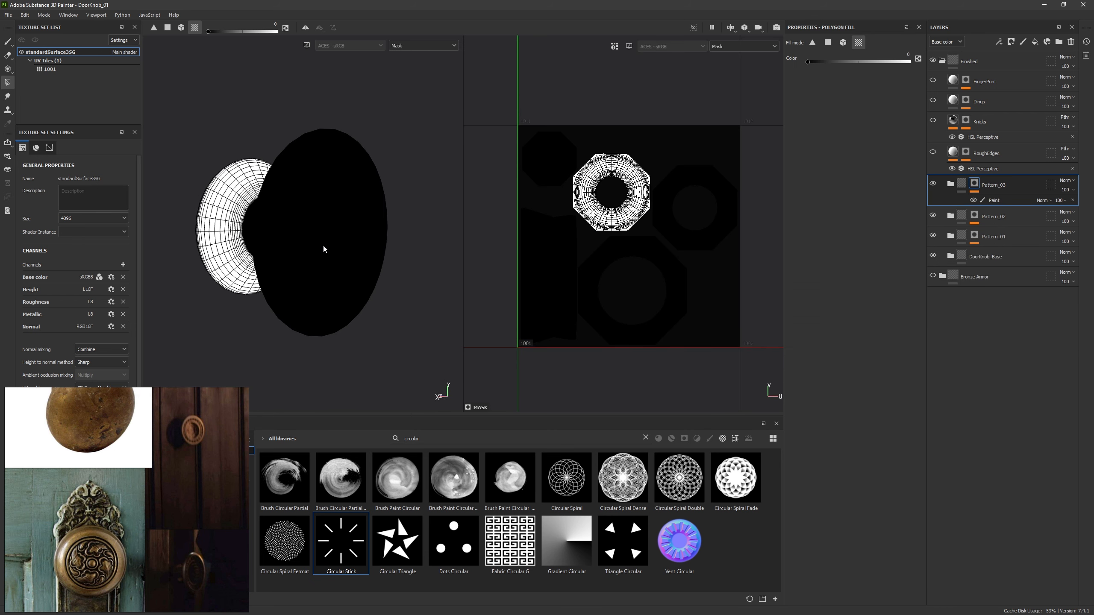
{"action": "left_click", "coordinate": [961, 184]}
Step: Show the RoughEdges layer and review its mask, roughness and HSL Perceptive filter settings
{"action": "left_click_drag", "start_coordinate": [388, 261], "coordinate": [358, 264], "text": "alt"}
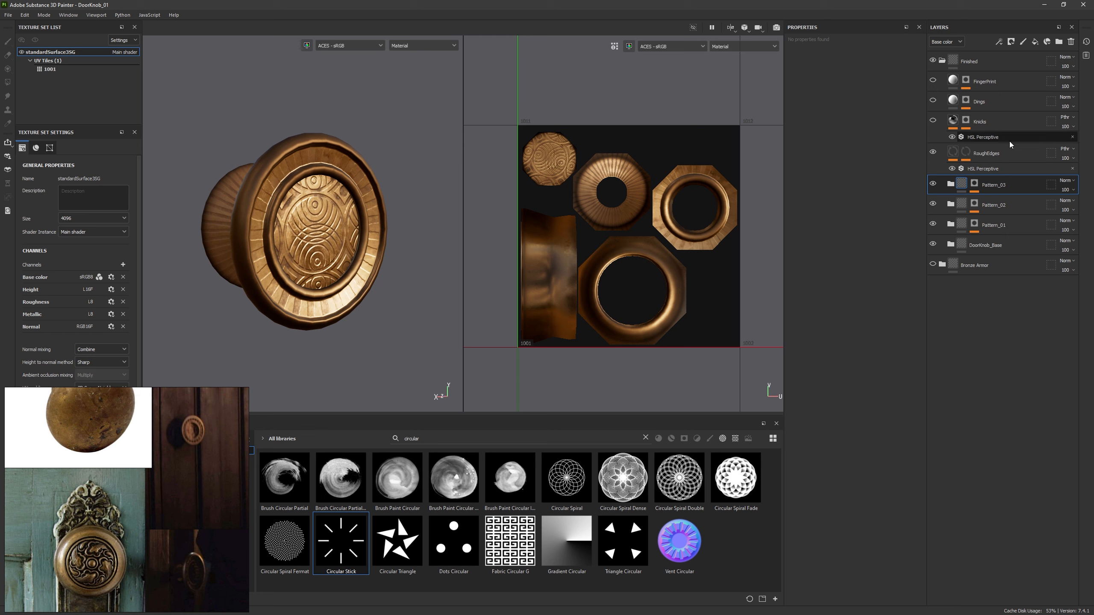
{"action": "left_click", "coordinate": [966, 153], "text": "alt"}
{"action": "left_click", "coordinate": [952, 152]}
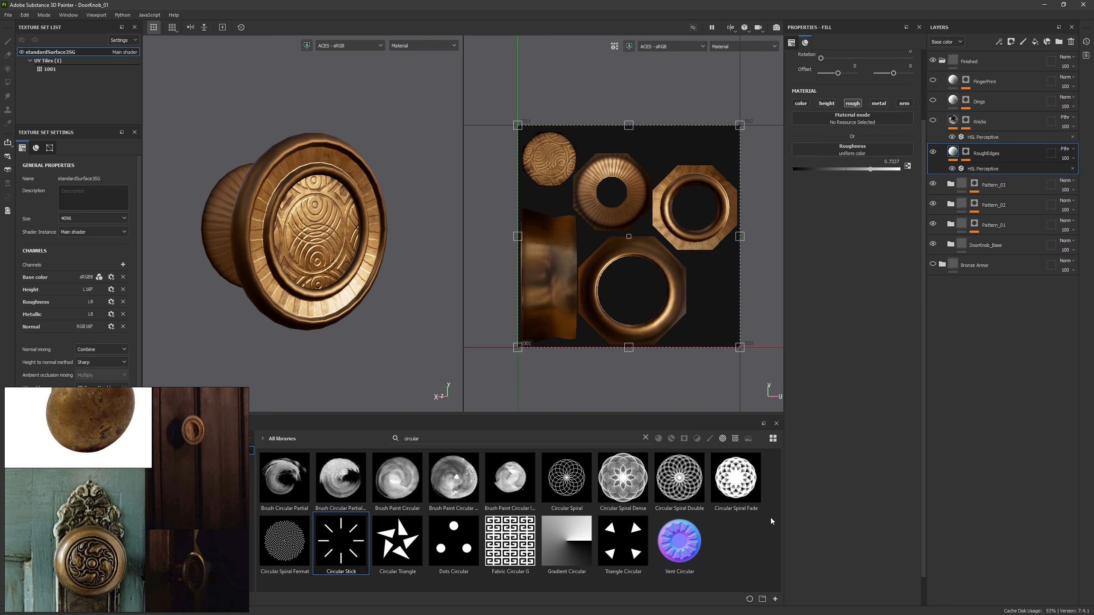
{"action": "mouse_move", "coordinate": [872, 168]}
{"action": "left_mouse_down"}
{"action": "mouse_move", "coordinate": [827, 164]}
{"action": "mouse_move", "coordinate": [831, 174]}
{"action": "mouse_move", "coordinate": [870, 170]}
{"action": "left_mouse_up"}
{"action": "left_click", "coordinate": [982, 168]}
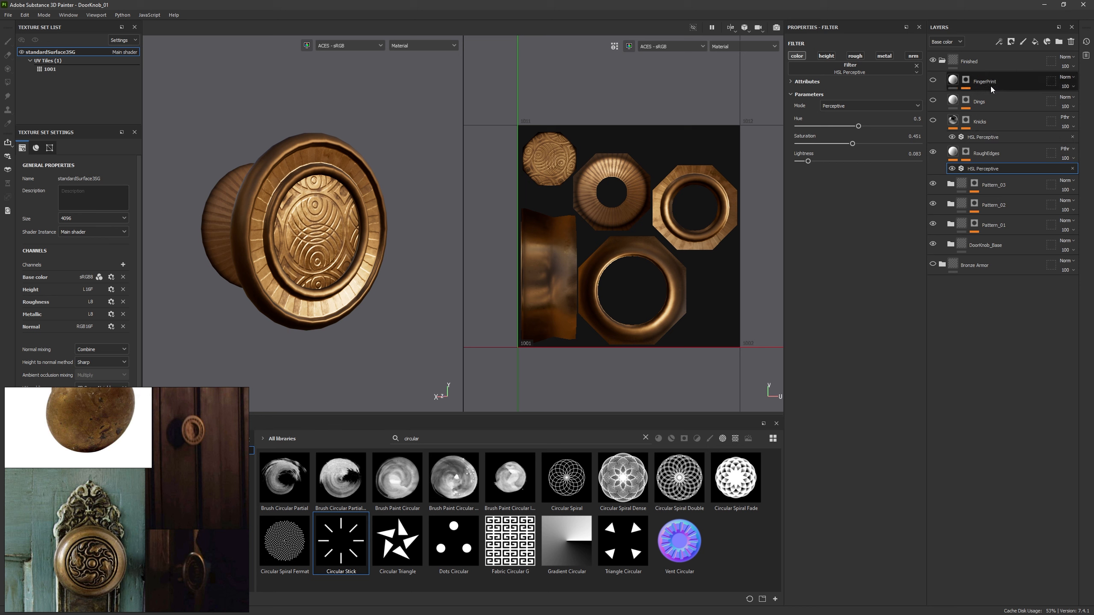
Step: Keep the RoughEdges blend mode on Passthrough and set its HSL Perceptive filter's lightness to 0.151
{"action": "left_click", "coordinate": [949, 40]}
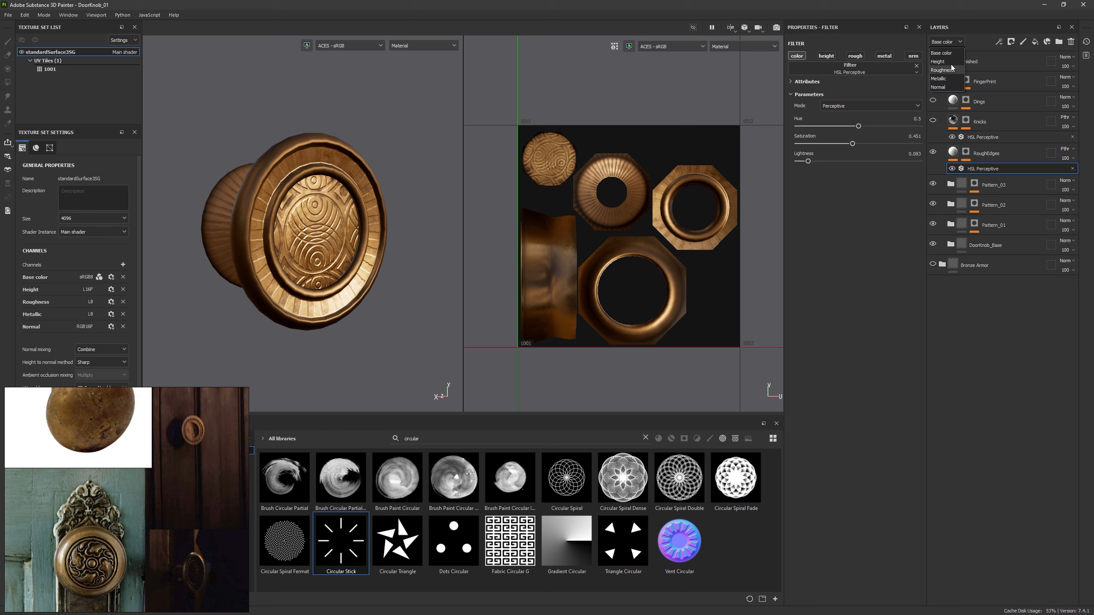
{"action": "left_click", "coordinate": [950, 50]}
{"action": "left_click", "coordinate": [1066, 149]}
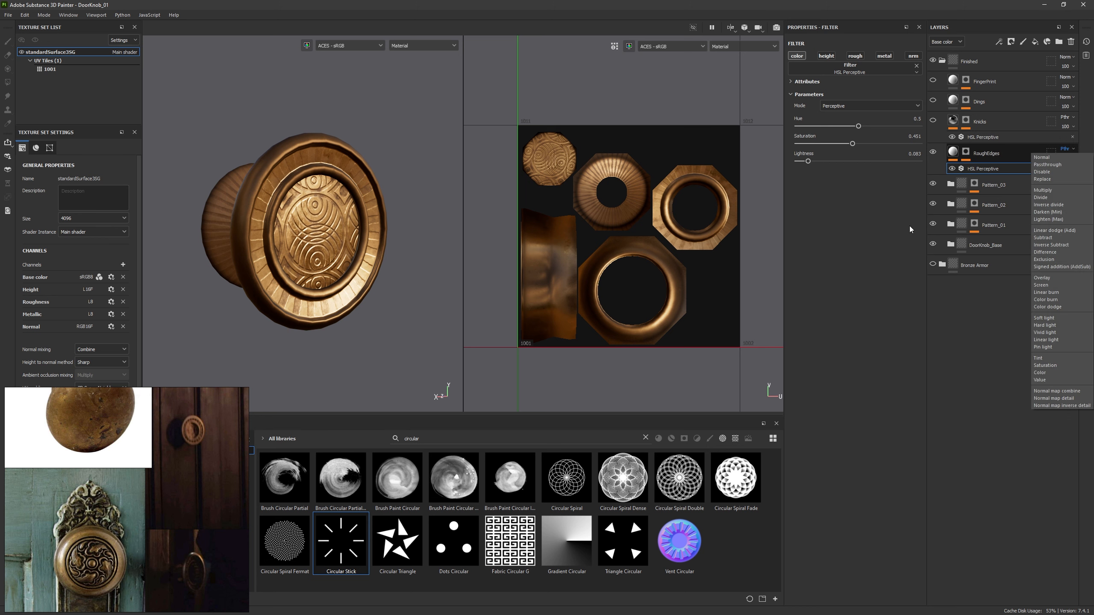
{"action": "left_click", "coordinate": [1053, 165]}
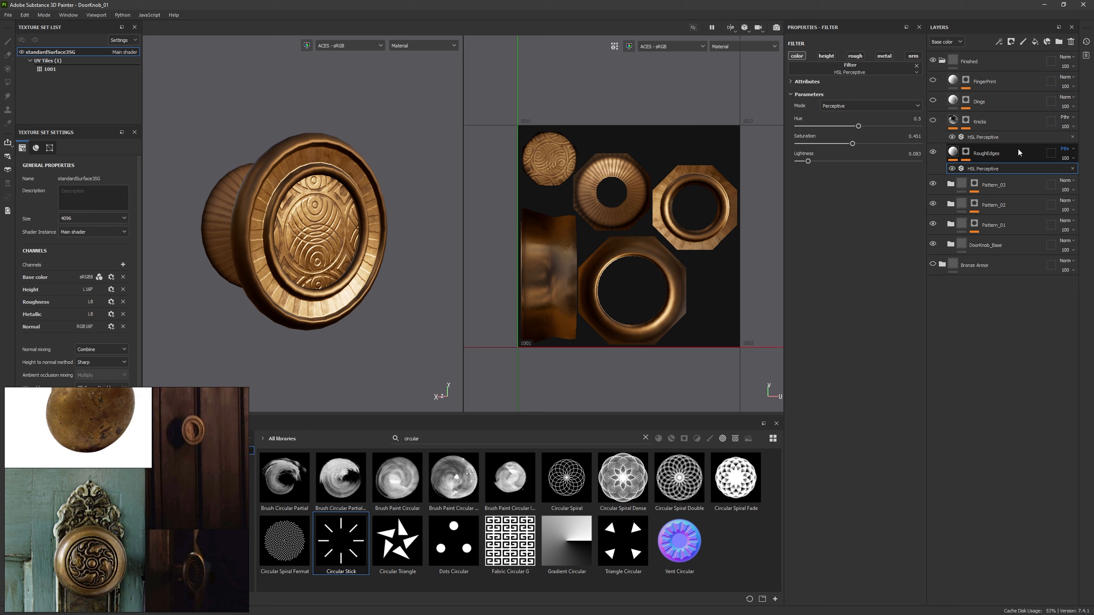
{"action": "left_click_drag", "start_coordinate": [808, 161], "coordinate": [817, 163]}
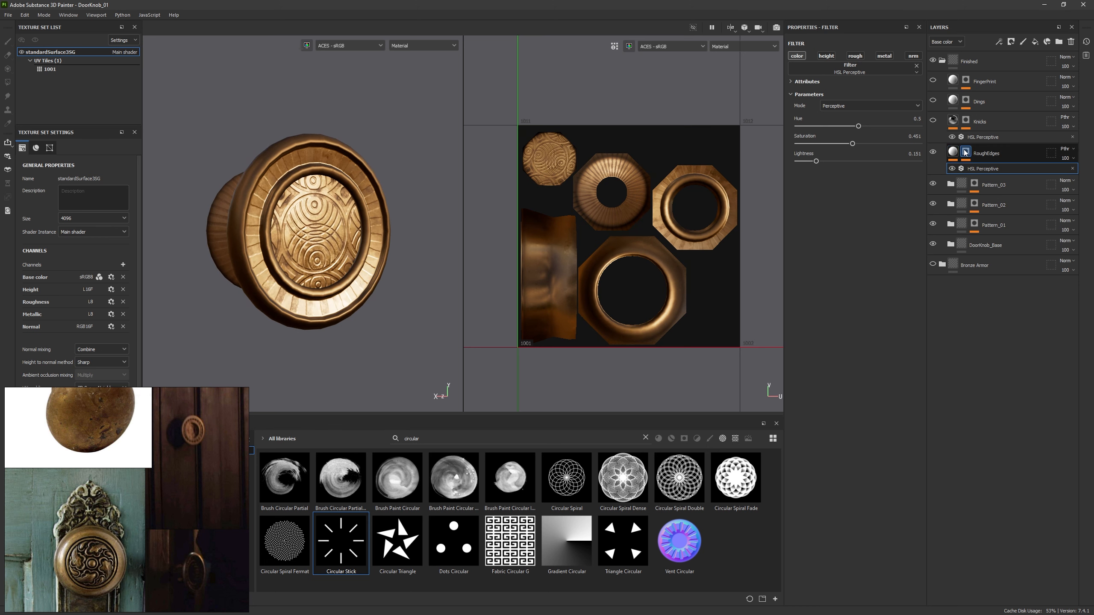
Step: Inspect the RoughEdges layer's roughness fill and the Paint and Curvature effects inside its mask
{"action": "left_click", "coordinate": [954, 152]}
{"action": "left_click_drag", "start_coordinate": [420, 244], "coordinate": [361, 255], "text": "alt"}
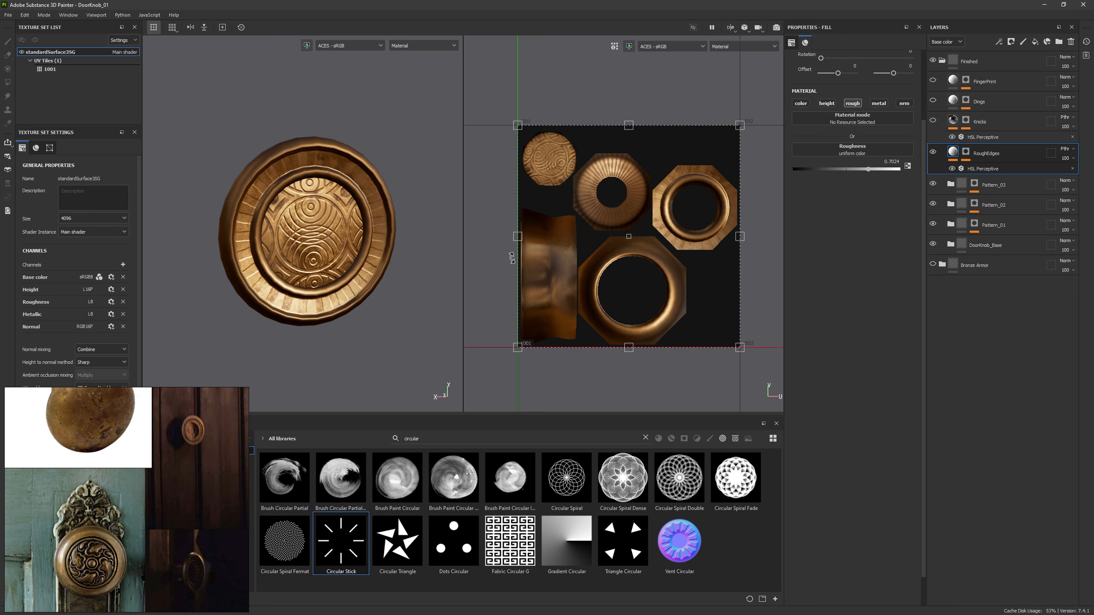
{"action": "left_click", "coordinate": [966, 151]}
{"action": "key", "text": "4"}
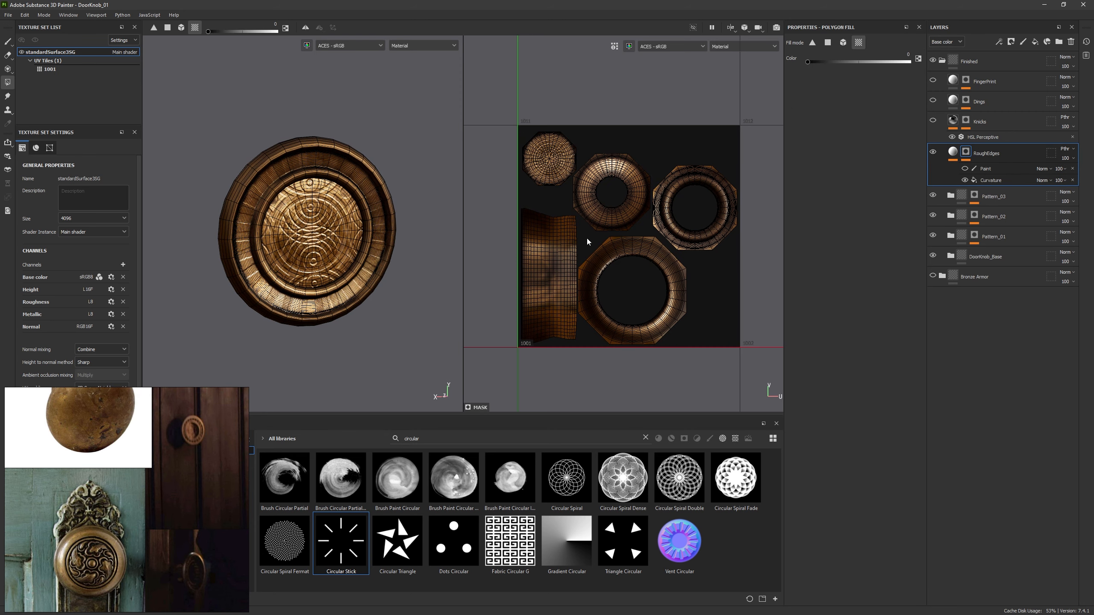
{"action": "left_click_drag", "start_coordinate": [387, 242], "coordinate": [366, 233], "text": "alt"}
{"action": "mouse_move", "coordinate": [366, 232]}
{"action": "right_mouse_down", "text": "shift"}
{"action": "mouse_move", "coordinate": [400, 238]}
{"action": "mouse_move", "coordinate": [386, 239]}
{"action": "right_mouse_up", "text": "shift"}
{"action": "left_click_drag", "start_coordinate": [386, 240], "coordinate": [374, 236], "text": "alt"}
{"action": "left_click", "coordinate": [1003, 169]}
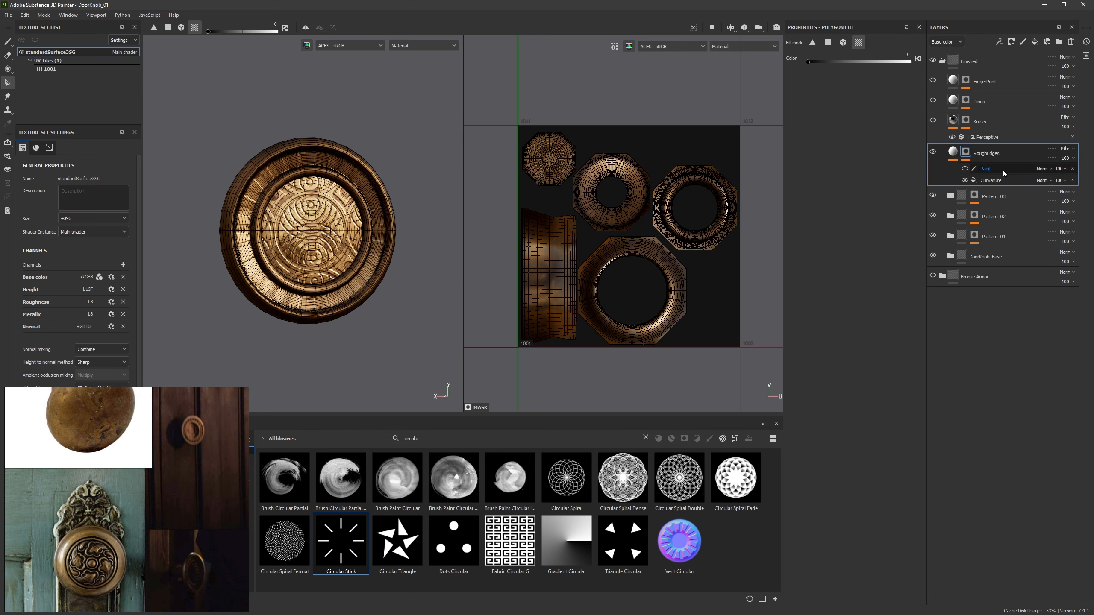
Step: Isolate the RoughEdges mask, enable its Paint effect and check the material result on the knob
{"action": "left_click", "coordinate": [968, 151], "text": "alt"}
{"action": "left_click", "coordinate": [964, 169]}
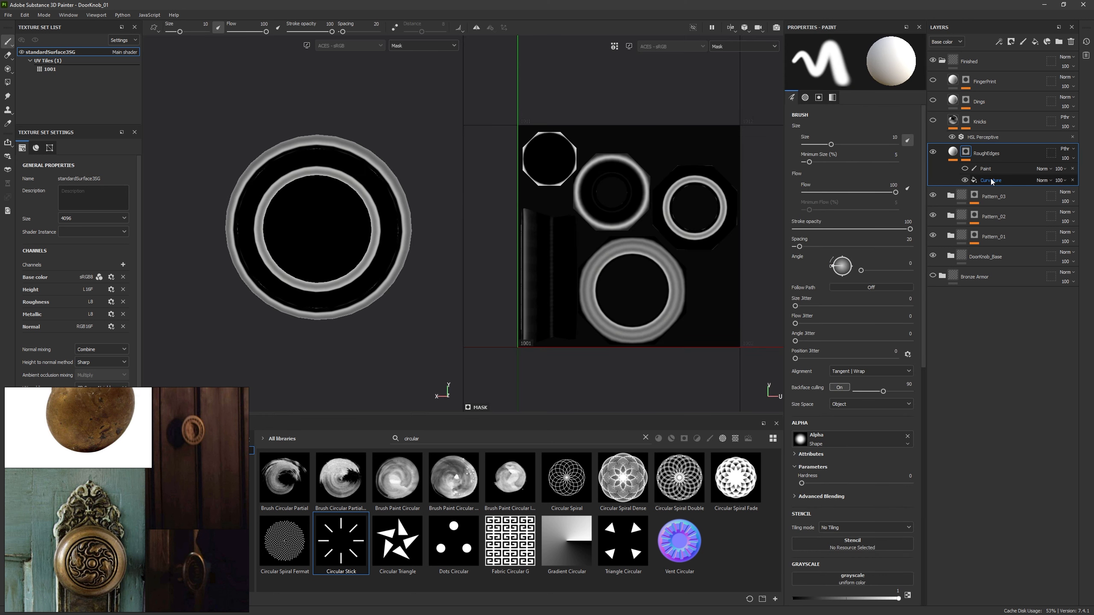
{"action": "left_click", "coordinate": [1010, 177]}
{"action": "left_click", "coordinate": [965, 168]}
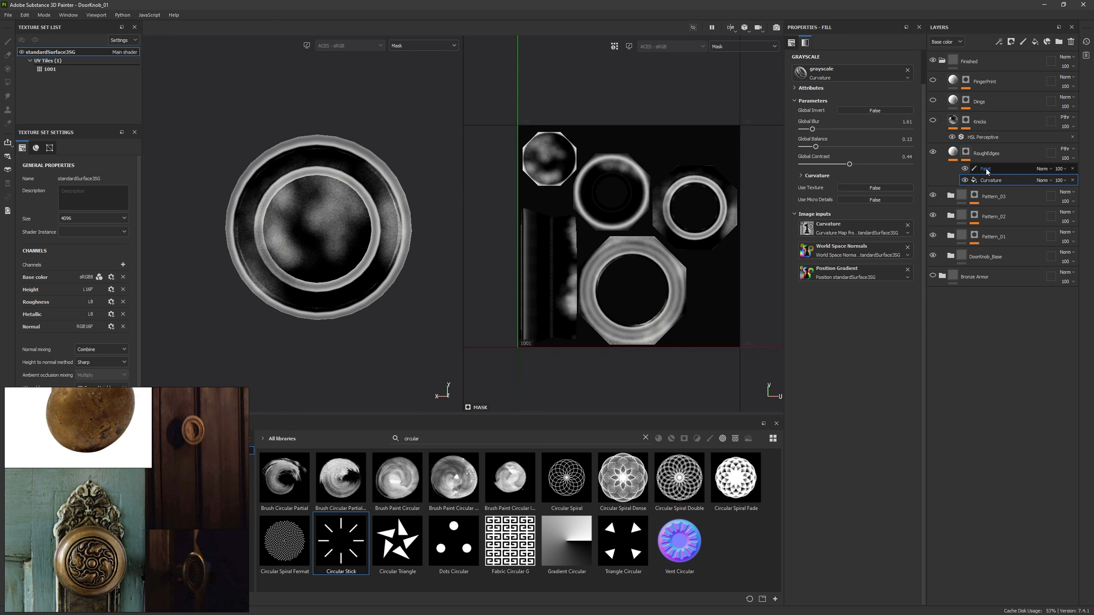
{"action": "left_click", "coordinate": [965, 157]}
{"action": "left_click", "coordinate": [970, 154]}
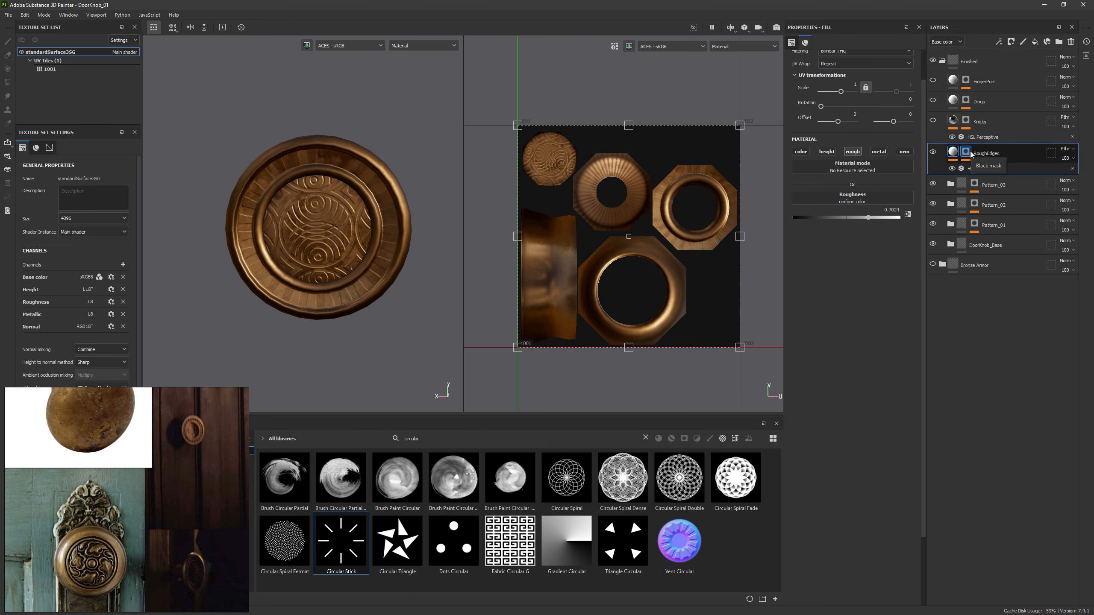
{"action": "left_click_drag", "start_coordinate": [366, 281], "coordinate": [391, 257], "text": "alt"}
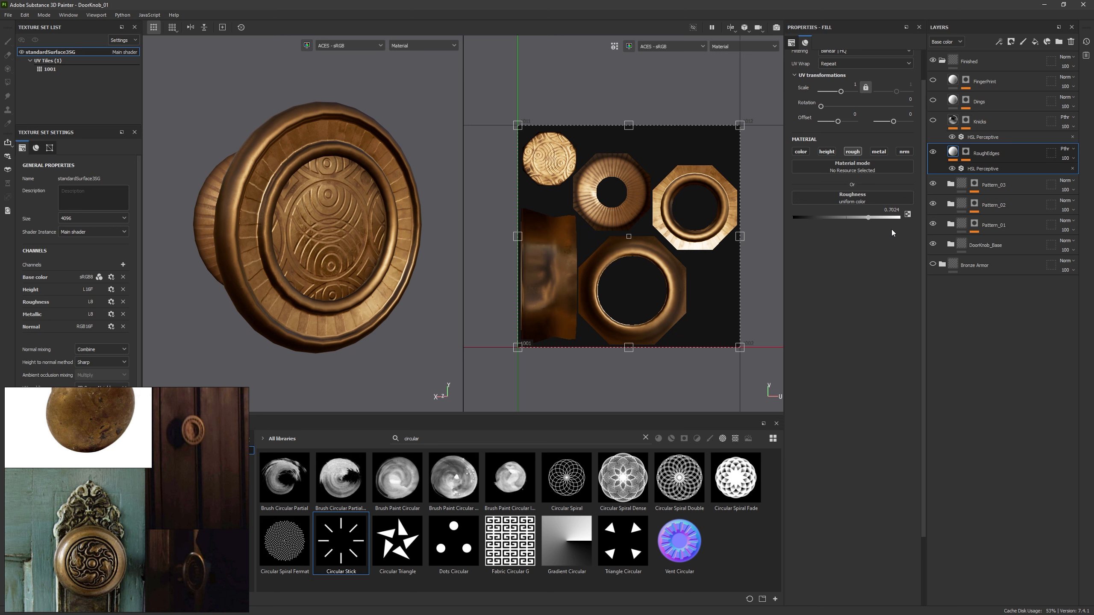
{"action": "left_click_drag", "start_coordinate": [379, 285], "coordinate": [409, 264], "text": "alt"}
{"action": "scroll", "coordinate": [403, 269], "scroll_direction": "up", "scroll_amount": 1}
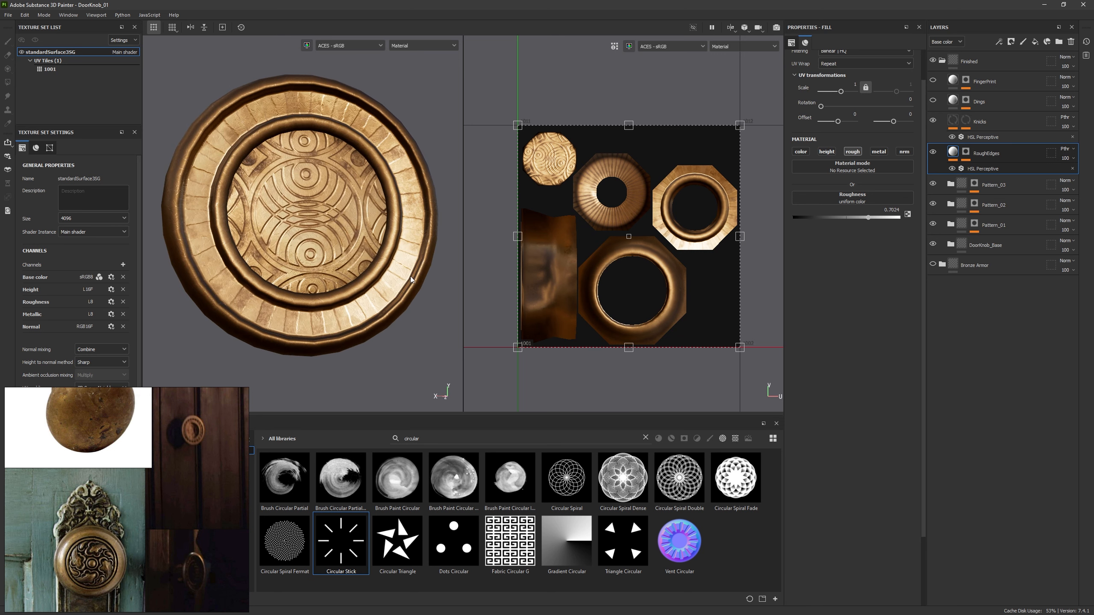
Step: Show the Knicks layer with its mask and HSL Perceptive filter disabled
{"action": "left_click", "coordinate": [966, 121], "text": "shift"}
{"action": "left_click", "coordinate": [953, 121]}
{"action": "left_click", "coordinate": [980, 140]}
{"action": "left_click", "coordinate": [952, 137]}
{"action": "left_click_drag", "start_coordinate": [388, 259], "coordinate": [380, 253], "text": "alt"}
{"action": "left_click", "coordinate": [967, 123], "text": "shift"}
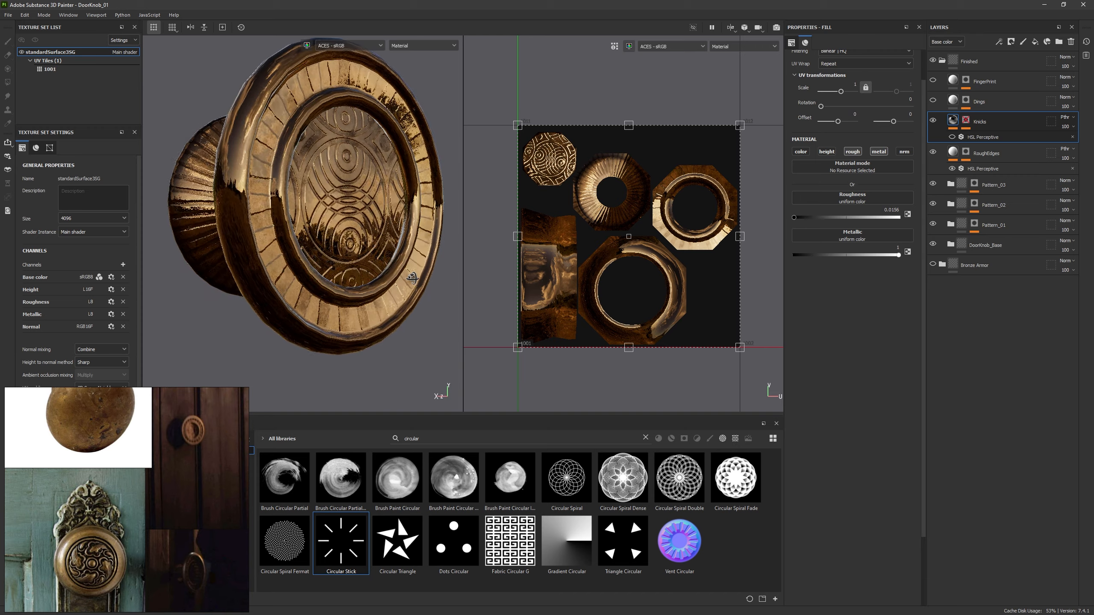
Step: Check the unmasked Knicks layer under rotated lighting and undo the removal of its height channel
{"action": "mouse_move", "coordinate": [388, 302]}
{"action": "right_mouse_down", "text": "shift"}
{"action": "mouse_move", "coordinate": [353, 301]}
{"action": "mouse_move", "coordinate": [409, 301]}
{"action": "right_mouse_up", "text": "shift"}
{"action": "left_click_drag", "start_coordinate": [409, 301], "coordinate": [382, 302], "text": "alt"}
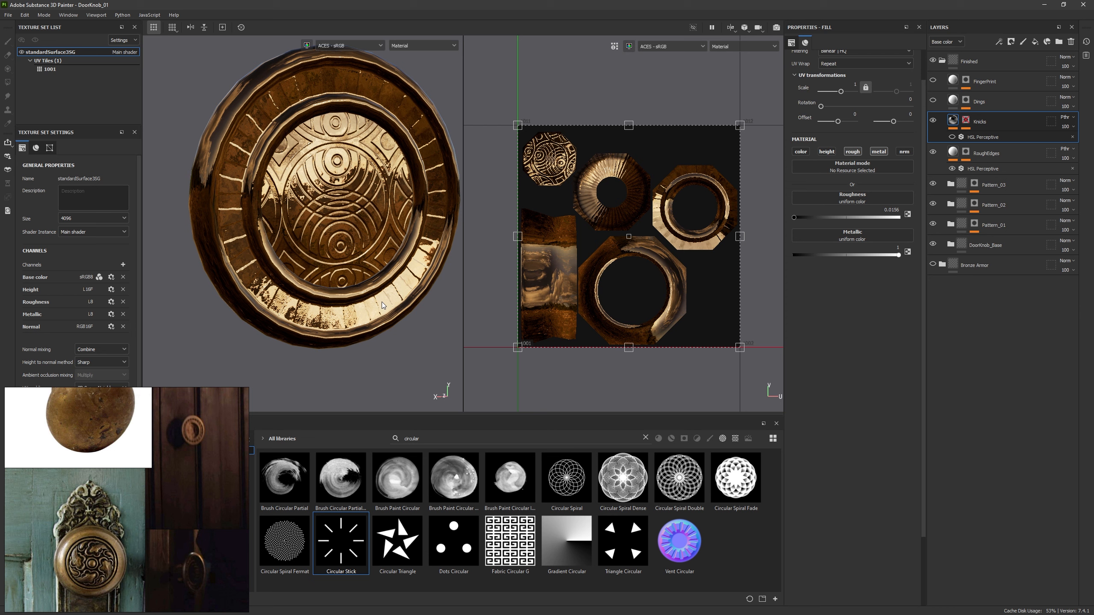
{"action": "key", "text": "ctrl+z"}
{"action": "left_click_drag", "start_coordinate": [381, 301], "coordinate": [409, 252], "text": "alt"}
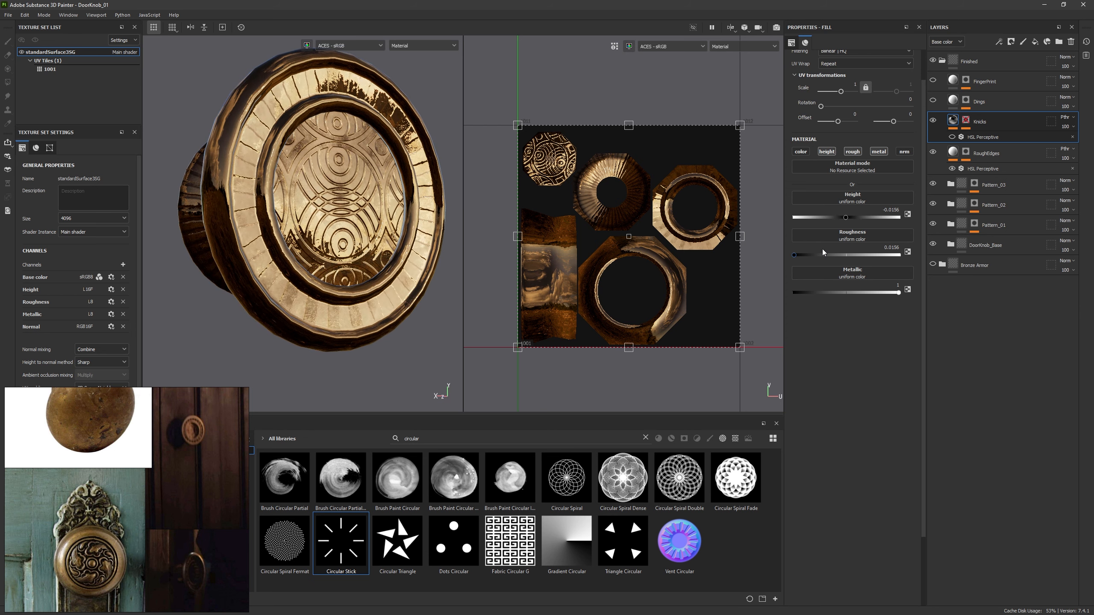
Step: Isolate the Knicks mask, set the lower Grunge Scratch Generator's UV scale to 1.46 and return to the material view
{"action": "left_click", "coordinate": [966, 121]}
{"action": "left_click", "coordinate": [966, 121], "text": "alt"}
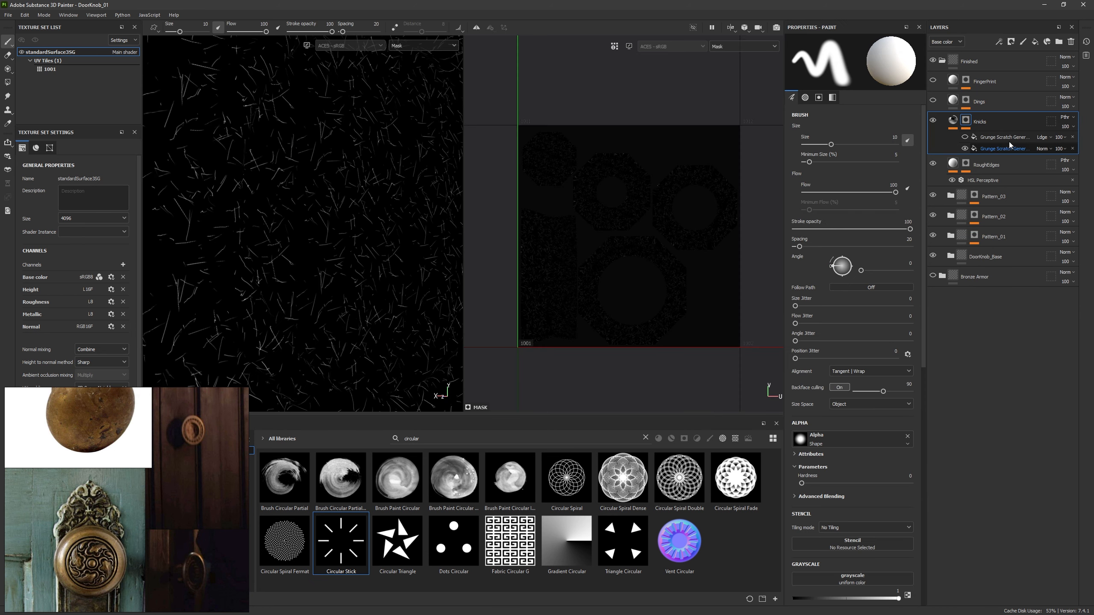
{"action": "left_click", "coordinate": [1010, 147]}
{"action": "right_click_drag", "start_coordinate": [332, 327], "coordinate": [413, 123], "text": "alt"}
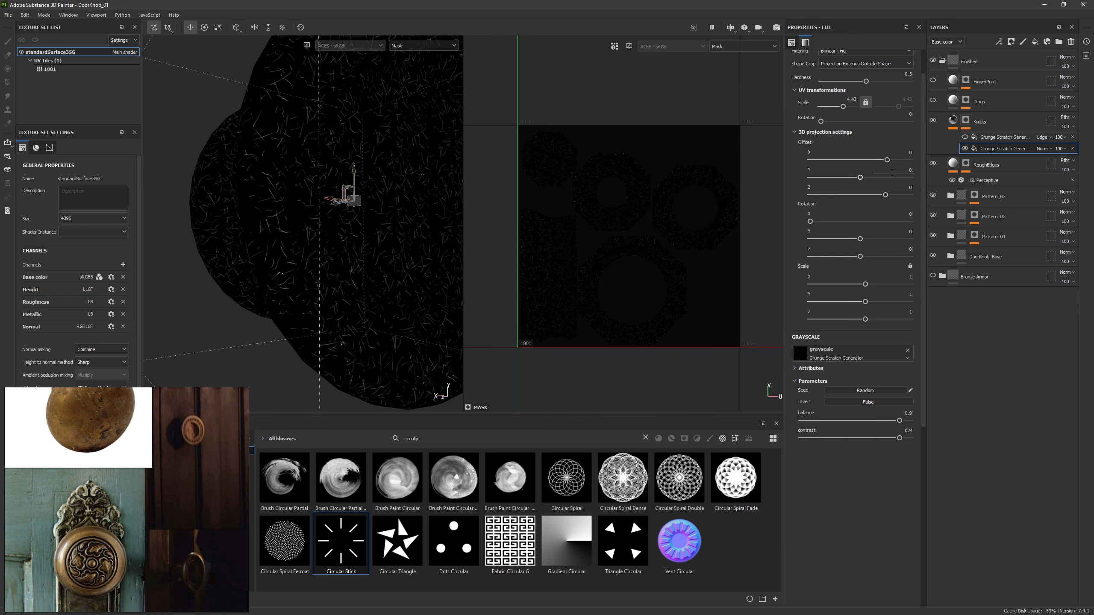
{"action": "left_click", "coordinate": [952, 120]}
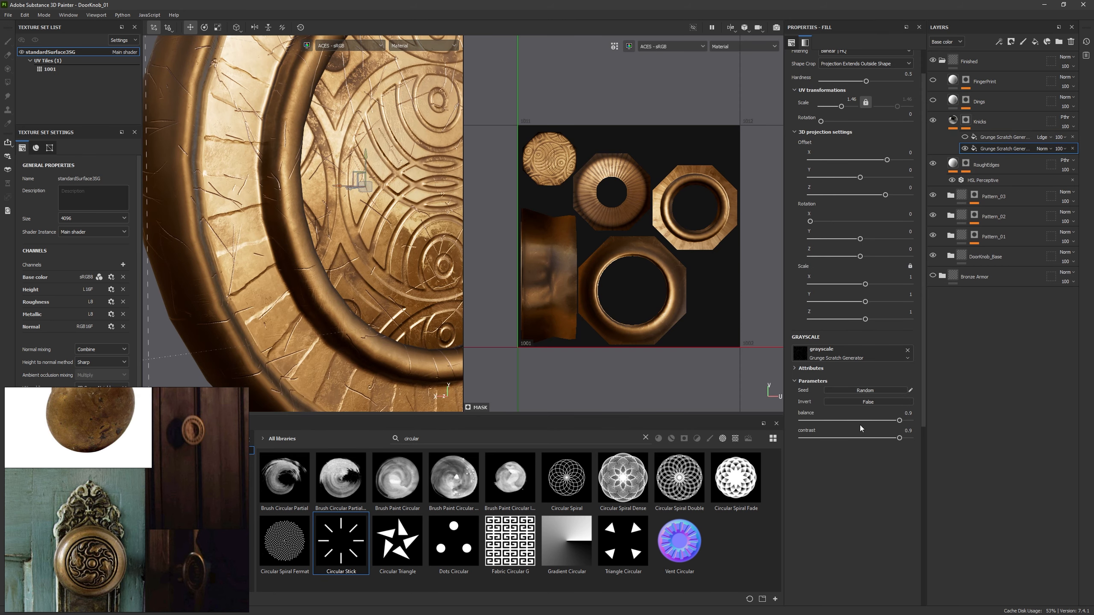
Step: Set the lower Grunge Scratch Generator's balance to 0.57 and check the scratches on the knob, keeping contrast at 0.9
{"action": "left_click", "coordinate": [857, 420]}
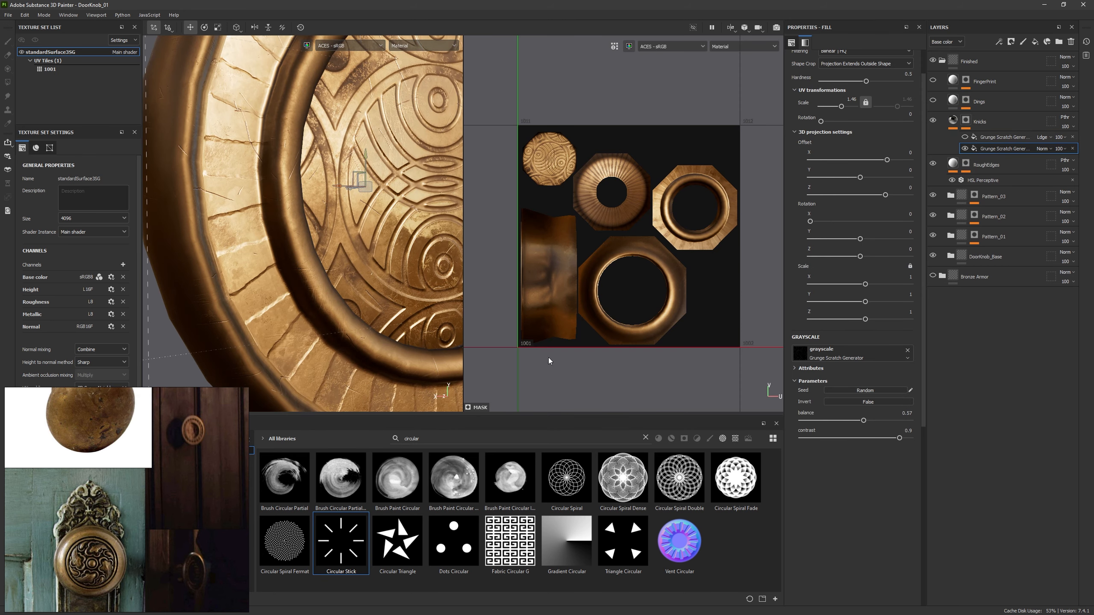
{"action": "left_click_drag", "start_coordinate": [328, 241], "coordinate": [427, 237], "text": "alt"}
{"action": "mouse_move", "coordinate": [427, 237]}
{"action": "right_mouse_down", "text": "shift"}
{"action": "mouse_move", "coordinate": [457, 229]}
{"action": "mouse_move", "coordinate": [431, 229]}
{"action": "right_mouse_up", "text": "shift"}
{"action": "left_click_drag", "start_coordinate": [414, 229], "coordinate": [353, 224], "text": "alt"}
{"action": "left_click", "coordinate": [894, 438]}
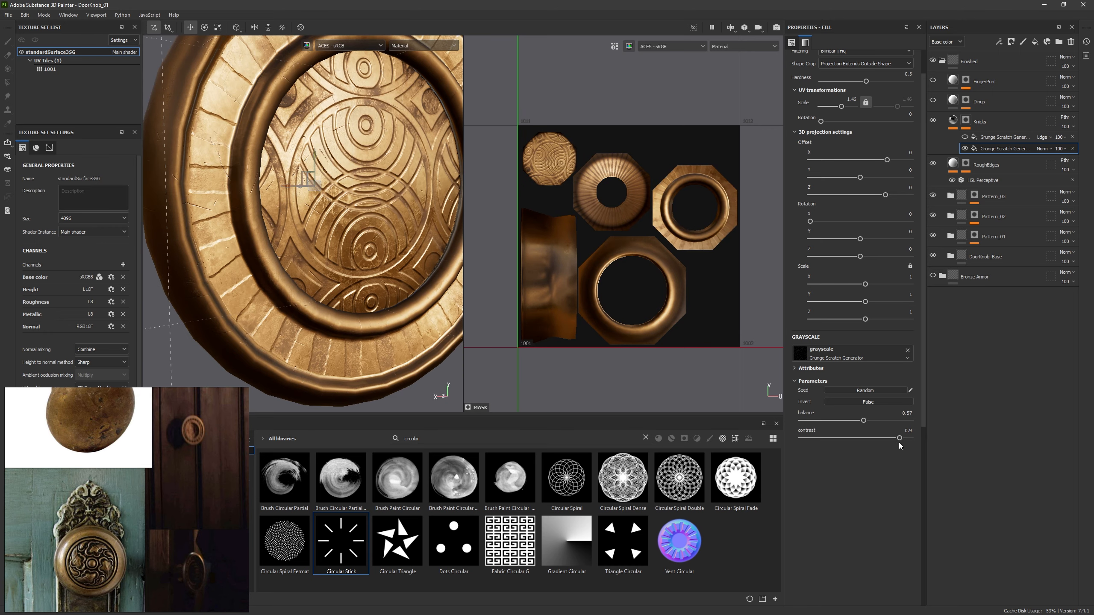
Step: Enable the upper Grunge Scratch Generator in the Knicks mask and set its balance to 0.72 and contrast to 1
{"action": "left_click", "coordinate": [979, 138]}
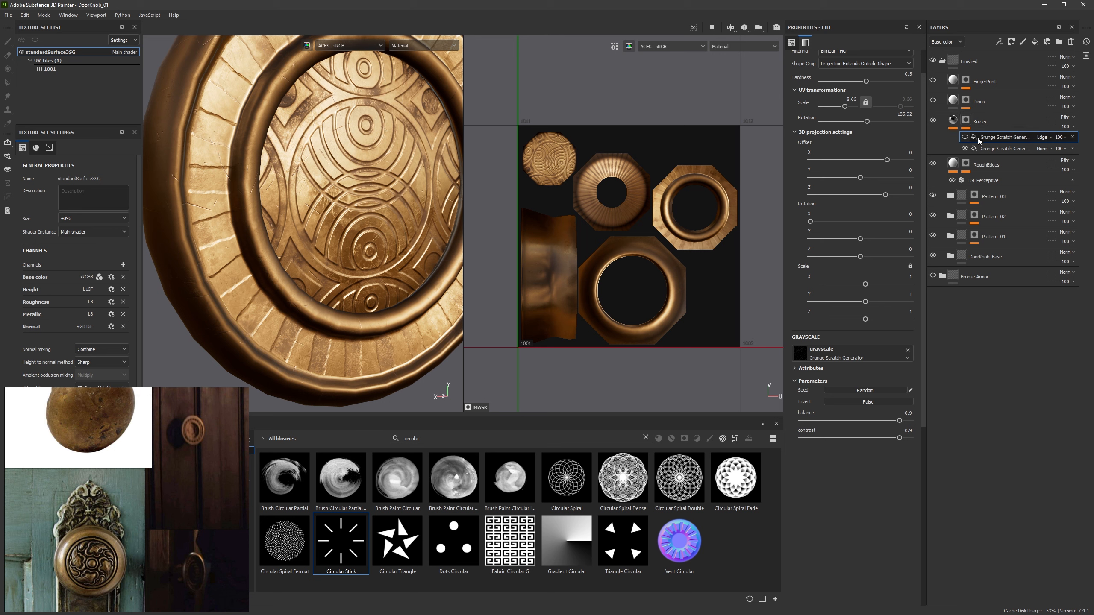
{"action": "left_click", "coordinate": [966, 121], "text": "alt"}
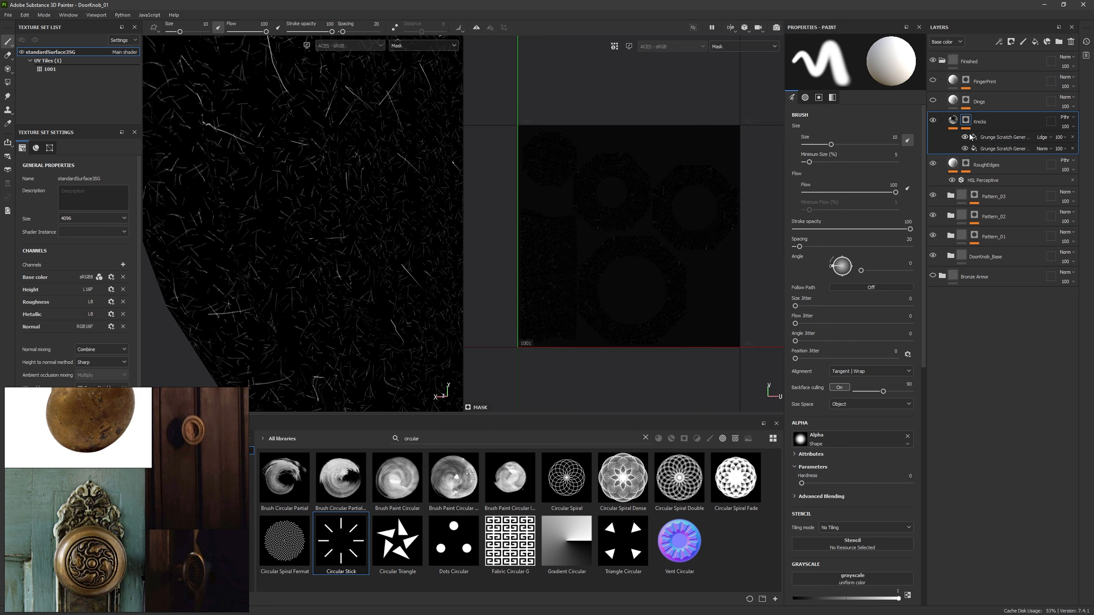
{"action": "left_click", "coordinate": [970, 138]}
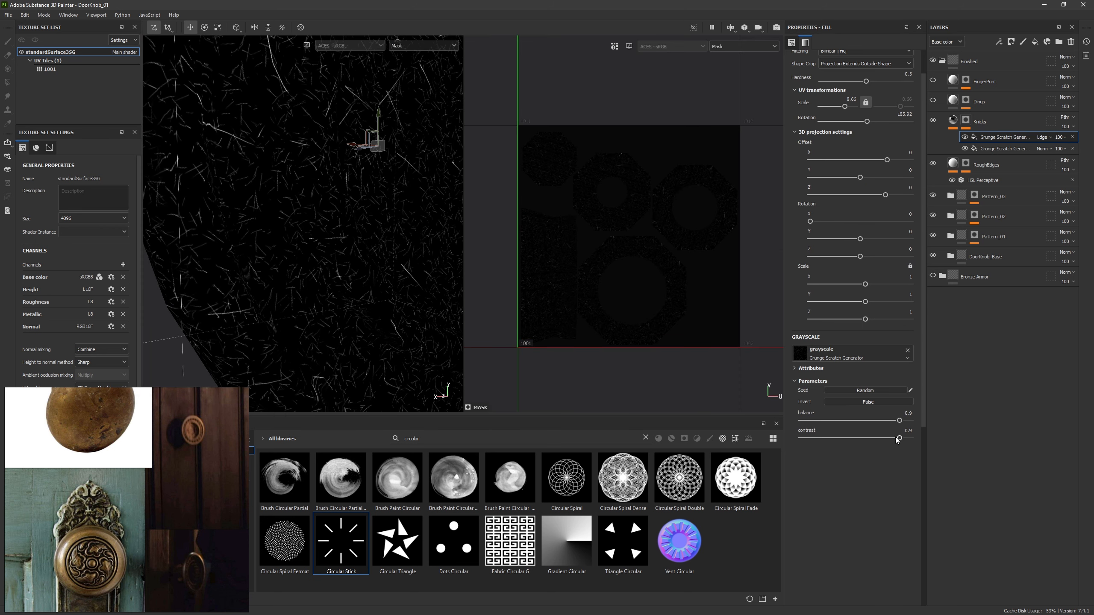
{"action": "left_click_drag", "start_coordinate": [917, 423], "coordinate": [867, 426]}
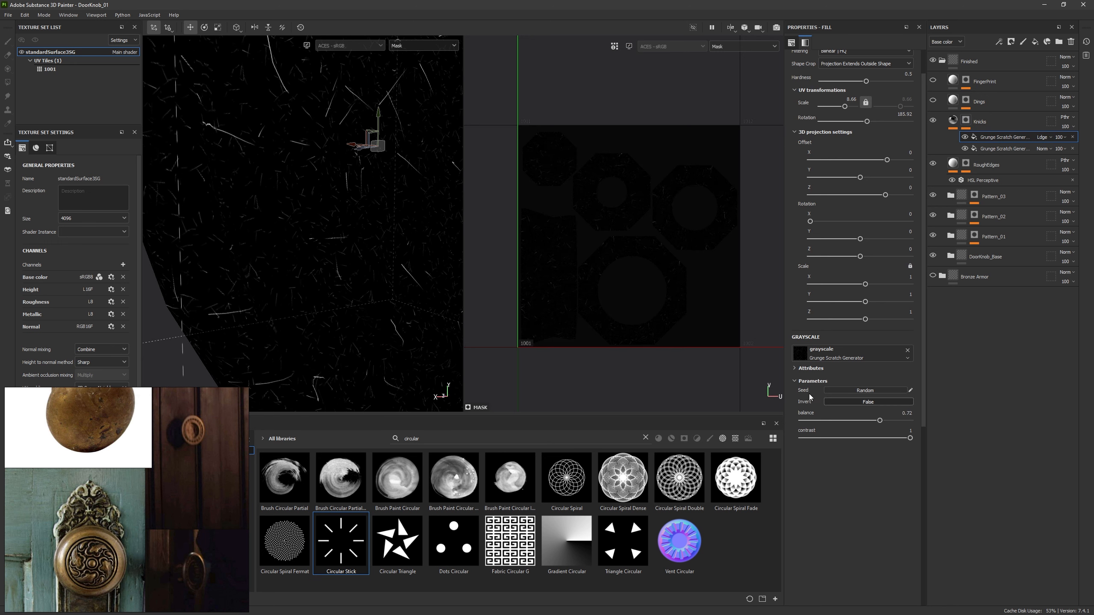
Step: Compare the knob's material with the Knicks layer hidden and shown, viewing it from several angles and lighting directions
{"action": "left_click_drag", "start_coordinate": [441, 294], "coordinate": [383, 263], "text": "alt"}
{"action": "key", "text": "m"}
{"action": "middle_click_drag", "start_coordinate": [382, 263], "coordinate": [375, 187], "text": "alt"}
{"action": "left_click_drag", "start_coordinate": [375, 187], "coordinate": [402, 232], "text": "alt"}
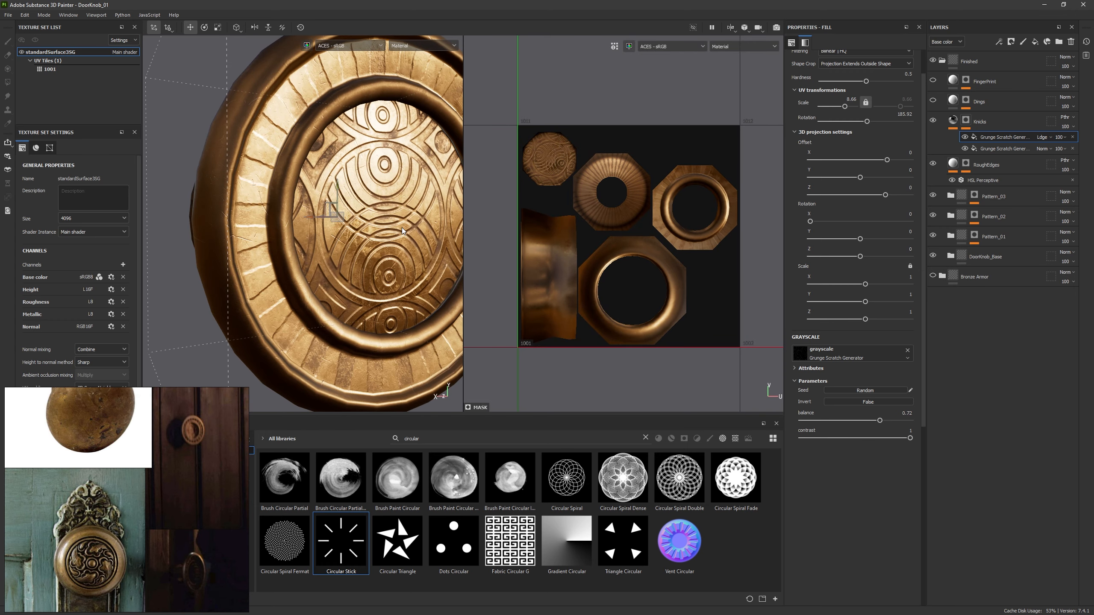
{"action": "left_click", "coordinate": [953, 120]}
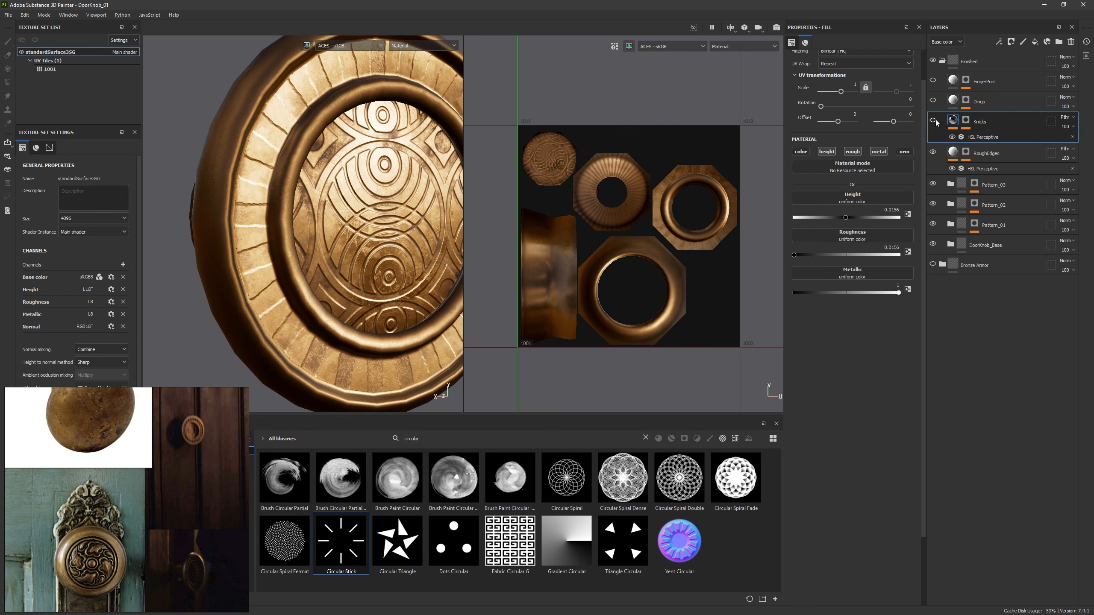
{"action": "left_click", "coordinate": [933, 120]}
{"action": "left_click_drag", "start_coordinate": [345, 192], "coordinate": [372, 205], "text": "alt"}
{"action": "right_click_drag", "start_coordinate": [372, 205], "coordinate": [450, 226], "text": "shift"}
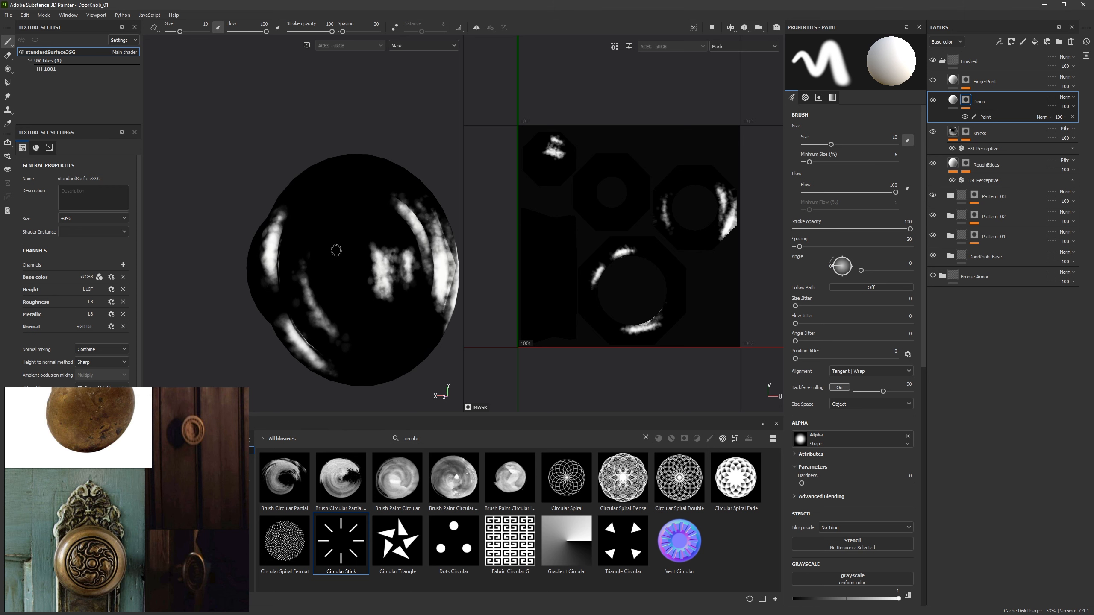
Step: Set the Dings layer's roughness to about 0.18 and check its painted wear under rotated lighting
{"action": "left_click", "coordinate": [969, 98]}
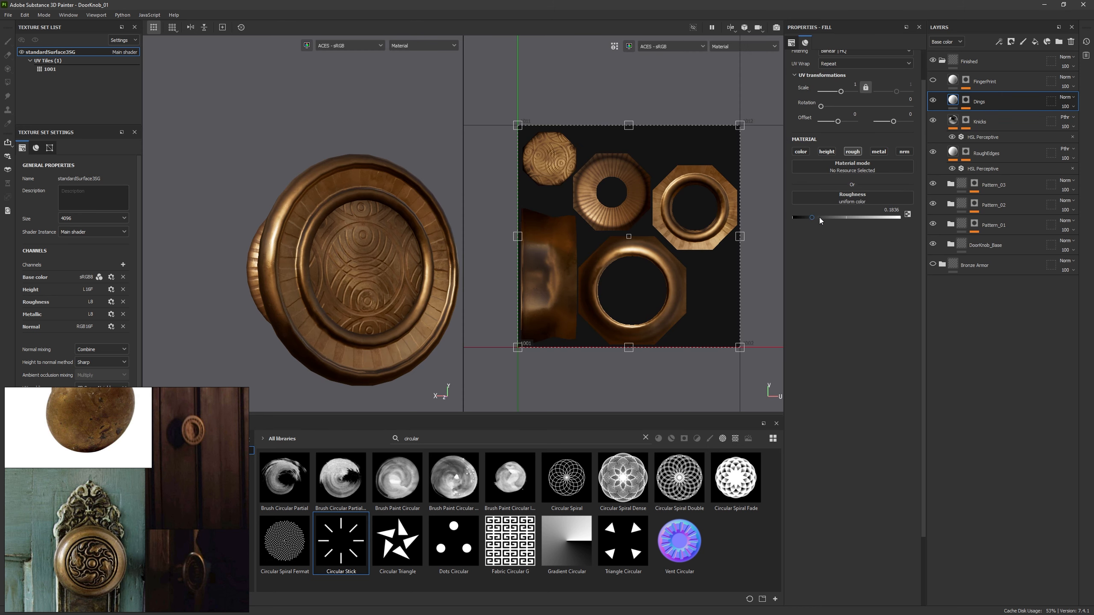
{"action": "left_click_drag", "start_coordinate": [812, 217], "coordinate": [812, 223]}
{"action": "mouse_move", "coordinate": [426, 307]}
{"action": "left_mouse_down", "text": "alt"}
{"action": "mouse_move", "coordinate": [387, 306]}
{"action": "mouse_move", "coordinate": [414, 304]}
{"action": "left_mouse_up", "text": "alt"}
{"action": "right_click_drag", "start_coordinate": [413, 307], "coordinate": [390, 307], "text": "shift"}
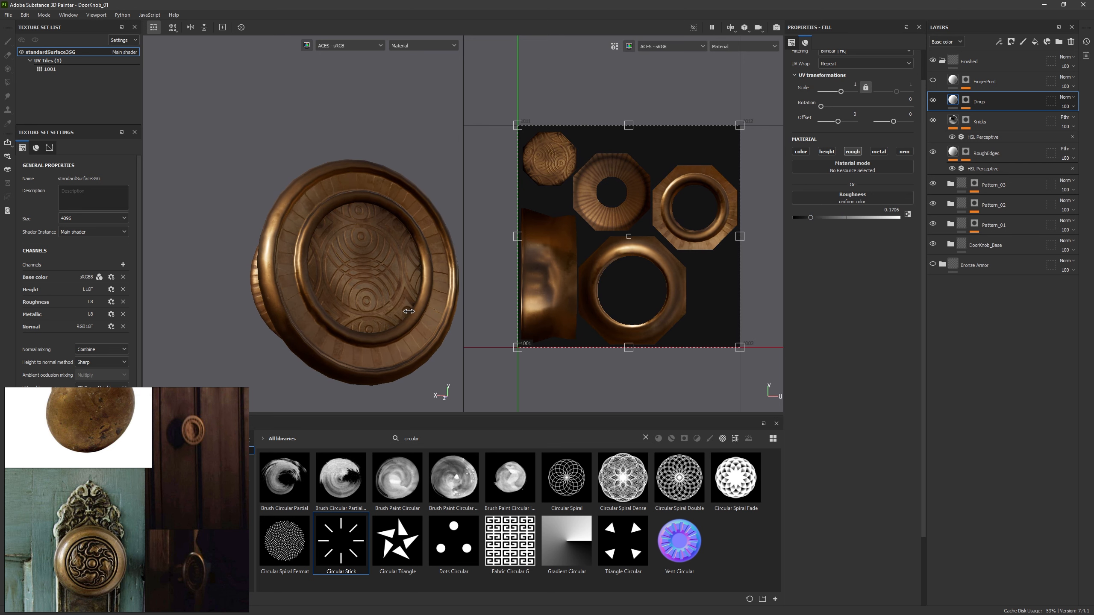
{"action": "left_click_drag", "start_coordinate": [390, 307], "coordinate": [441, 313], "text": "alt"}
{"action": "right_click_drag", "start_coordinate": [442, 312], "coordinate": [422, 315], "text": "shift"}
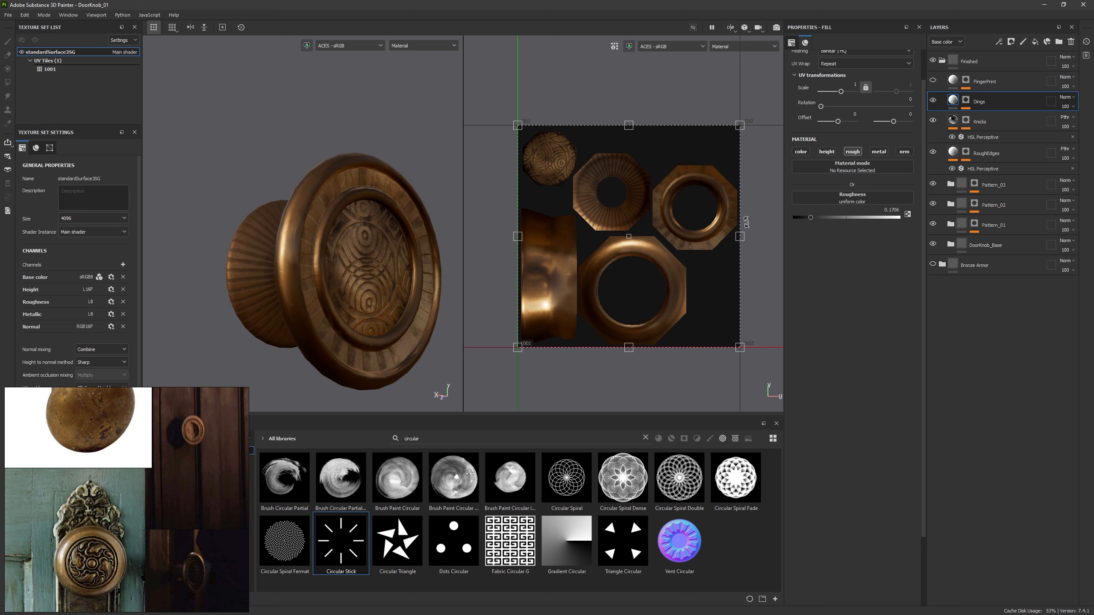
Step: View the roughness channel alone and compare it with the Dings layer hidden and shown
{"action": "key", "text": "c"}
{"action": "key", "text": "c"}
{"action": "key", "text": "c"}
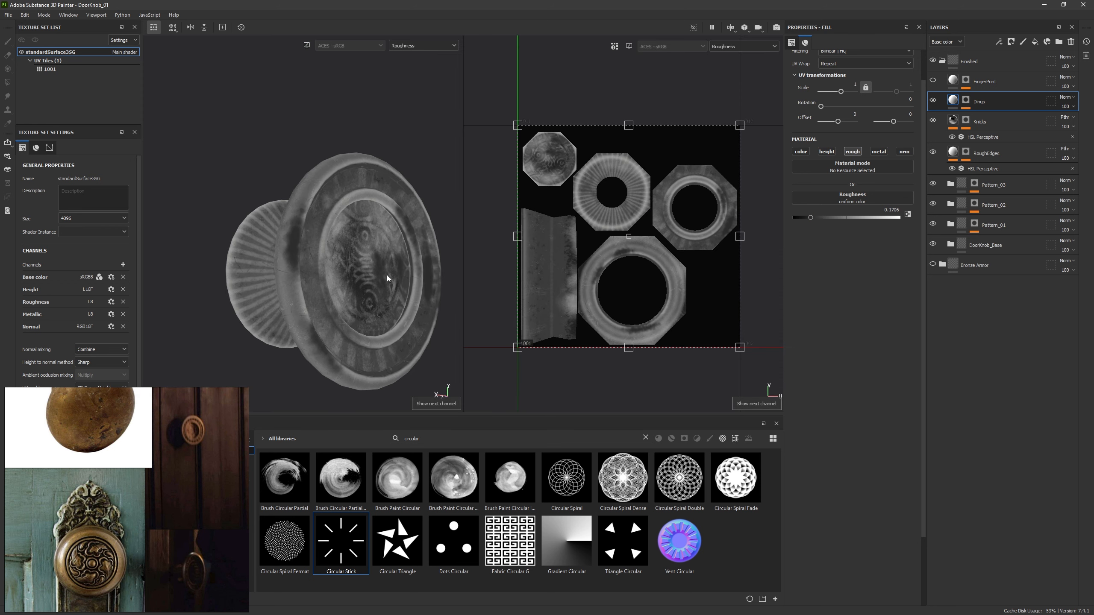
{"action": "left_click", "coordinate": [933, 101]}
{"action": "left_click", "coordinate": [933, 101]}
{"action": "left_click_drag", "start_coordinate": [424, 275], "coordinate": [403, 272], "text": "alt"}
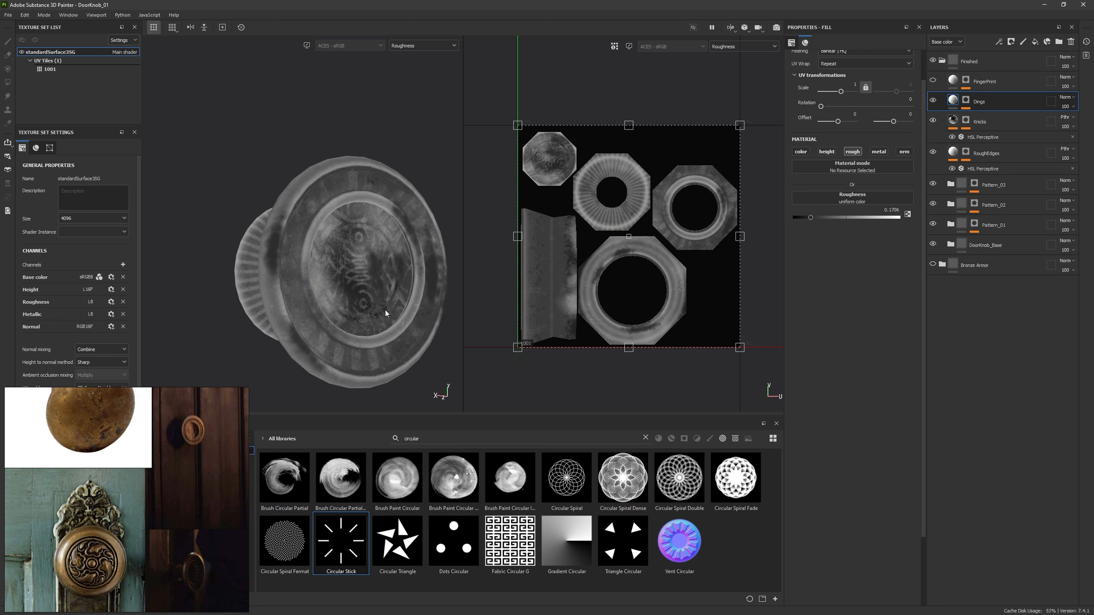
{"action": "left_click", "coordinate": [260, 271]}
Step: Review the FingerPrint layer's mask, disable it and set the layer's fill roughness to 1
{"action": "left_click", "coordinate": [965, 80]}
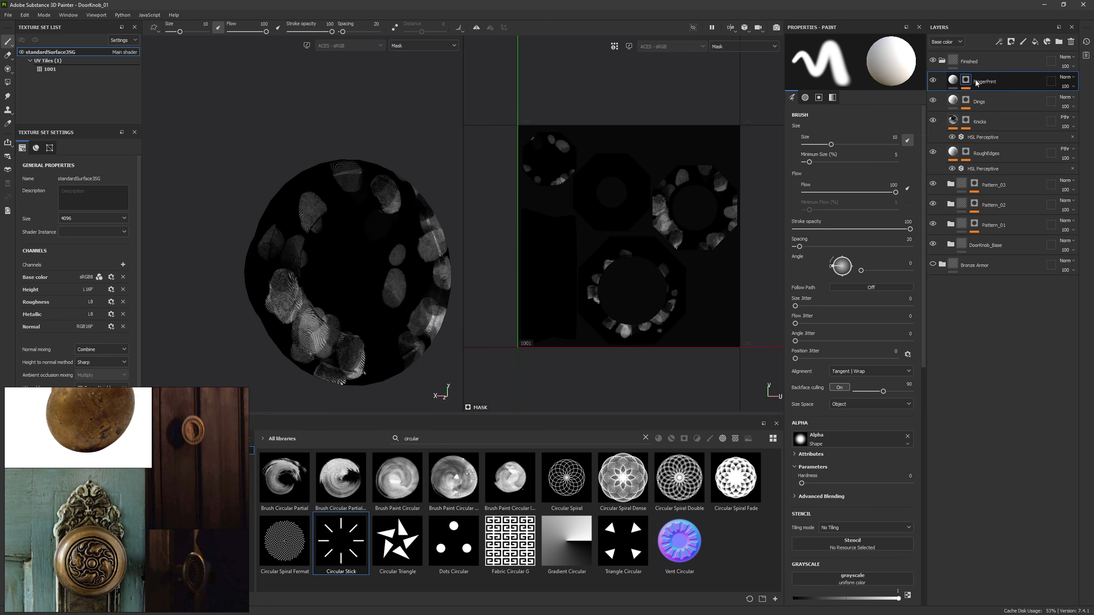
{"action": "left_click", "coordinate": [953, 80]}
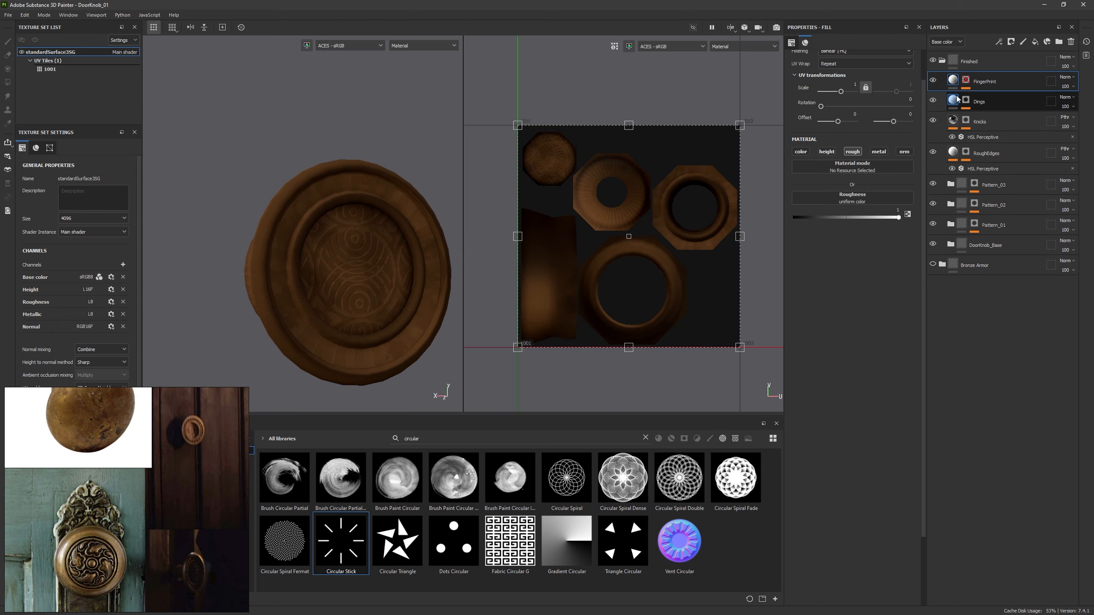
{"action": "left_click_drag", "start_coordinate": [825, 224], "coordinate": [900, 218]}
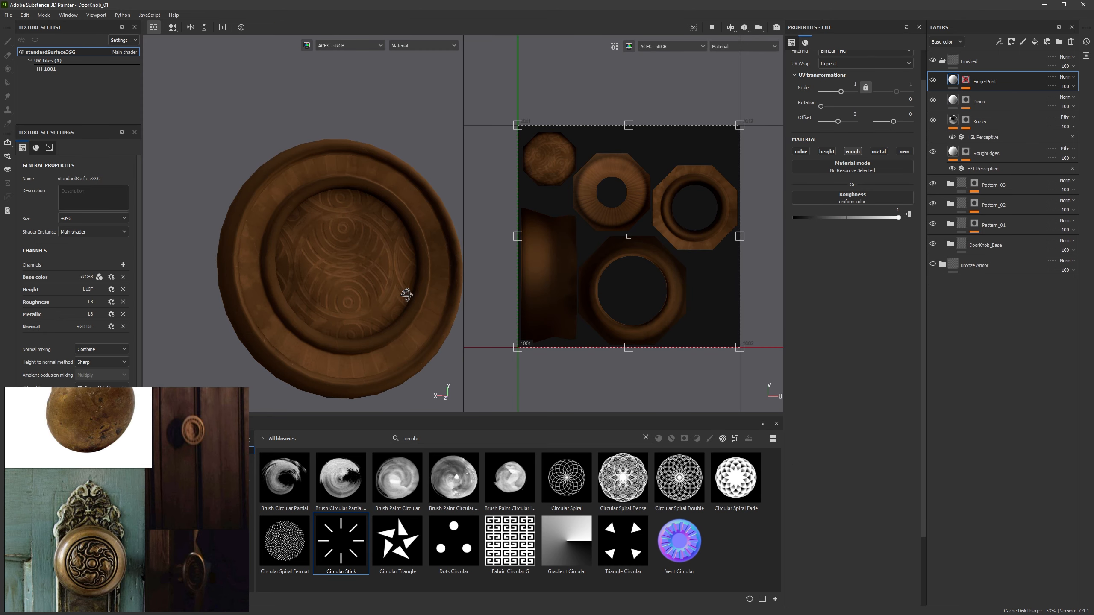
Step: Re-enable the FingerPrint layer's mask and display that mask alone on the knob
{"action": "left_click_drag", "start_coordinate": [406, 295], "coordinate": [391, 332], "text": "alt"}
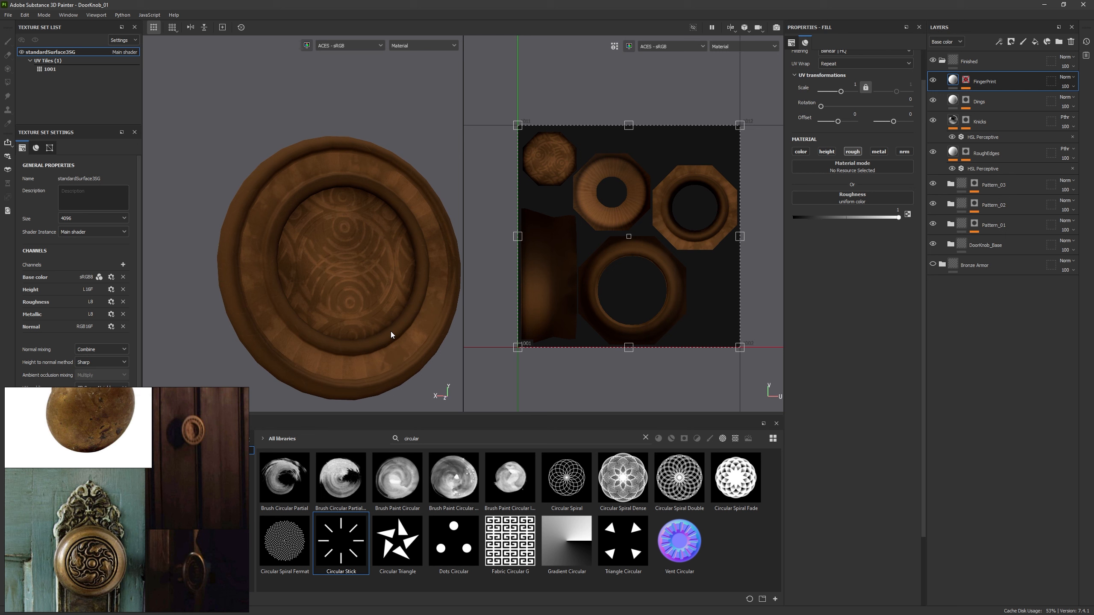
{"action": "left_click", "coordinate": [966, 80], "text": "shift"}
{"action": "left_click", "coordinate": [966, 81], "text": "shift"}
{"action": "left_click", "coordinate": [967, 81]}
{"action": "left_click", "coordinate": [965, 81], "text": "alt"}
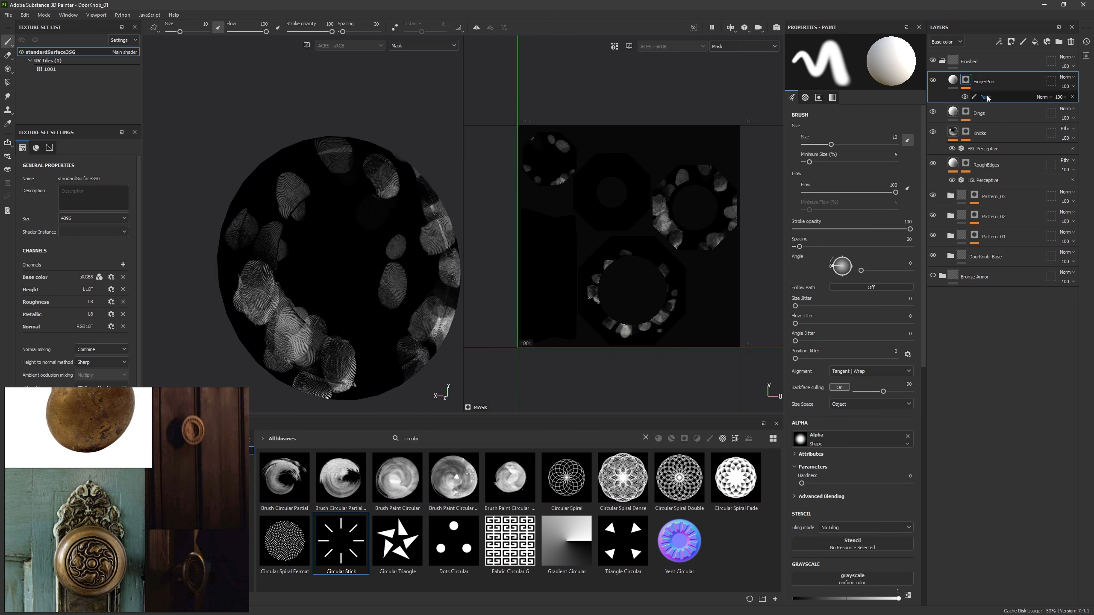
Step: Select the FingerPrint mask's Paint effect, search the brush library for "finger" and choose the Fingerprint brush
{"action": "left_click", "coordinate": [986, 97]}
{"action": "scroll", "coordinate": [383, 331], "scroll_direction": "up", "scroll_amount": 2}
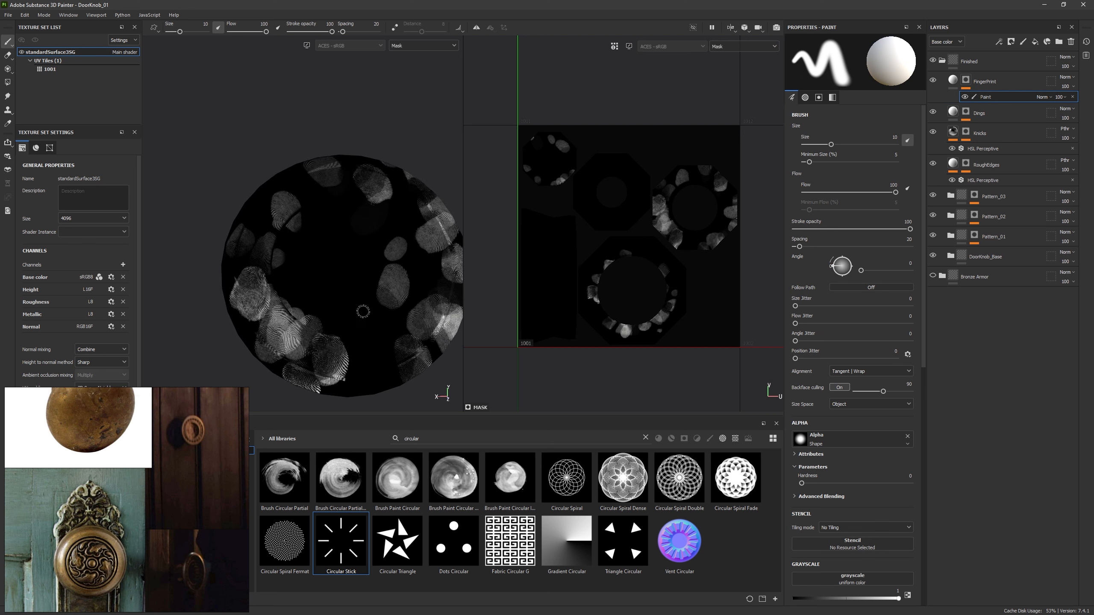
{"action": "left_click", "coordinate": [645, 438]}
{"action": "left_click", "coordinate": [710, 439]}
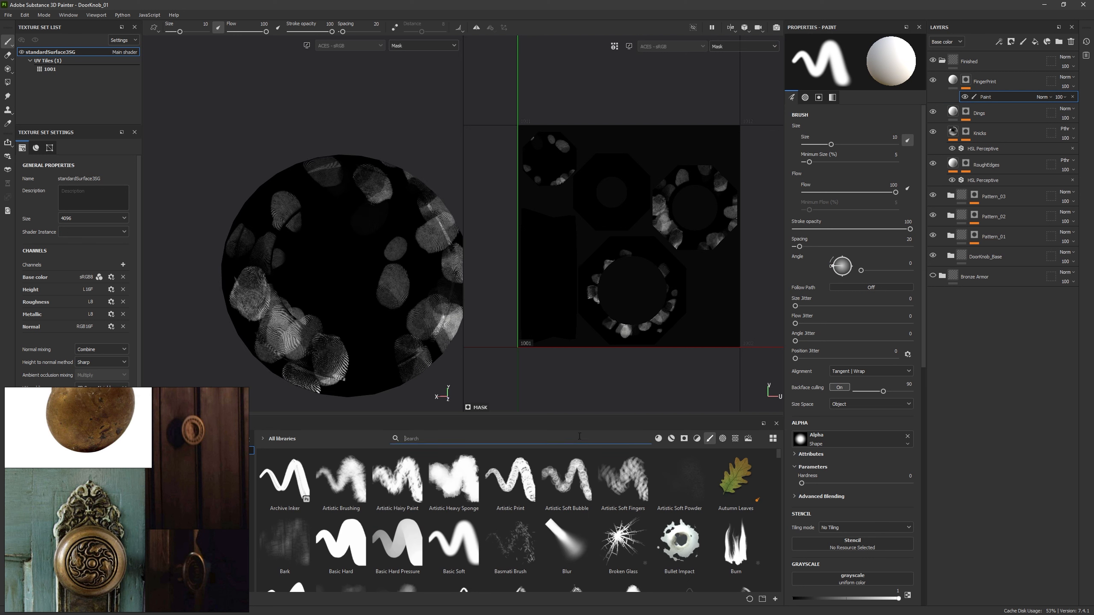
{"action": "type", "text": "finger"}
{"action": "left_click", "coordinate": [341, 479]}
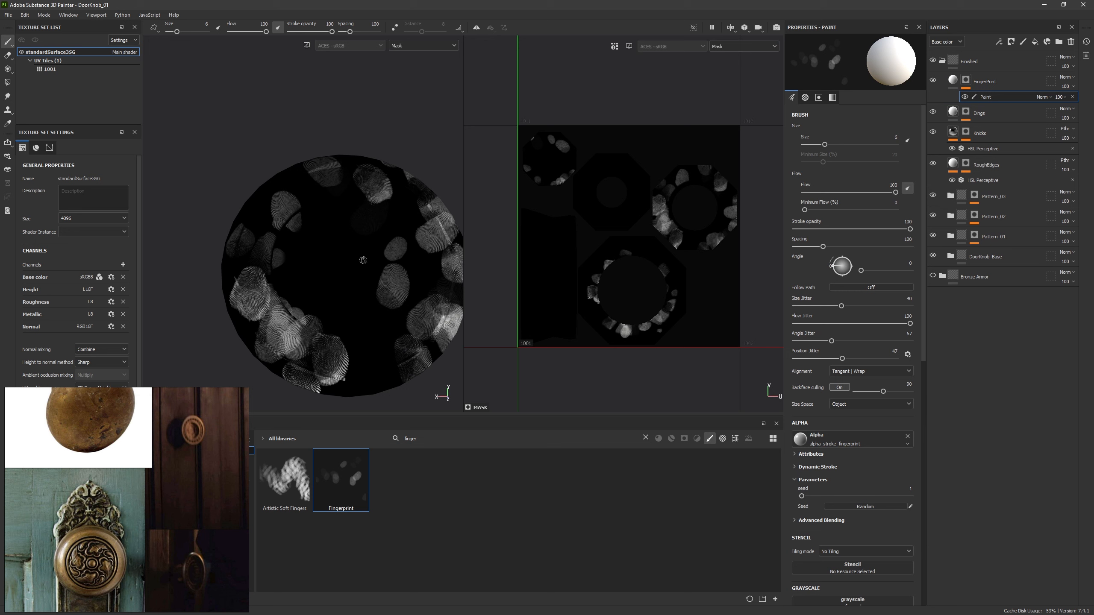
Step: Enlarge the Fingerprint brush to a size of about 44.22, try a stroke on the knob's face and undo it
{"action": "right_click_drag", "start_coordinate": [346, 264], "coordinate": [385, 264], "text": "ctrl"}
{"action": "mouse_move", "coordinate": [371, 292]}
{"action": "left_mouse_down"}
{"action": "mouse_move", "coordinate": [420, 240]}
{"action": "mouse_move", "coordinate": [420, 357]}
{"action": "left_mouse_up"}
{"action": "key", "text": "ctrl+z"}
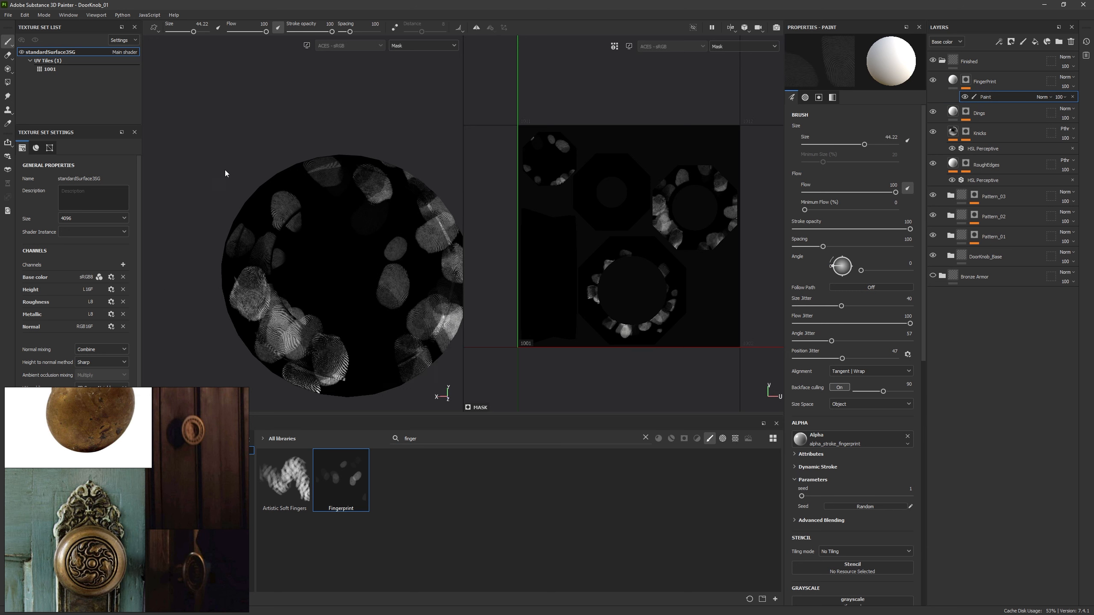
Step: Switch to Wacom Tablet Properties to check the Use Windows Ink option and return to Substance 3D Painter
{"action": "key", "text": "alt+Tab"}
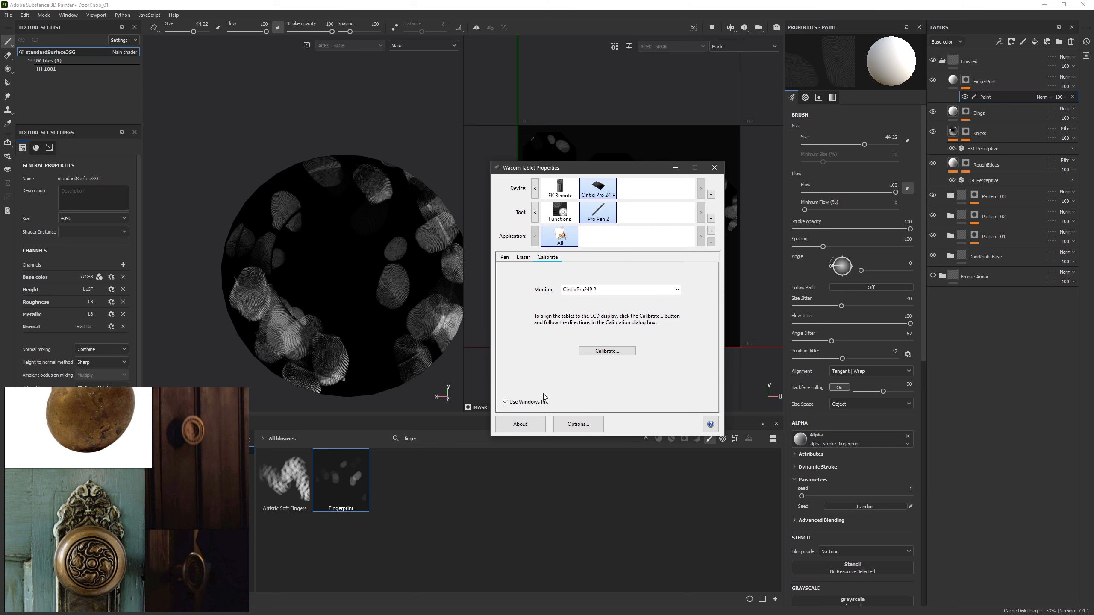
{"action": "key", "text": "alt+Tab"}
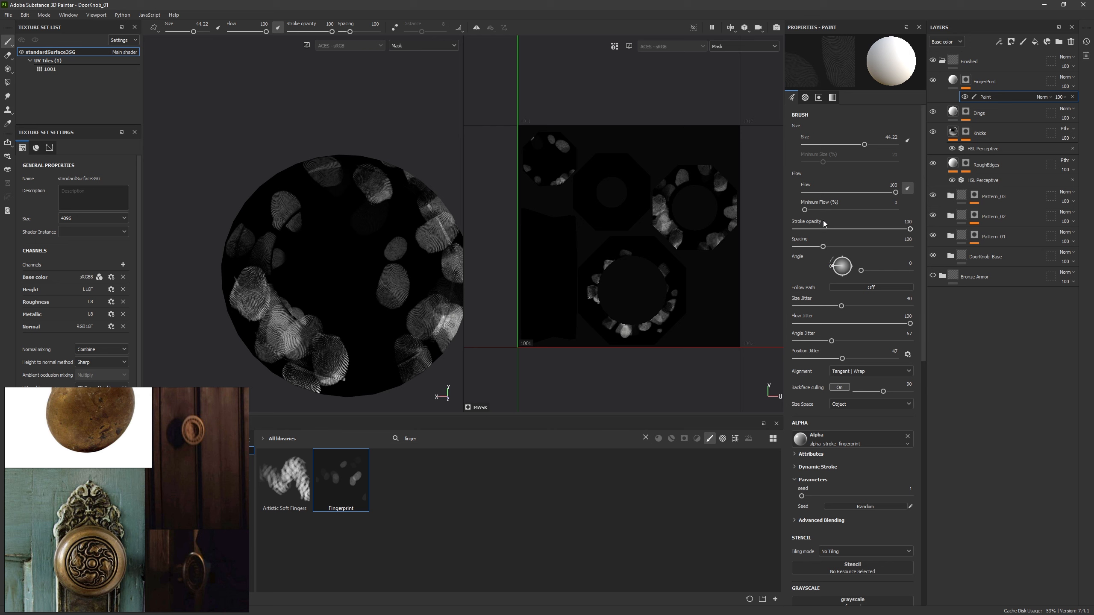
Step: Set the Fingerprint brush's size, position and flow jitter to 0 and its angle jitter to 180, trying a stroke on the knob
{"action": "mouse_move", "coordinate": [924, 235]}
{"action": "left_mouse_down"}
{"action": "mouse_move", "coordinate": [926, 270]}
{"action": "mouse_move", "coordinate": [924, 233]}
{"action": "left_mouse_up"}
{"action": "left_click_drag", "start_coordinate": [818, 307], "coordinate": [795, 306]}
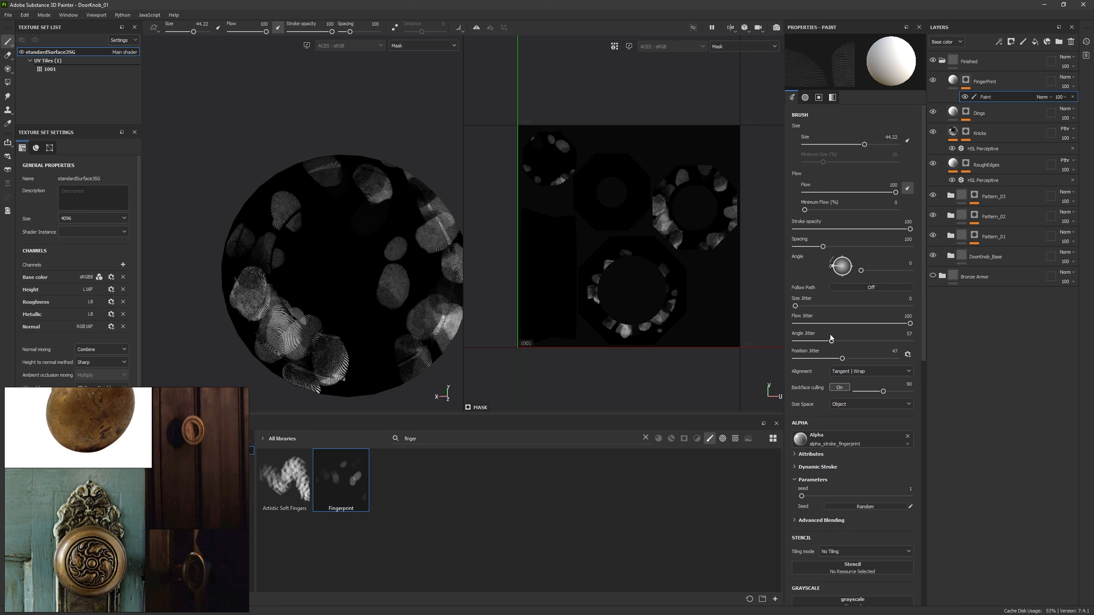
{"action": "left_click_drag", "start_coordinate": [842, 358], "coordinate": [795, 359]}
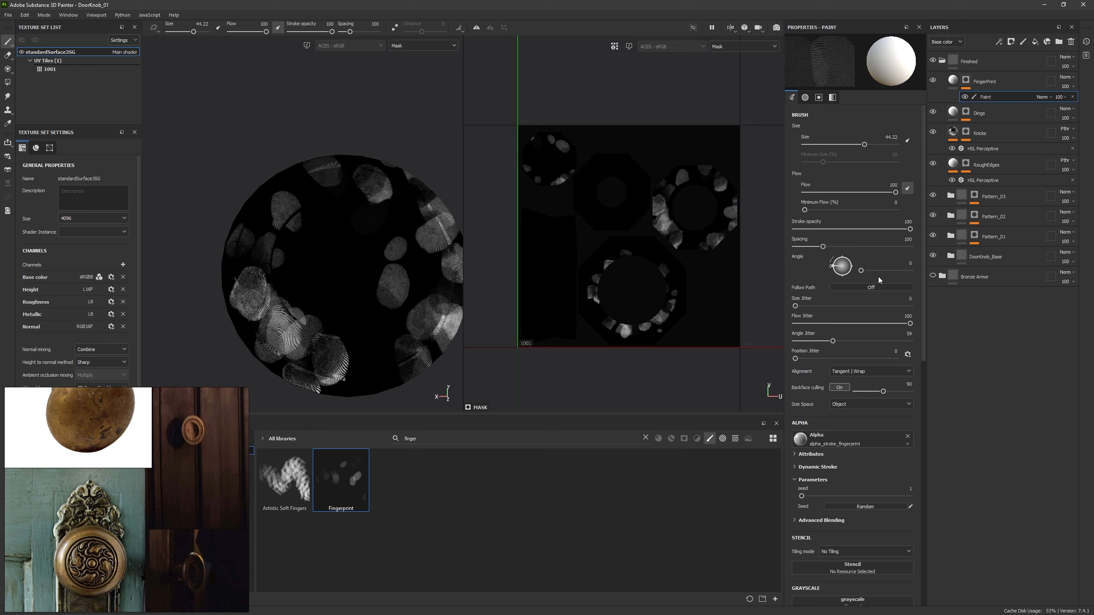
{"action": "left_click_drag", "start_coordinate": [835, 342], "coordinate": [910, 342]}
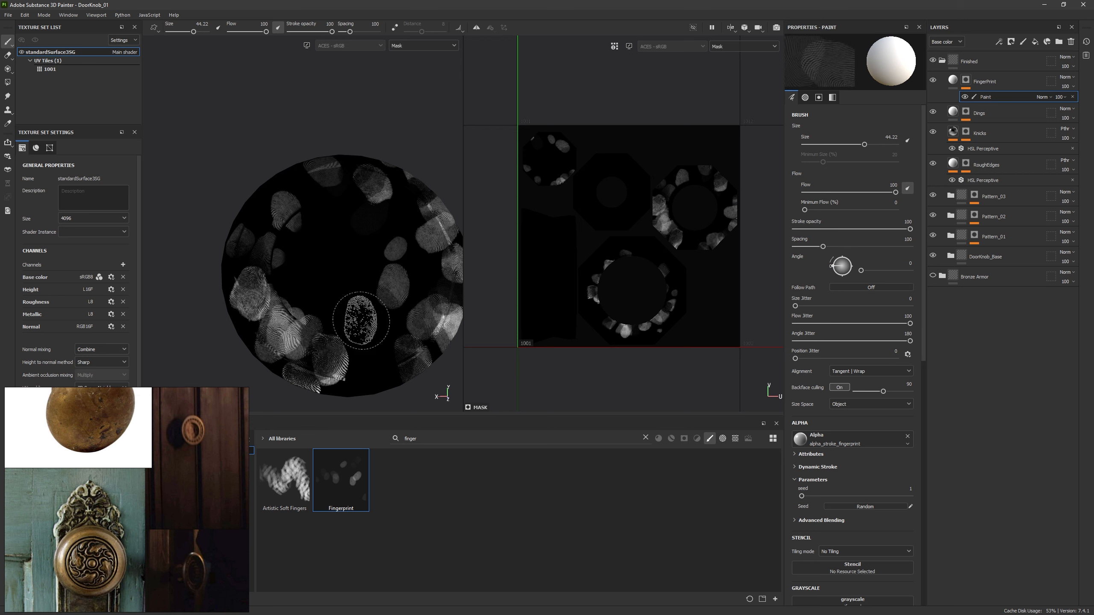
{"action": "mouse_move", "coordinate": [361, 320]}
{"action": "left_mouse_down"}
{"action": "mouse_move", "coordinate": [366, 280]}
{"action": "mouse_move", "coordinate": [423, 287]}
{"action": "left_mouse_up"}
{"action": "left_click_drag", "start_coordinate": [910, 323], "coordinate": [795, 323]}
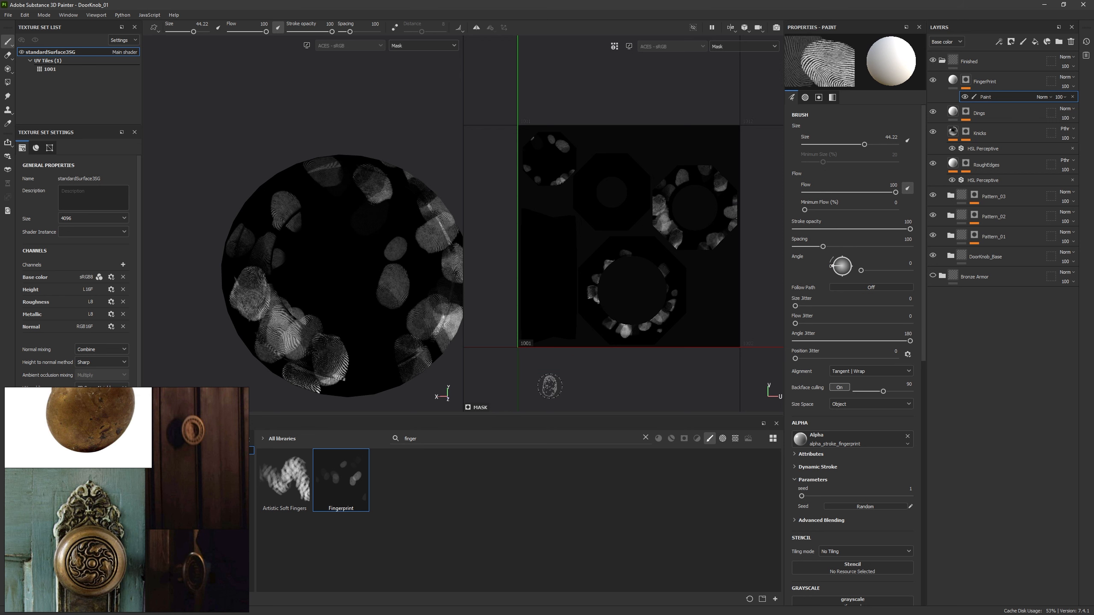
Step: Try long fingerprint strokes across the knob's face in the mask and undo them
{"action": "mouse_move", "coordinate": [293, 315]}
{"action": "left_mouse_down"}
{"action": "mouse_move", "coordinate": [389, 335]}
{"action": "mouse_move", "coordinate": [283, 376]}
{"action": "left_mouse_up"}
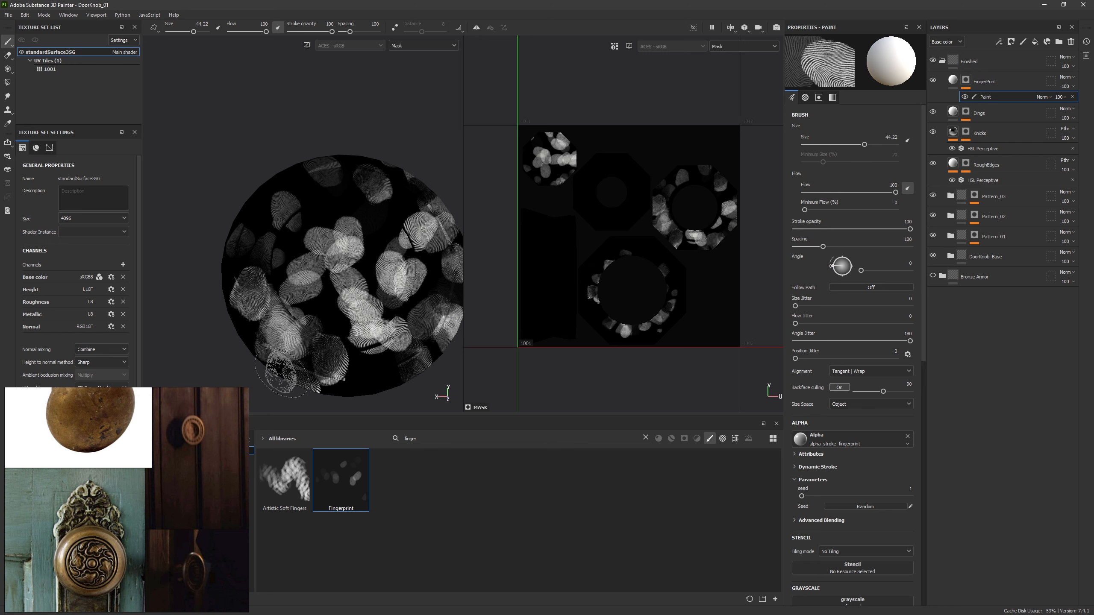
{"action": "key", "text": "ctrl+z"}
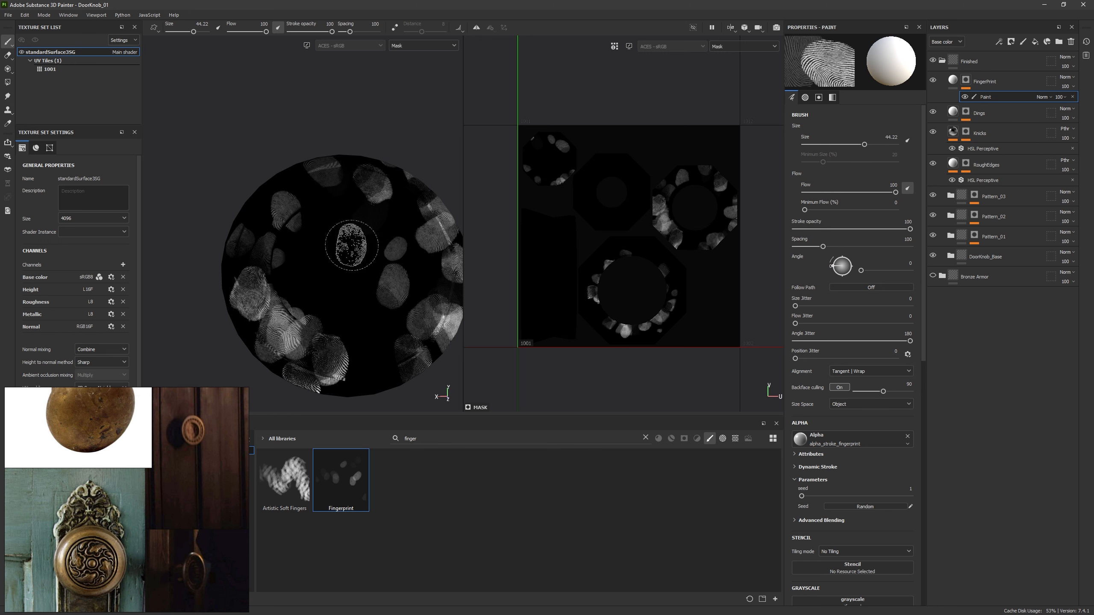
{"action": "mouse_move", "coordinate": [354, 244]}
{"action": "left_mouse_down"}
{"action": "mouse_move", "coordinate": [312, 291]}
{"action": "mouse_move", "coordinate": [361, 318]}
{"action": "left_mouse_up"}
{"action": "key", "text": "ctrl+z"}
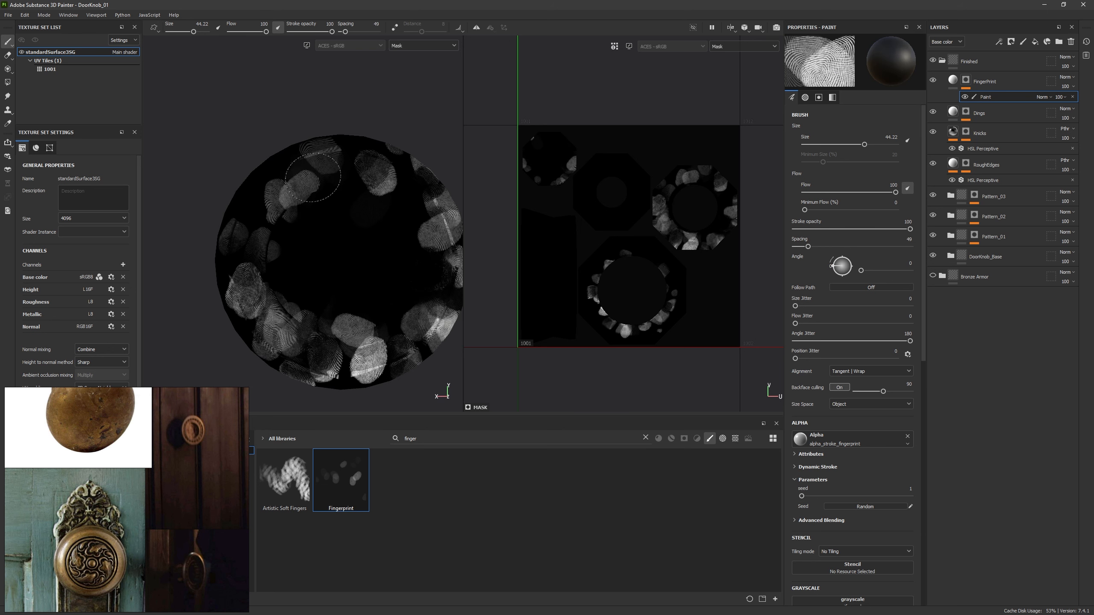
Step: Dab black fingerprints over the prints near the knob's upper rim in the mask, and check the material under rotated lighting
{"action": "left_click_drag", "start_coordinate": [312, 177], "coordinate": [314, 190]}
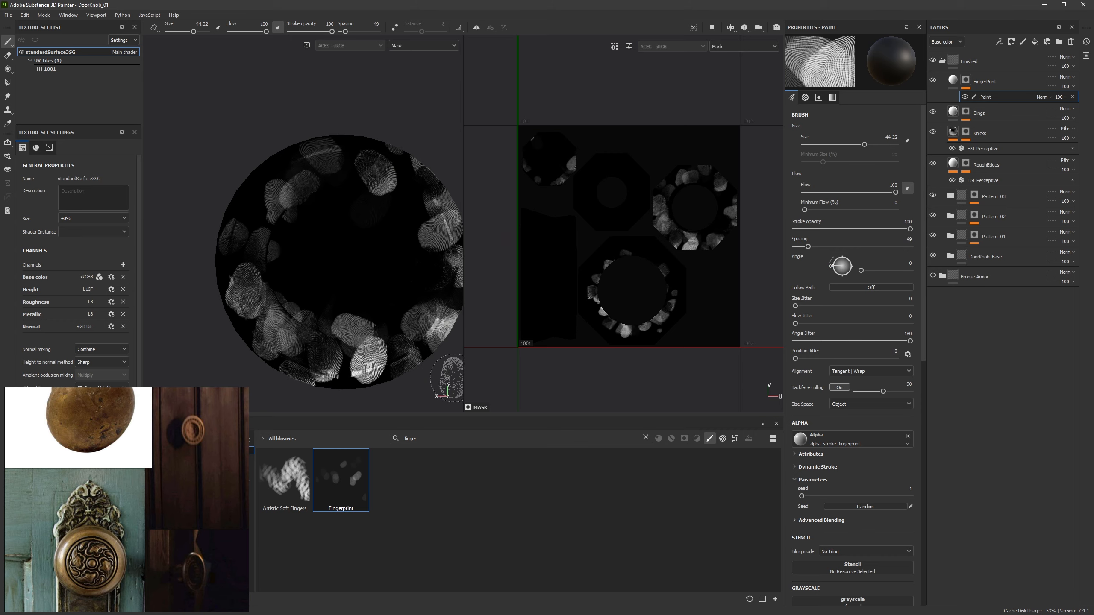
{"action": "key", "text": "m"}
{"action": "left_click_drag", "start_coordinate": [362, 286], "coordinate": [383, 274], "text": "alt"}
{"action": "right_click_drag", "start_coordinate": [383, 275], "coordinate": [406, 259], "text": "shift"}
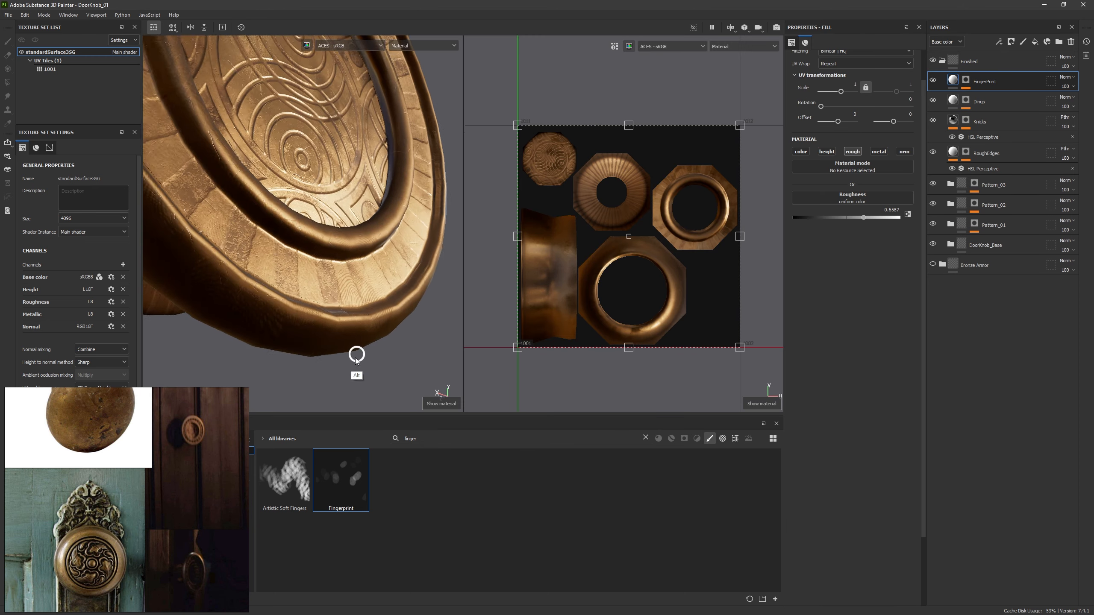
Step: Inspect the bronze knob's finished material from close up and from the front
{"action": "left_click_drag", "start_coordinate": [357, 354], "coordinate": [386, 292], "text": "alt"}
{"action": "left_click", "coordinate": [827, 152]}
{"action": "left_click_drag", "start_coordinate": [846, 217], "coordinate": [846, 220]}
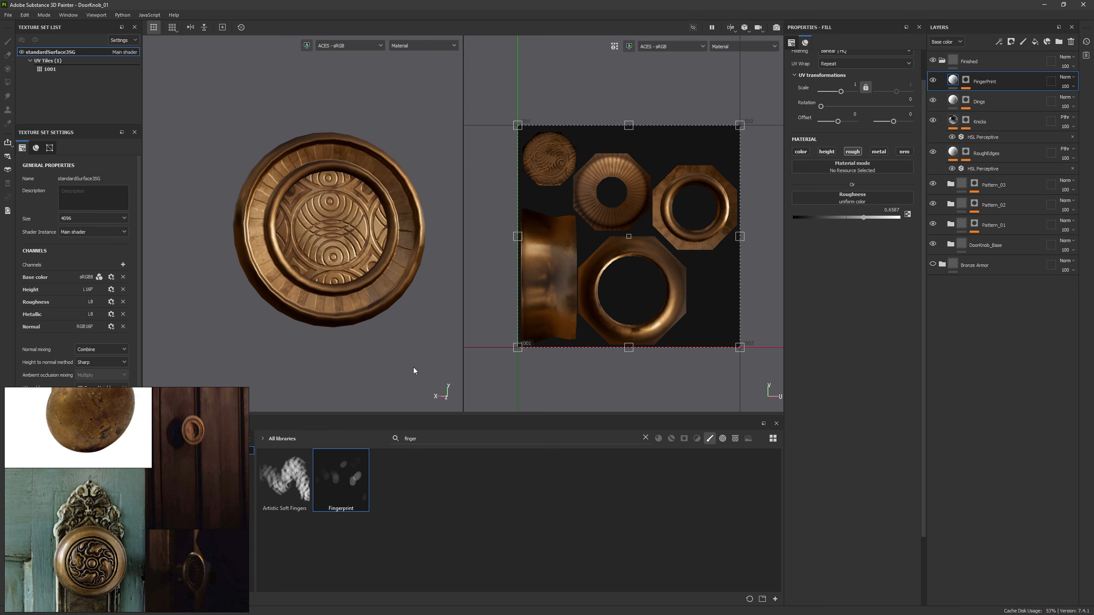
{"action": "left_click_drag", "start_coordinate": [367, 234], "coordinate": [367, 236], "text": "alt"}
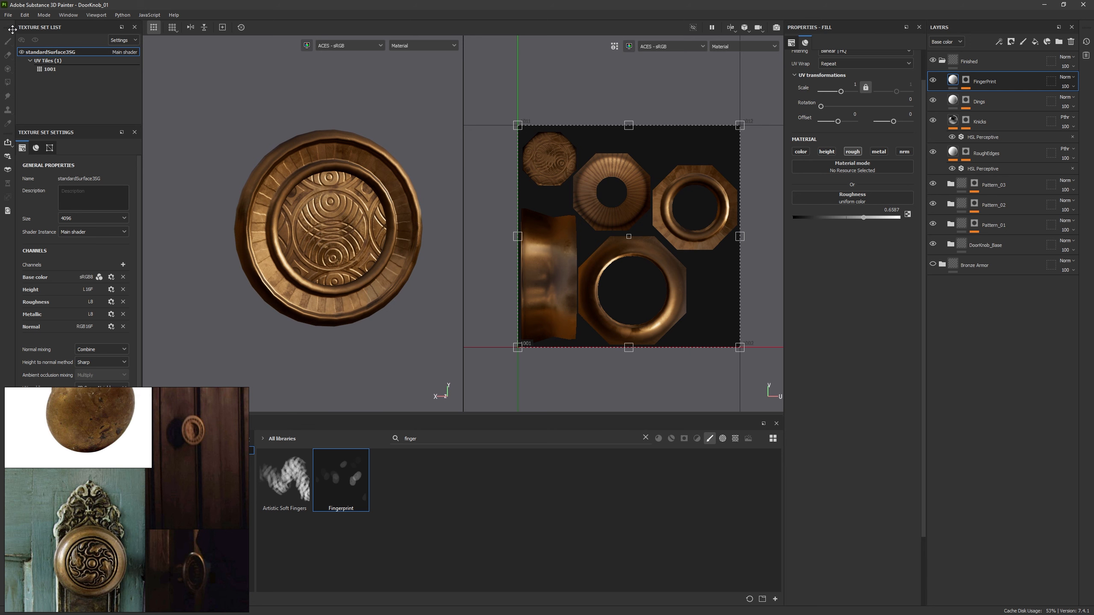
Step: Open the texture export settings and choose the Unreal Engine 4 (Packed) (from cache) output template
{"action": "left_click", "coordinate": [8, 14]}
{"action": "left_click", "coordinate": [43, 156]}
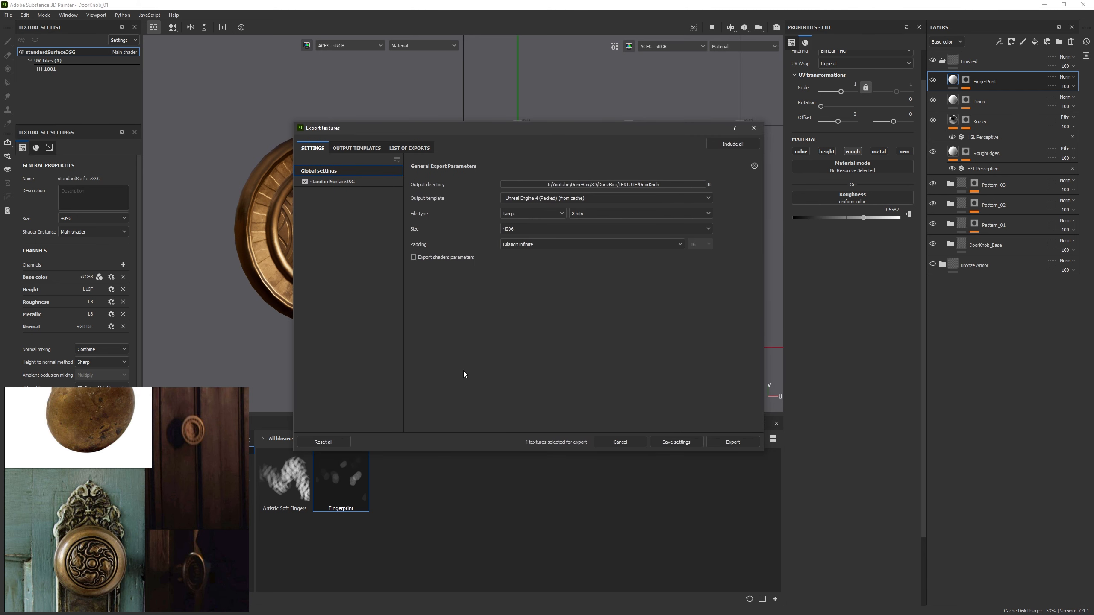
{"action": "left_click", "coordinate": [556, 198]}
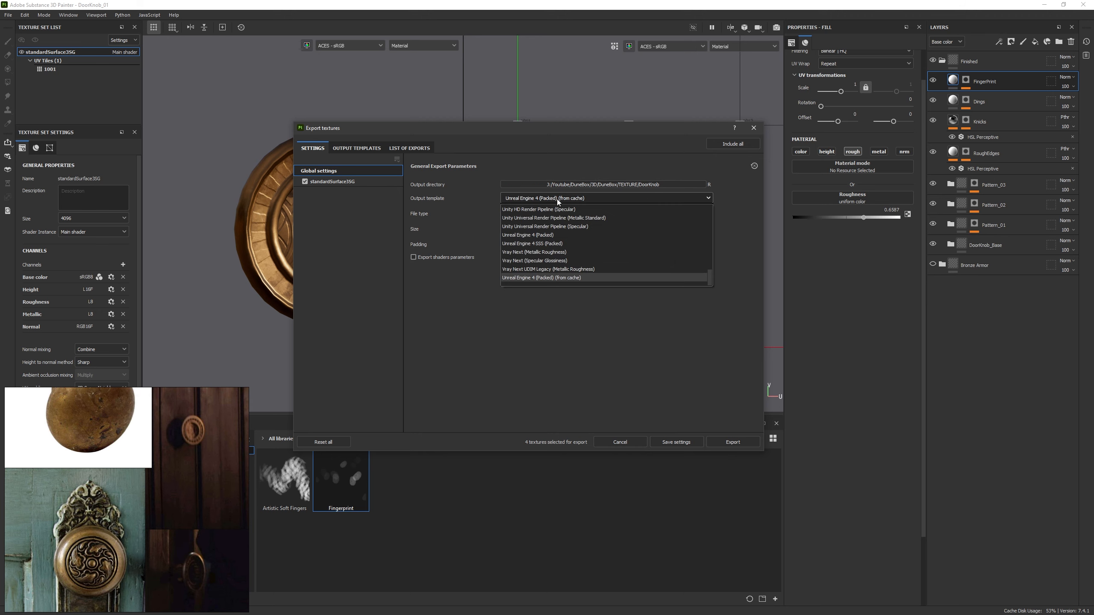
{"action": "left_click", "coordinate": [562, 278]}
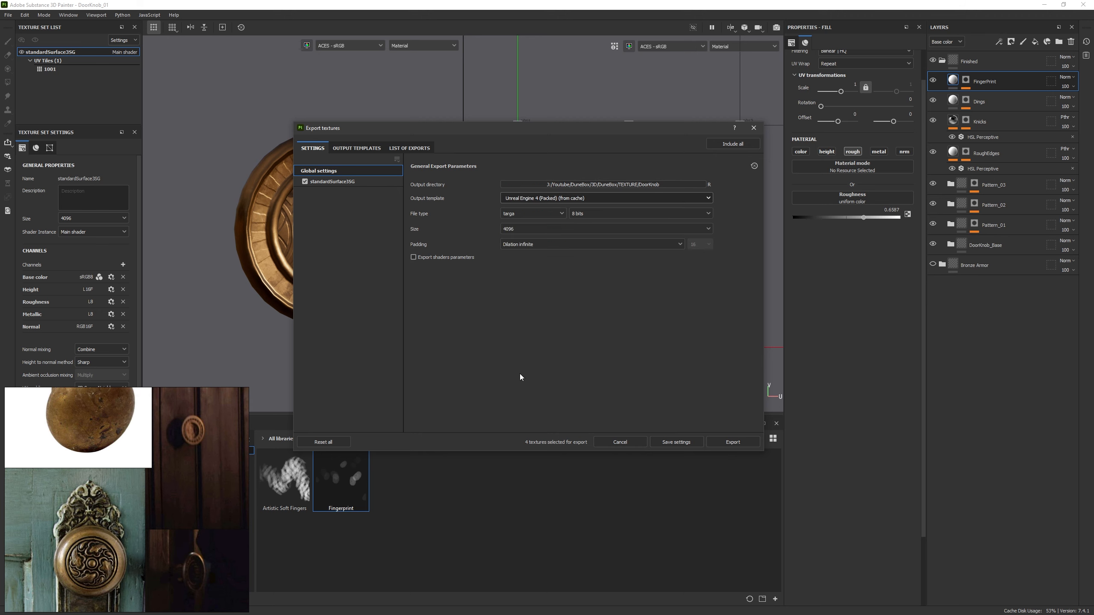
Step: Set the export file type to targa and the size to 4096, and open the padding options
{"action": "left_click", "coordinate": [535, 215]}
{"action": "scroll", "coordinate": [523, 297], "scroll_direction": "down", "scroll_amount": 2}
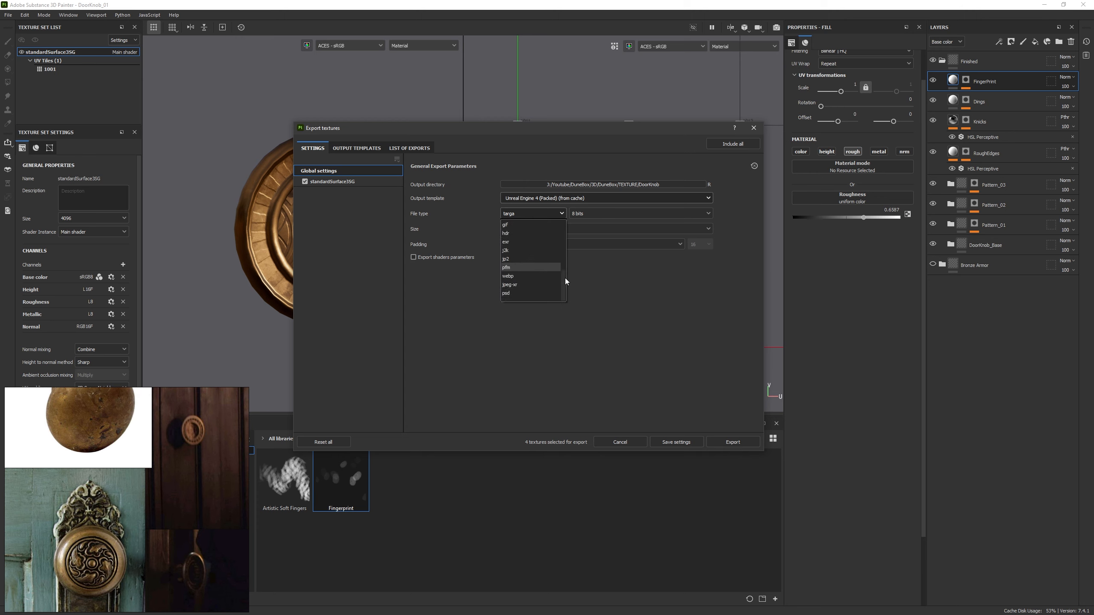
{"action": "left_click_drag", "start_coordinate": [565, 277], "coordinate": [547, 251]}
{"action": "left_click", "coordinate": [554, 241]}
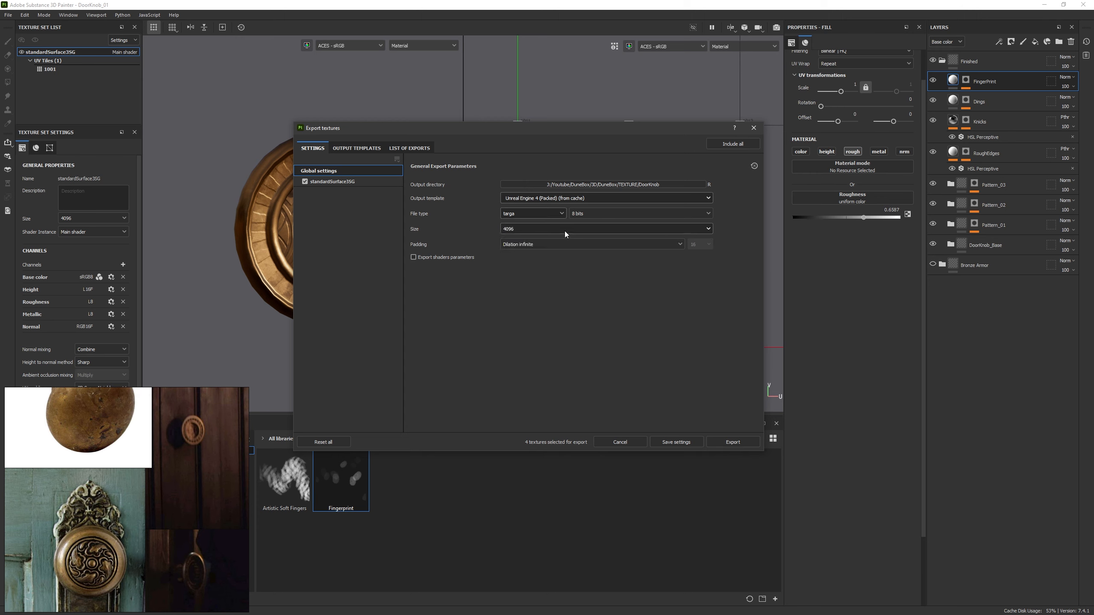
{"action": "left_click", "coordinate": [523, 229]}
{"action": "left_click", "coordinate": [527, 305]}
{"action": "left_click", "coordinate": [582, 243]}
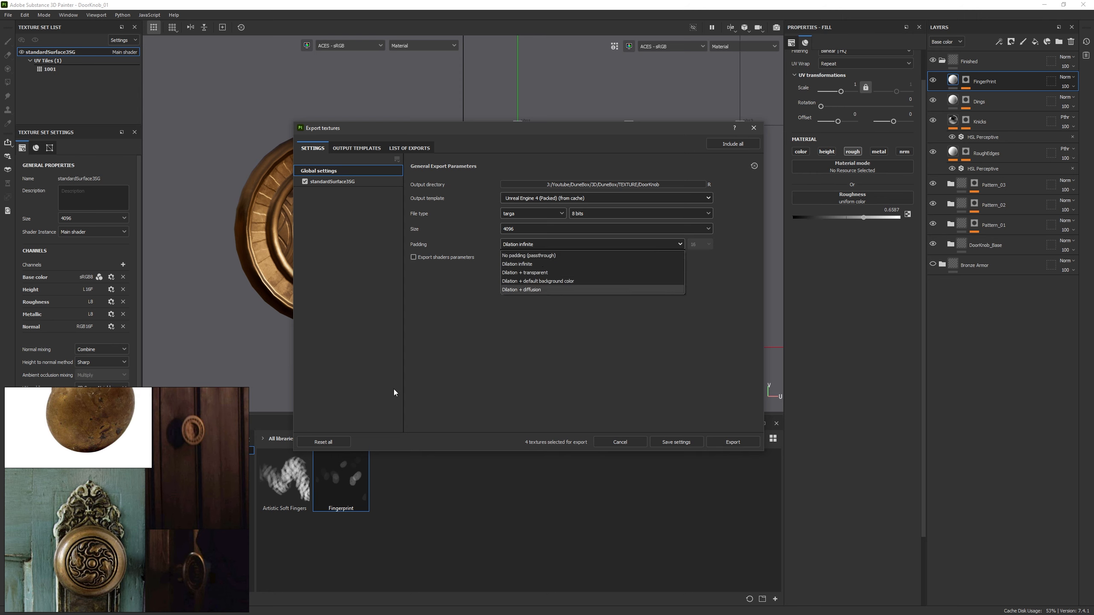